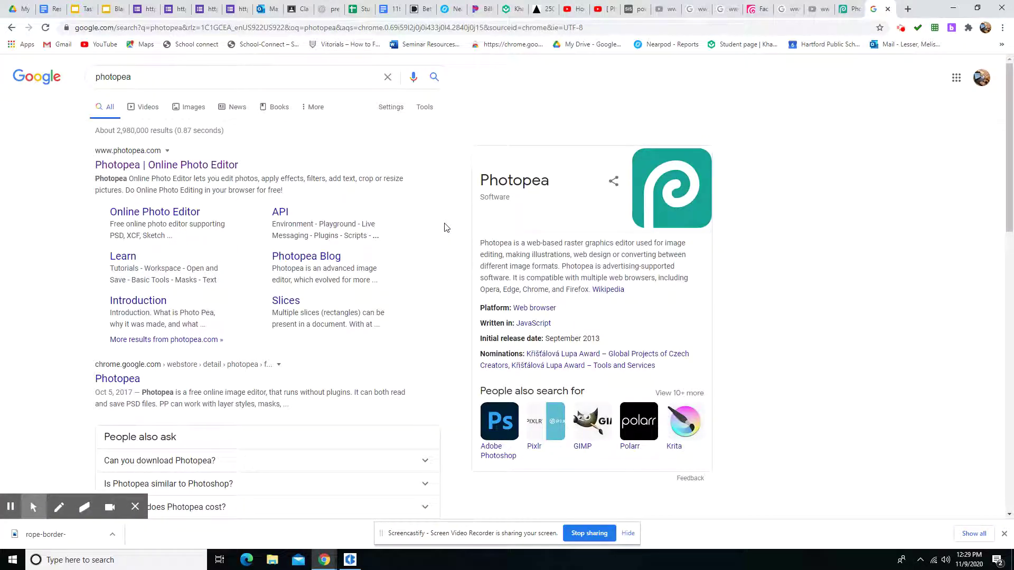
# - Open the Photopea online editor from the search results, then log out of the account and back in with Google
pyautogui.click(111, 168)
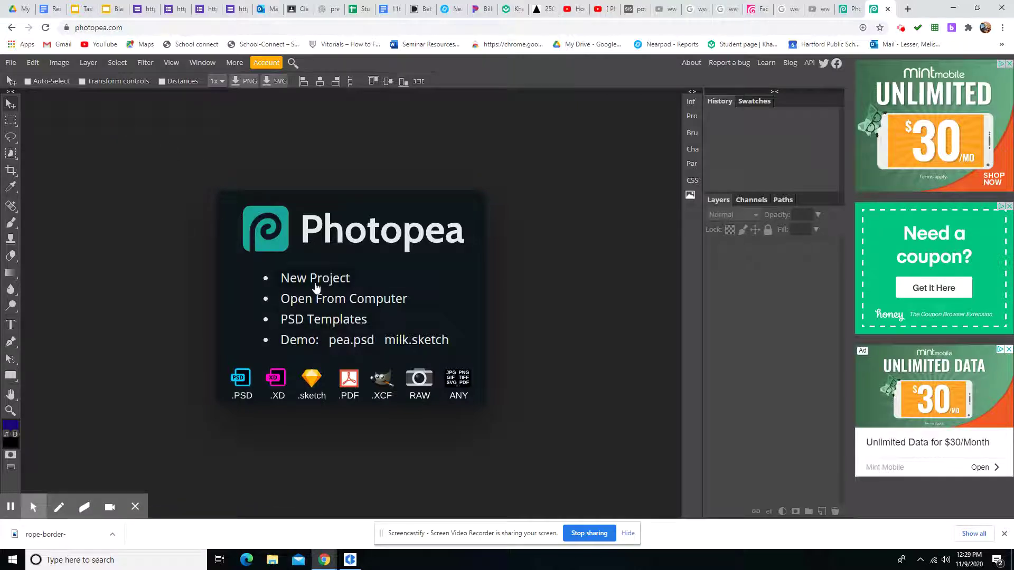
pyautogui.click(265, 64)
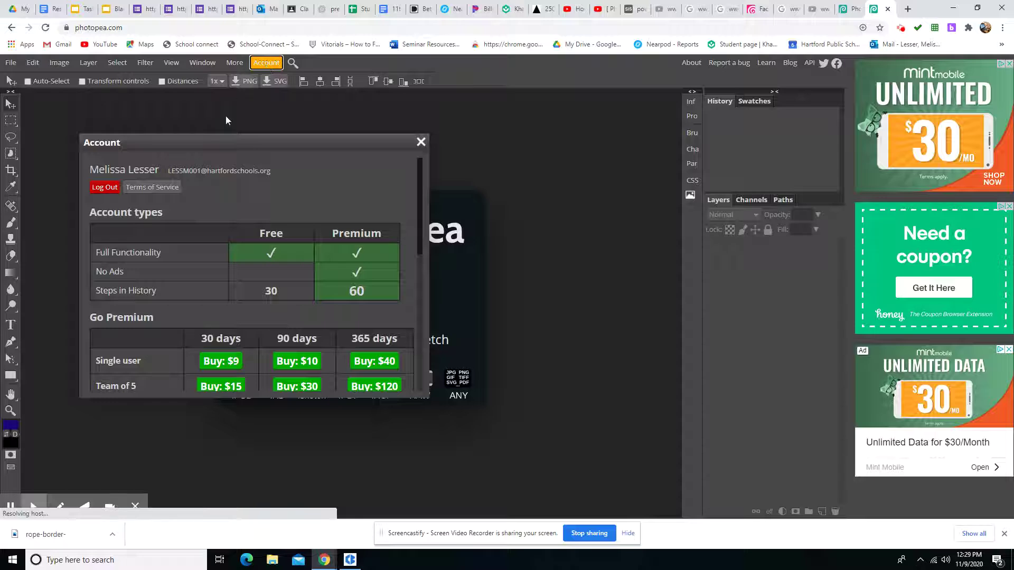
pyautogui.click(101, 188)
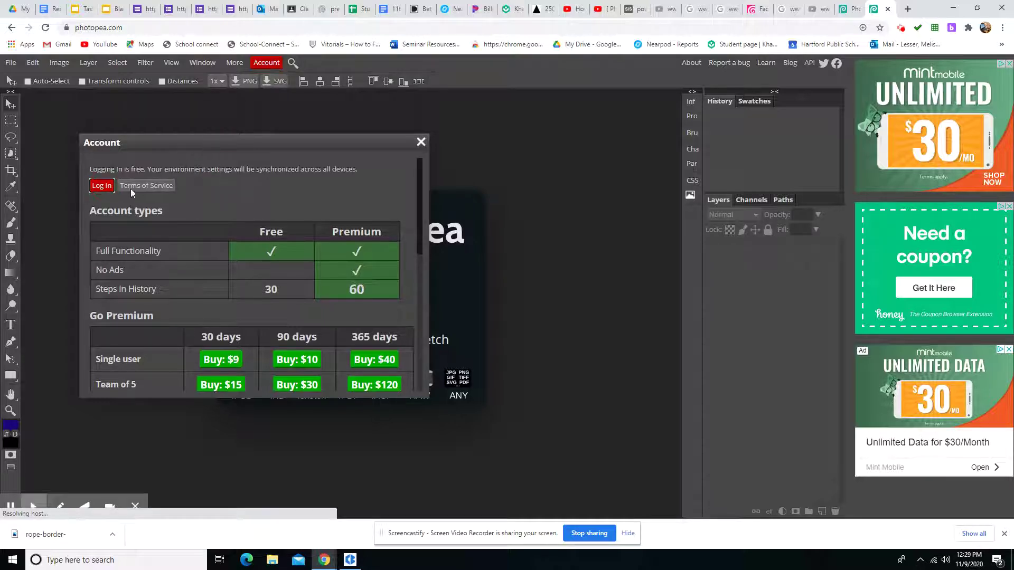
pyautogui.click(101, 186)
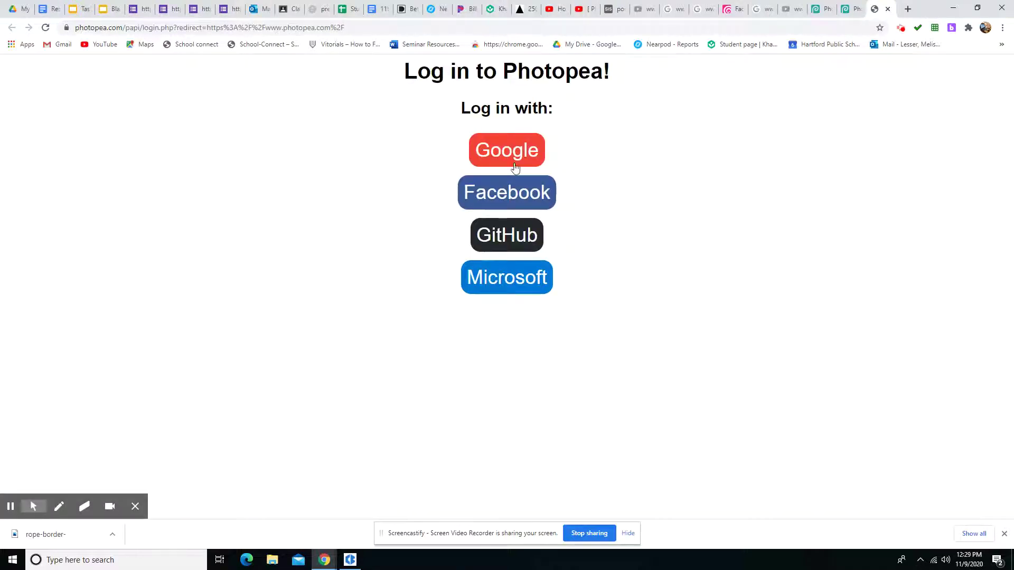
pyautogui.click(507, 153)
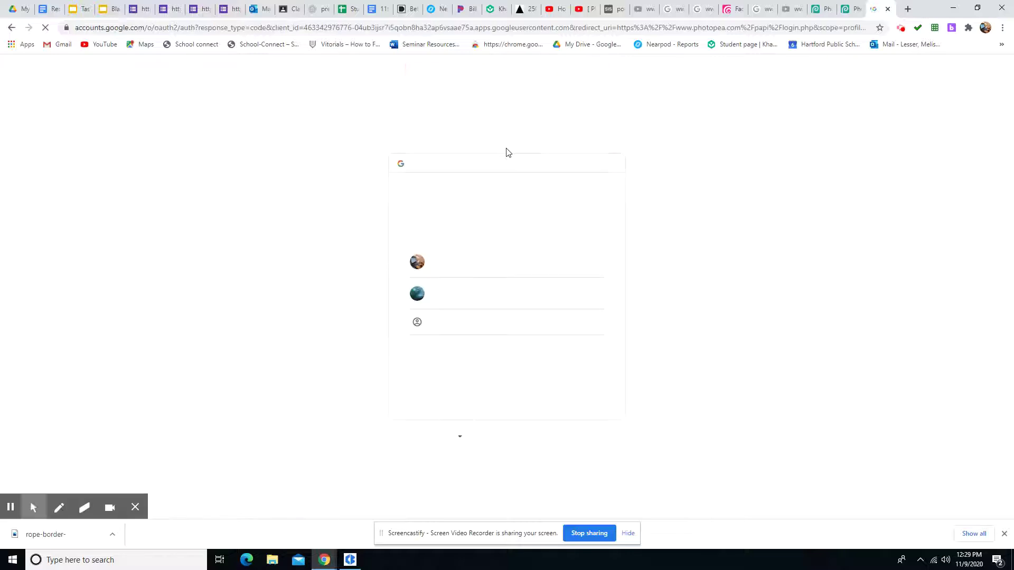
pyautogui.click(495, 263)
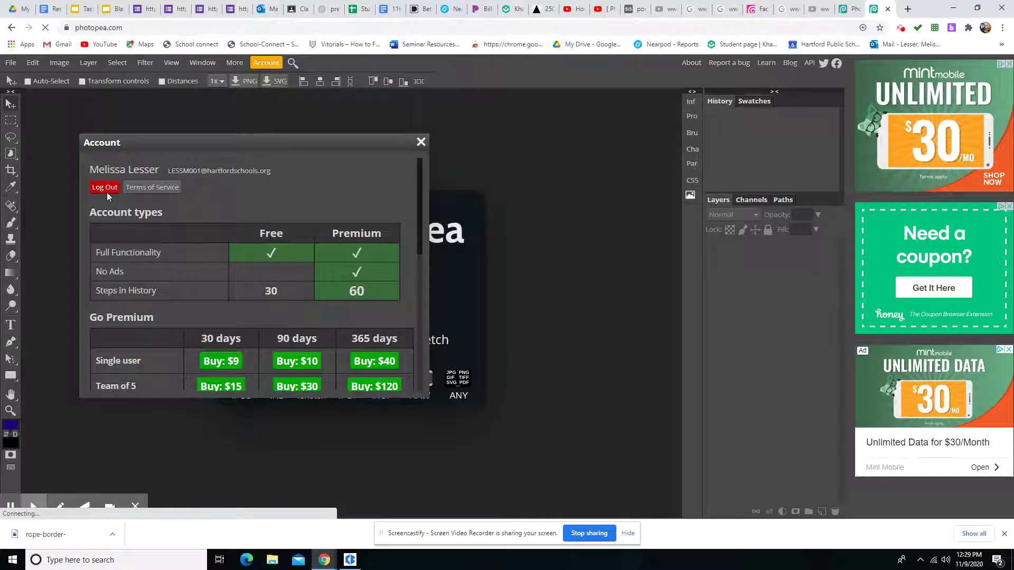
pyautogui.click(421, 142)
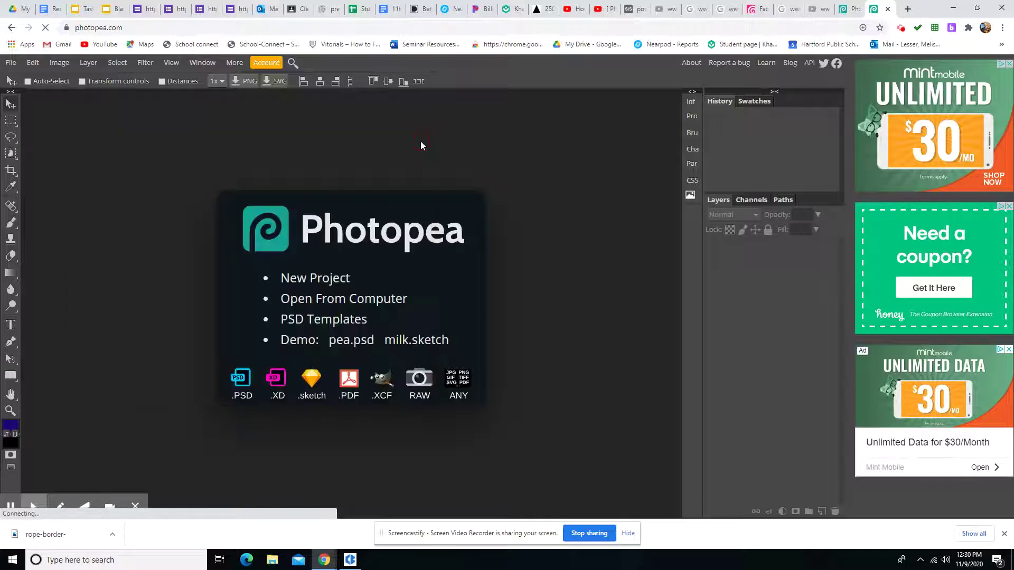
# - Start a new project and name it Restaurant Exterior
pyautogui.click(309, 278)
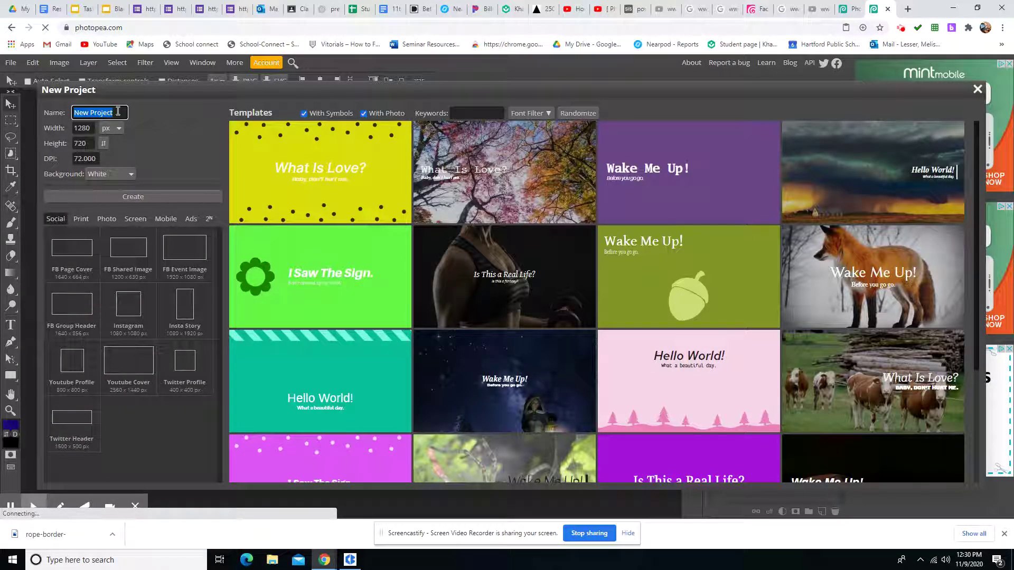
pyautogui.write('RE')
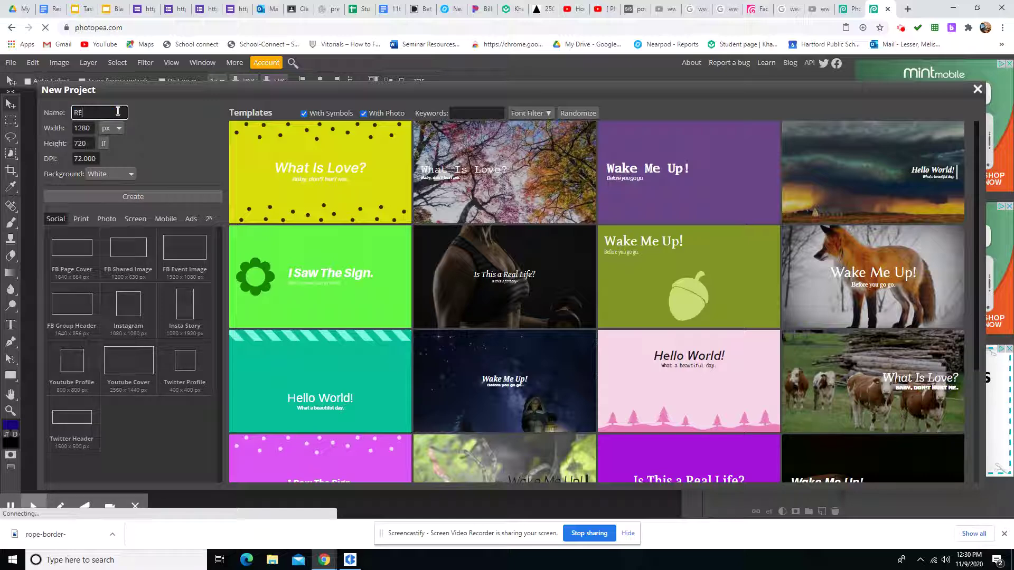
pyautogui.write('staurant E')
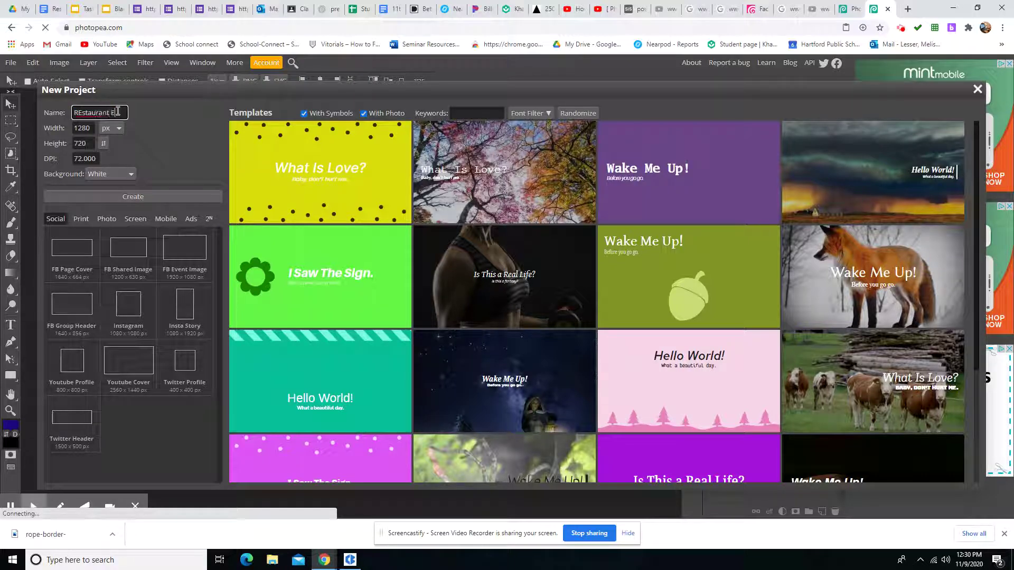
pyautogui.write('xterior')
pyautogui.click(99, 113)
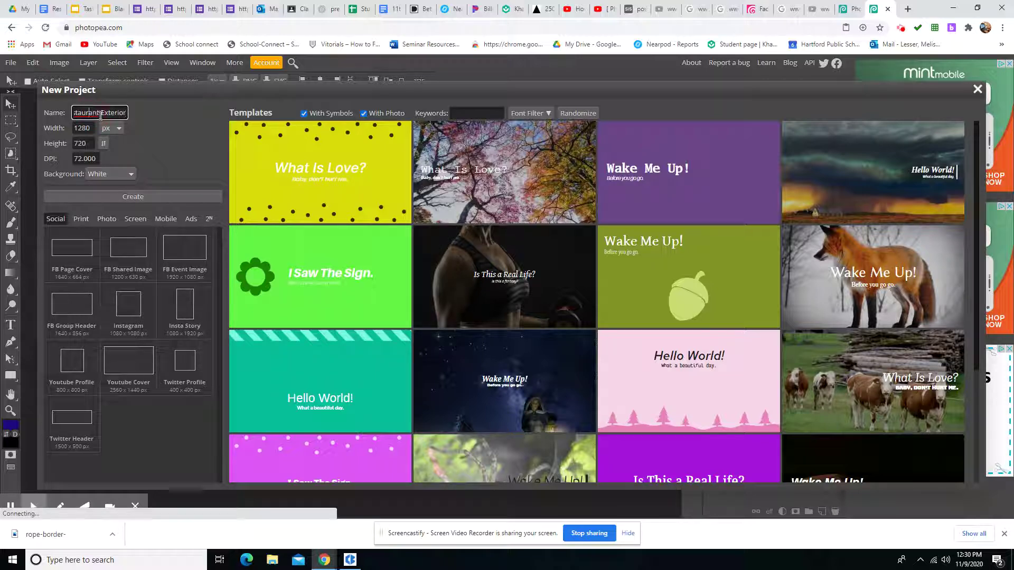
pyautogui.press('Left')
pyautogui.press('Left')
pyautogui.press('Left')
pyautogui.press('Left')
pyautogui.press('Left')
pyautogui.press('Left')
pyautogui.press('Left')
pyautogui.press('Left')
pyautogui.press('Left')
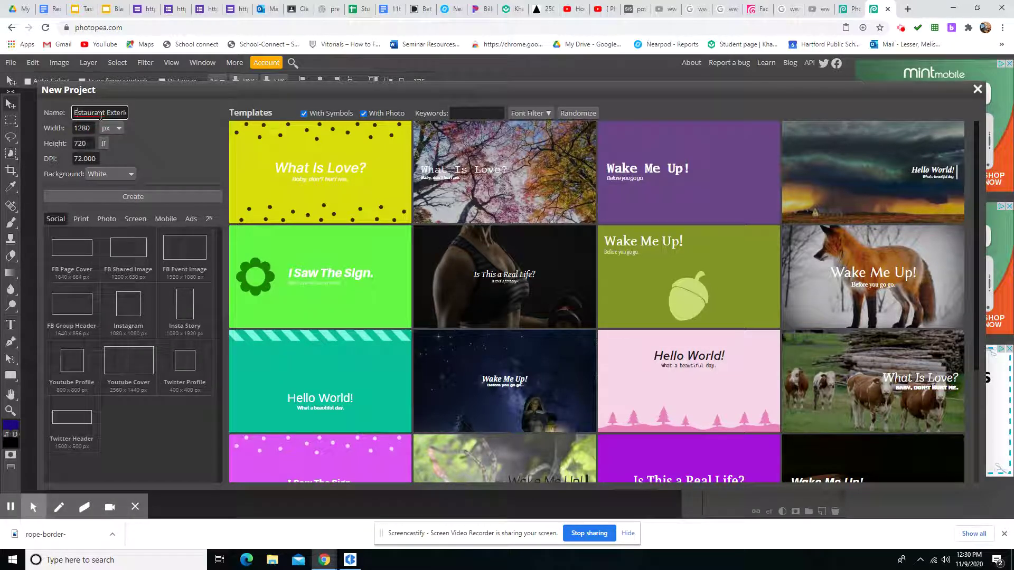
pyautogui.press('Delete')
pyautogui.write('eR')
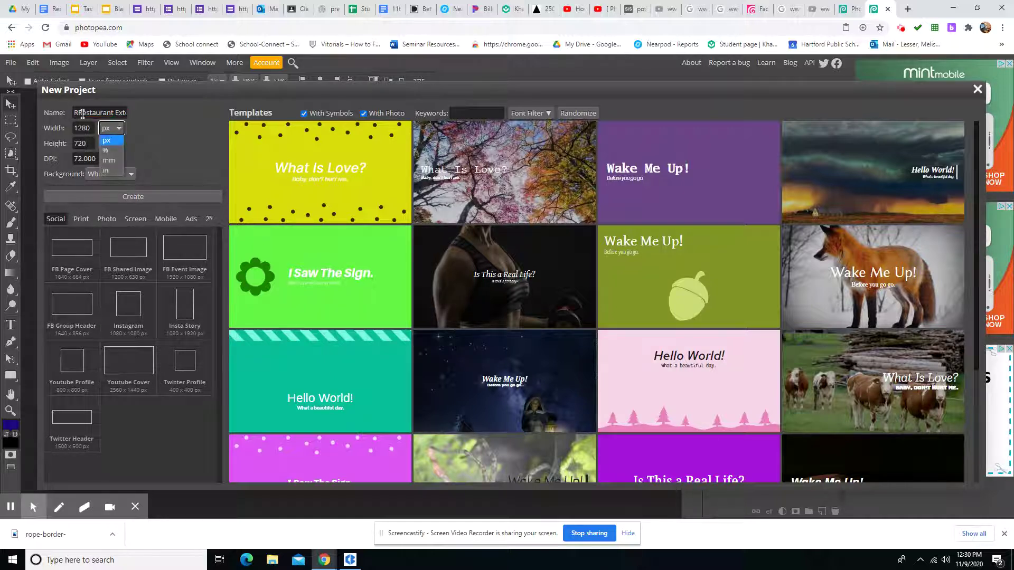
pyautogui.write('R')
pyautogui.press('BackSpace')
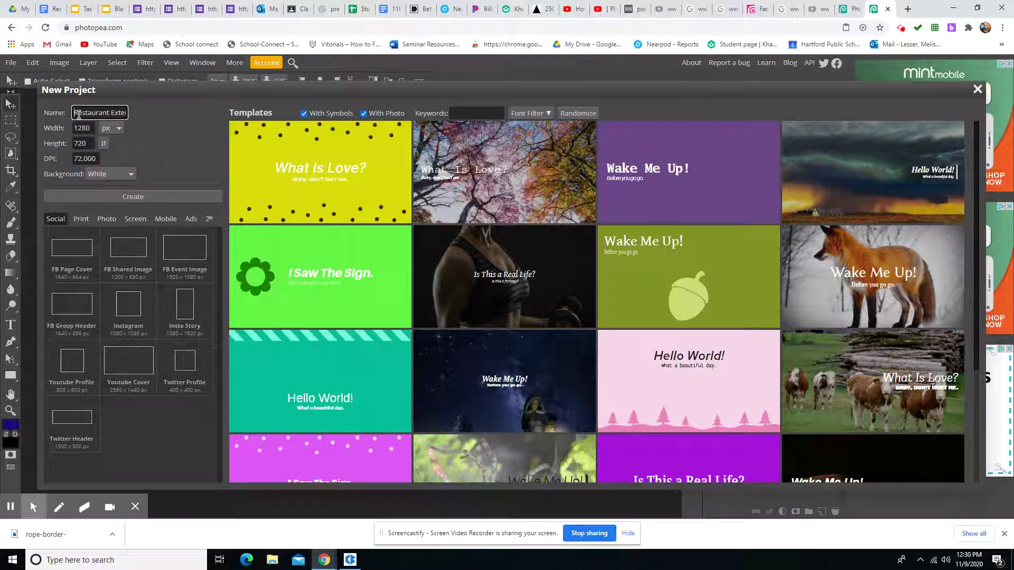
# - Set the project size to 11 inches wide by 8.5 inches high and create the document
pyautogui.click(119, 128)
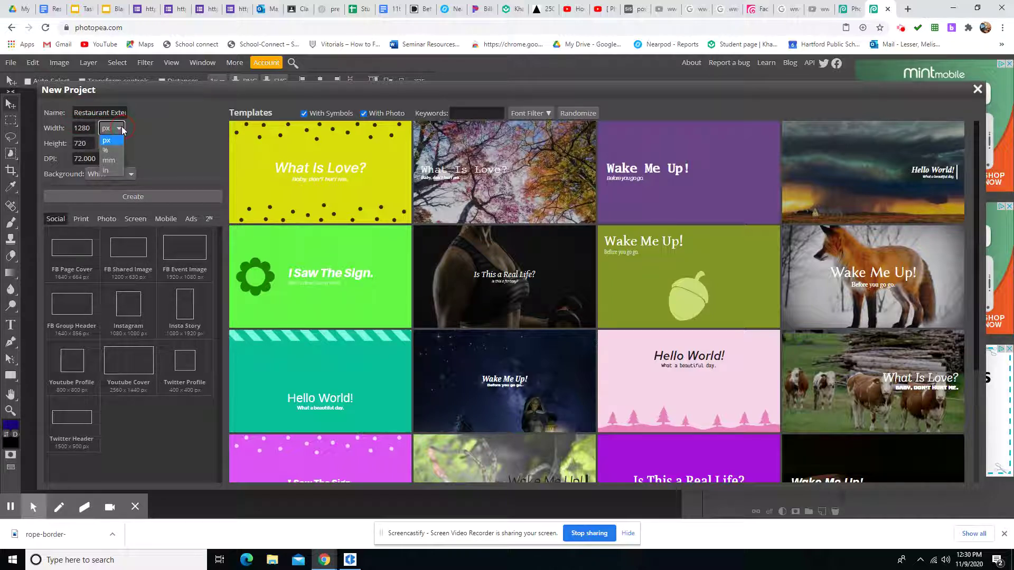
pyautogui.click(110, 171)
pyautogui.doubleClick(84, 128)
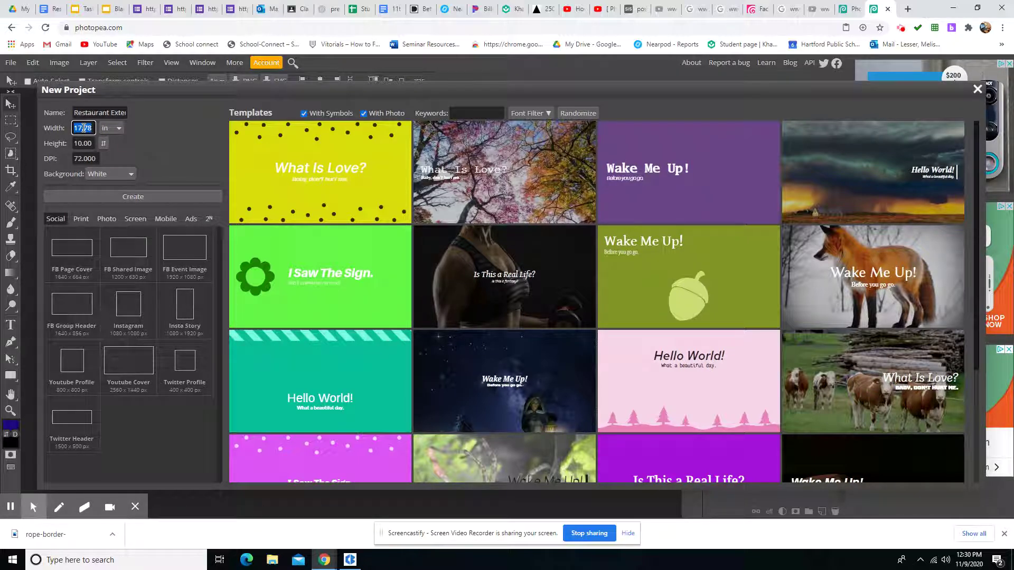
pyautogui.write('11')
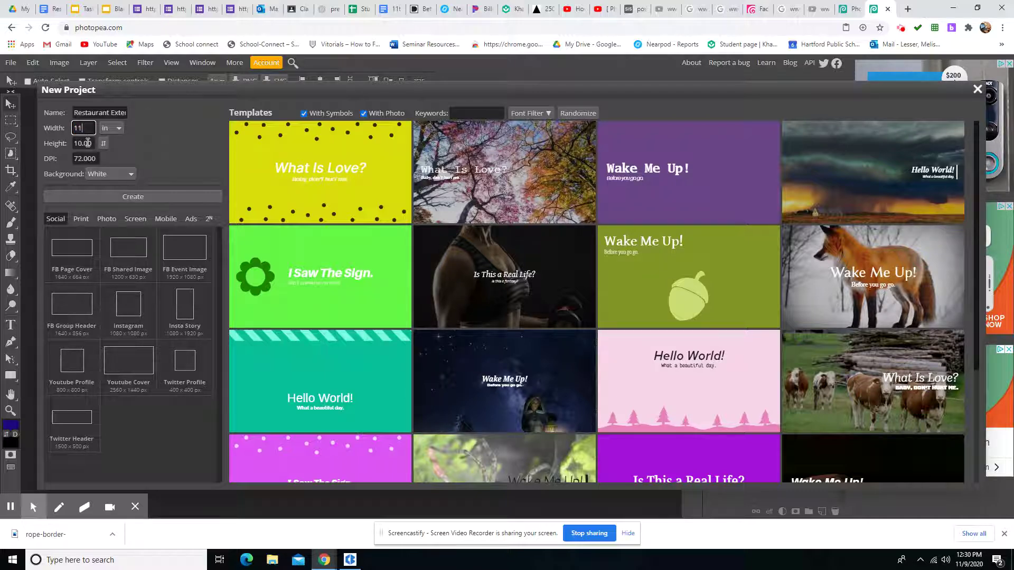
pyautogui.click(87, 143)
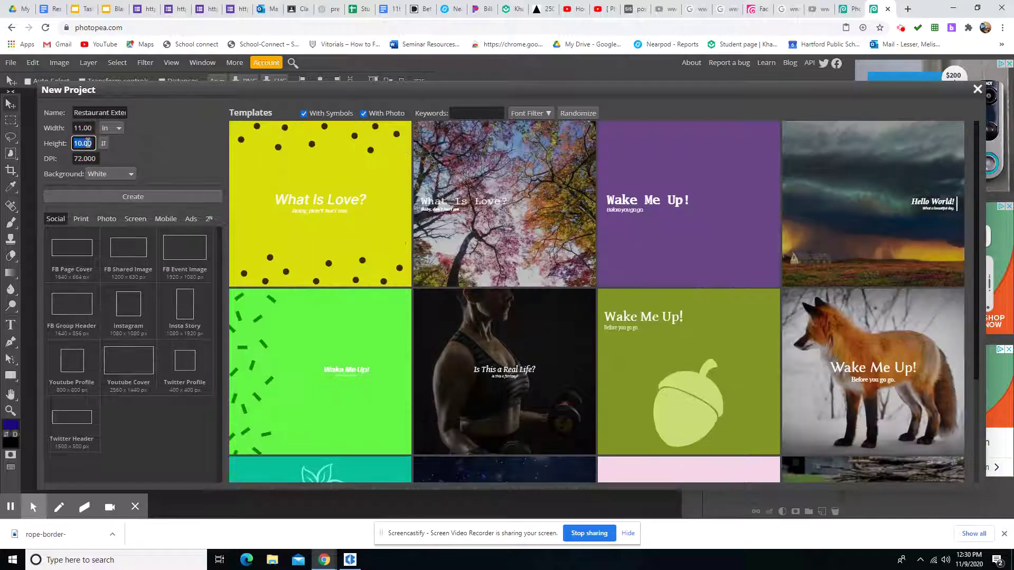
pyautogui.write('8.5')
pyautogui.click(129, 196)
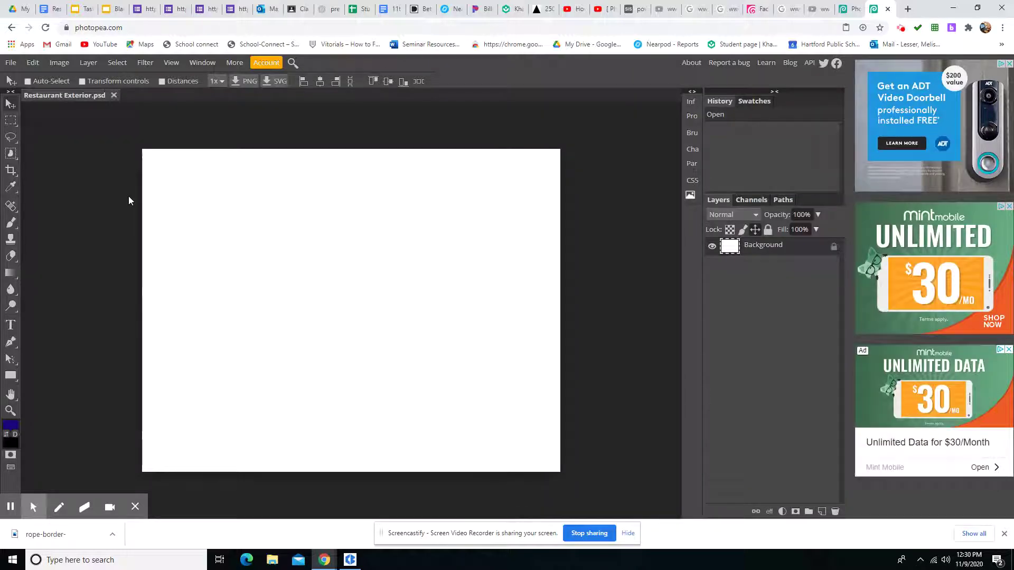
# - Add a new empty layer above the Background layer
pyautogui.click(10, 64)
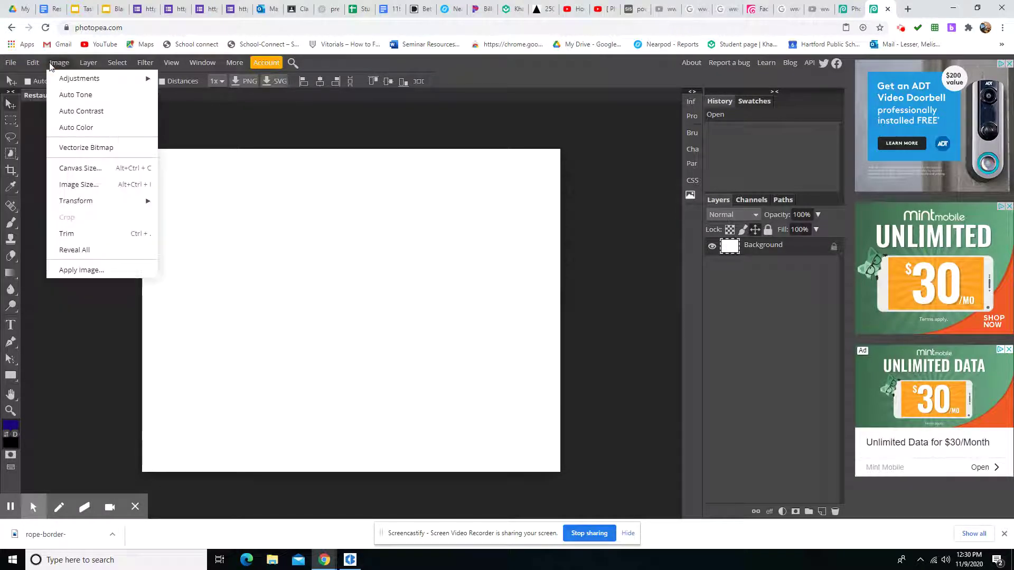
pyautogui.moveTo(88, 63)
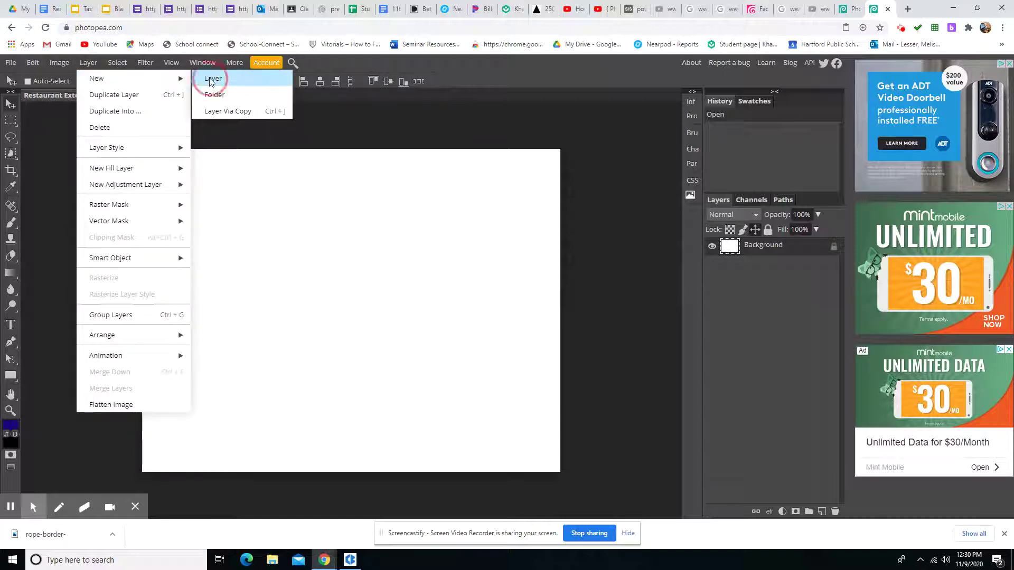
pyautogui.click(213, 78)
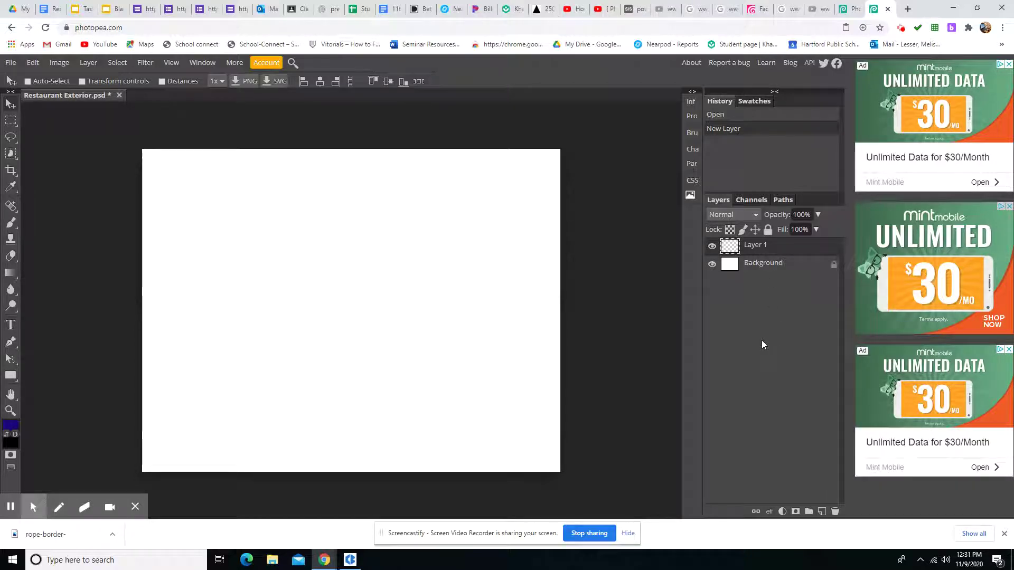
# - Switch to the Blank Restaurants presentation in Google Slides and start its slideshow from the first slide
pyautogui.click(83, 14)
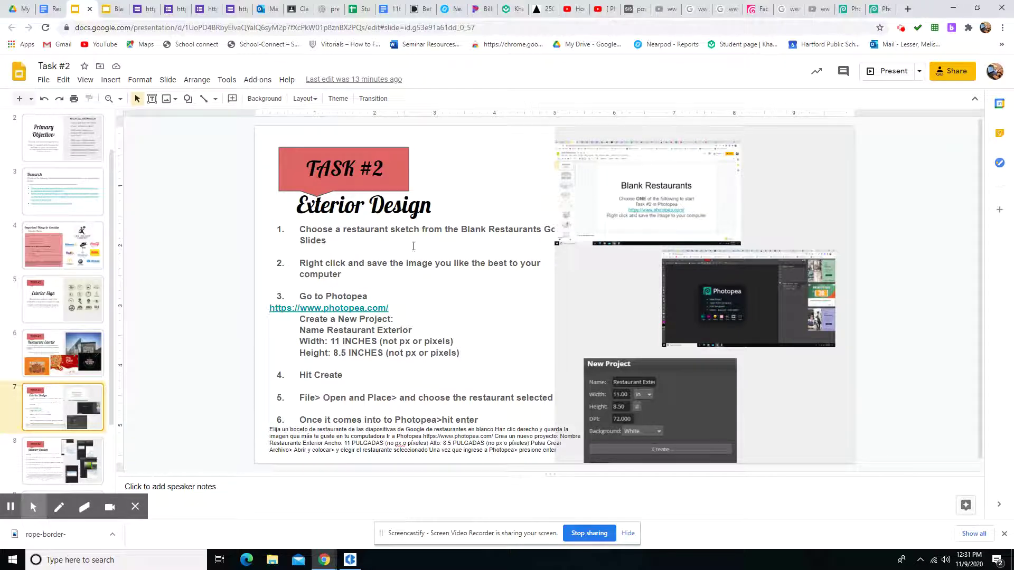
pyautogui.click(114, 10)
pyautogui.scroll(20, 41, 237)
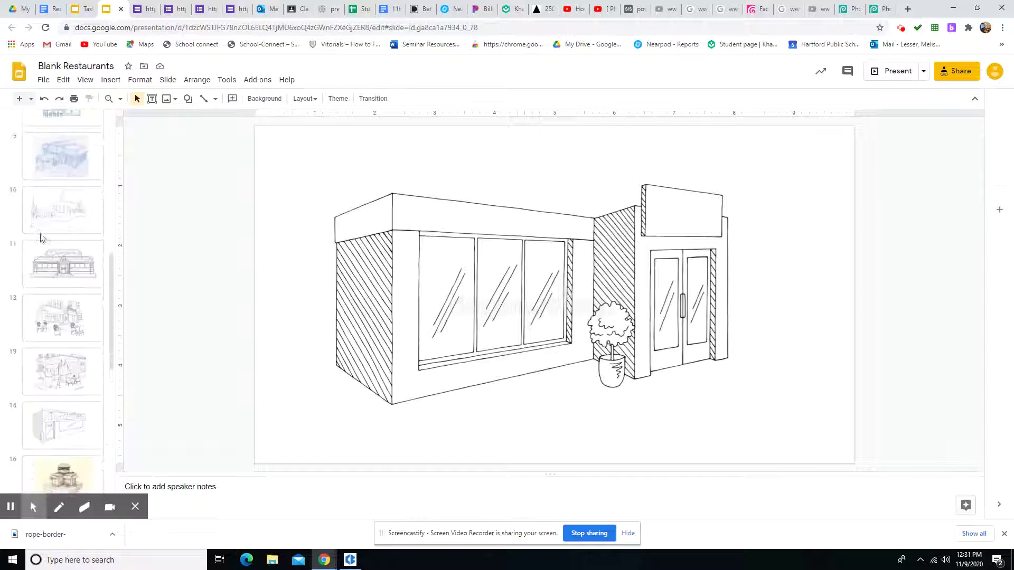
pyautogui.click(55, 143)
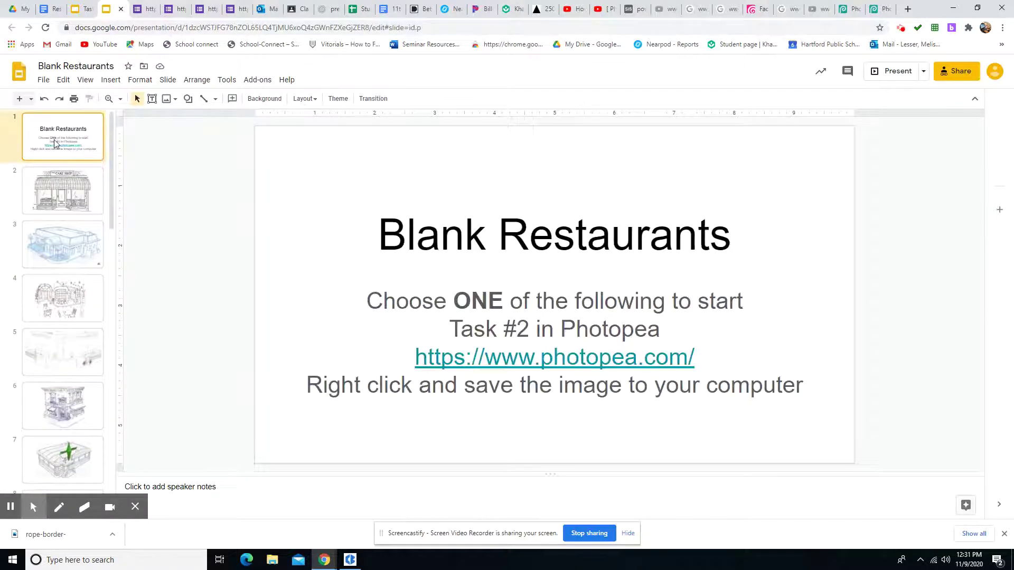
pyautogui.click(870, 73)
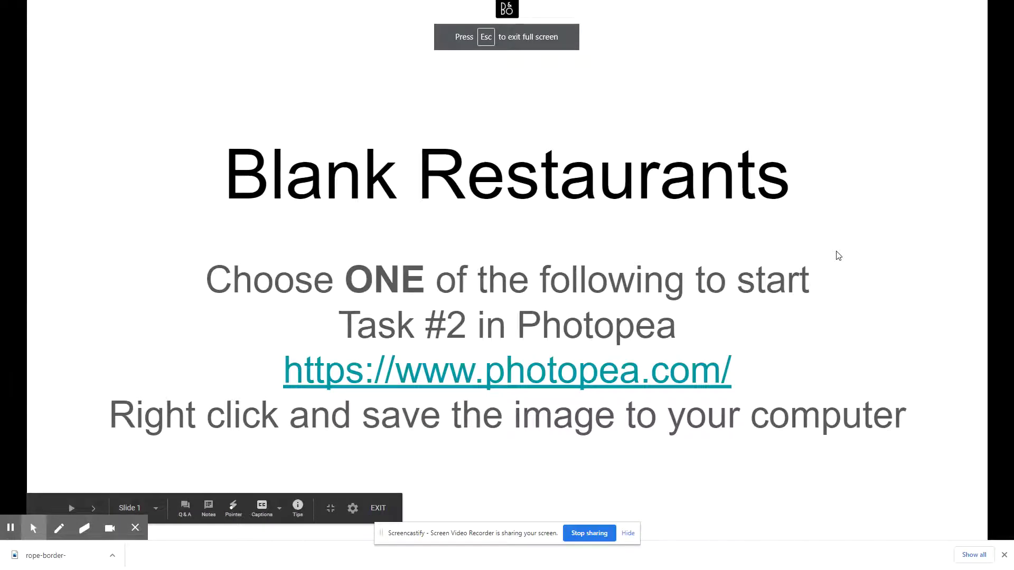
# - Browse the restaurant sketches in the slideshow, ending on the two-storey storefront with the RESTAURANT sign
pyautogui.click(838, 255)
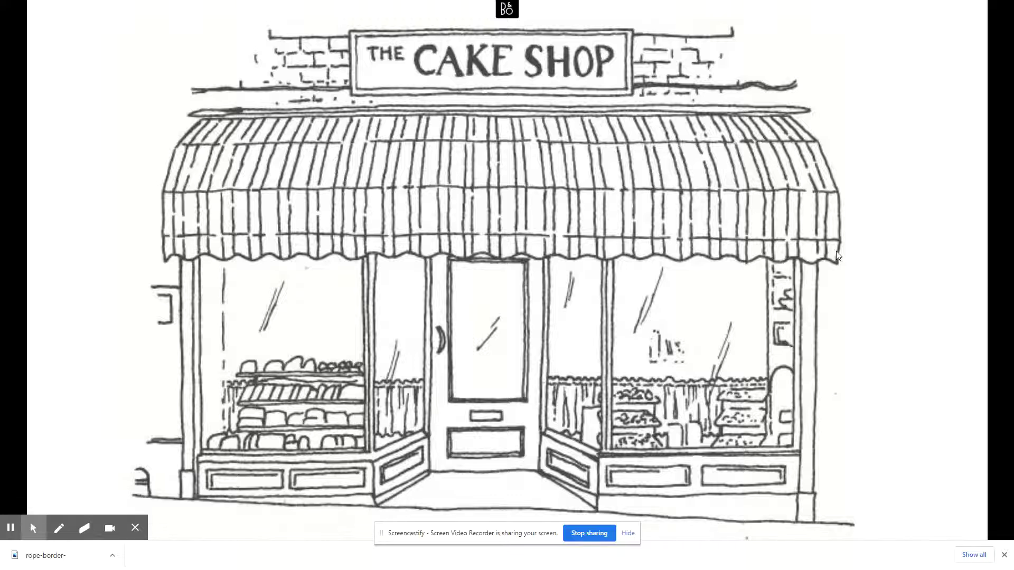
pyautogui.click(836, 256)
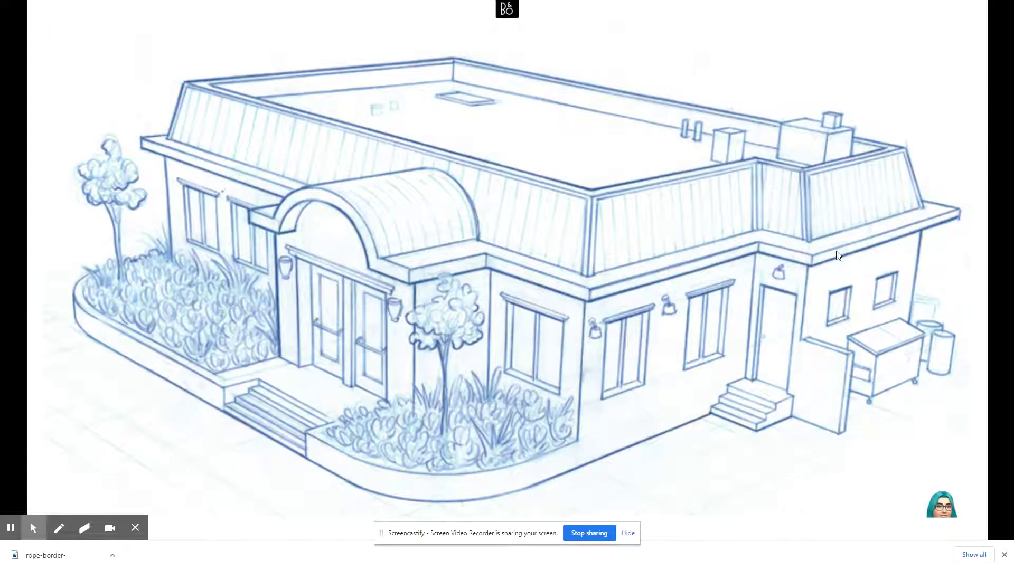
pyautogui.click(837, 256)
pyautogui.click(838, 256)
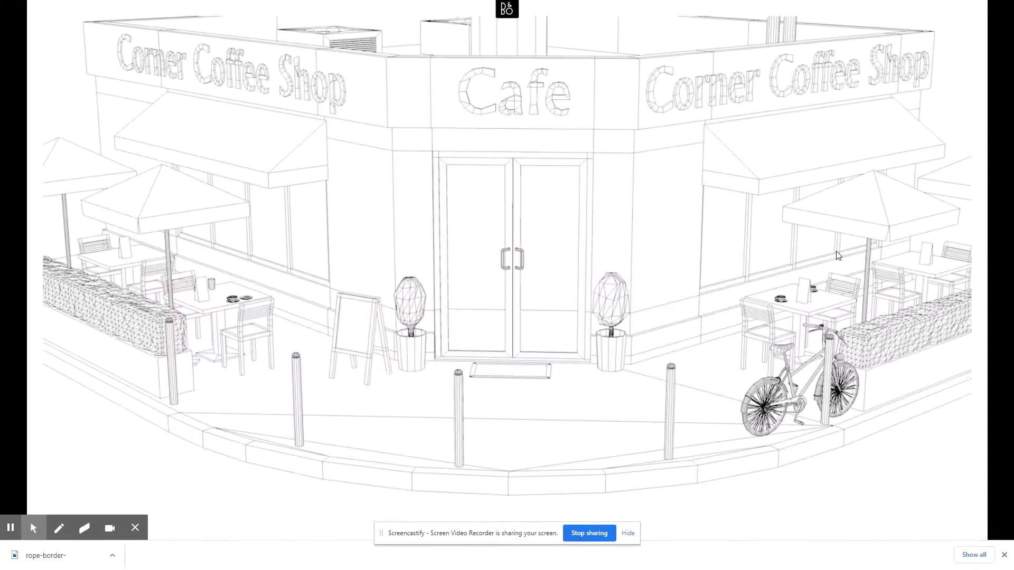
pyautogui.click(837, 255)
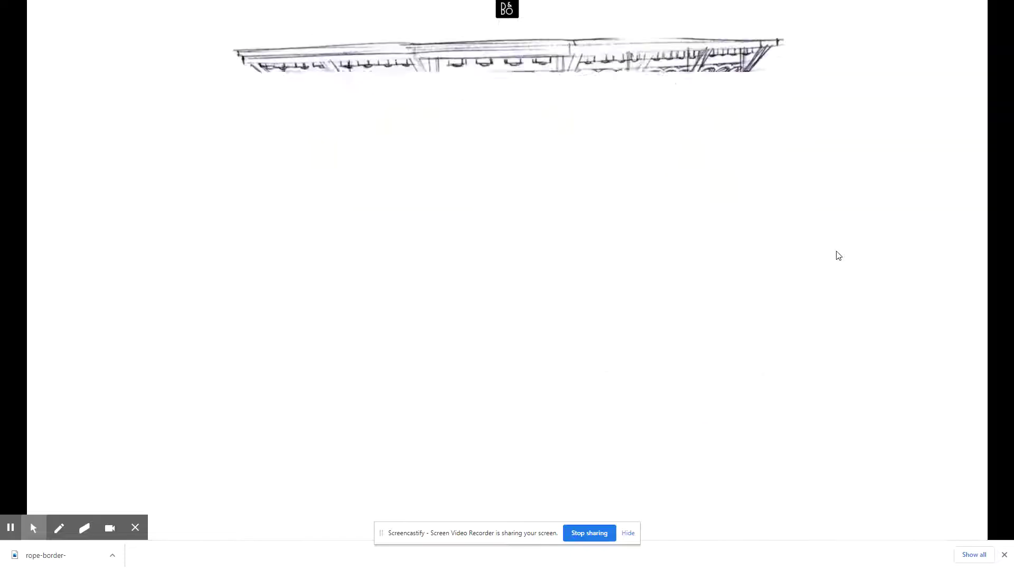
pyautogui.click(839, 256)
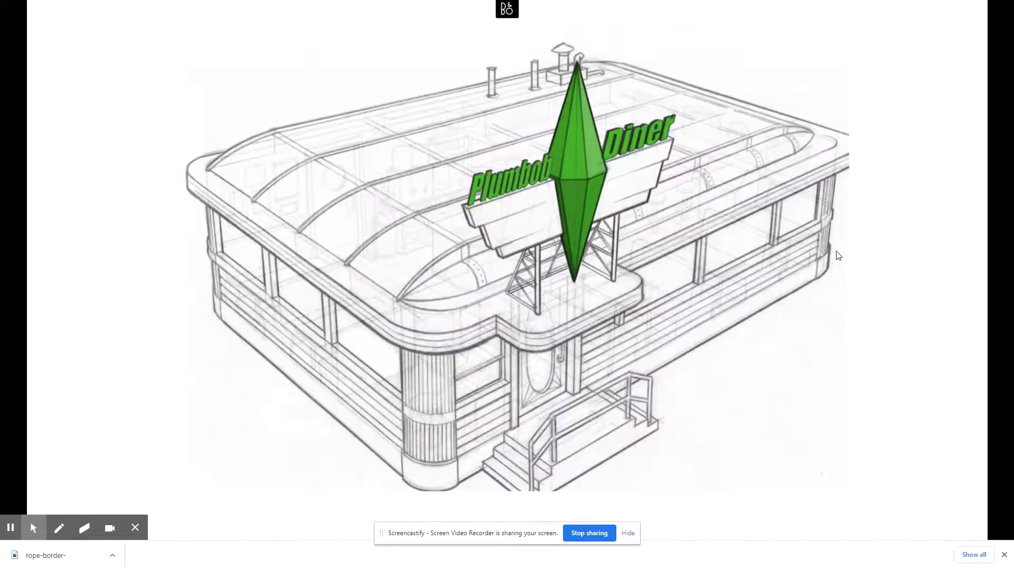
pyautogui.click(839, 256)
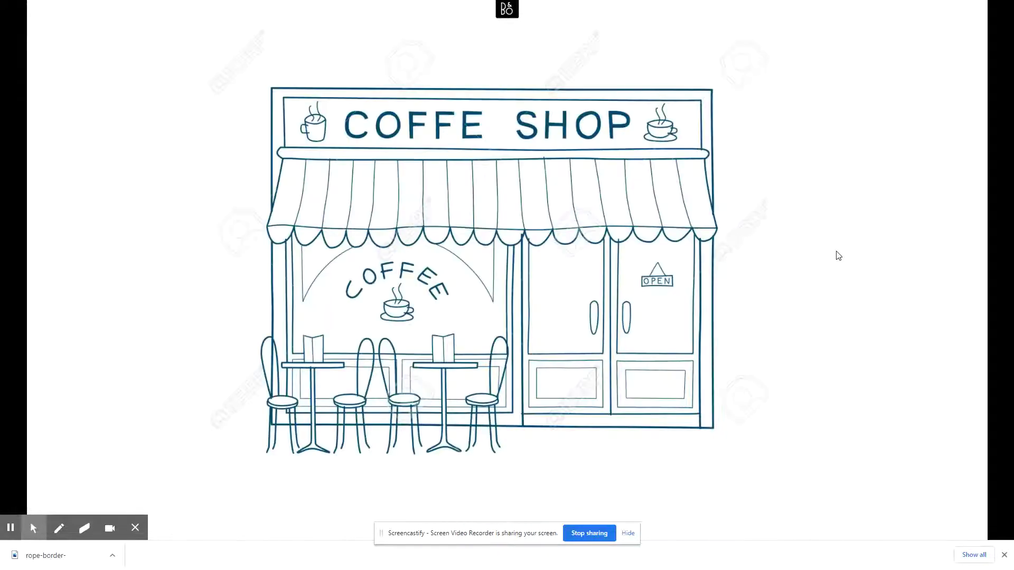
pyautogui.click(839, 256)
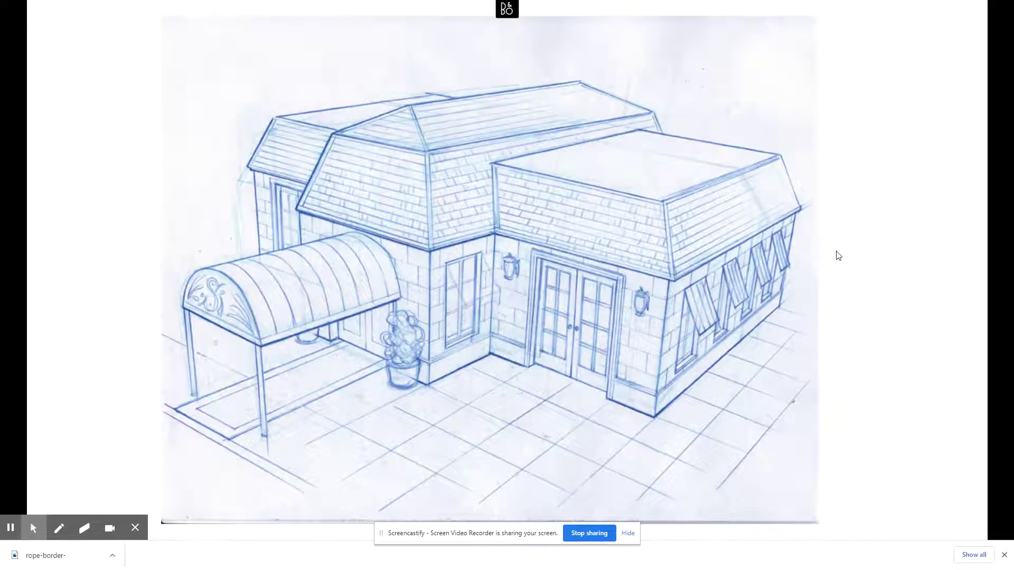
pyautogui.click(839, 256)
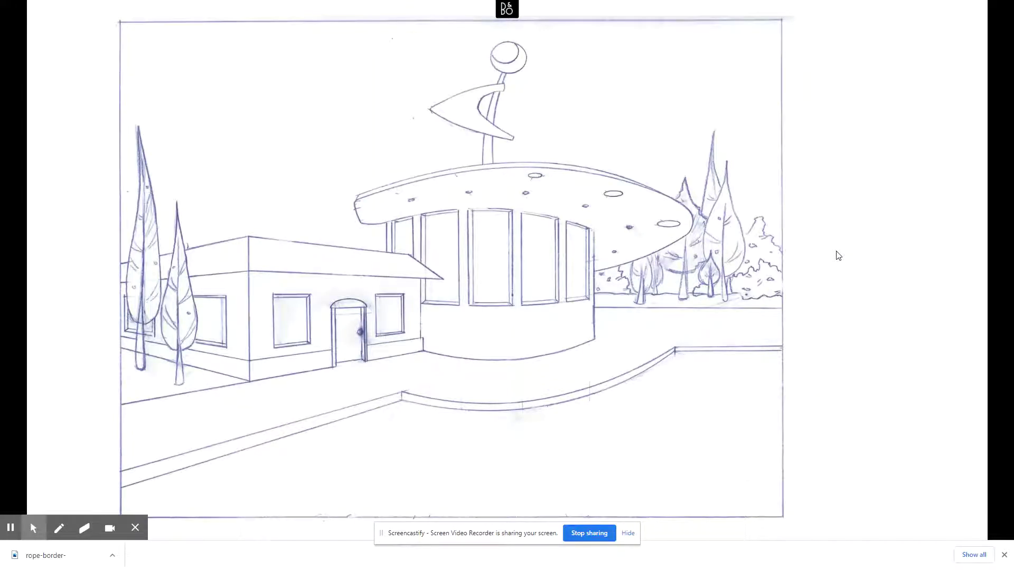
pyautogui.click(839, 256)
pyautogui.click(838, 255)
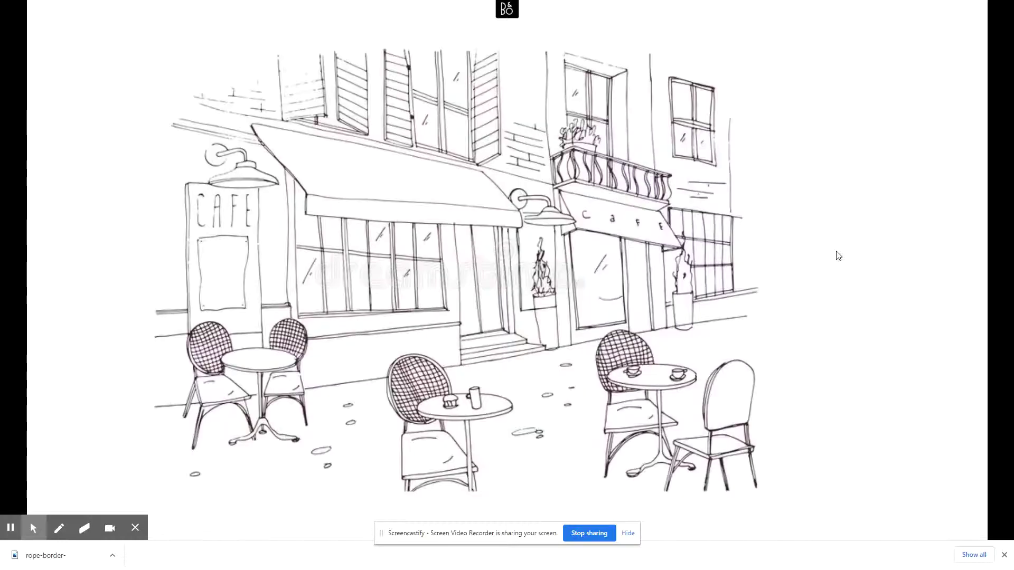
pyautogui.press('Left')
pyautogui.click(839, 255)
pyautogui.click(839, 255)
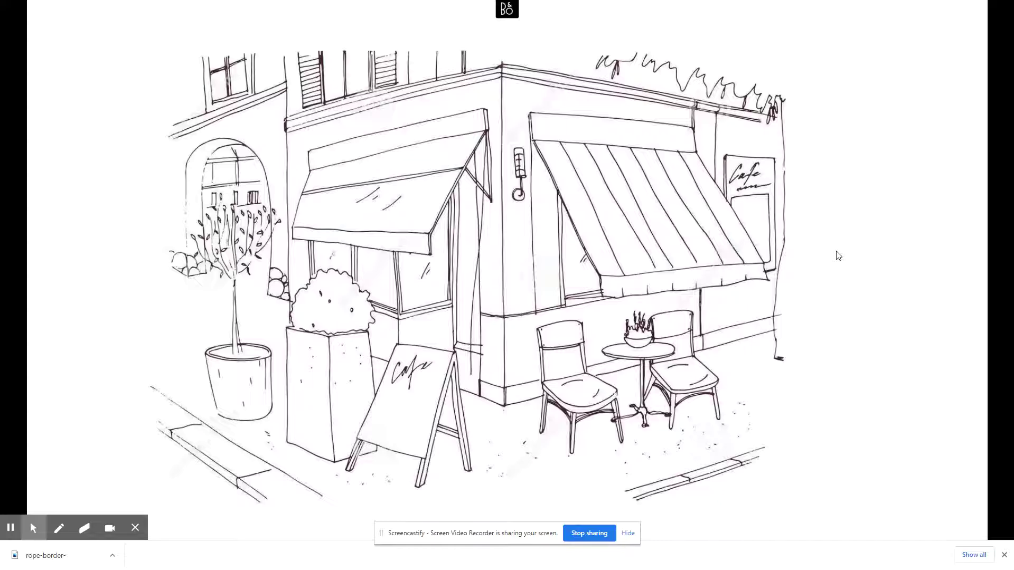
pyautogui.click(839, 256)
pyautogui.click(839, 255)
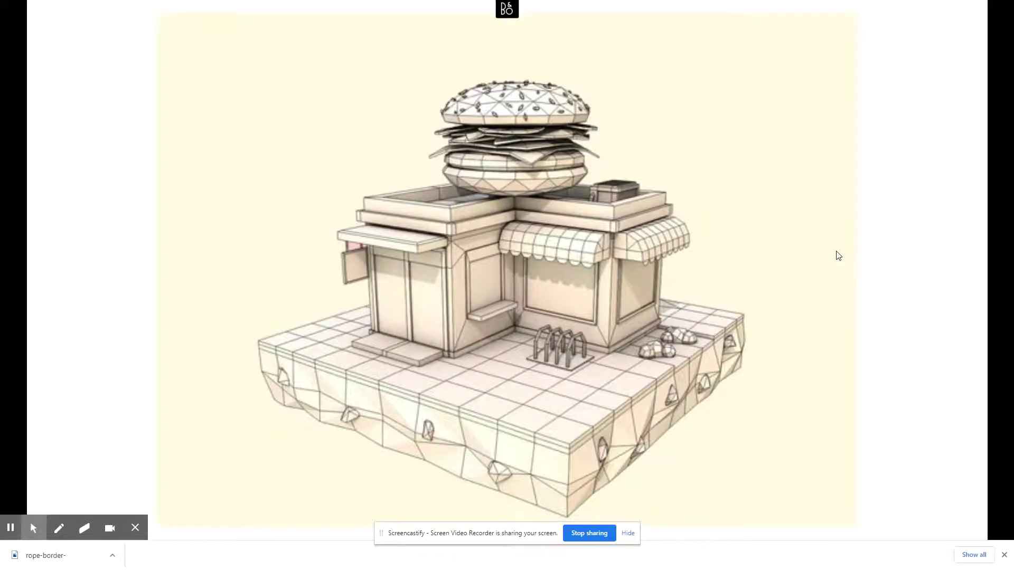
pyautogui.press('Left')
pyautogui.click(839, 256)
pyautogui.click(839, 256)
pyautogui.click(838, 256)
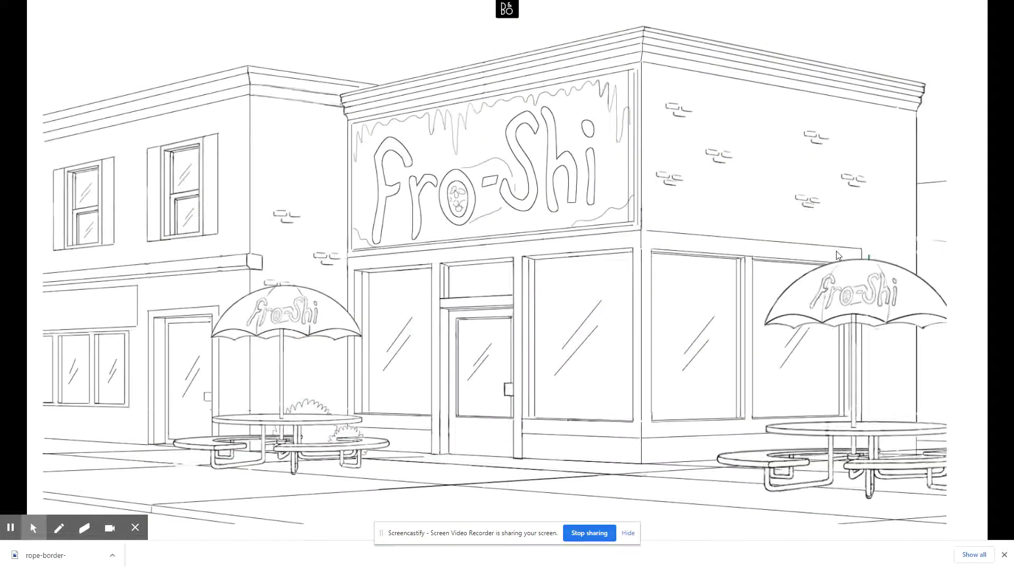
pyautogui.click(837, 253)
pyautogui.click(837, 253)
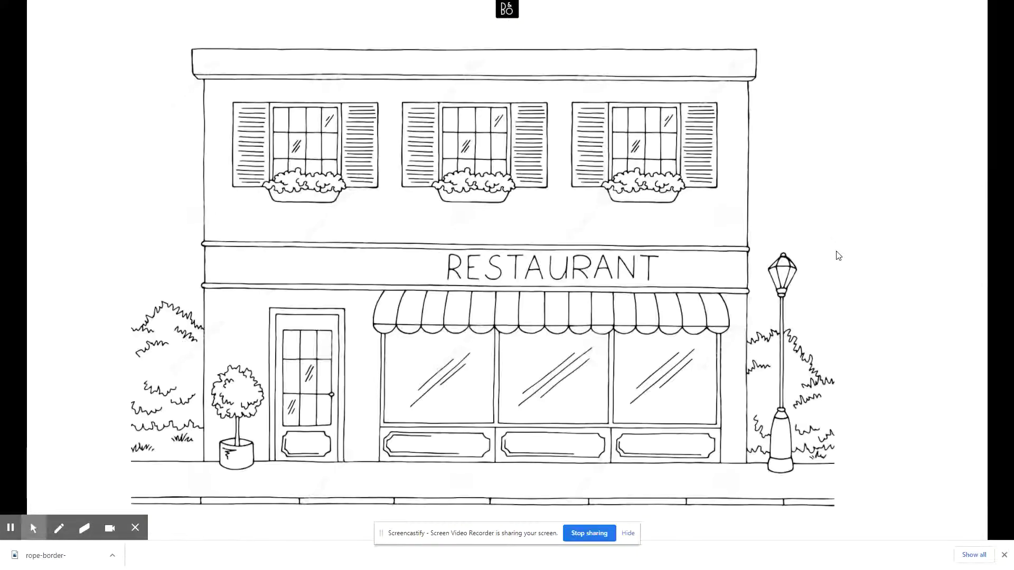
pyautogui.click(839, 256)
pyautogui.press('Left')
# - Save the RESTAURANT storefront slide to the Desktop as a complete webpage named Rest. Ext
pyautogui.rightClick(364, 228)
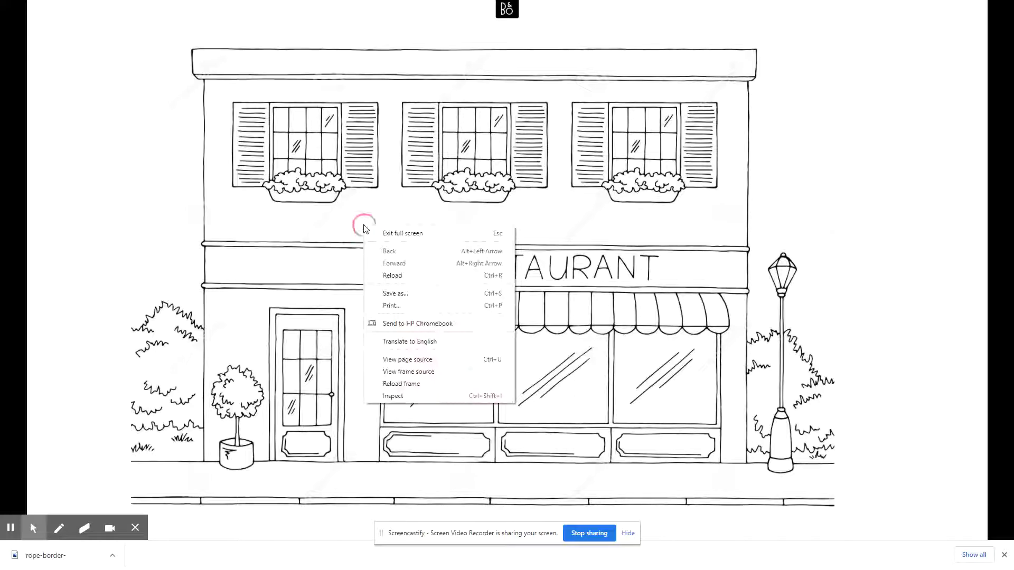
pyautogui.click(398, 294)
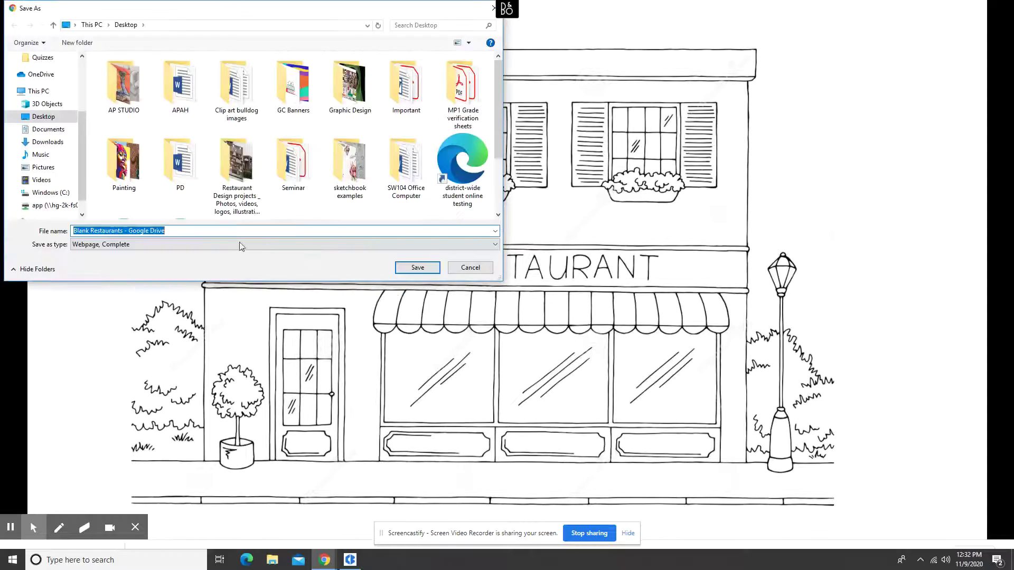
pyautogui.click(175, 231)
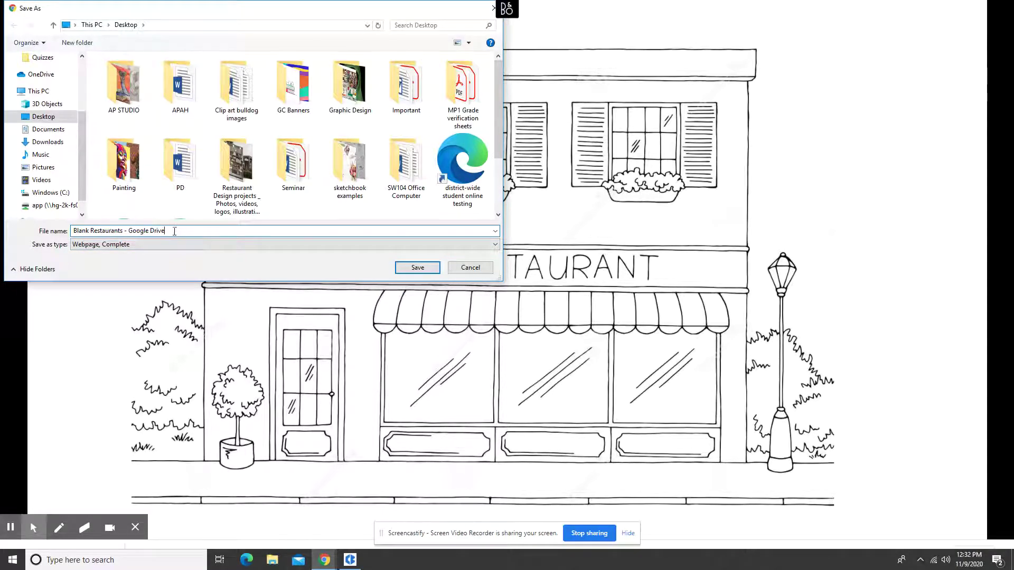
pyautogui.moveTo(174, 231); pyautogui.dragTo(68, 236)
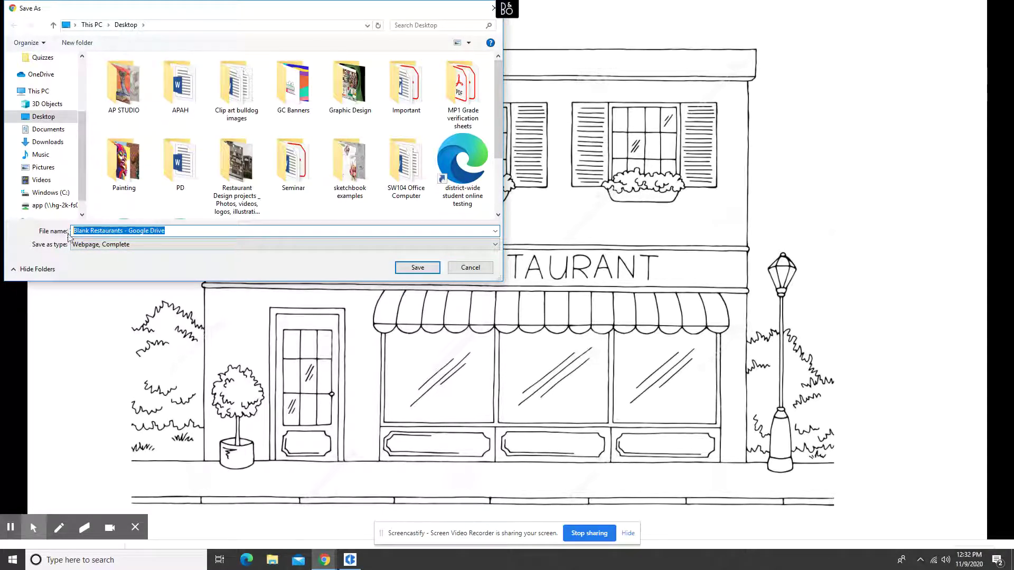
pyautogui.write('Rest')
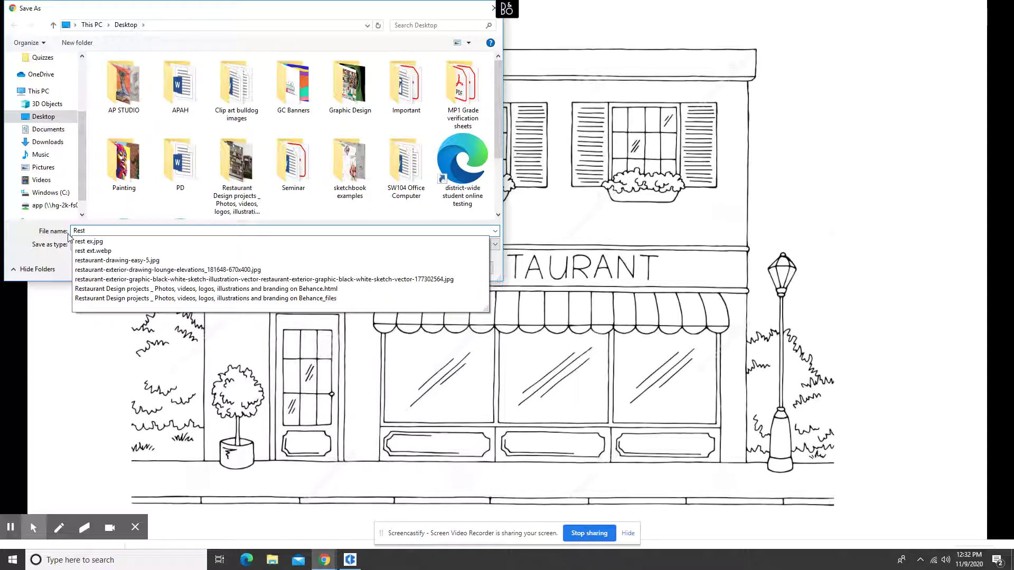
pyautogui.write('. Ext')
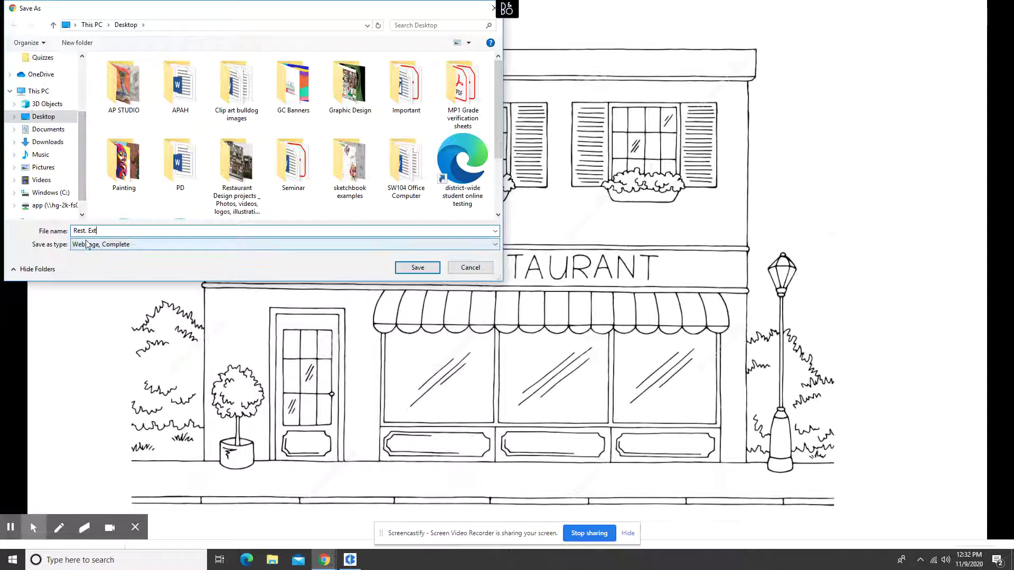
pyautogui.click(90, 246)
pyautogui.click(98, 252)
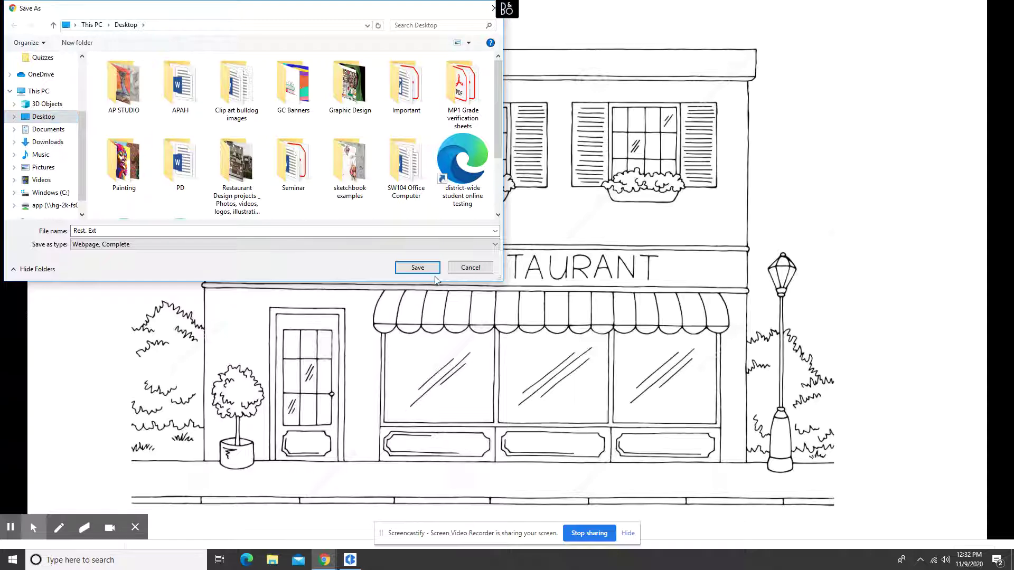
pyautogui.click(418, 268)
# - Leave the full-screen slideshow and switch back to the Restaurant Exterior project in Photopea
pyautogui.press('F11')
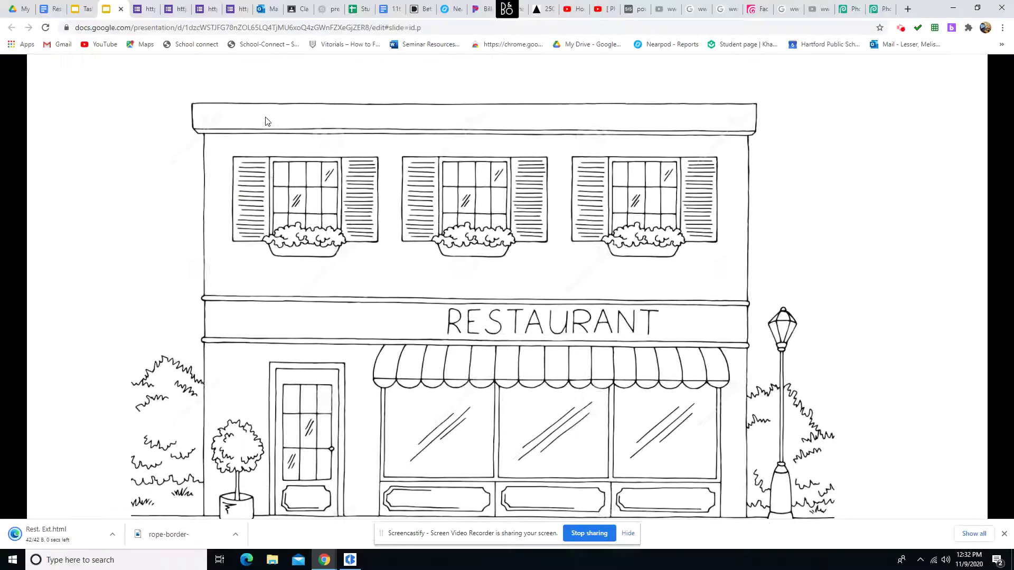
pyautogui.click(885, 9)
pyautogui.click(884, 10)
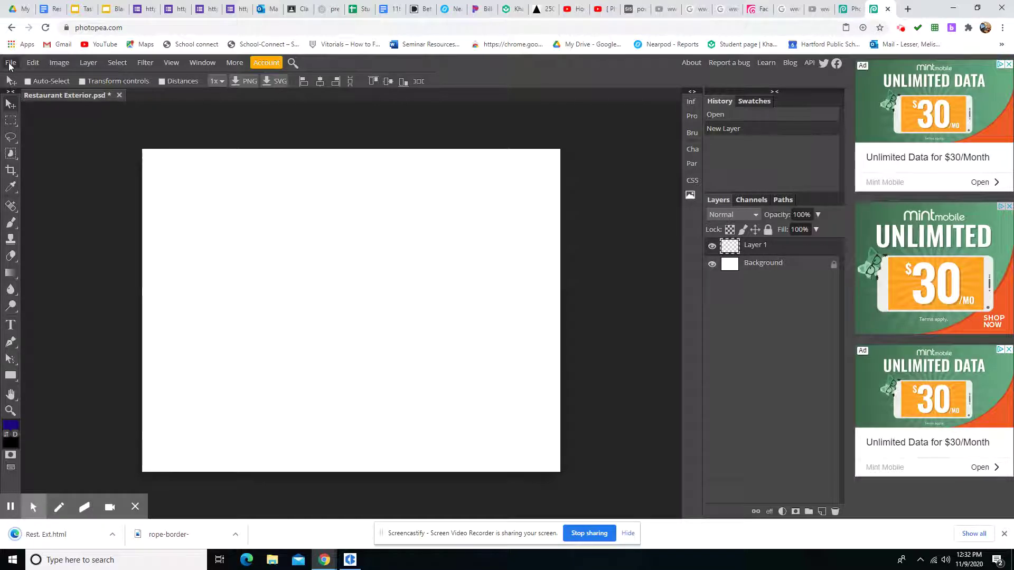
# - Place the two-point perspective sketch of the round-fronted restaurant from the Desktop into the Restaurant Exterior project
pyautogui.click(9, 64)
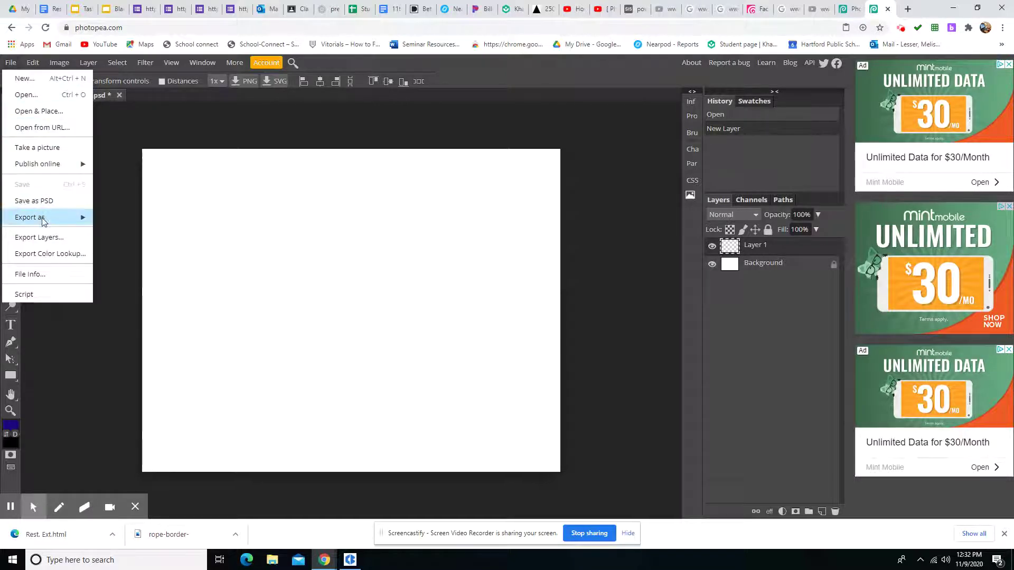
pyautogui.click(46, 112)
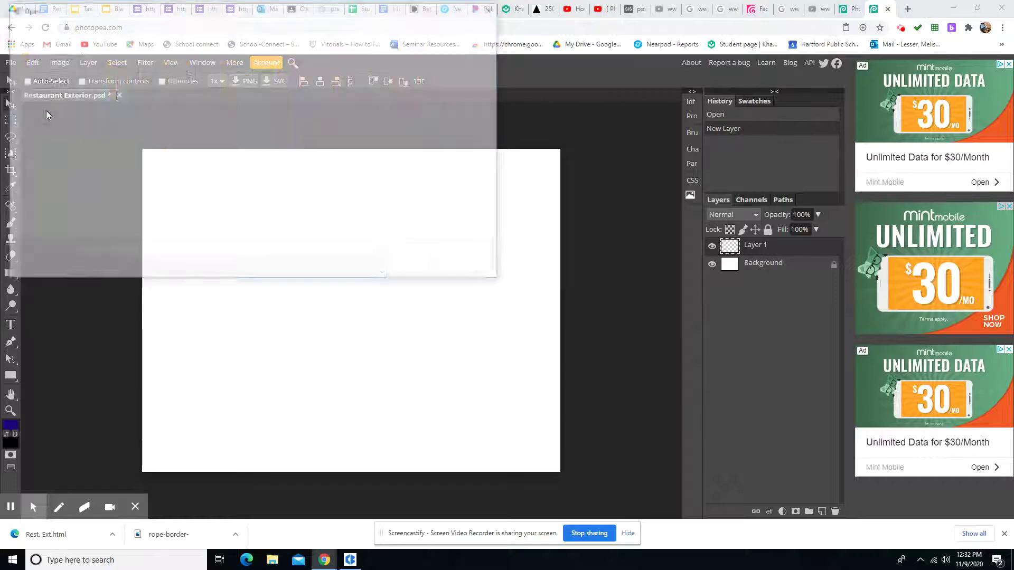
pyautogui.scroll(-3, 357, 176)
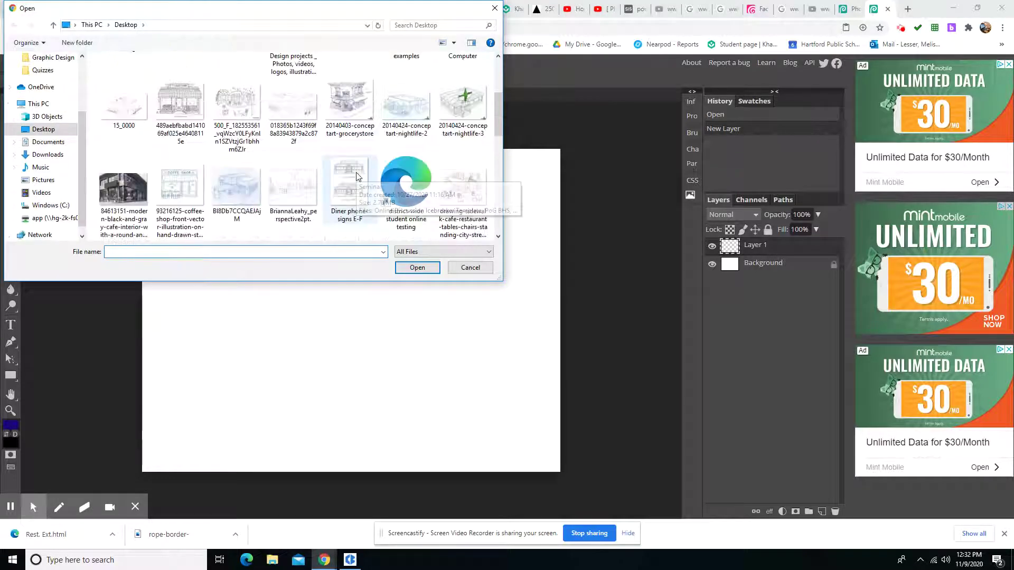
pyautogui.scroll(-2, 354, 143)
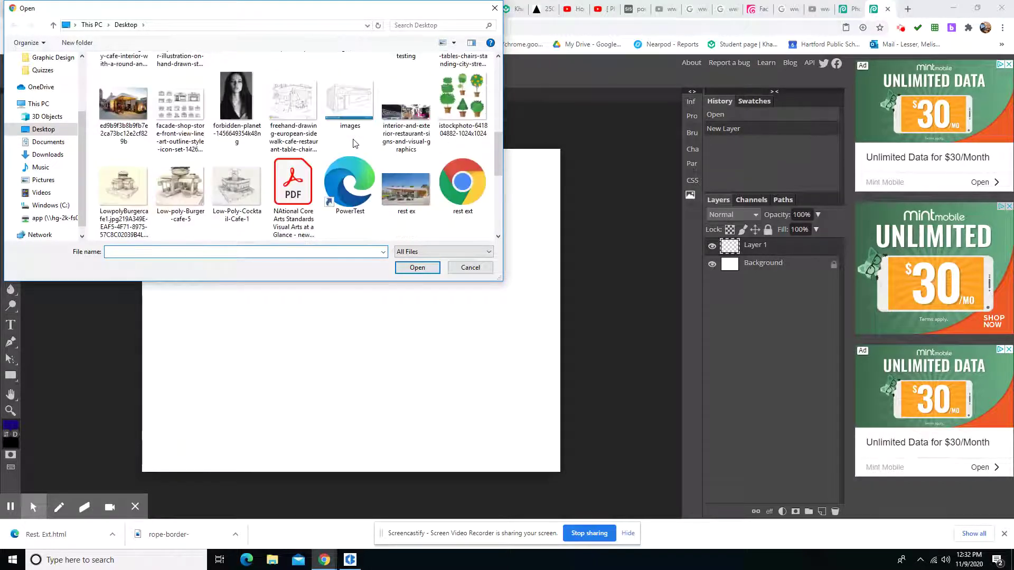
pyautogui.scroll(-4, 354, 143)
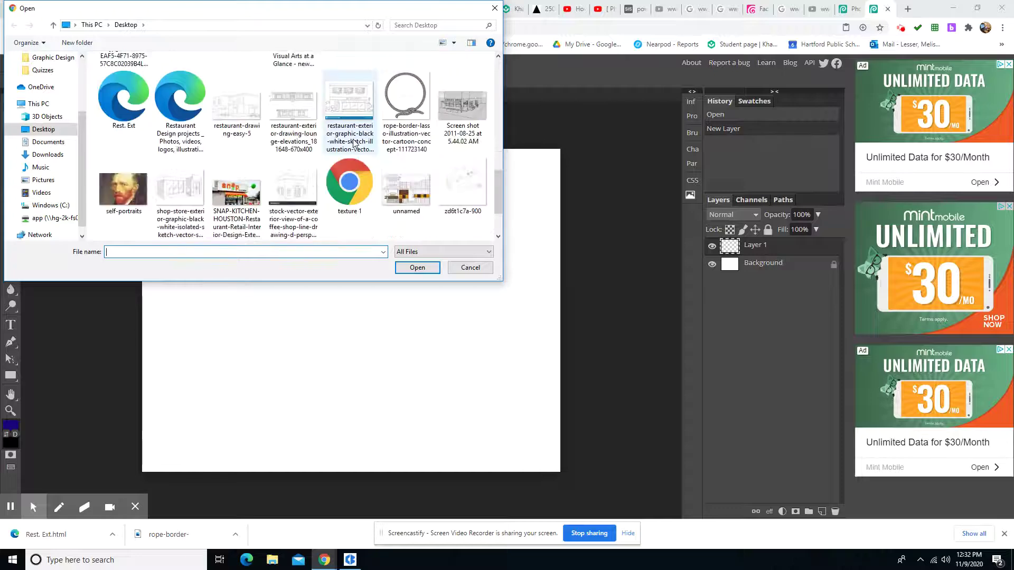
pyautogui.scroll(-2, 353, 143)
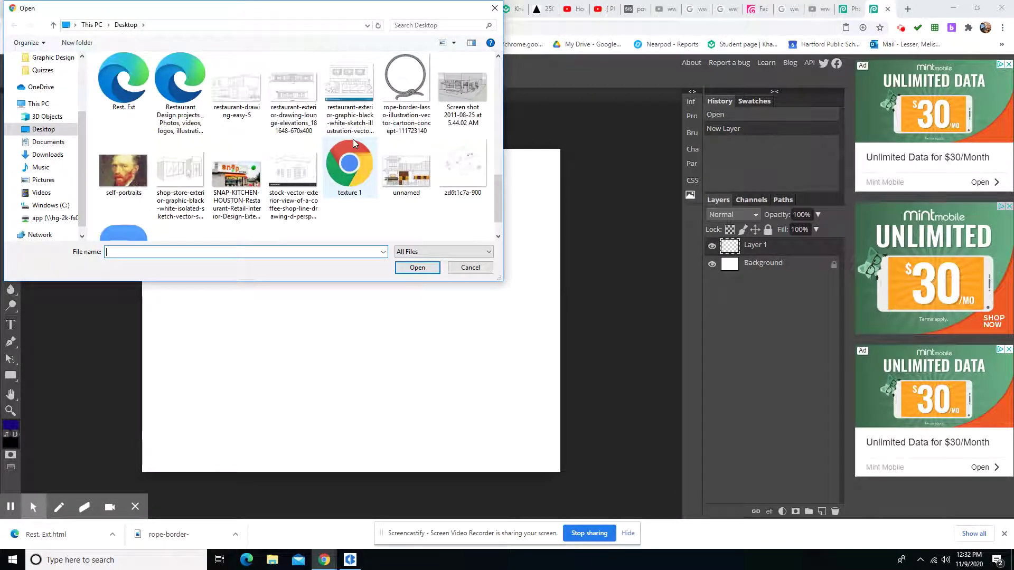
pyautogui.scroll(1, 353, 140)
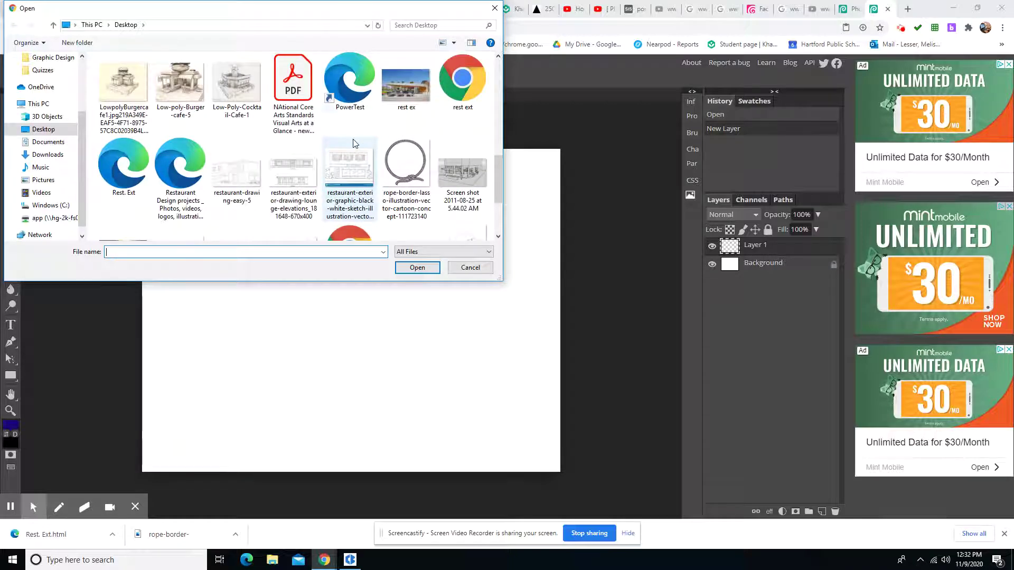
pyautogui.scroll(1, 354, 143)
pyautogui.scroll(1, 352, 138)
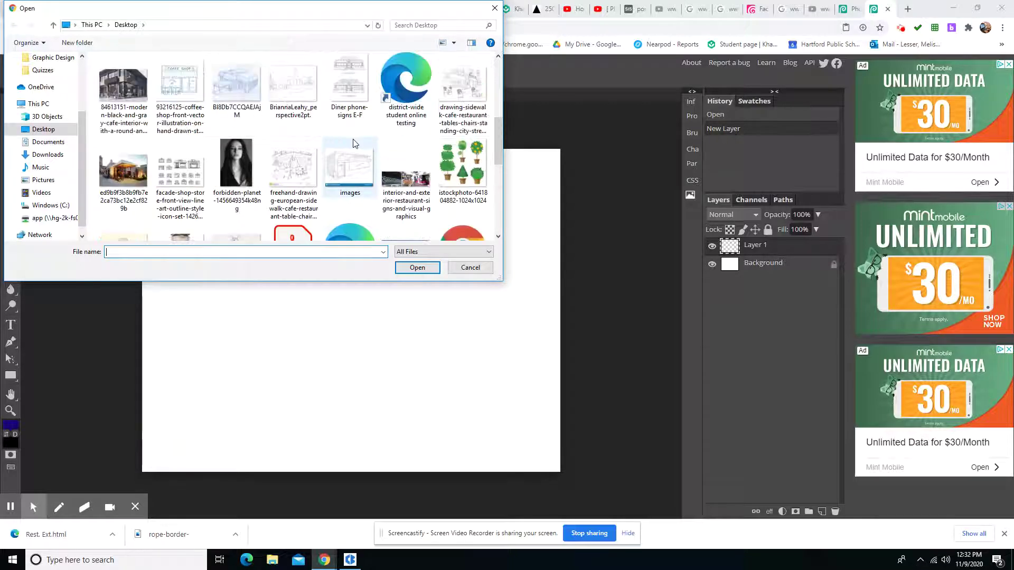
pyautogui.scroll(1, 354, 143)
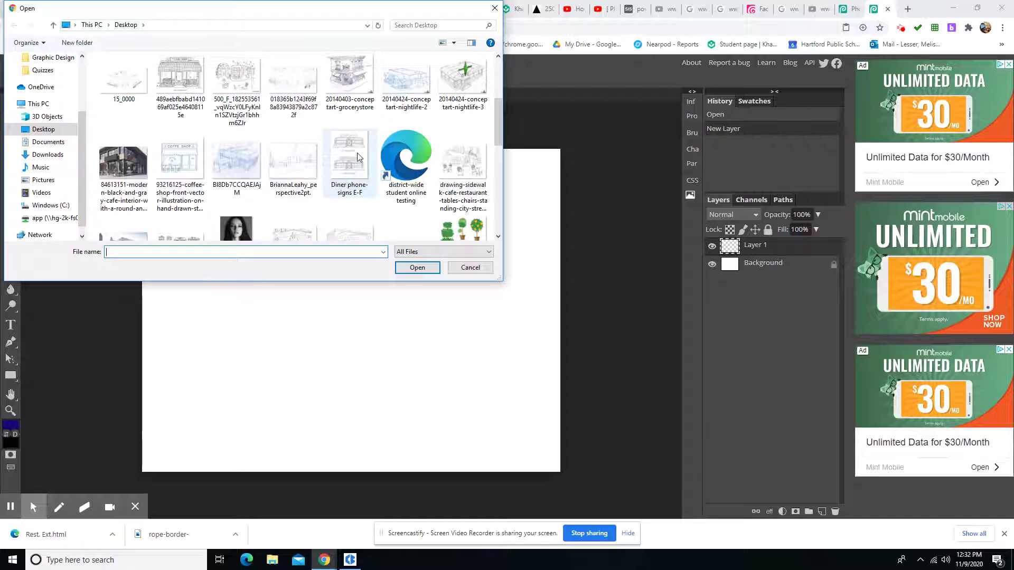
pyautogui.scroll(1, 358, 156)
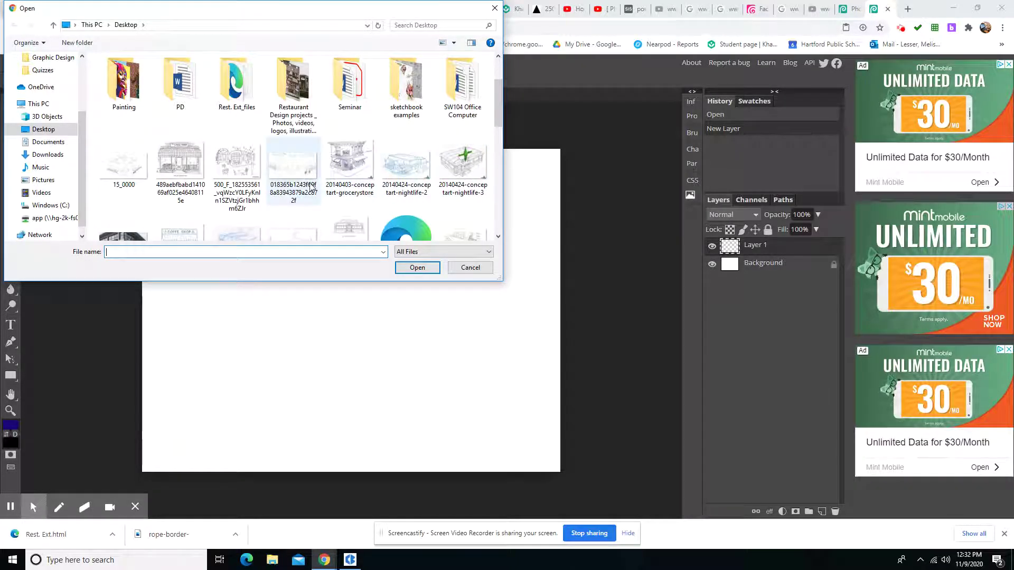
pyautogui.scroll(-1, 312, 185)
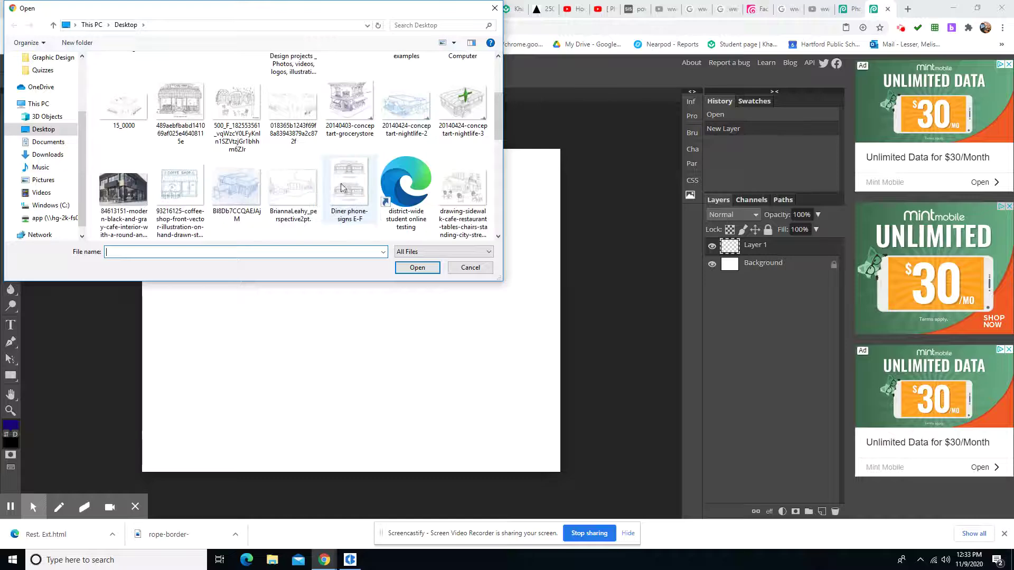
pyautogui.click(298, 196)
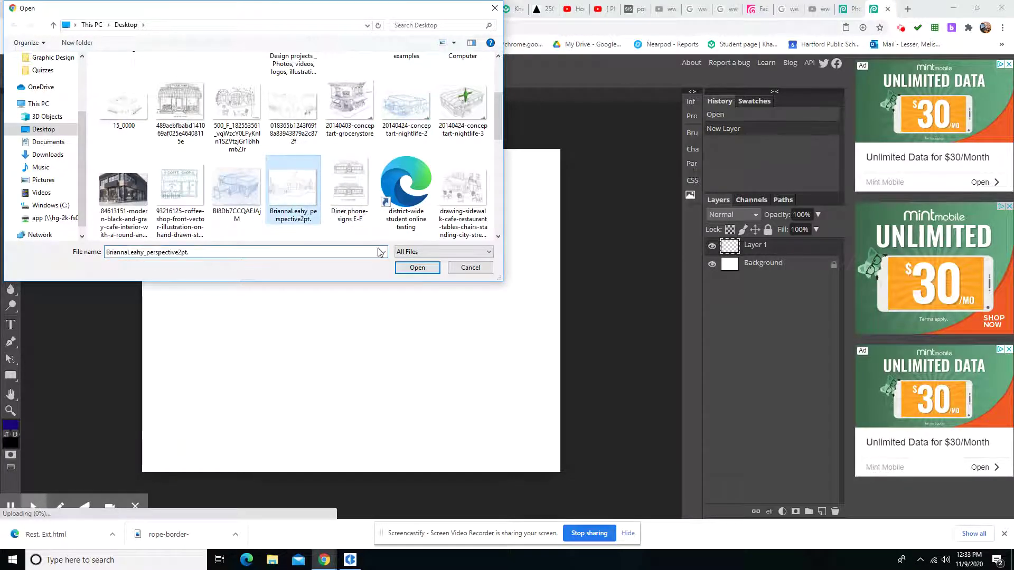
pyautogui.click(415, 269)
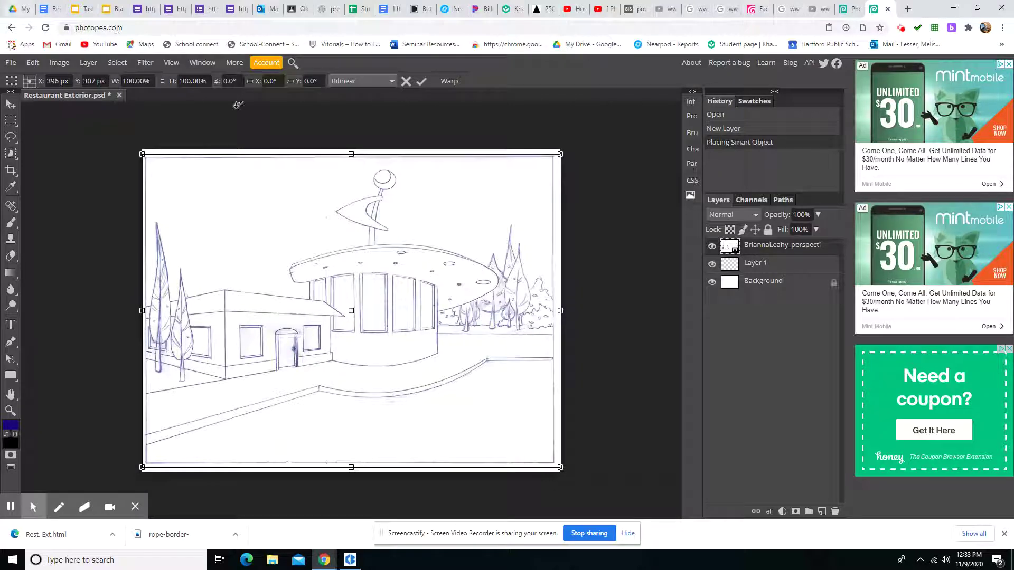
# - Search Google Images in a new browser tab for "restaurant exterior sketch"
pyautogui.click(11, 64)
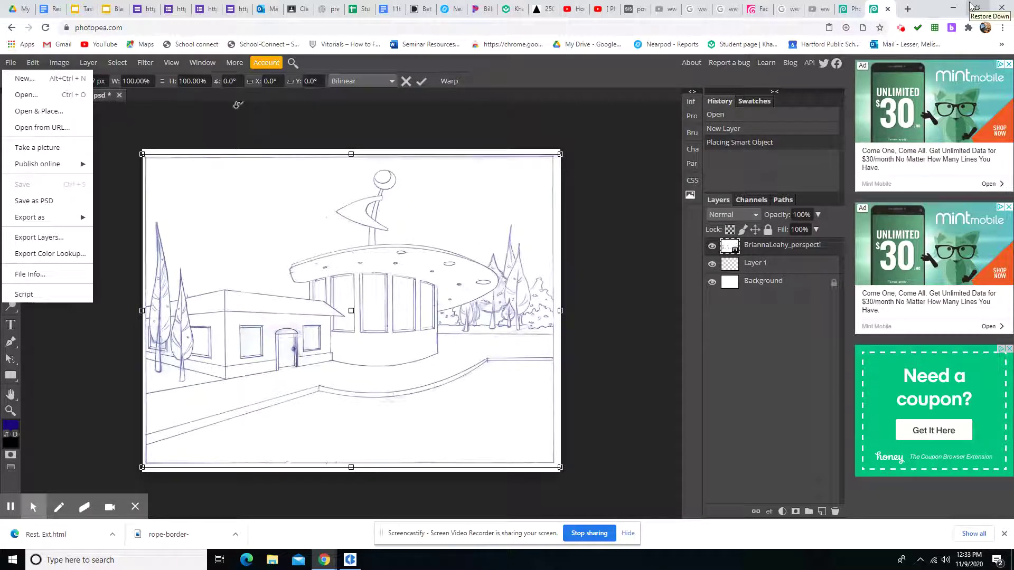
pyautogui.click(908, 9)
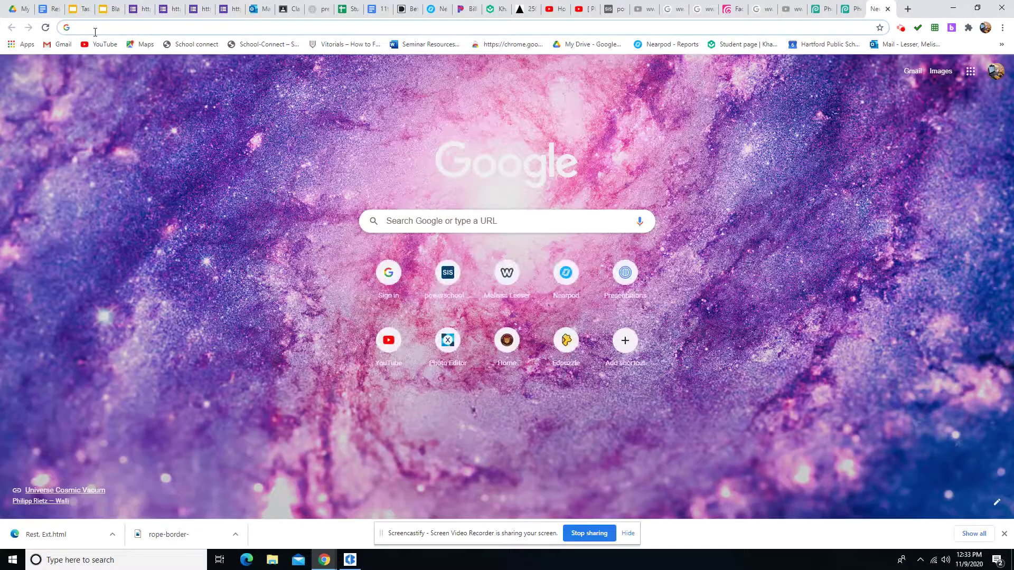
pyautogui.write('restaurant sk')
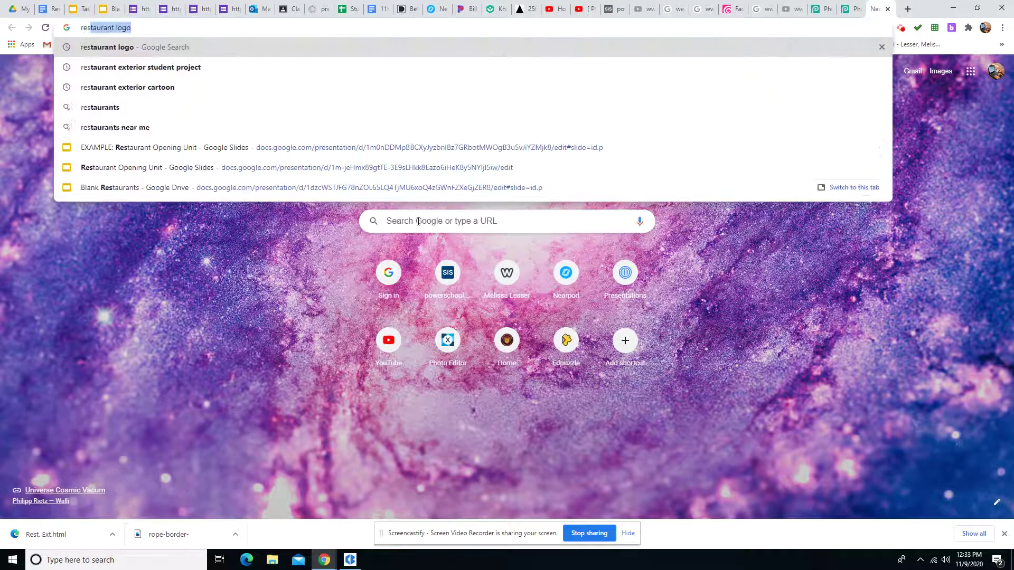
pyautogui.write('etch')
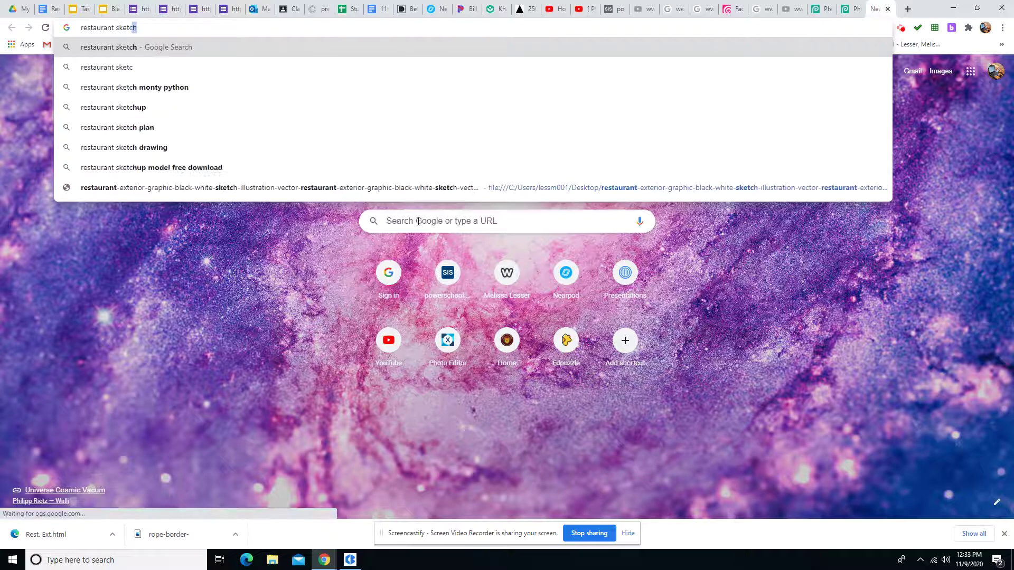
pyautogui.press('Return')
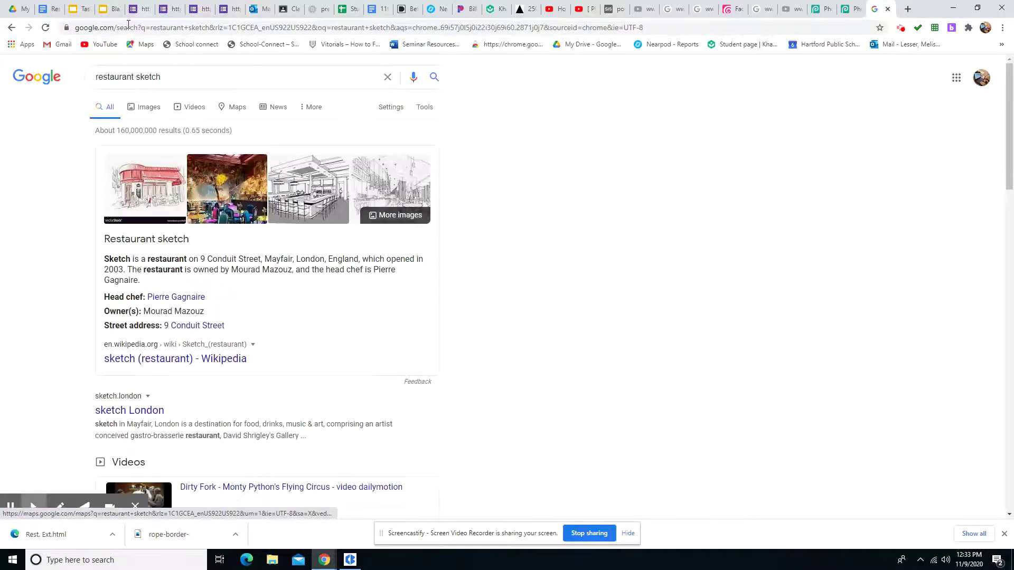
pyautogui.click(149, 108)
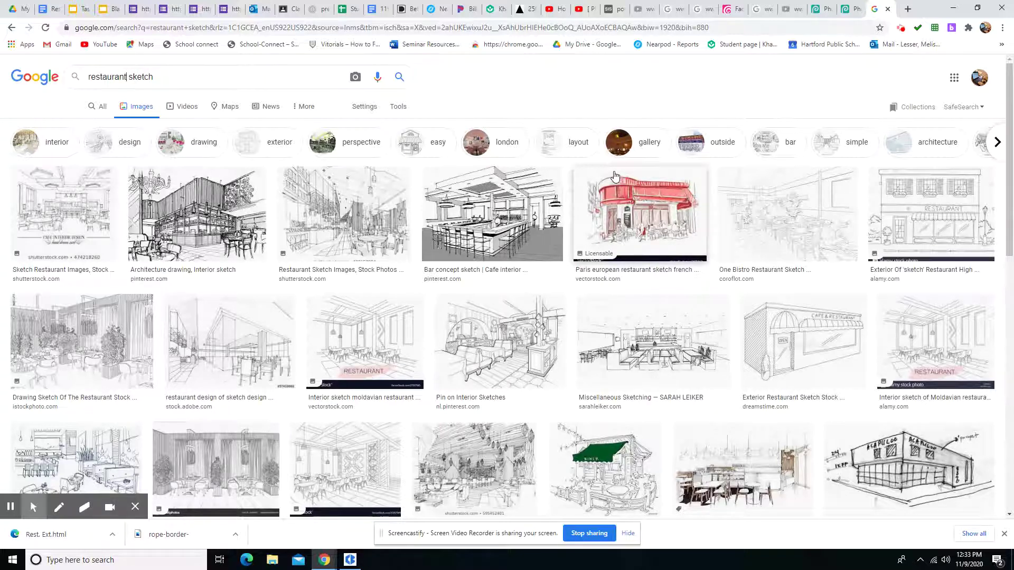
pyautogui.write('exterior')
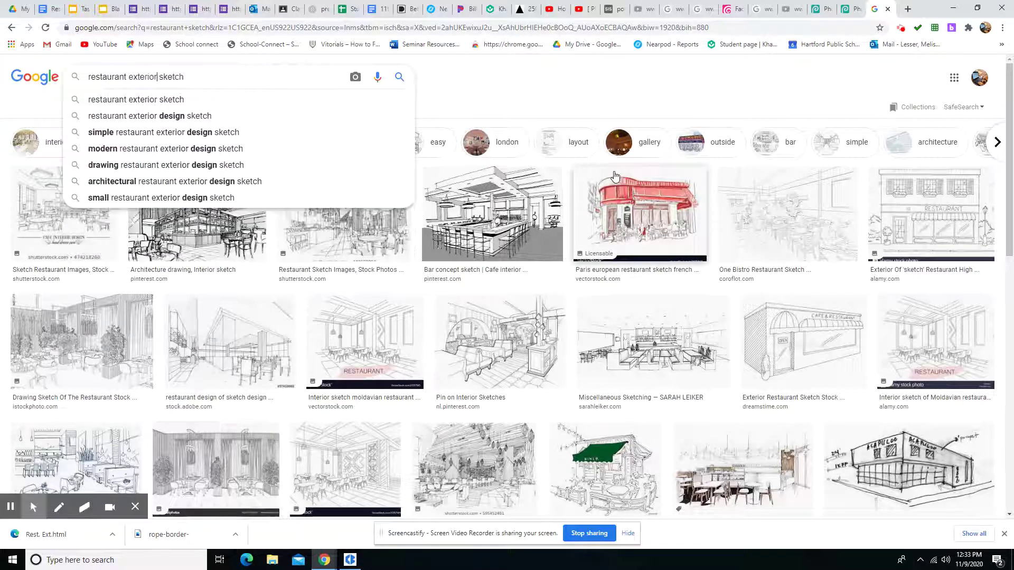
pyautogui.press('Return')
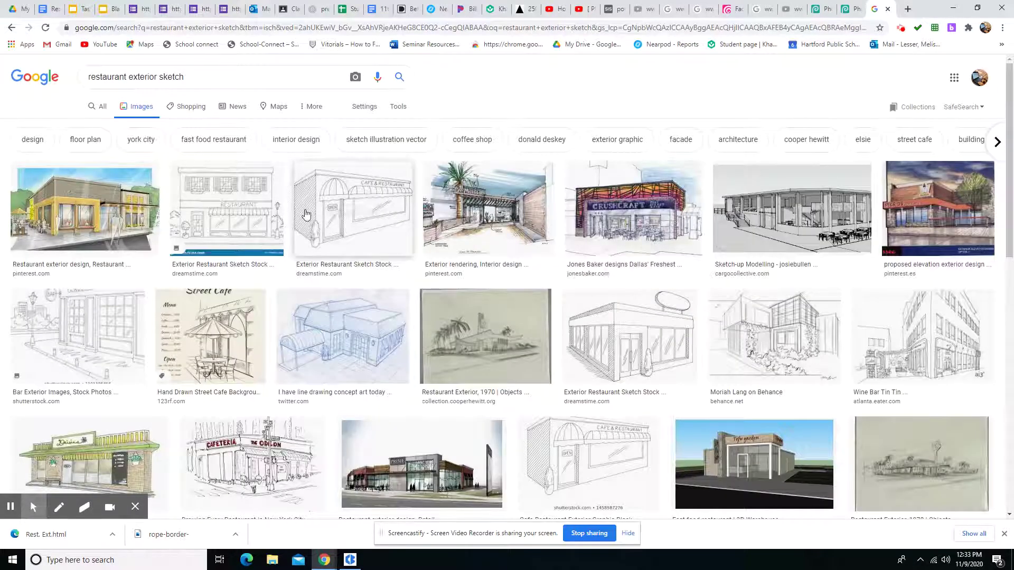
# - Preview the corner restaurant sketch with the oval rooftop sign and try saving the image to the Desktop as a JPEG, cancelling the save
pyautogui.scroll(-2, 374, 321)
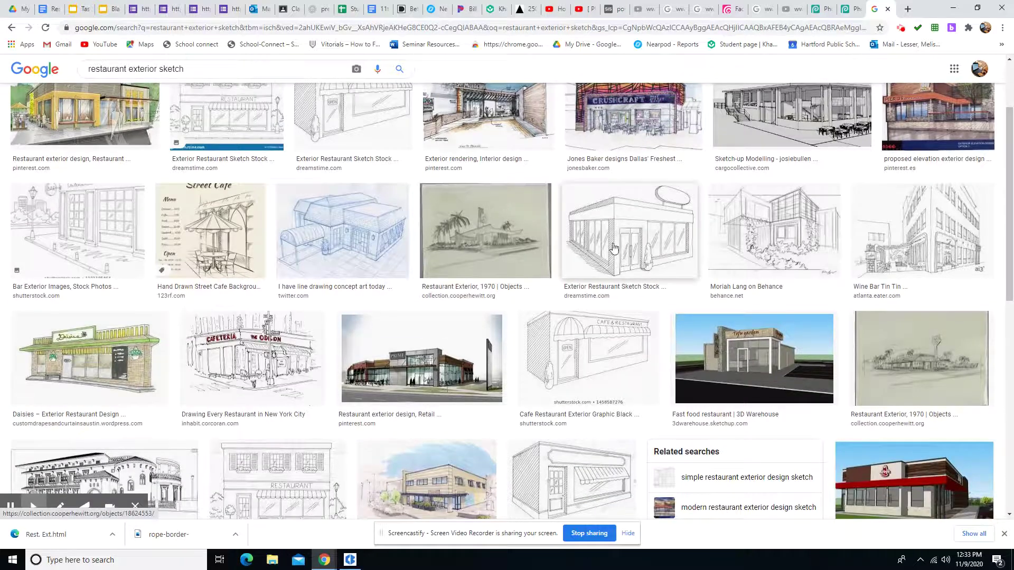
pyautogui.click(614, 248)
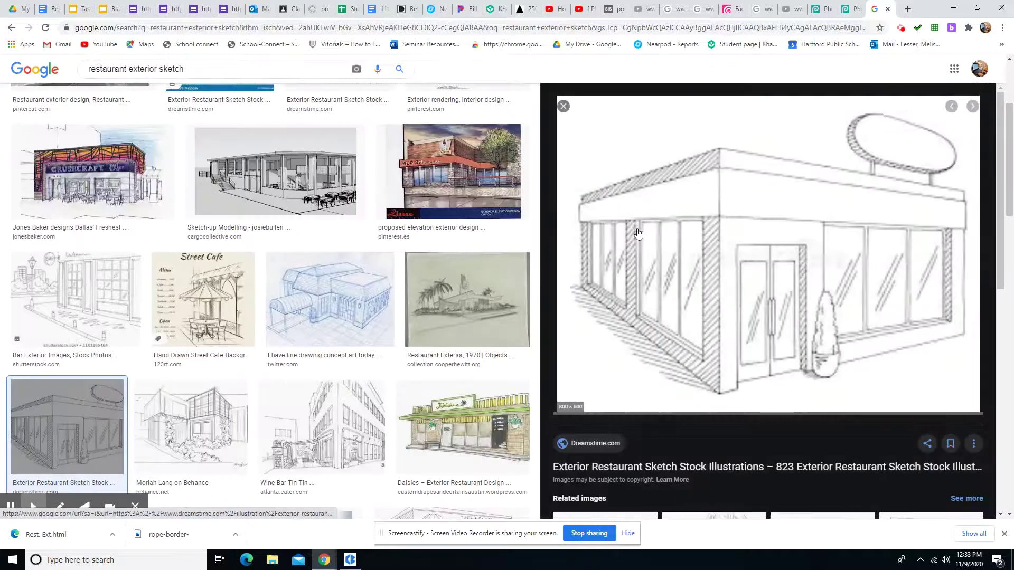
pyautogui.rightClick(663, 189)
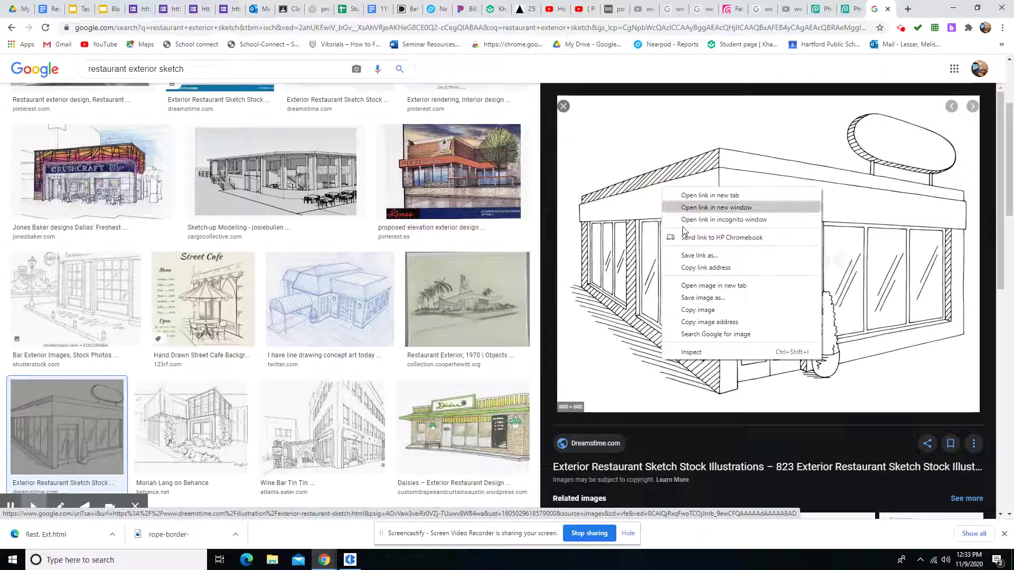
pyautogui.click(703, 298)
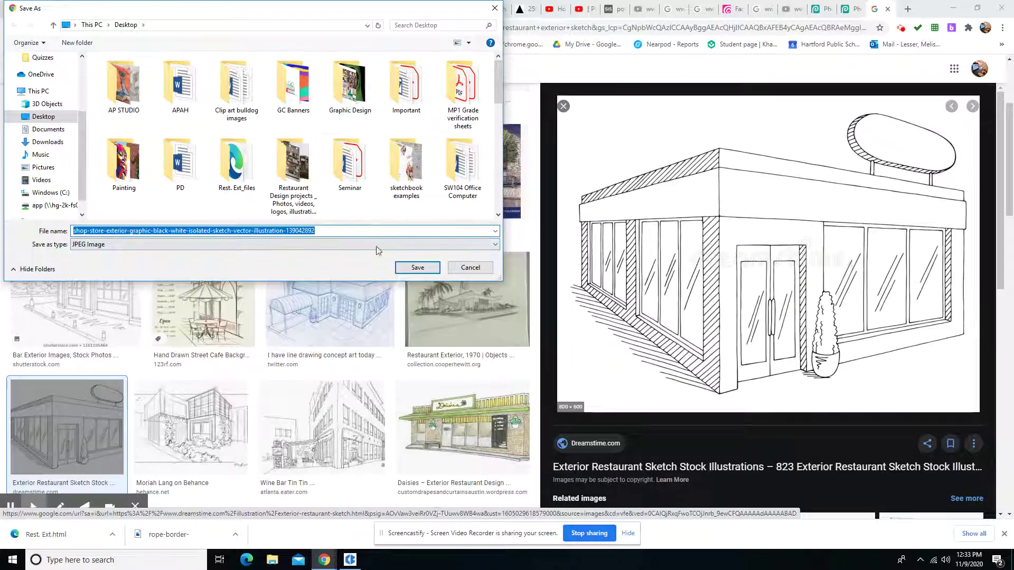
pyautogui.click(470, 268)
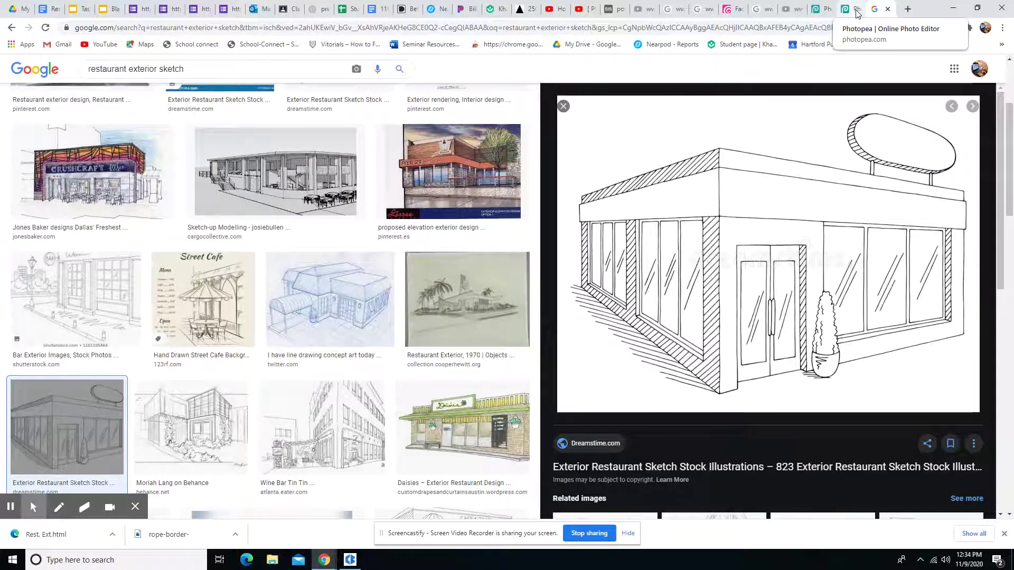
# - Switch back to the Restaurant Exterior project in Photopea and rasterize the placed restaurant sketch layer
pyautogui.click(857, 14)
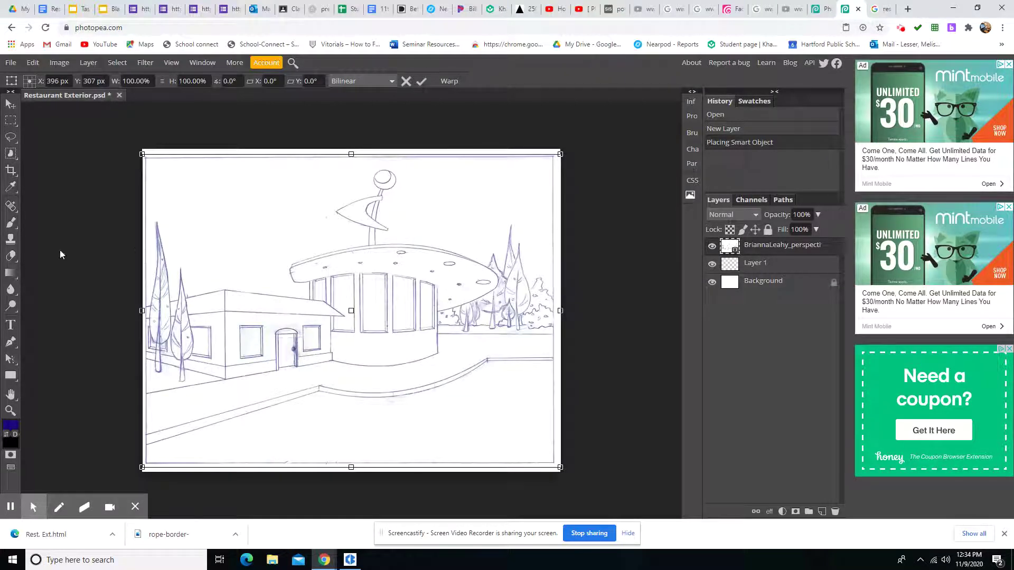
pyautogui.click(86, 64)
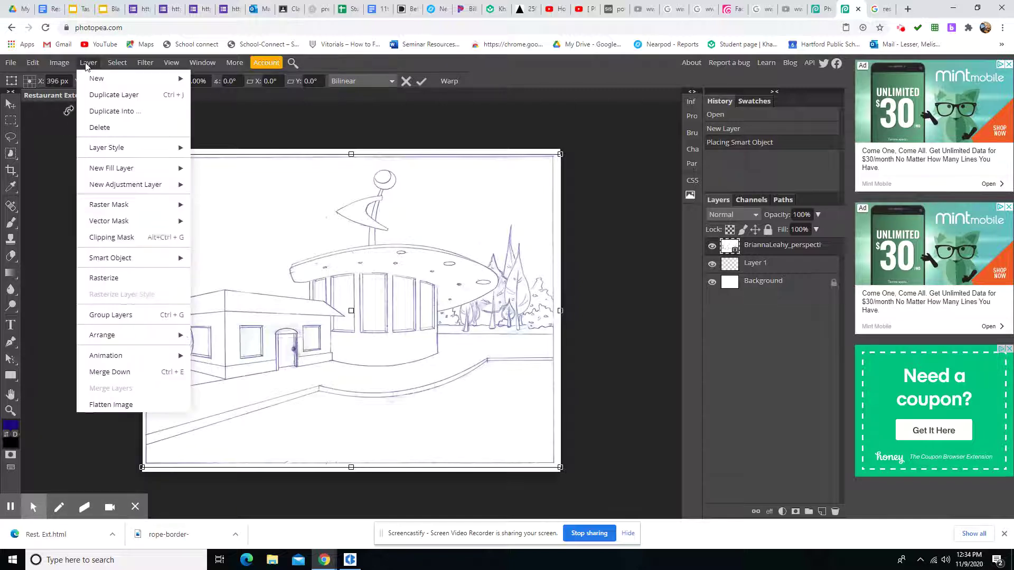
pyautogui.click(121, 280)
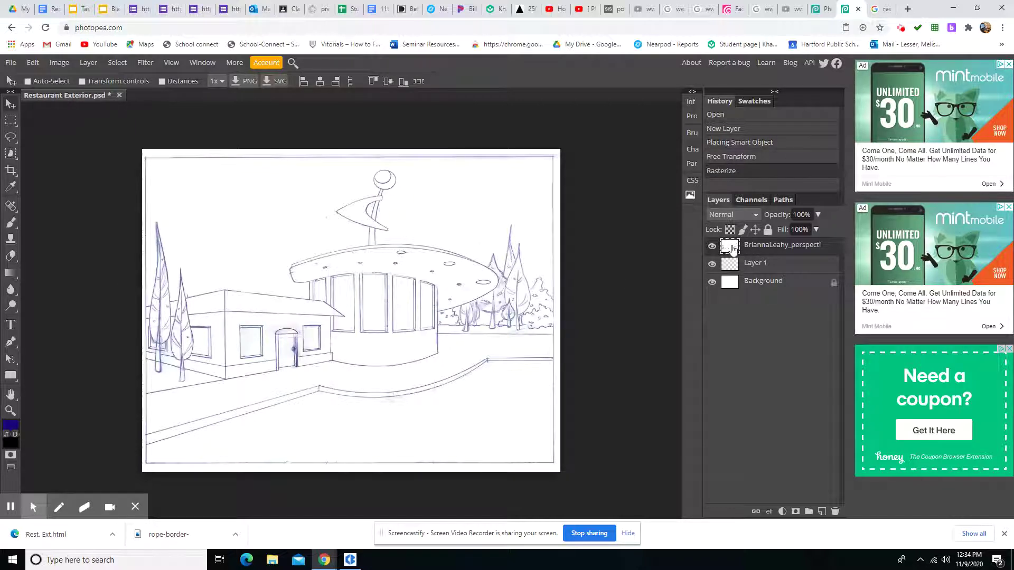
pyautogui.click(741, 159)
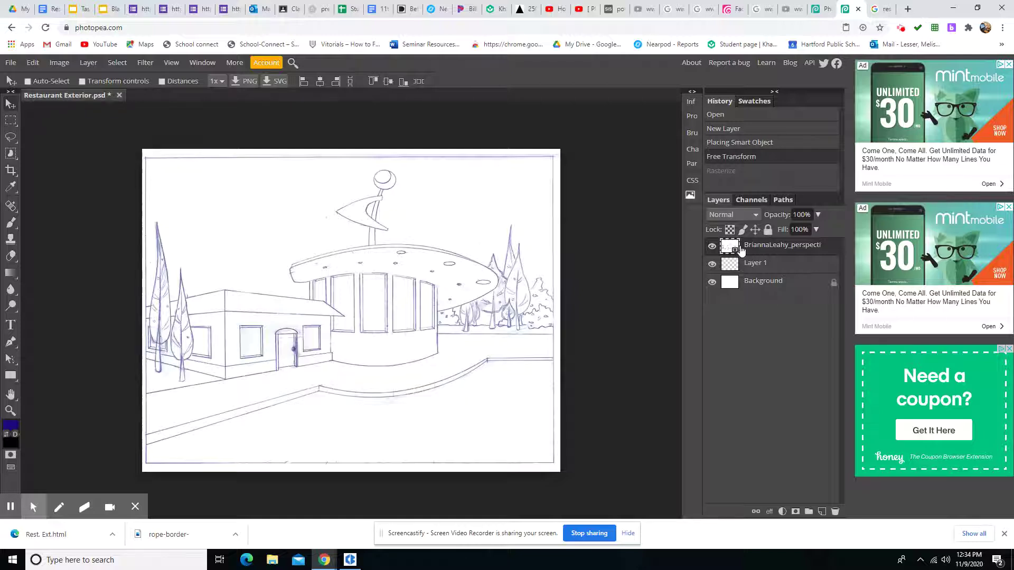
pyautogui.click(89, 62)
pyautogui.click(116, 279)
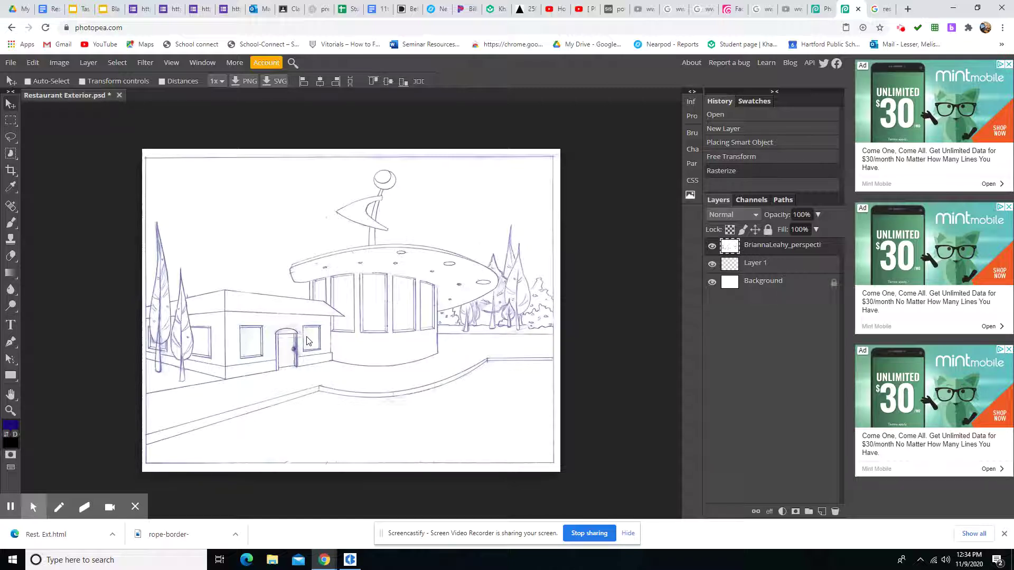
# - Try painting dark blue freehand over the low building's roof and wall with the Brush tool, and undo the stroke
pyautogui.click(12, 223)
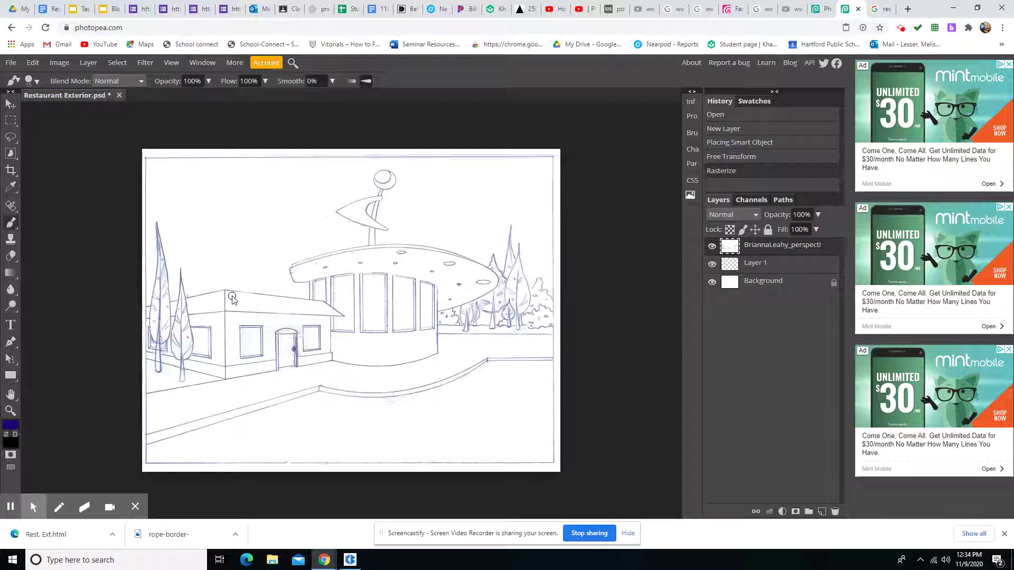
pyautogui.moveTo(231, 295)
pyautogui.mouseDown()
pyautogui.moveTo(275, 307)
pyautogui.moveTo(233, 307)
pyautogui.moveTo(271, 323)
pyautogui.mouseUp()
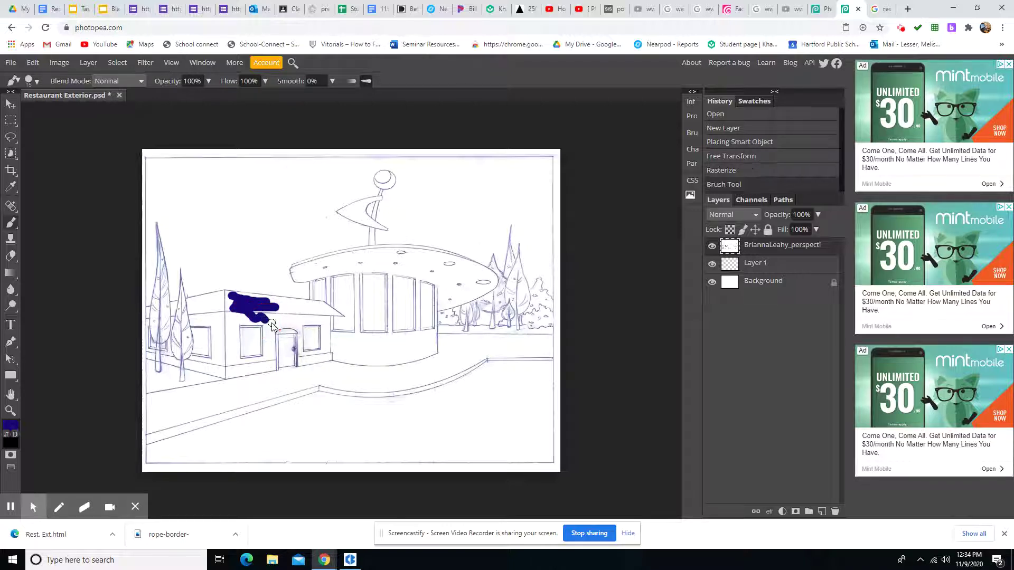
pyautogui.click(33, 63)
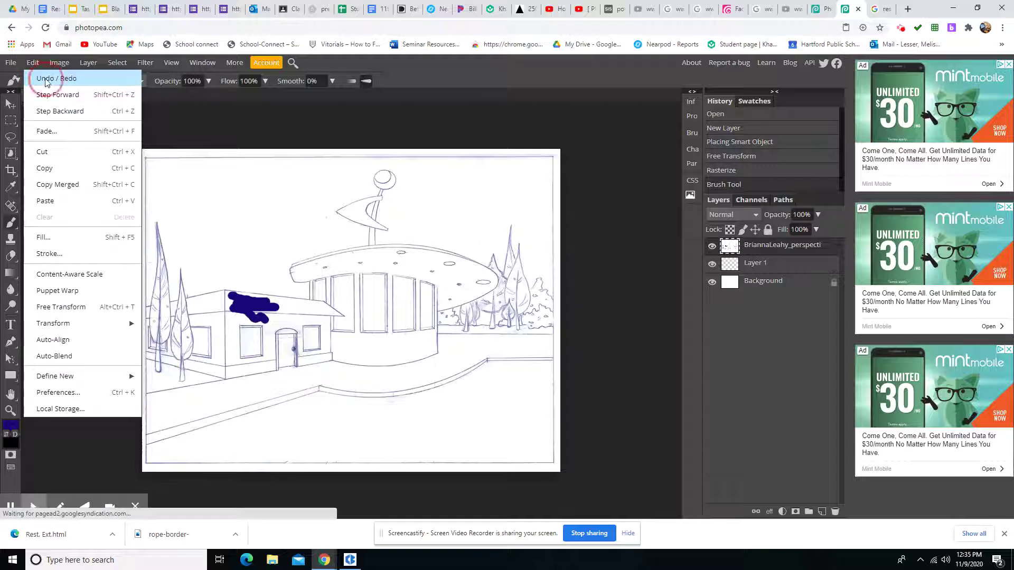
pyautogui.click(45, 79)
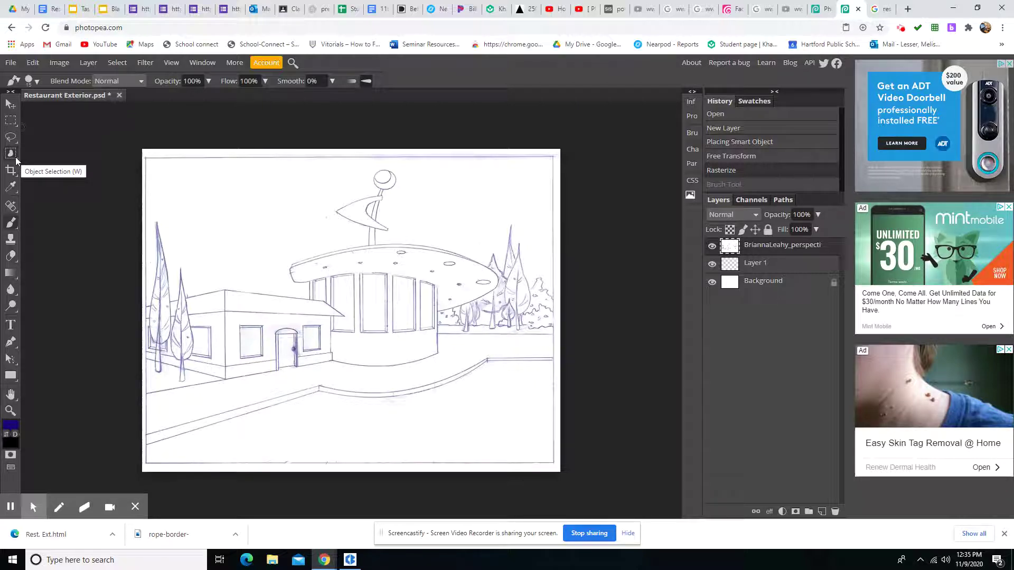
# - Select the front roof panel of the low building with the Magic Wand
pyautogui.moveTo(11, 153); pyautogui.dragTo(42, 193)
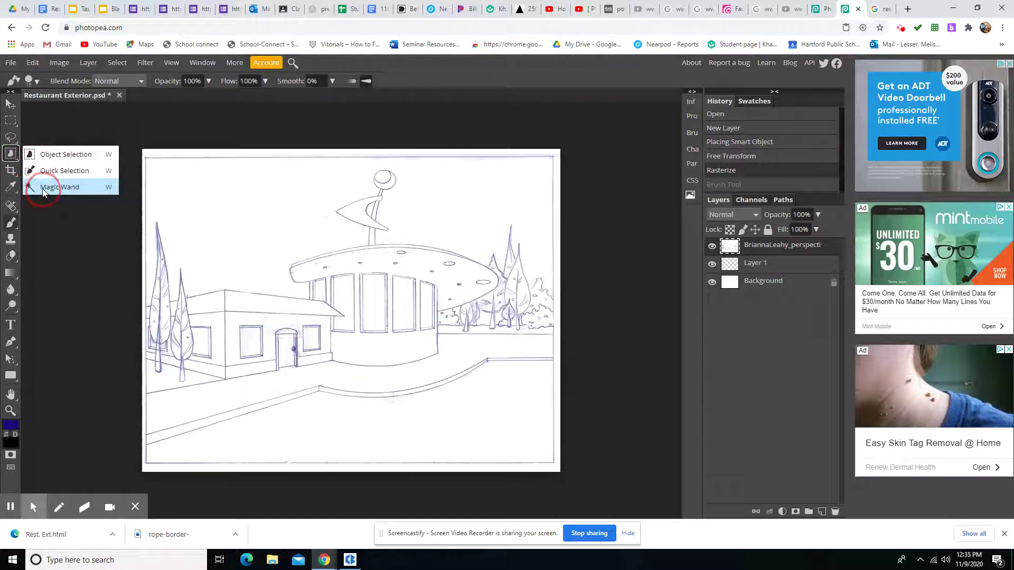
pyautogui.click(56, 188)
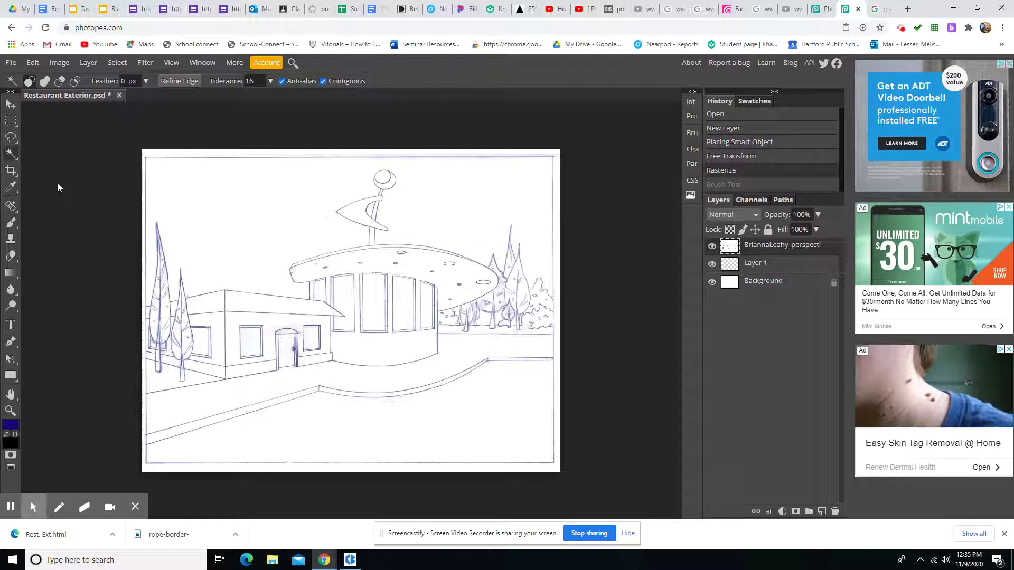
pyautogui.click(12, 153)
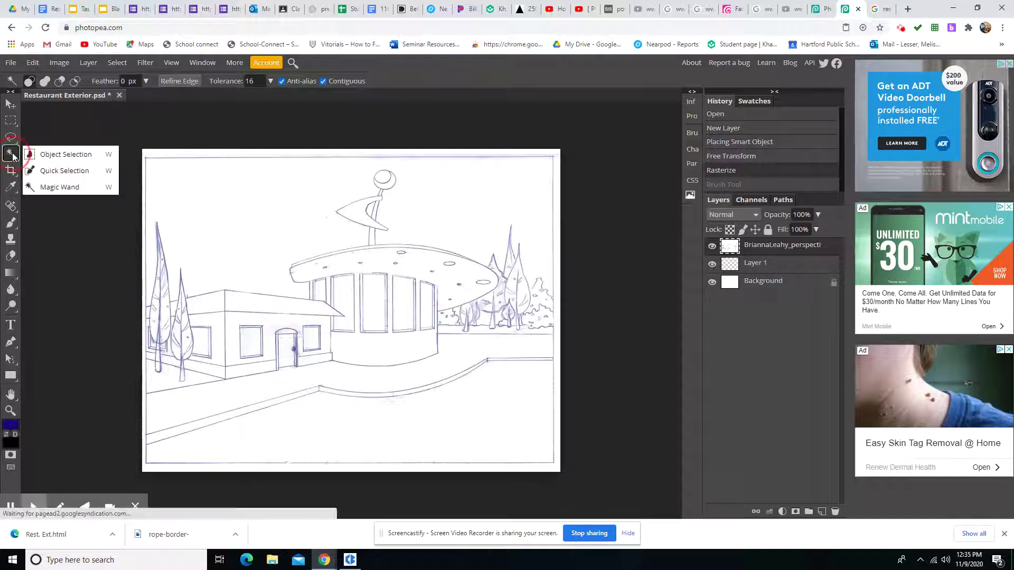
pyautogui.click(12, 137)
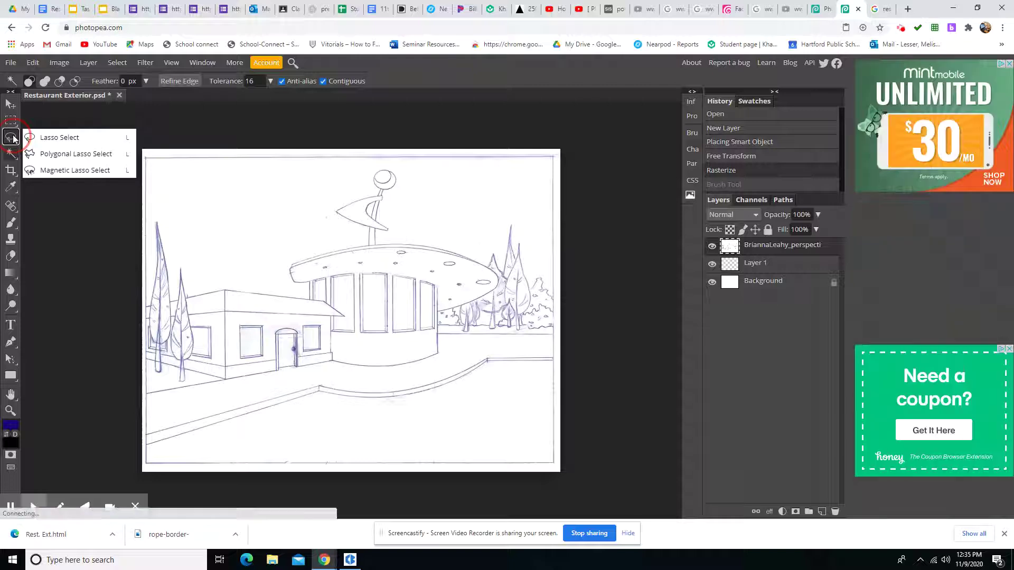
pyautogui.click(12, 155)
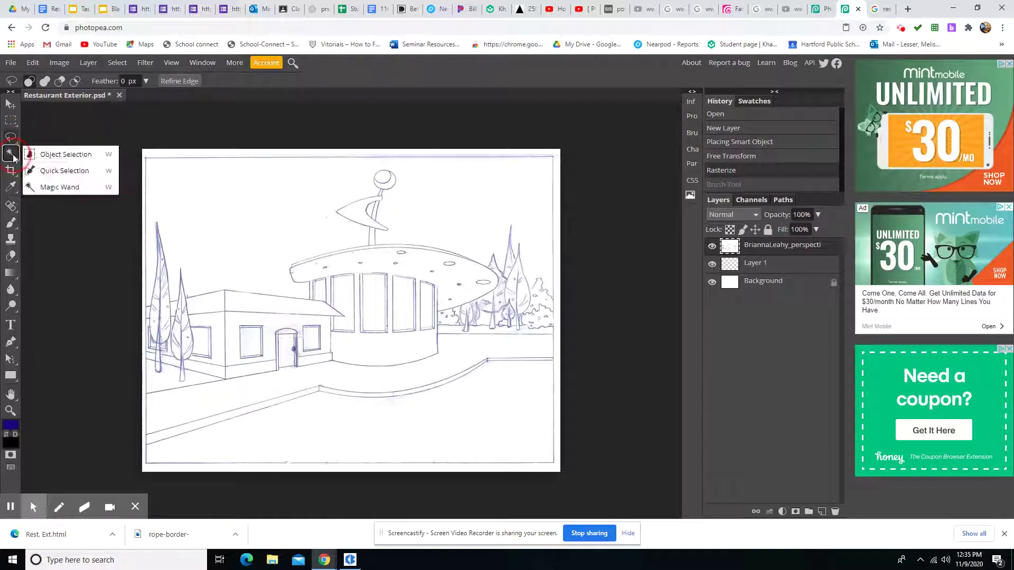
pyautogui.click(36, 189)
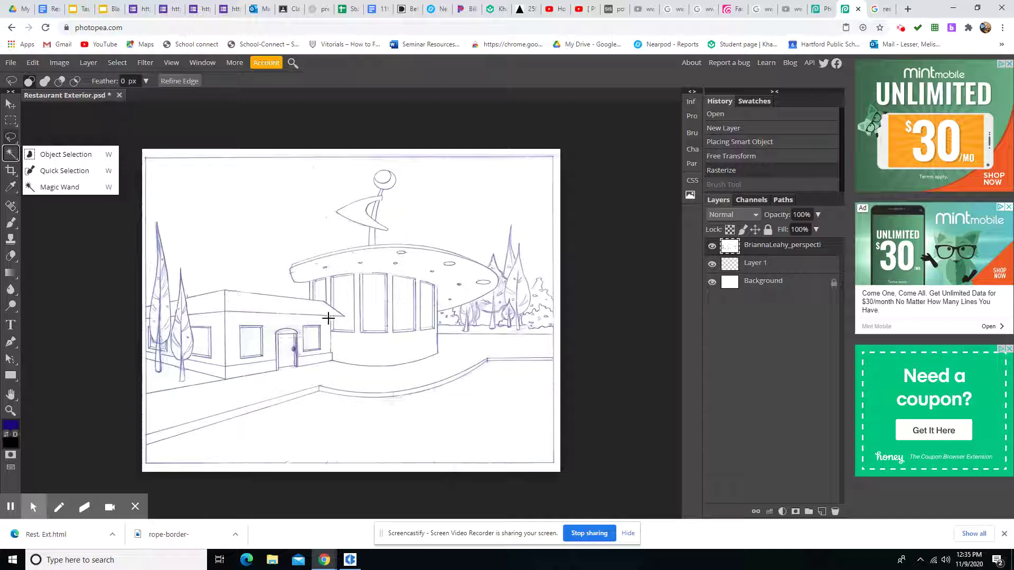
pyautogui.click(259, 302)
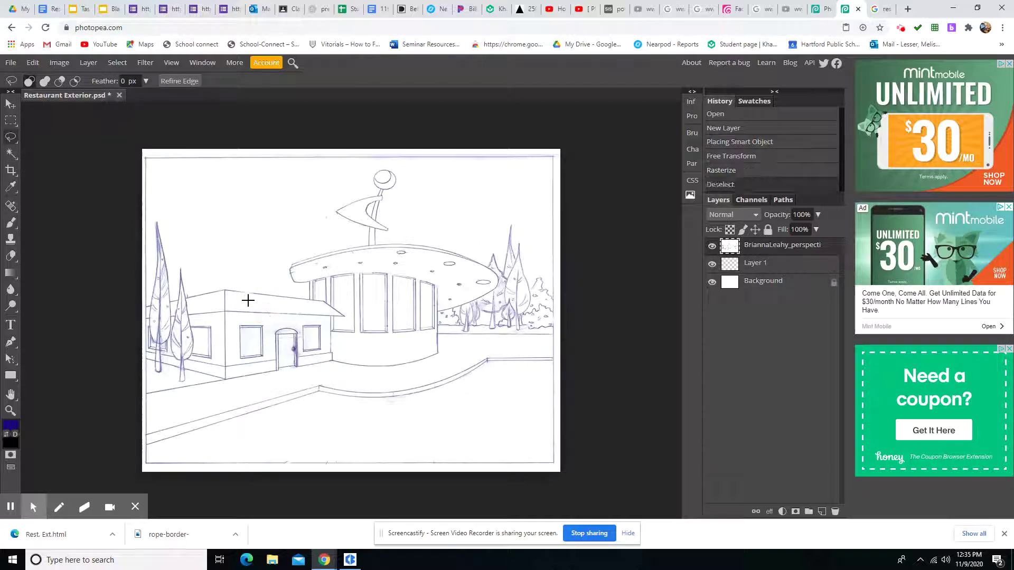
pyautogui.click(12, 154)
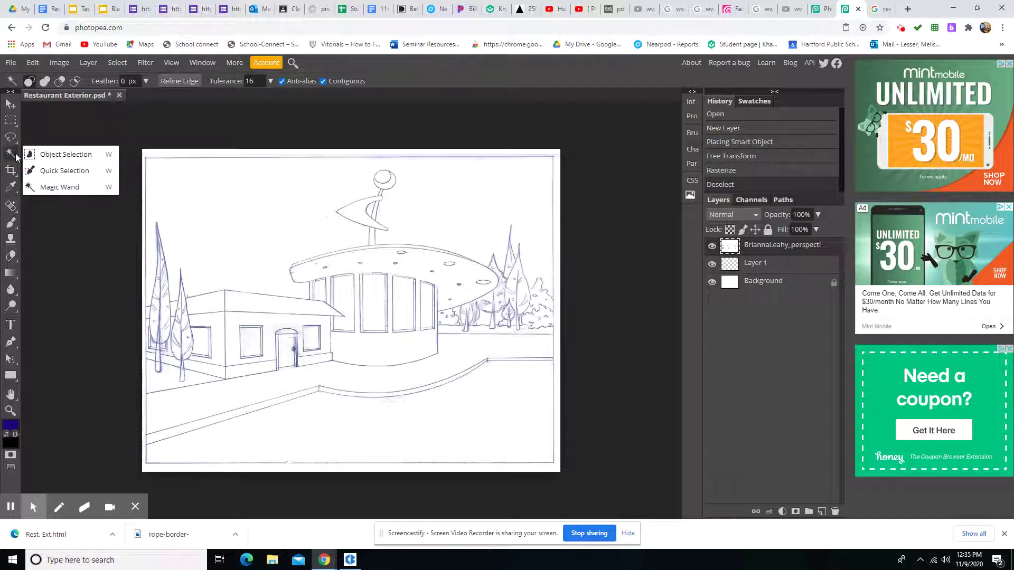
pyautogui.click(40, 189)
pyautogui.click(234, 303)
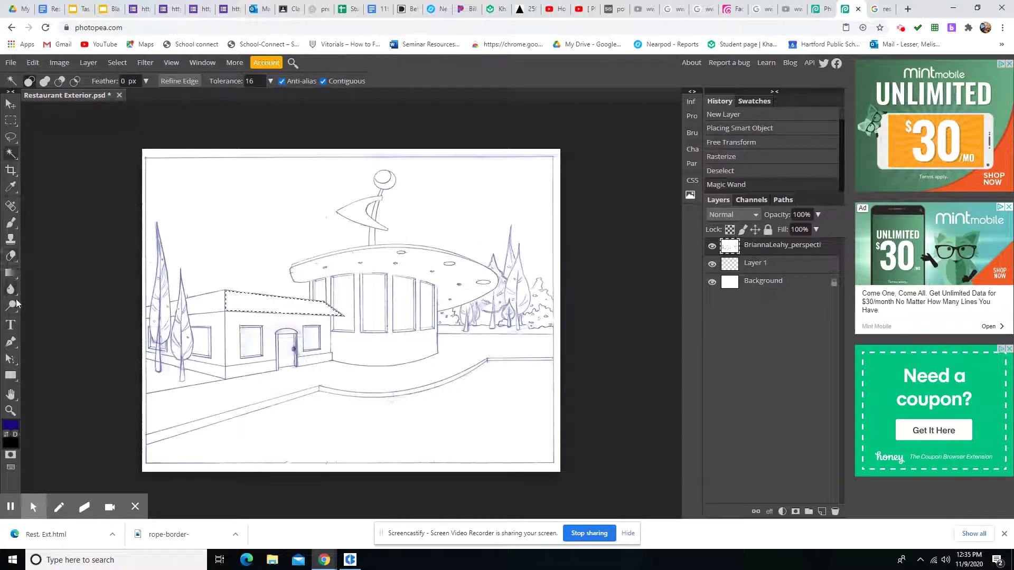
# - Brush dark blue inside the selected roof panel of the low building and undo the stroke
pyautogui.click(10, 223)
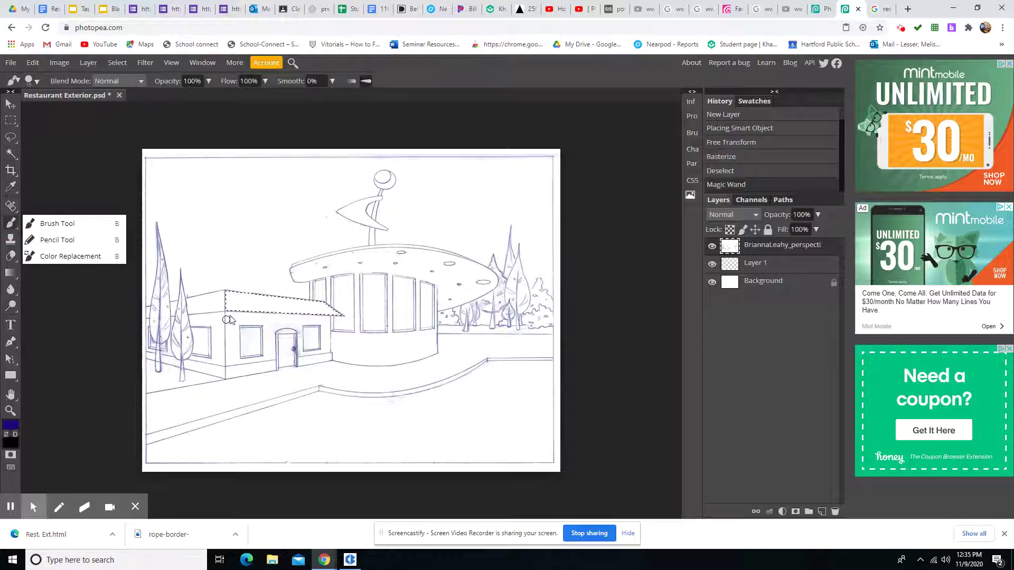
pyautogui.moveTo(241, 294)
pyautogui.mouseDown()
pyautogui.moveTo(226, 294)
pyautogui.moveTo(245, 290)
pyautogui.moveTo(221, 329)
pyautogui.moveTo(197, 344)
pyautogui.moveTo(385, 255)
pyautogui.moveTo(250, 319)
pyautogui.moveTo(347, 293)
pyautogui.moveTo(227, 316)
pyautogui.moveTo(277, 296)
pyautogui.moveTo(317, 309)
pyautogui.moveTo(333, 302)
pyautogui.mouseUp()
pyautogui.click(43, 59)
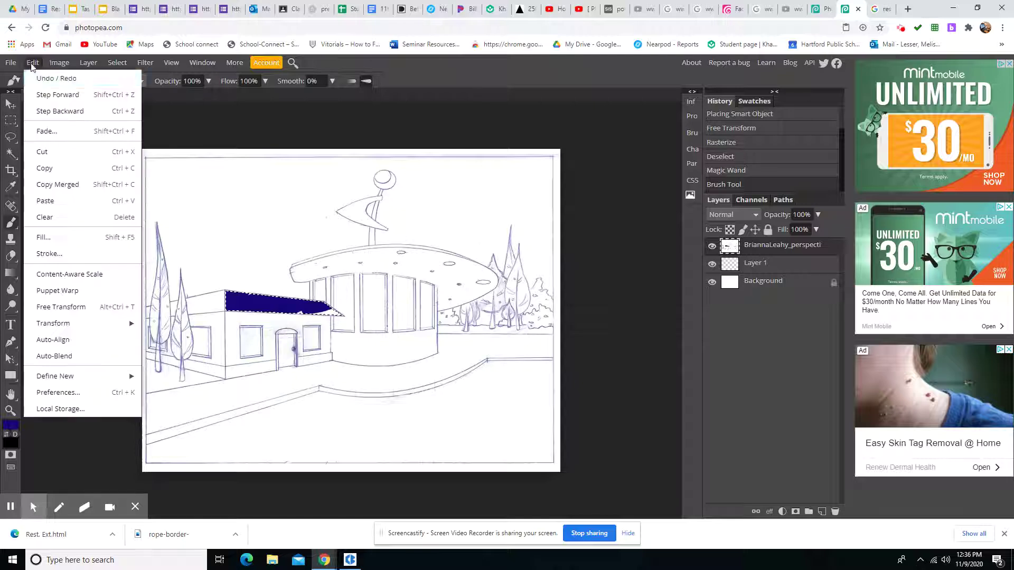
pyautogui.click(58, 76)
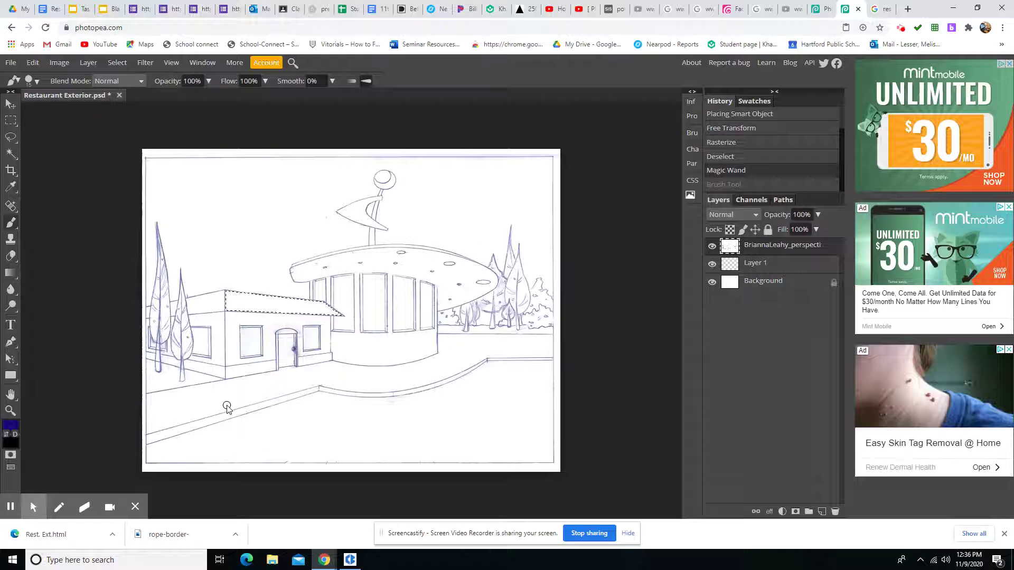
# - Add the low building's remaining roof sections and the base strips along its side and front walls to the Magic Wand selection
pyautogui.click(11, 154)
pyautogui.moveTo(13, 157)
pyautogui.mouseDown()
pyautogui.moveTo(45, 170)
pyautogui.moveTo(43, 188)
pyautogui.mouseUp()
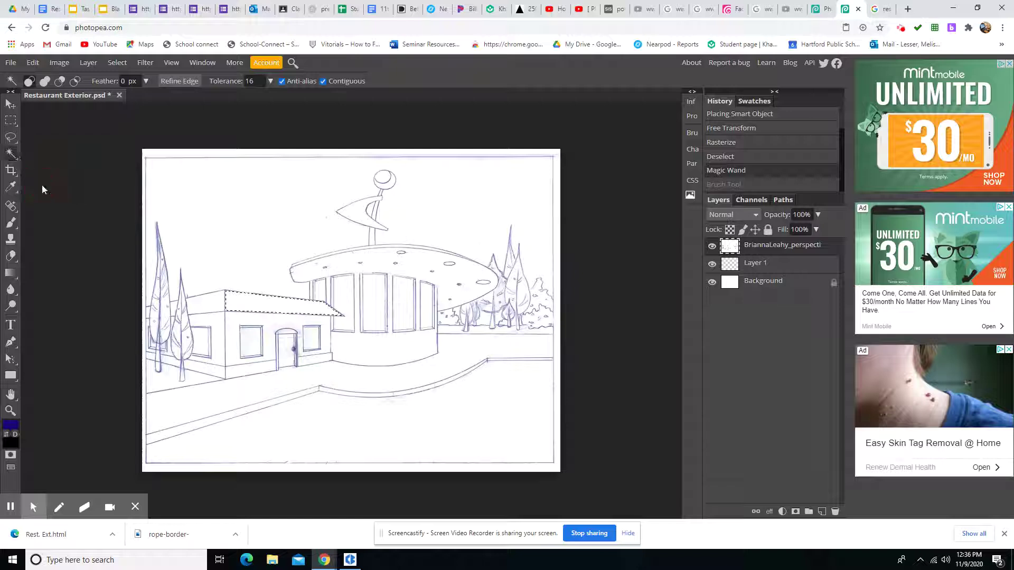
pyautogui.keyDown('shift'); pyautogui.click(204, 303); pyautogui.keyUp('shift')
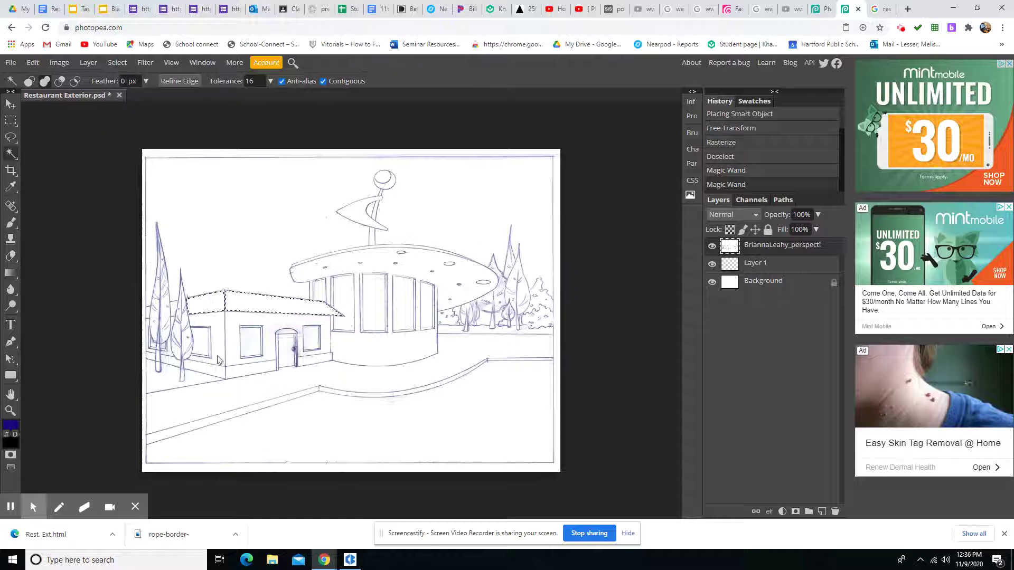
pyautogui.keyDown('shift'); pyautogui.click(215, 376); pyautogui.keyUp('shift')
pyautogui.keyDown('shift'); pyautogui.click(165, 364); pyautogui.keyUp('shift')
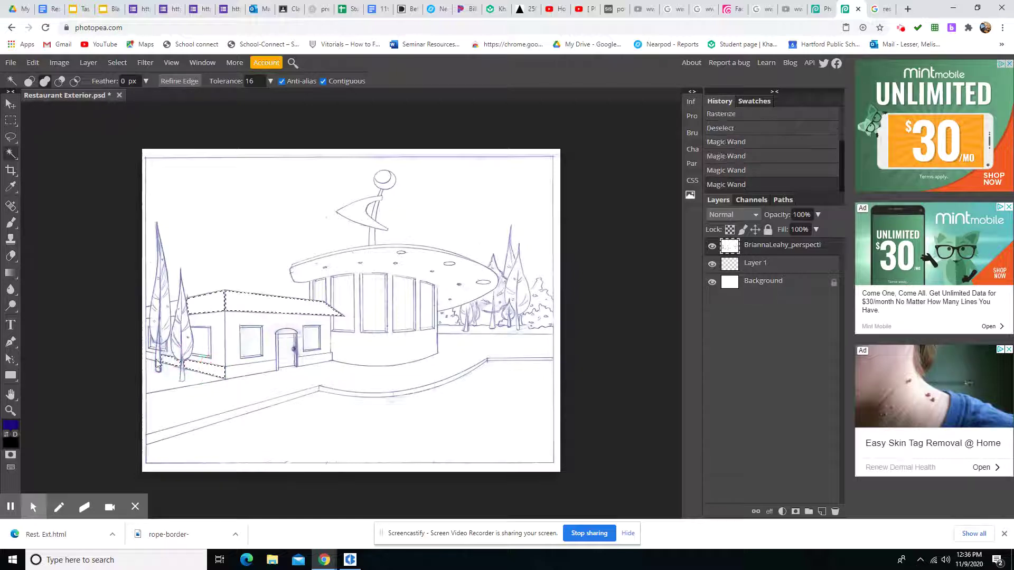
pyautogui.keyDown('shift'); pyautogui.click(149, 360); pyautogui.keyUp('shift')
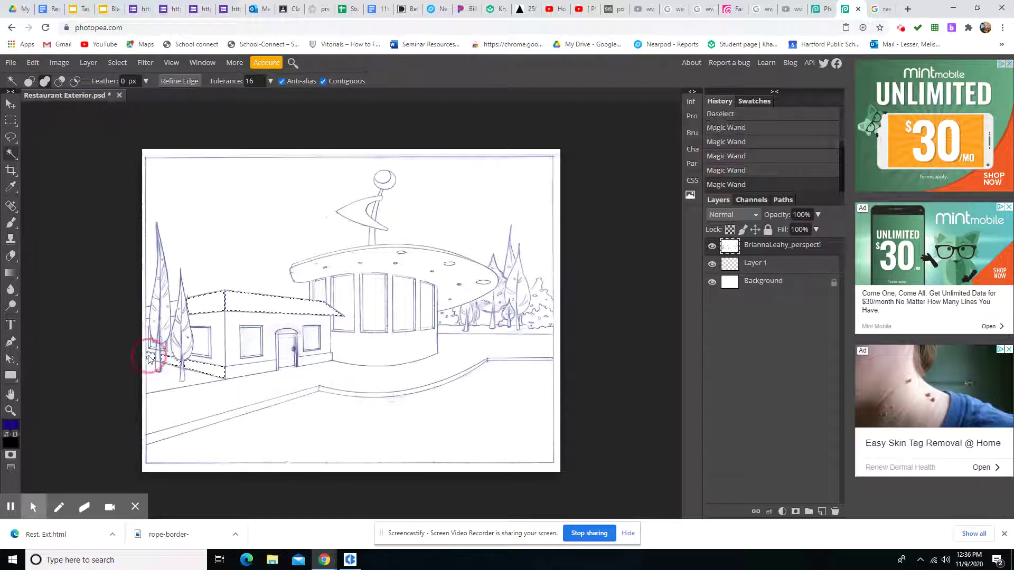
pyautogui.keyDown('shift'); pyautogui.click(148, 312); pyautogui.keyUp('shift')
pyautogui.keyDown('shift'); pyautogui.click(176, 307); pyautogui.keyUp('shift')
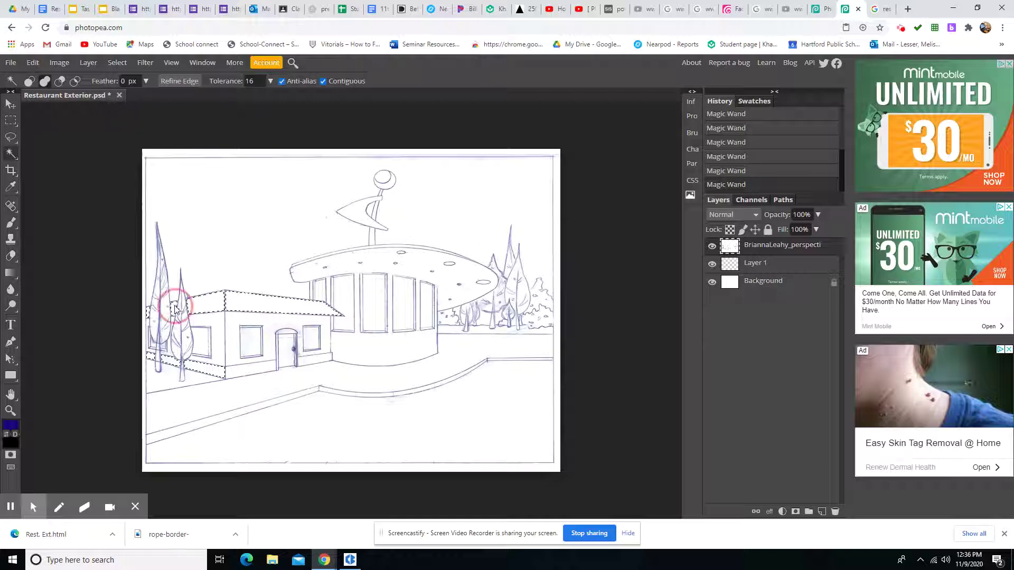
pyautogui.keyDown('shift'); pyautogui.click(238, 372); pyautogui.keyUp('shift')
pyautogui.keyDown('shift'); pyautogui.click(312, 364); pyautogui.keyUp('shift')
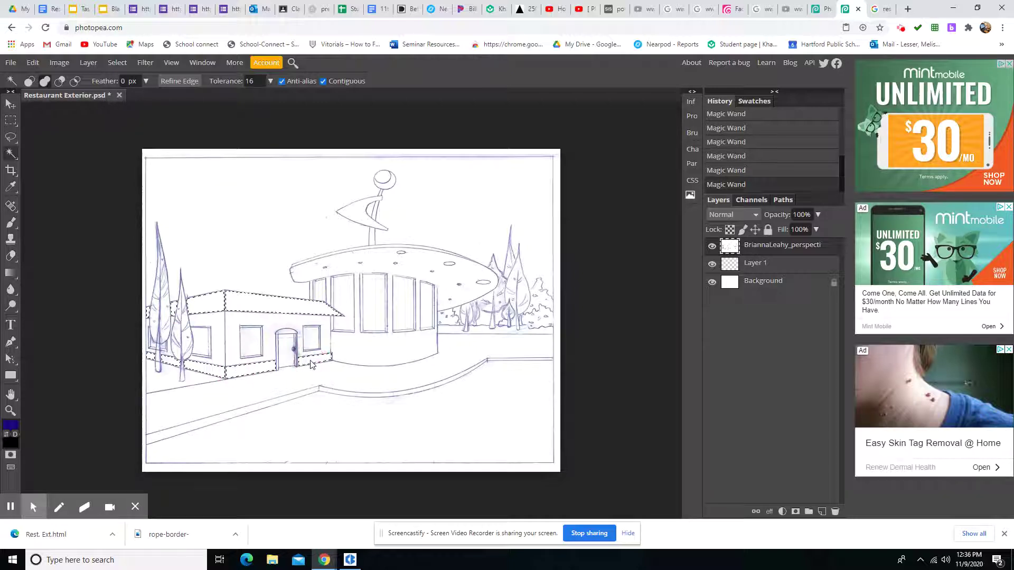
# - Add the round building's roof, lower wall and window columns, plus the full length of the curb strip, to the Magic Wand selection
pyautogui.keyDown('shift'); pyautogui.click(366, 351); pyautogui.keyUp('shift')
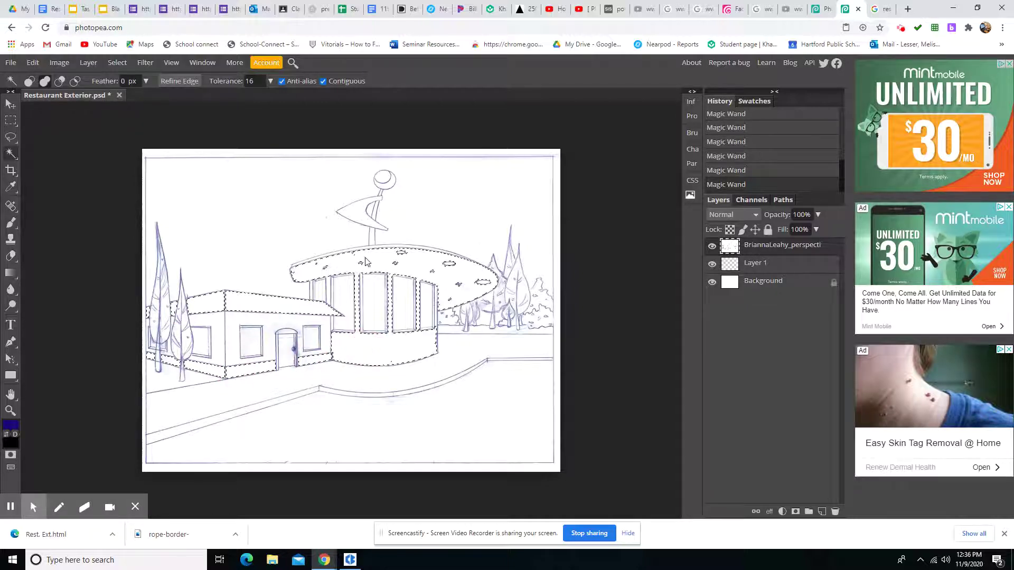
pyautogui.keyDown('shift'); pyautogui.click(425, 390); pyautogui.keyUp('shift')
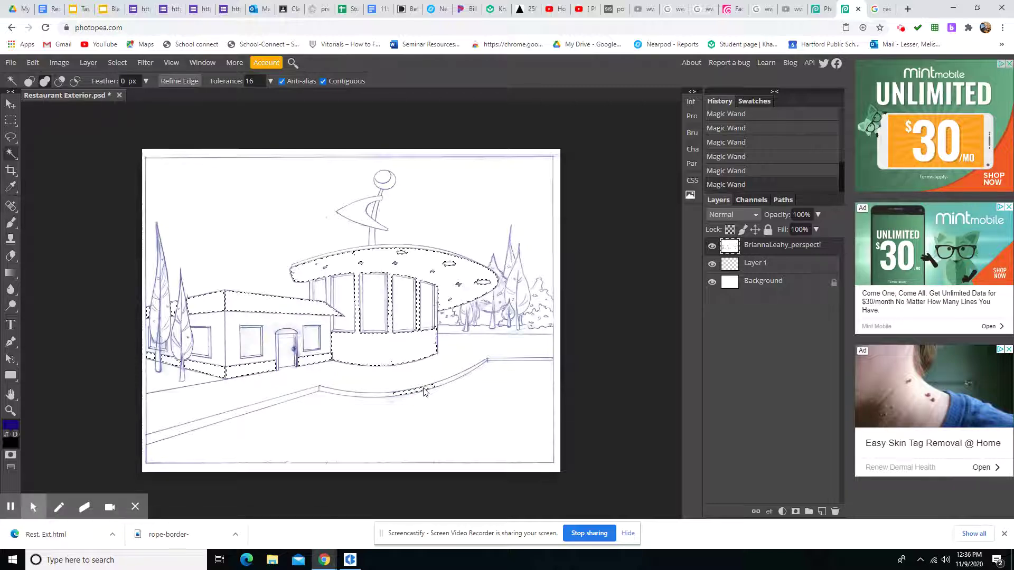
pyautogui.keyDown('shift'); pyautogui.click(449, 381); pyautogui.keyUp('shift')
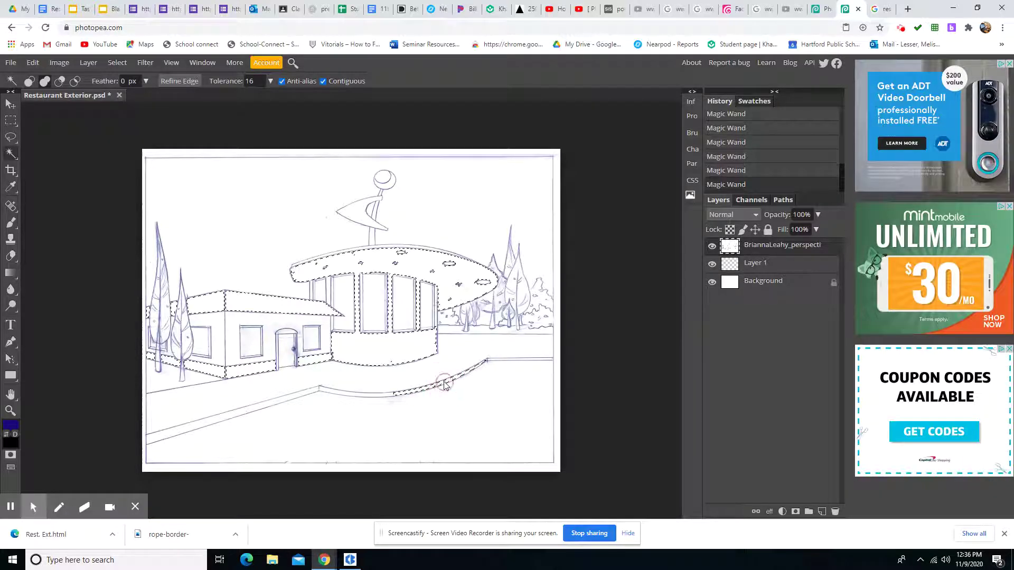
pyautogui.keyDown('shift'); pyautogui.click(491, 364); pyautogui.keyUp('shift')
pyautogui.keyDown('shift'); pyautogui.click(341, 395); pyautogui.keyUp('shift')
pyautogui.keyDown('shift'); pyautogui.click(307, 394); pyautogui.keyUp('shift')
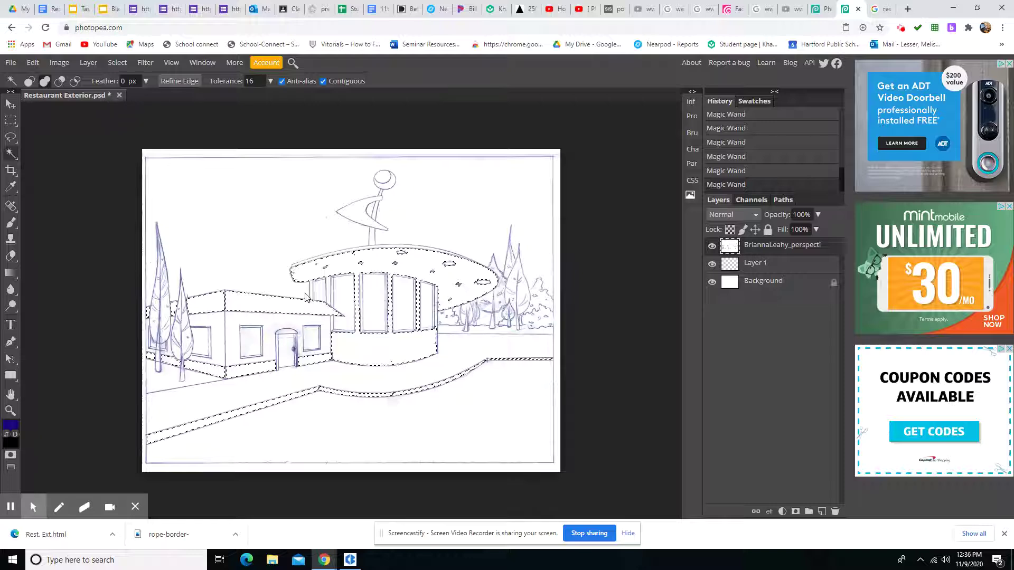
pyautogui.click(327, 297)
pyautogui.click(311, 297)
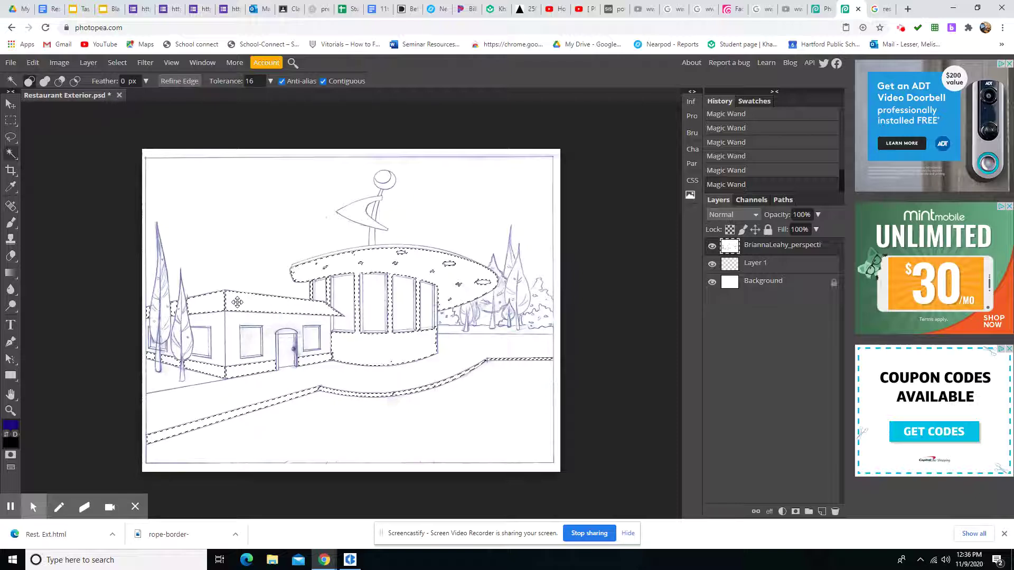
# - Set the foreground color to lime green, hex a3e21e
pyautogui.click(11, 426)
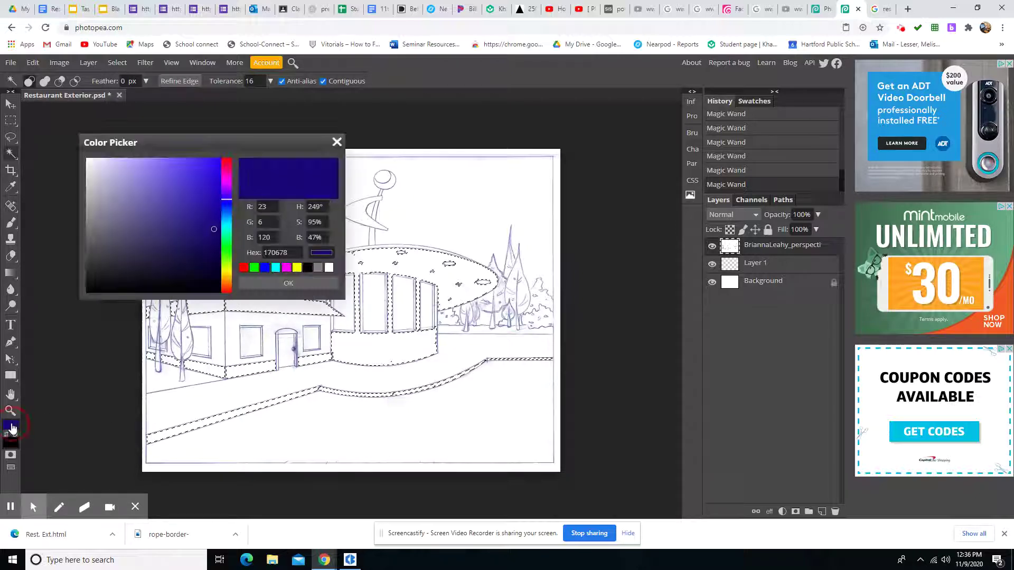
pyautogui.click(227, 256)
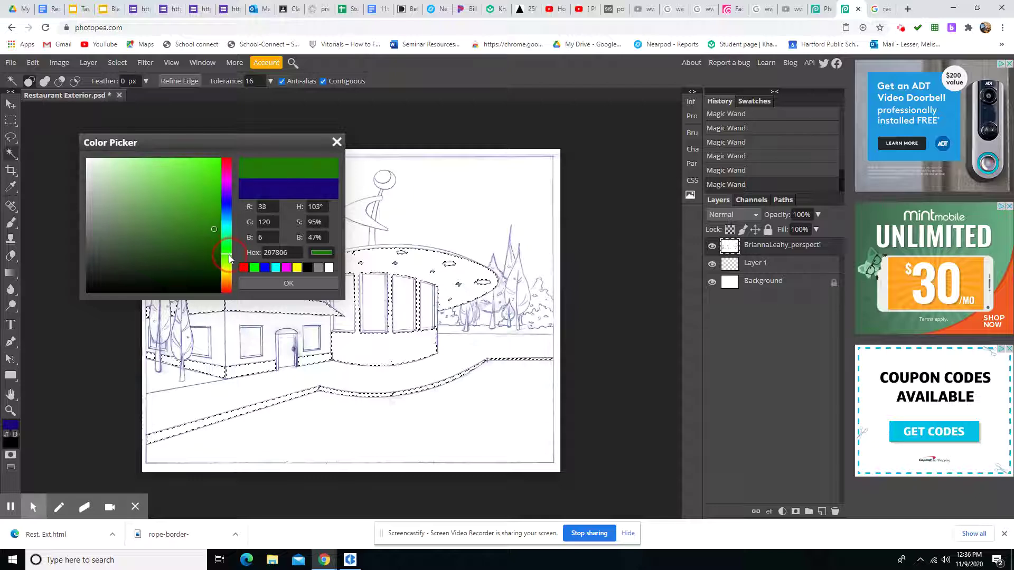
pyautogui.moveTo(177, 183)
pyautogui.mouseDown()
pyautogui.moveTo(175, 170)
pyautogui.moveTo(186, 170)
pyautogui.mouseUp()
pyautogui.moveTo(228, 258); pyautogui.dragTo(228, 263)
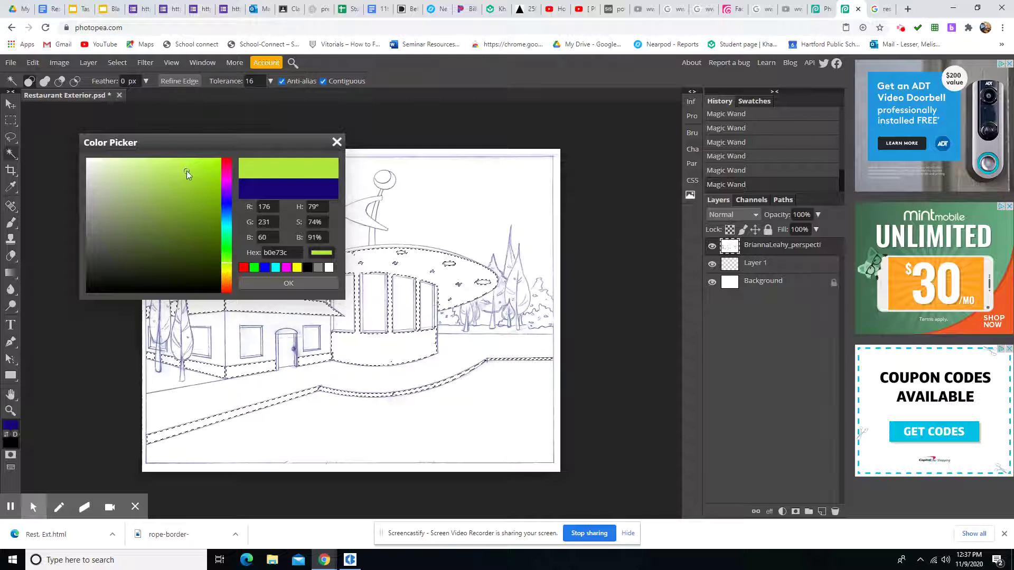
pyautogui.moveTo(186, 170); pyautogui.dragTo(191, 171)
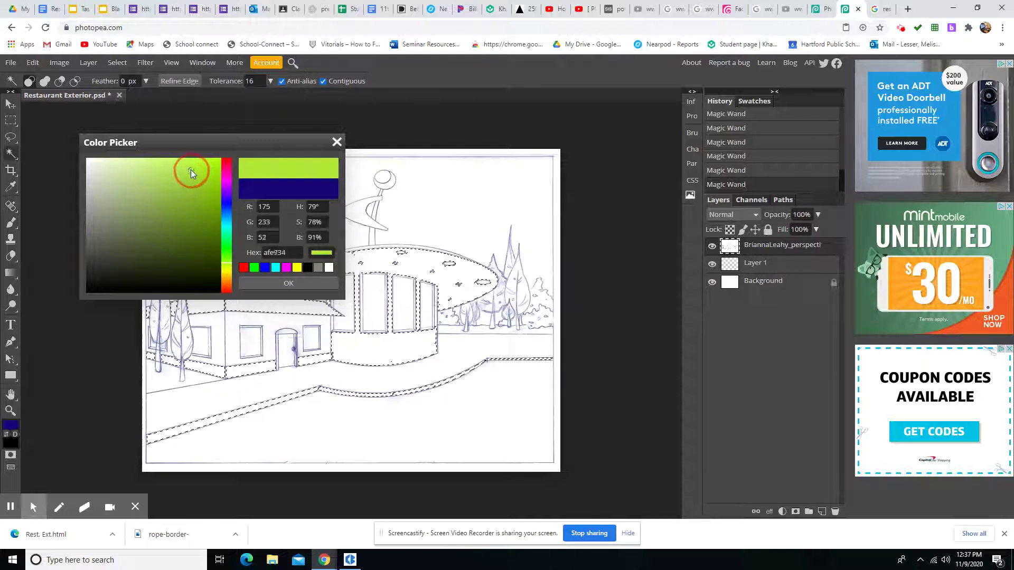
pyautogui.click(273, 283)
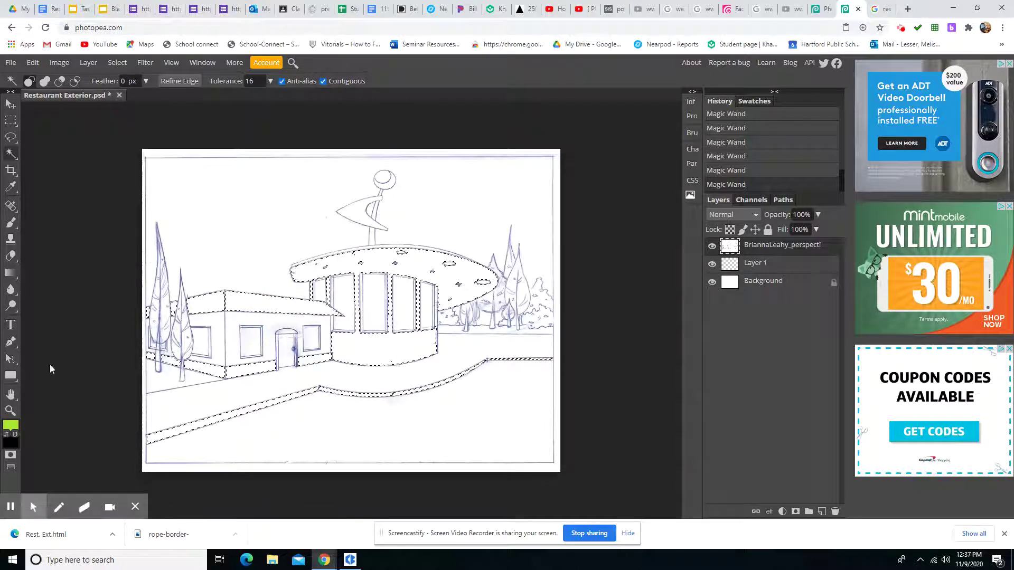
pyautogui.click(11, 427)
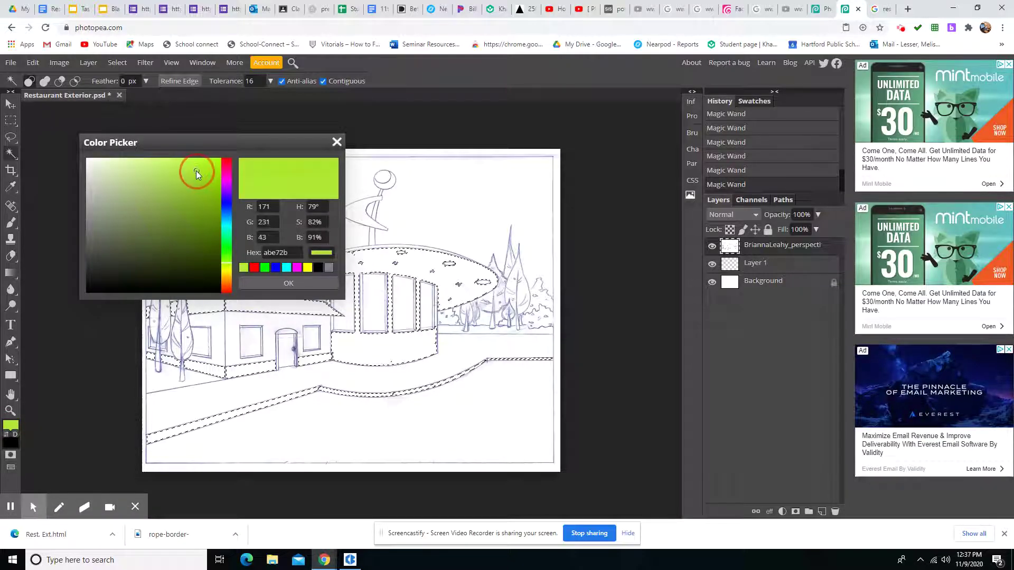
pyautogui.click(149, 169)
pyautogui.moveTo(135, 169); pyautogui.dragTo(203, 174)
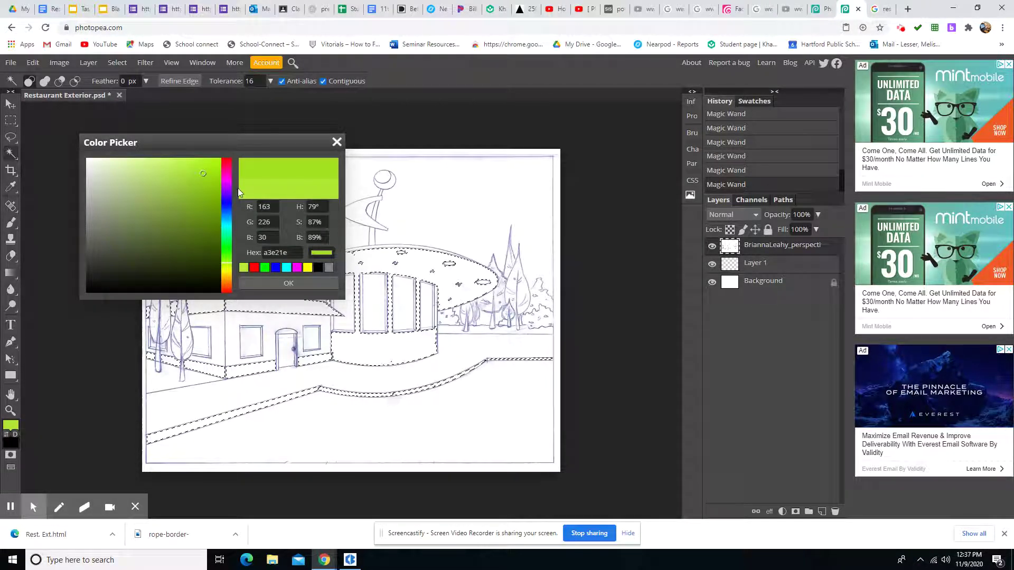
pyautogui.click(288, 284)
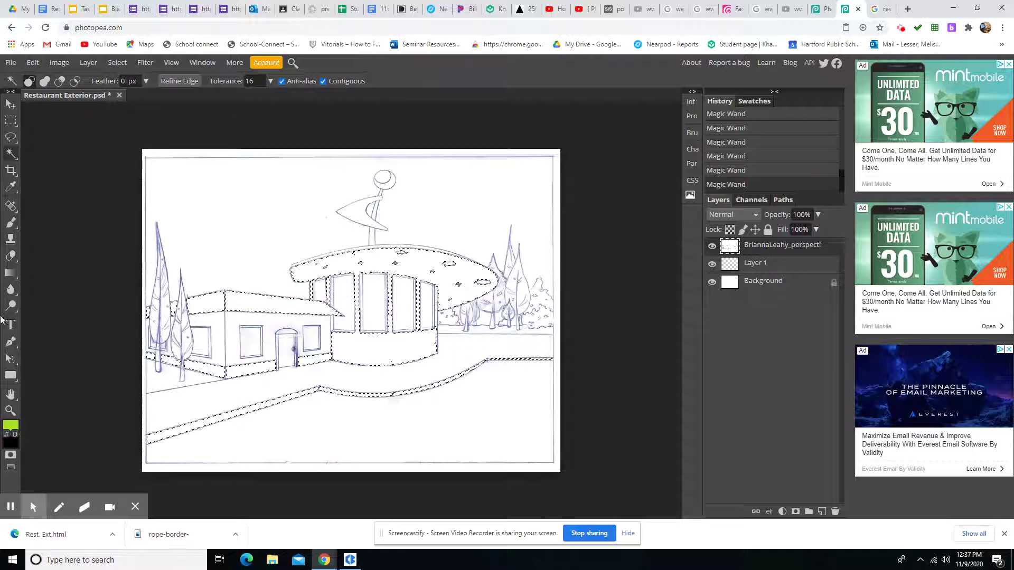
# - Paint all the selected roof, wall, base and curb areas lime green with the Brush tool, enlarging the brush to 181 px
pyautogui.click(11, 224)
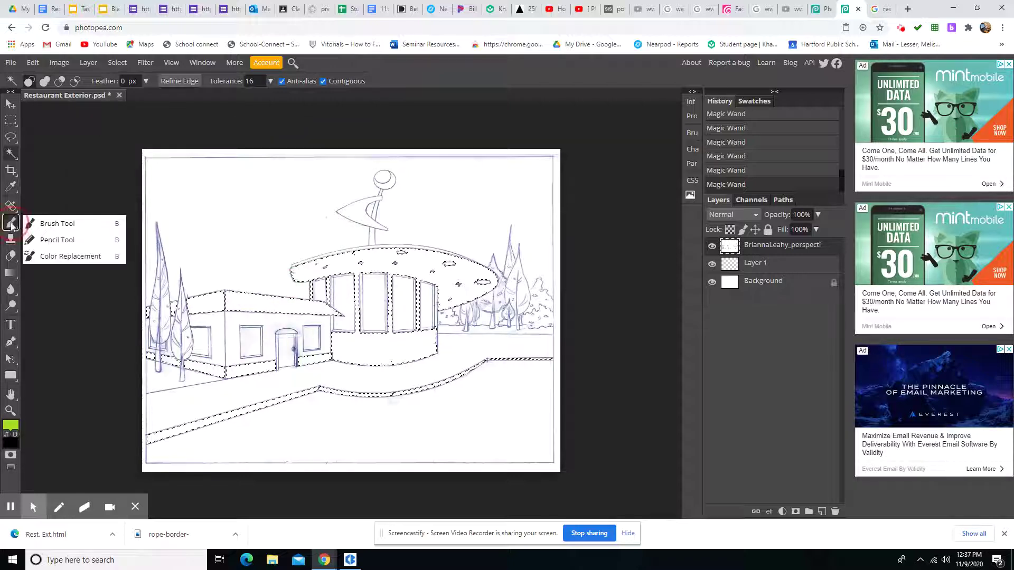
pyautogui.click(55, 224)
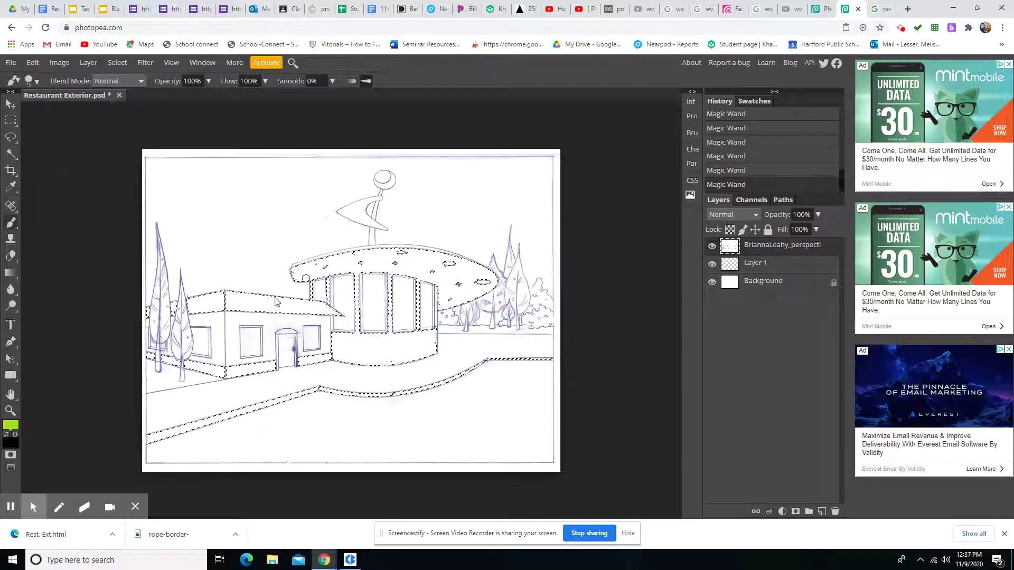
pyautogui.moveTo(234, 291)
pyautogui.mouseDown()
pyautogui.moveTo(227, 323)
pyautogui.moveTo(255, 297)
pyautogui.moveTo(280, 293)
pyautogui.mouseUp()
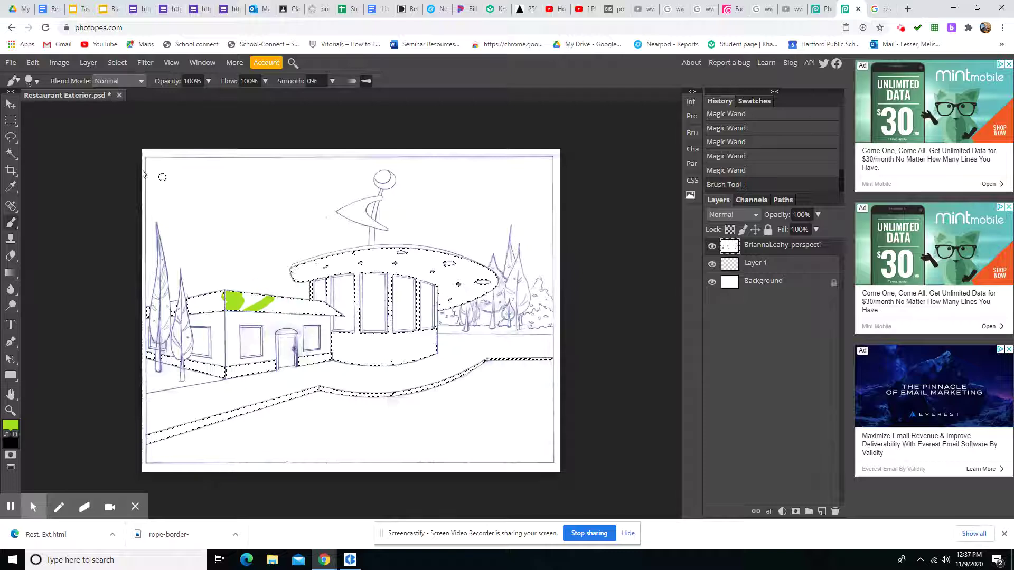
pyautogui.click(32, 81)
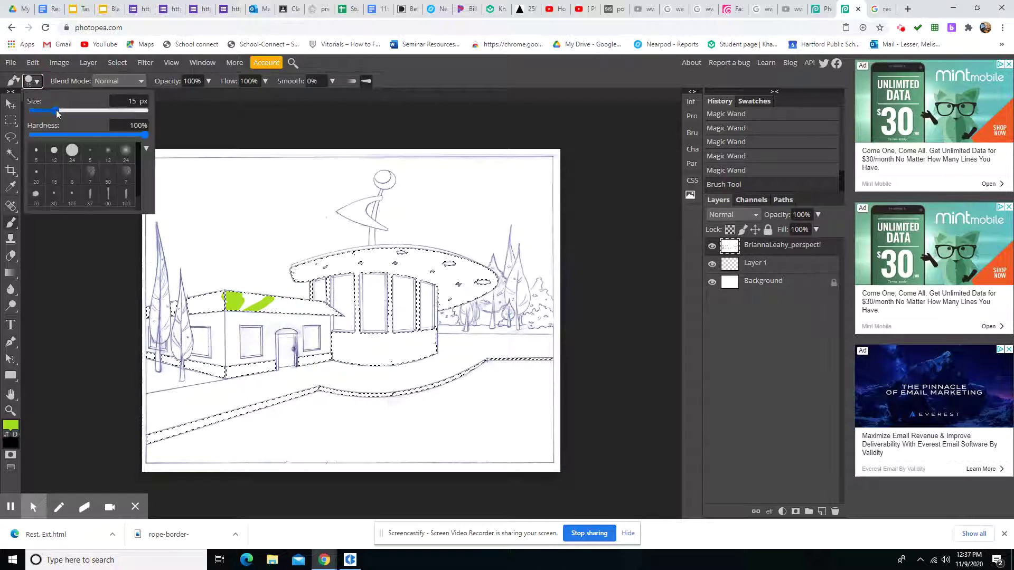
pyautogui.moveTo(56, 110); pyautogui.dragTo(92, 110)
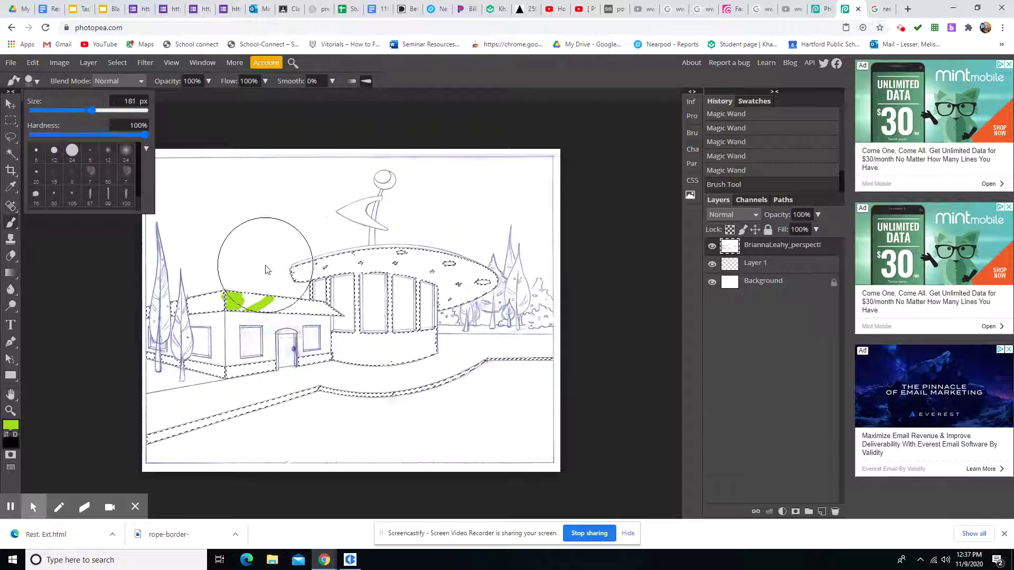
pyautogui.moveTo(266, 270)
pyautogui.mouseDown()
pyautogui.moveTo(250, 293)
pyautogui.moveTo(159, 332)
pyautogui.moveTo(214, 354)
pyautogui.moveTo(290, 349)
pyautogui.moveTo(354, 325)
pyautogui.moveTo(310, 301)
pyautogui.moveTo(464, 267)
pyautogui.moveTo(378, 298)
pyautogui.moveTo(453, 301)
pyautogui.moveTo(451, 324)
pyautogui.moveTo(297, 378)
pyautogui.moveTo(277, 408)
pyautogui.moveTo(582, 365)
pyautogui.moveTo(481, 355)
pyautogui.moveTo(350, 392)
pyautogui.moveTo(127, 415)
pyautogui.moveTo(458, 391)
pyautogui.moveTo(504, 373)
pyautogui.moveTo(499, 317)
pyautogui.moveTo(403, 252)
pyautogui.moveTo(267, 246)
pyautogui.moveTo(219, 304)
pyautogui.moveTo(234, 354)
pyautogui.moveTo(318, 372)
pyautogui.moveTo(452, 385)
pyautogui.mouseUp()
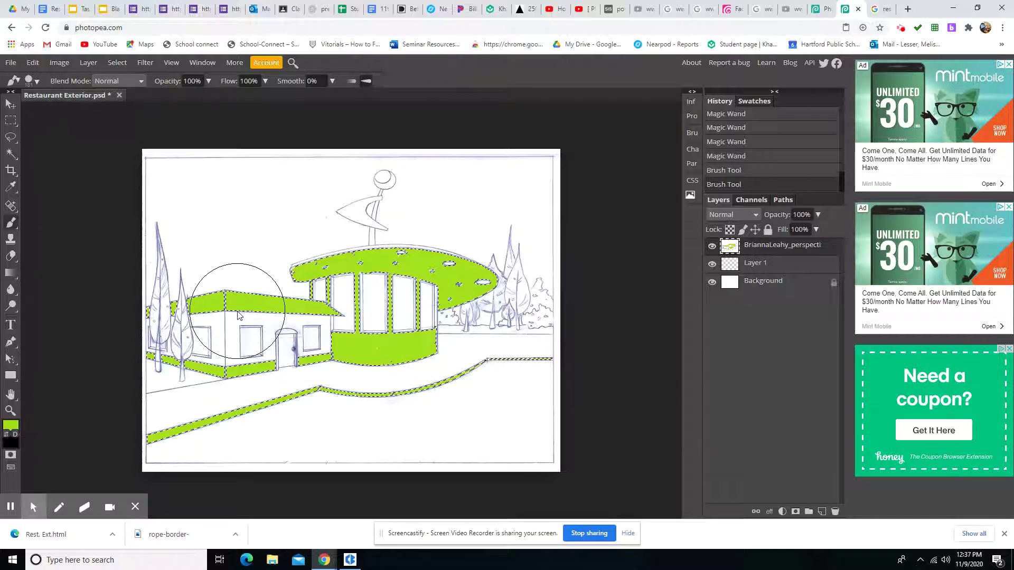
# - Reduce the brush size to 25 px and deselect the painted areas
pyautogui.click(35, 82)
pyautogui.moveTo(51, 110); pyautogui.dragTo(61, 106)
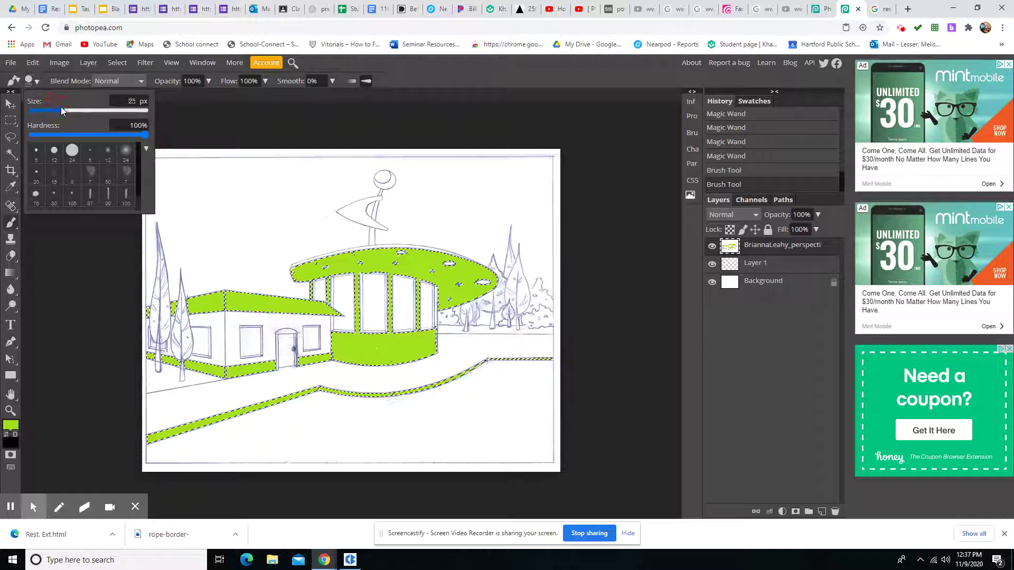
pyautogui.click(165, 93)
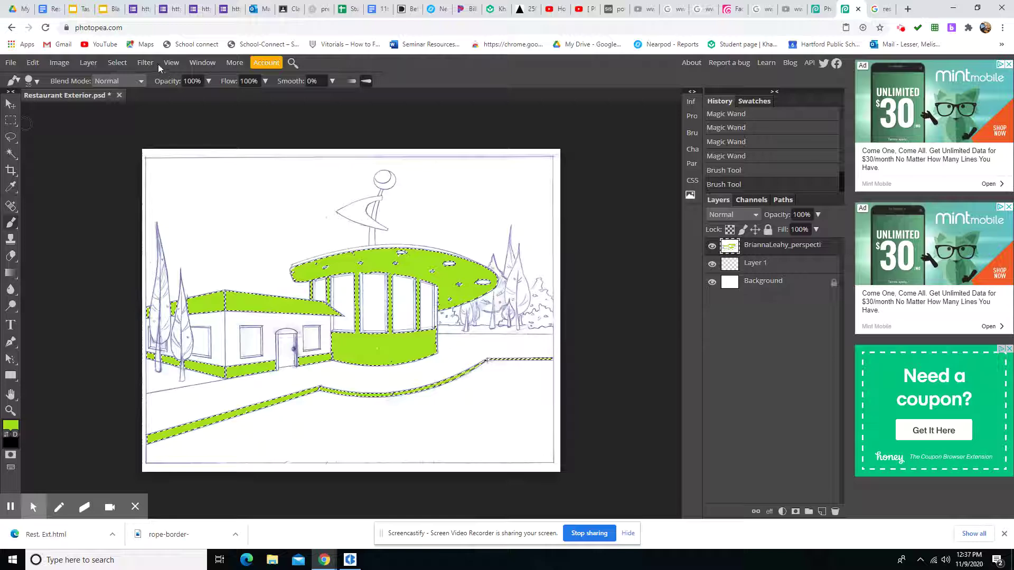
pyautogui.click(116, 63)
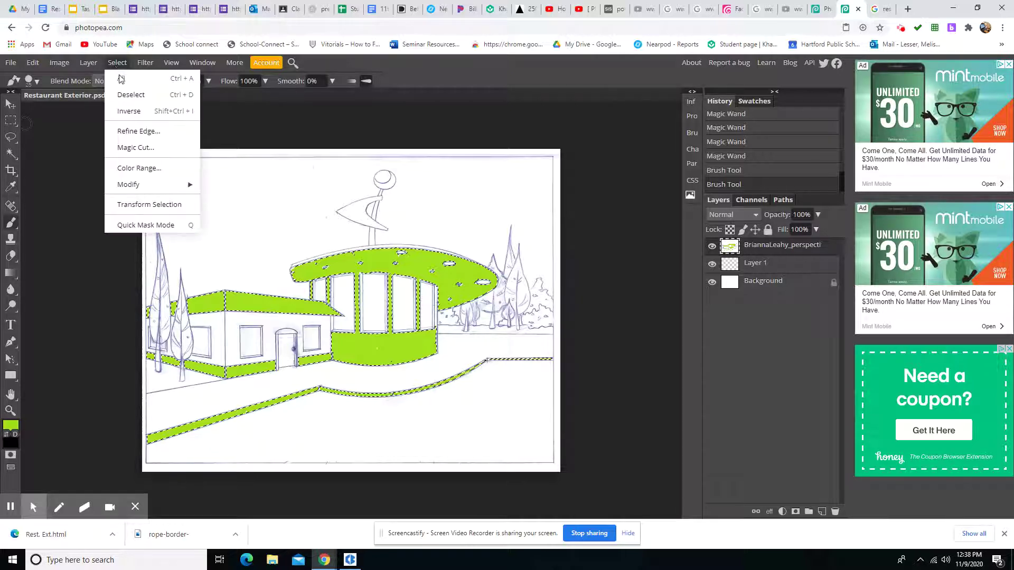
pyautogui.click(123, 98)
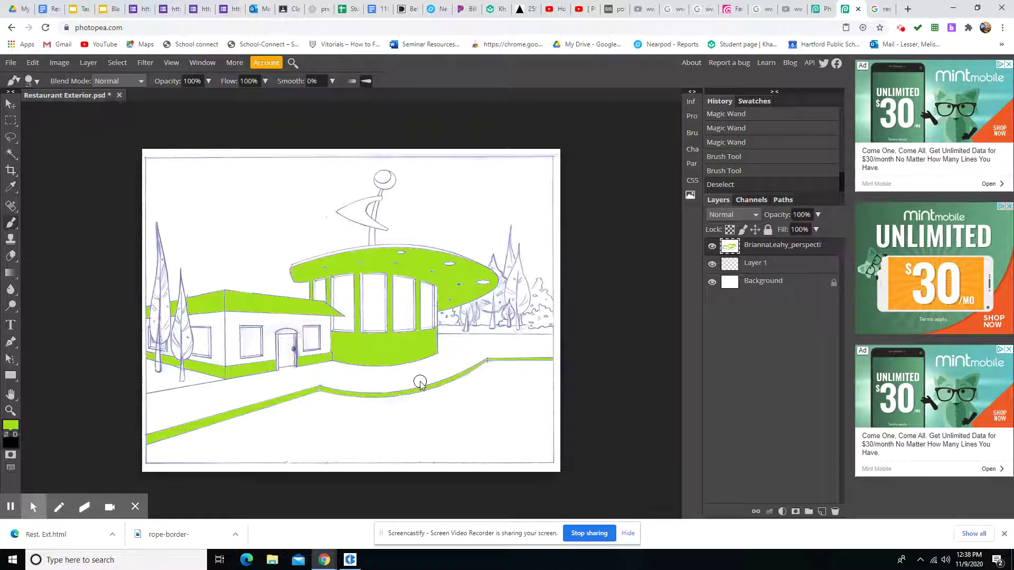
# - Select the low building's front and side walls around the windows and door, including the parts between the trees, with the Magic Wand
pyautogui.click(11, 155)
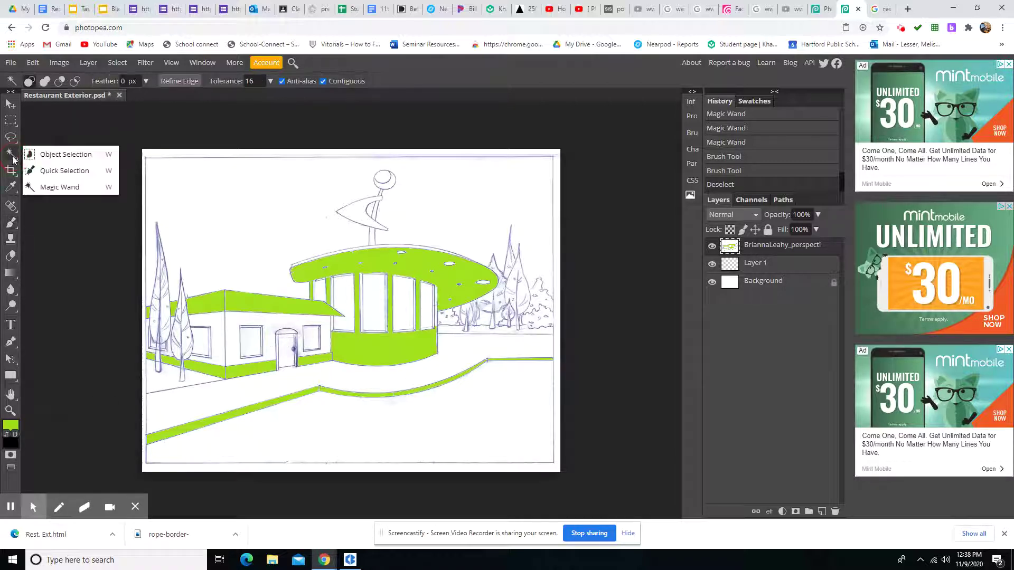
pyautogui.click(39, 187)
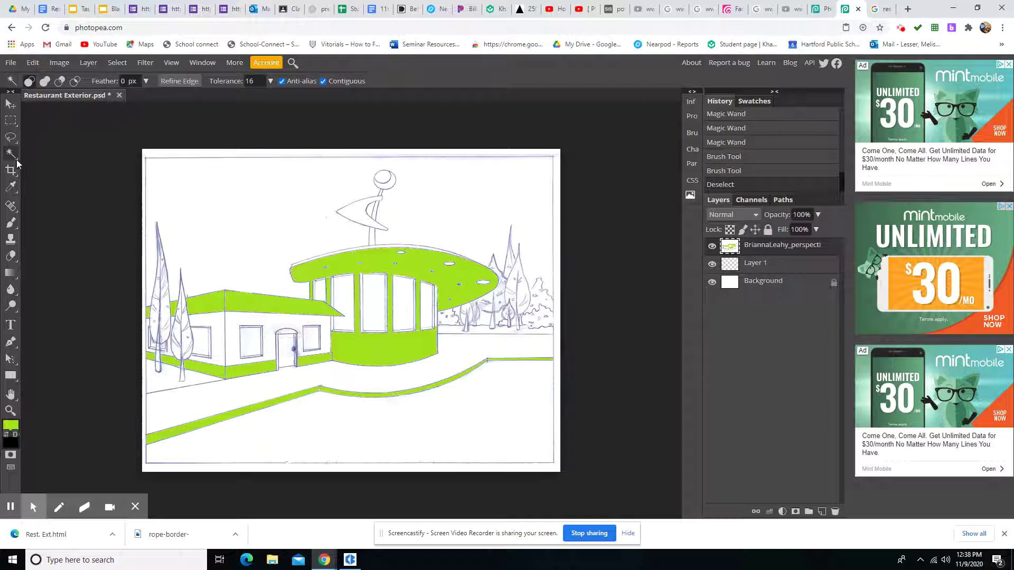
pyautogui.click(12, 155)
pyautogui.click(41, 189)
pyautogui.click(231, 327)
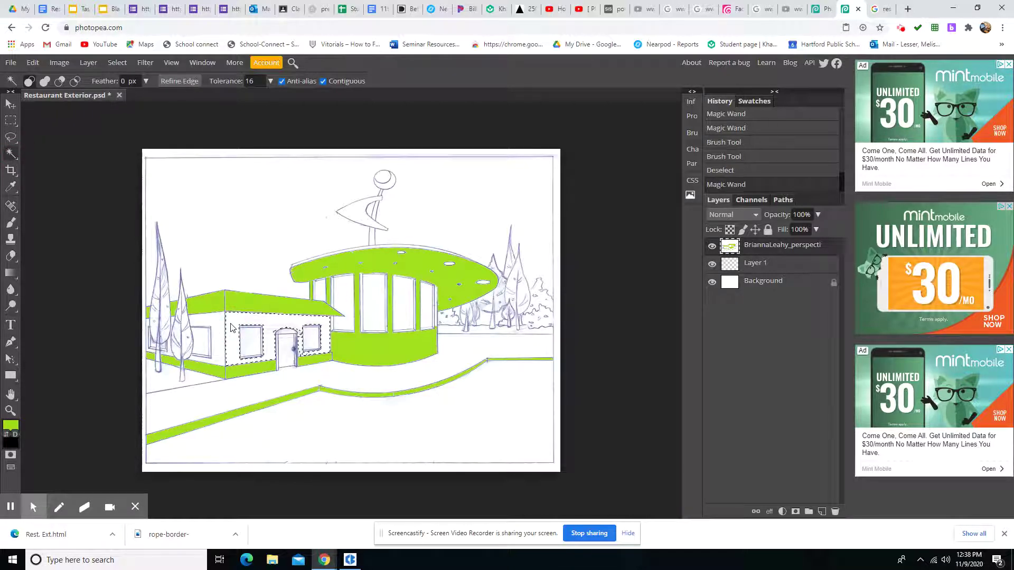
pyautogui.keyDown('shift'); pyautogui.click(195, 332); pyautogui.keyUp('shift')
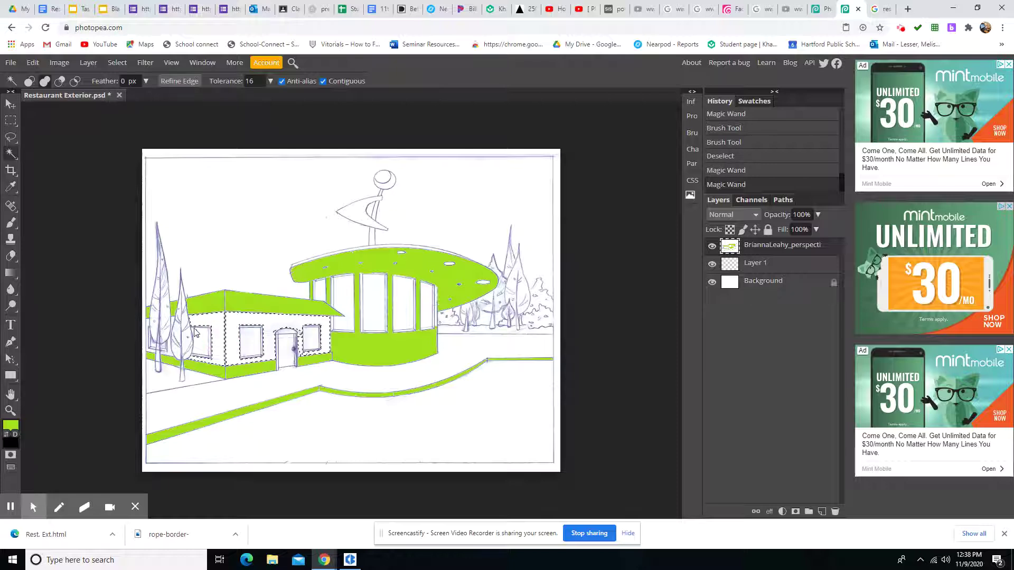
pyautogui.keyDown('shift'); pyautogui.click(166, 353); pyautogui.keyUp('shift')
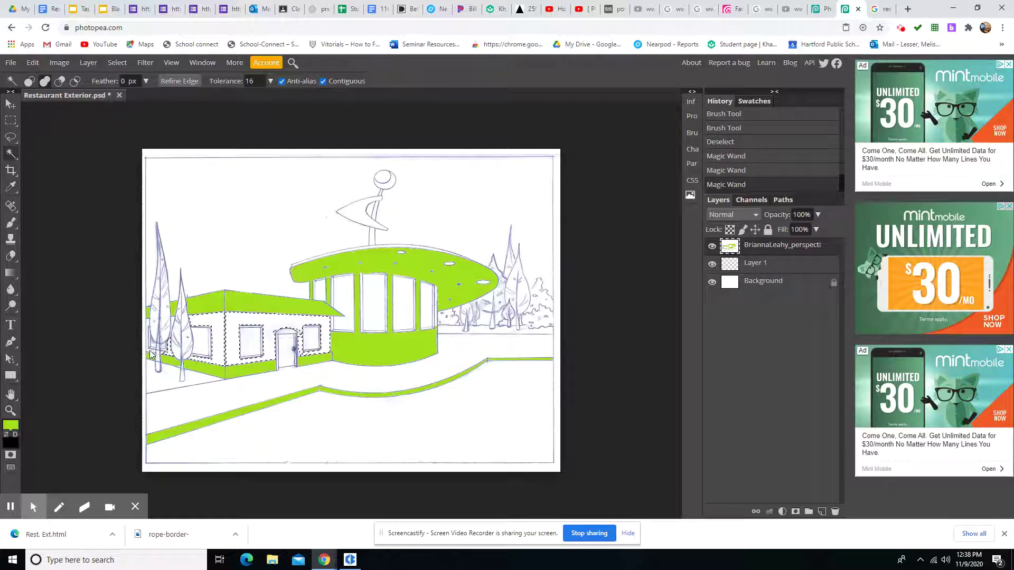
pyautogui.keyDown('shift'); pyautogui.click(152, 328); pyautogui.keyUp('shift')
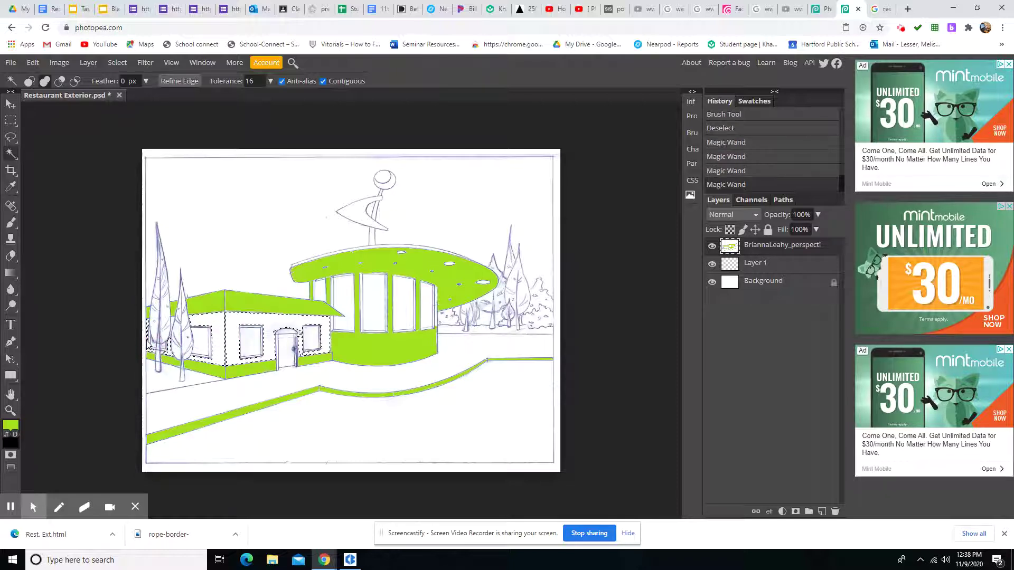
# - Add the remaining small wall areas between the trees and beside the door to the Magic Wand selection
pyautogui.keyDown('shift'); pyautogui.click(175, 325); pyautogui.keyUp('shift')
pyautogui.keyDown('shift'); pyautogui.click(173, 328); pyautogui.keyUp('shift')
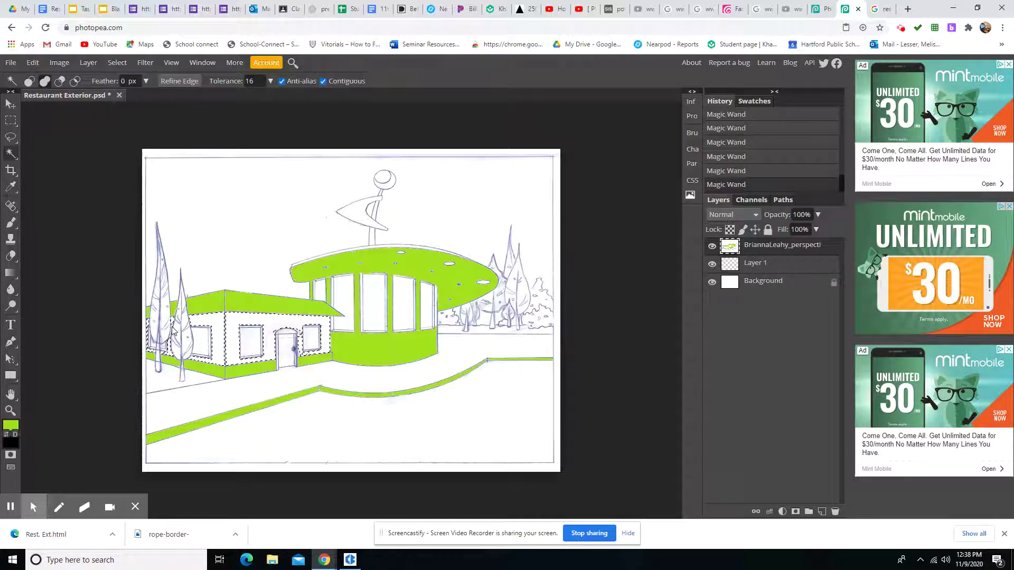
pyautogui.keyDown('shift'); pyautogui.click(299, 342); pyautogui.keyUp('shift')
pyautogui.keyDown('shift'); pyautogui.click(302, 344); pyautogui.keyUp('shift')
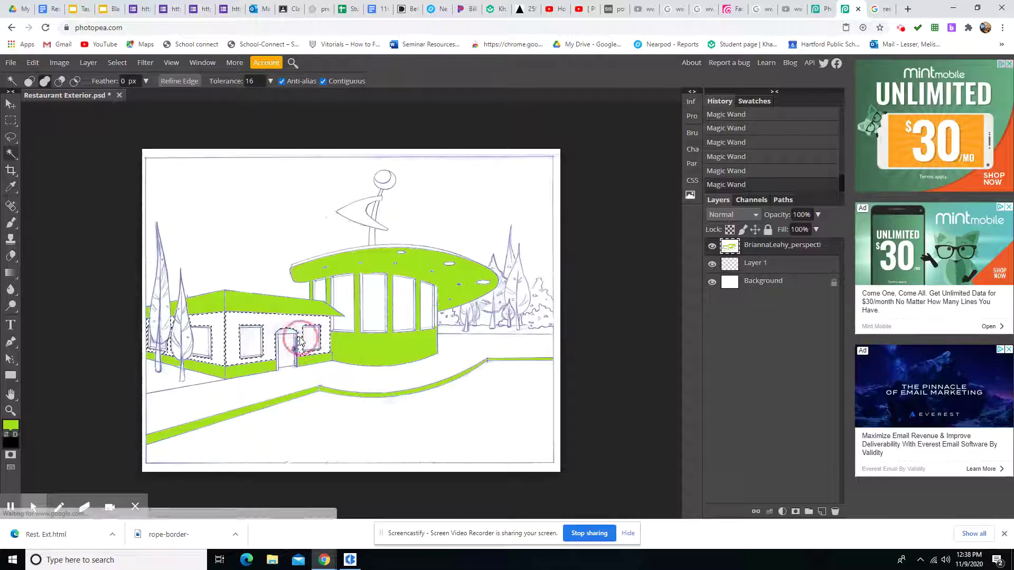
pyautogui.keyDown('shift'); pyautogui.click(302, 355); pyautogui.keyUp('shift')
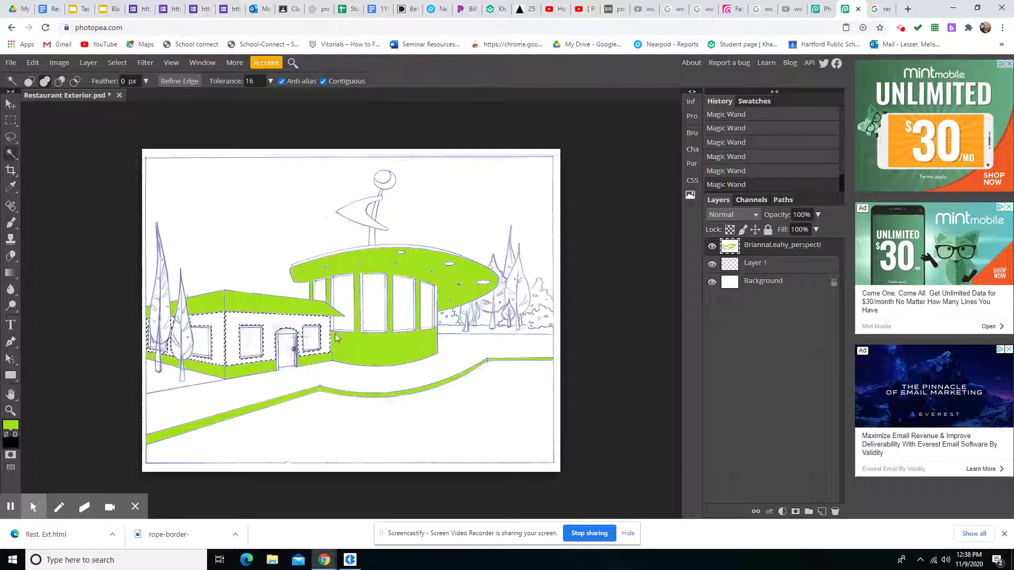
# - Add the tall window panes of the round building to the Magic Wand selection
pyautogui.keyDown('shift'); pyautogui.click(346, 297); pyautogui.keyUp('shift')
pyautogui.keyDown('shift'); pyautogui.click(322, 291); pyautogui.keyUp('shift')
pyautogui.keyDown('shift'); pyautogui.click(370, 300); pyautogui.keyUp('shift')
pyautogui.keyDown('shift'); pyautogui.click(409, 306); pyautogui.keyUp('shift')
pyautogui.keyDown('shift'); pyautogui.click(427, 306); pyautogui.keyUp('shift')
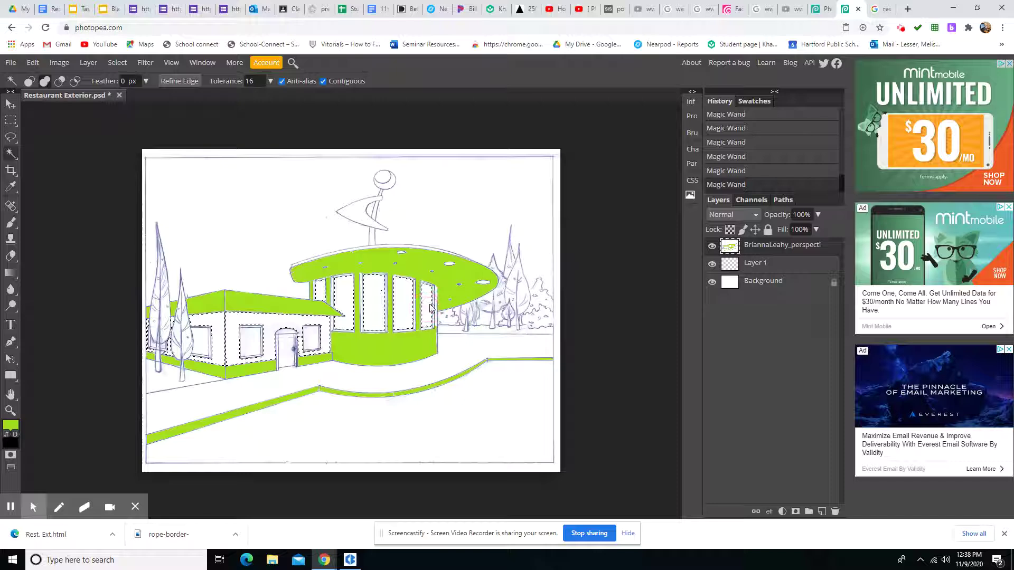
# - Add the rooftop sign's pole segments and the inner circle of its ball to the selection
pyautogui.keyDown('shift'); pyautogui.click(370, 242); pyautogui.keyUp('shift')
pyautogui.keyDown('shift'); pyautogui.click(376, 218); pyautogui.keyUp('shift')
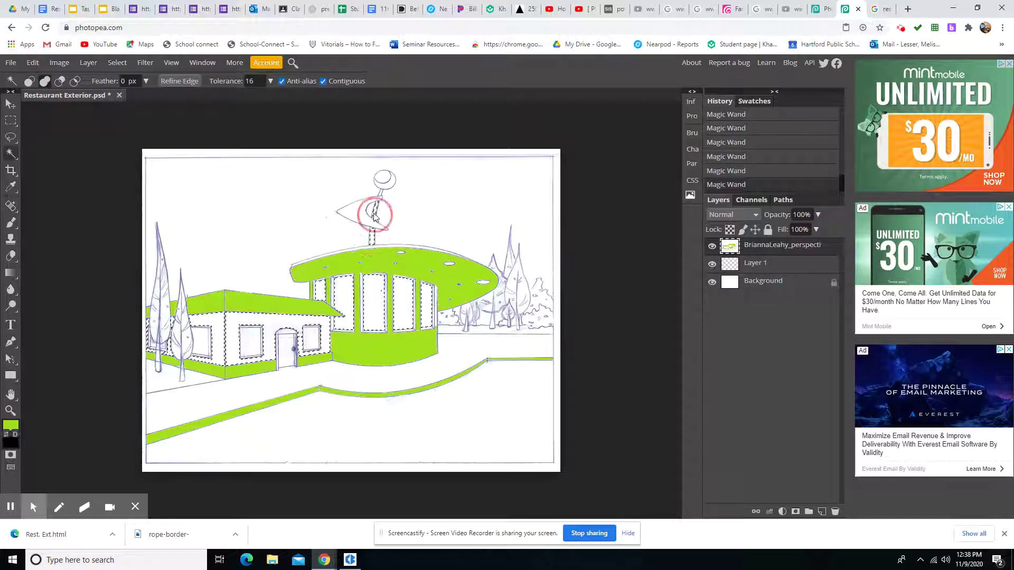
pyautogui.keyDown('shift'); pyautogui.click(380, 194); pyautogui.keyUp('shift')
pyautogui.keyDown('shift'); pyautogui.click(379, 197); pyautogui.keyUp('shift')
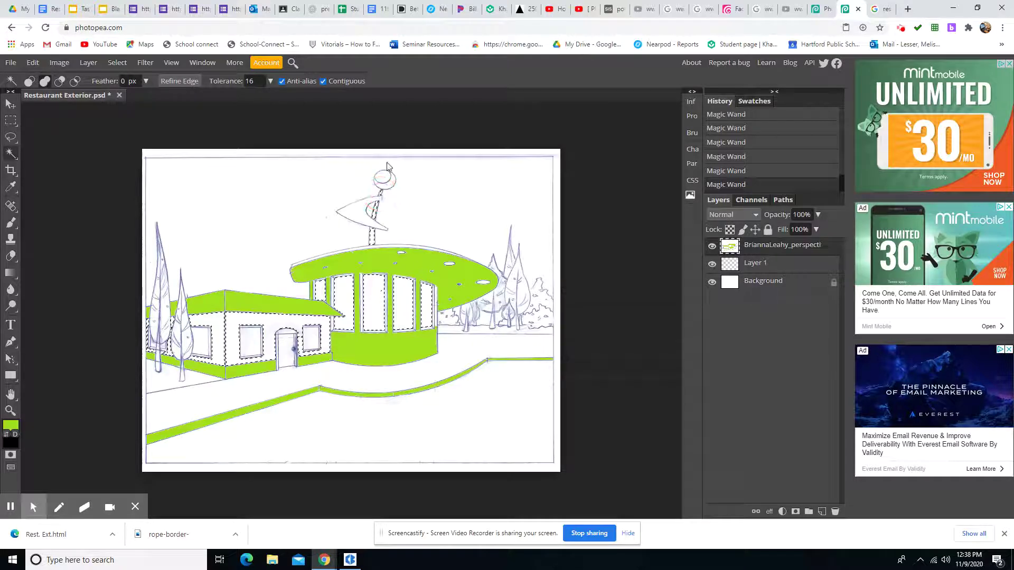
pyautogui.keyDown('shift'); pyautogui.click(382, 179); pyautogui.keyUp('shift')
# - Set the foreground color to purple, hex 9e168f
pyautogui.click(12, 427)
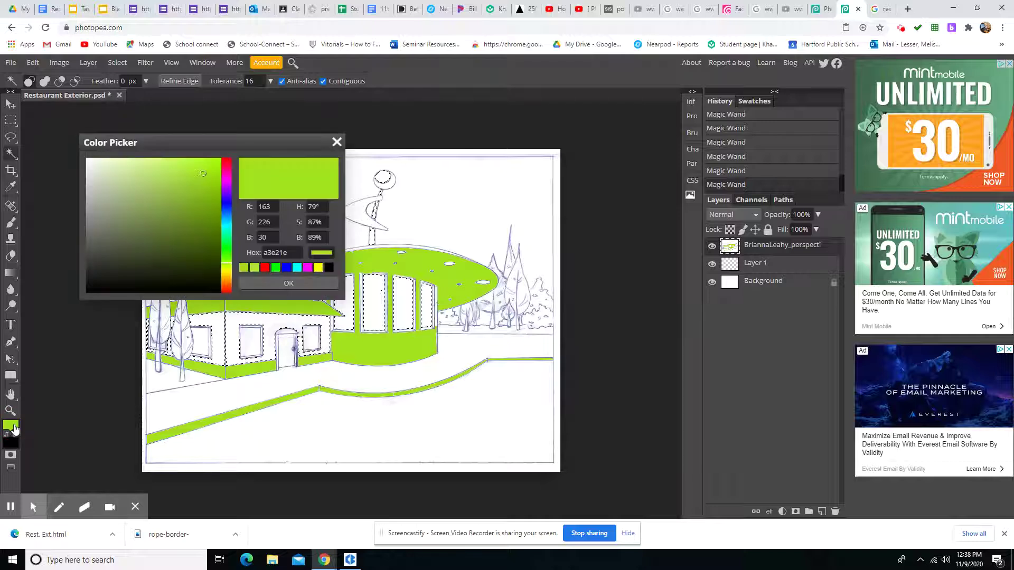
pyautogui.click(227, 272)
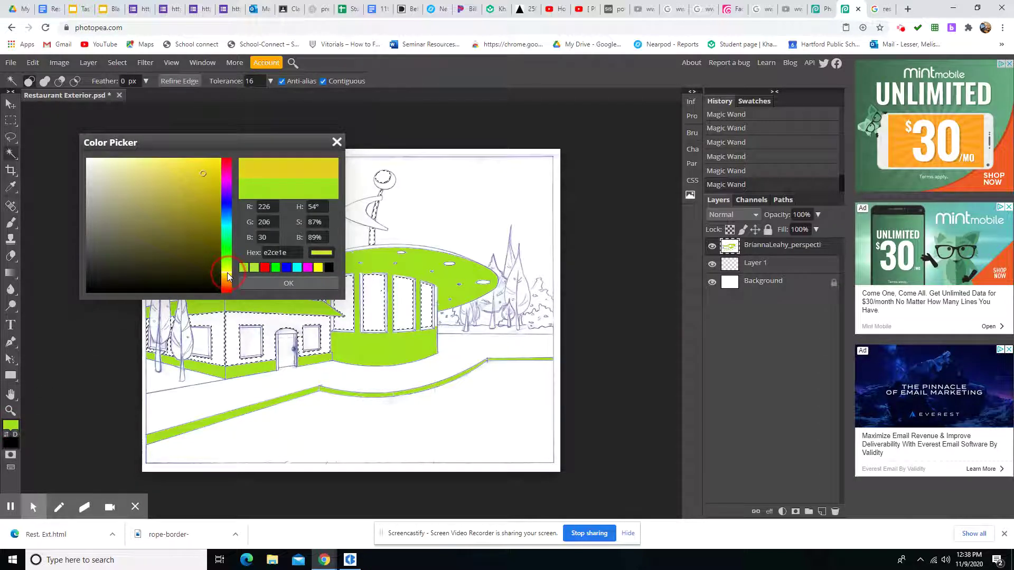
pyautogui.click(227, 256)
pyautogui.click(227, 178)
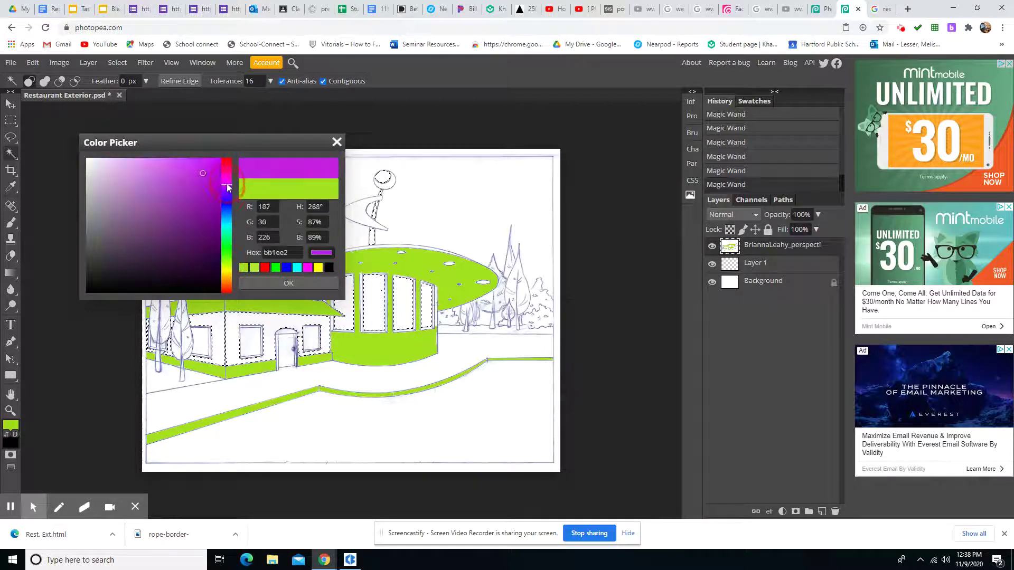
pyautogui.moveTo(202, 173)
pyautogui.mouseDown()
pyautogui.moveTo(180, 169)
pyautogui.moveTo(183, 192)
pyautogui.moveTo(201, 209)
pyautogui.mouseUp()
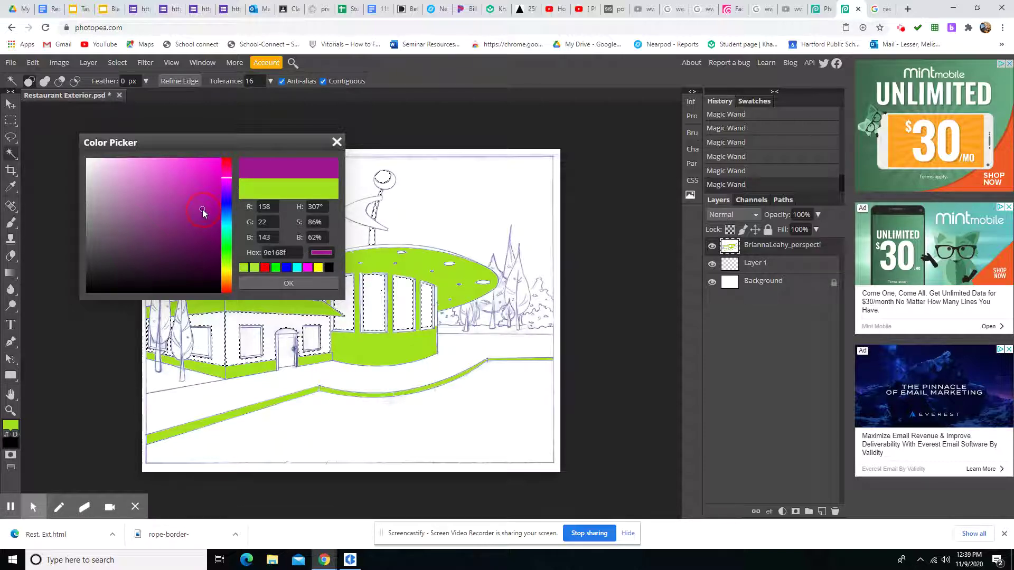
pyautogui.click(296, 284)
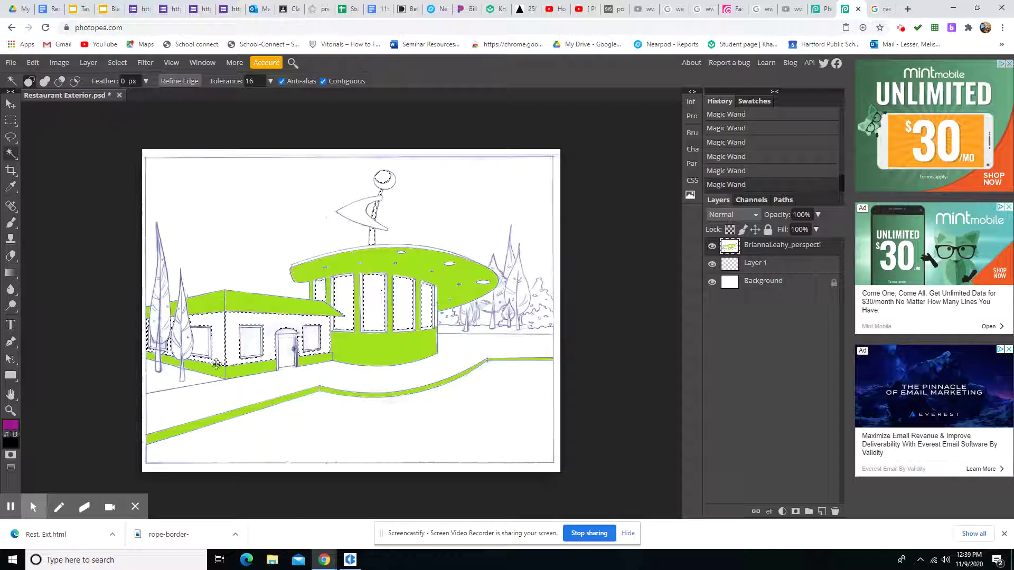
# - Paint the selected walls, round-building windows and sign parts purple with the Brush tool and deselect them
pyautogui.click(9, 226)
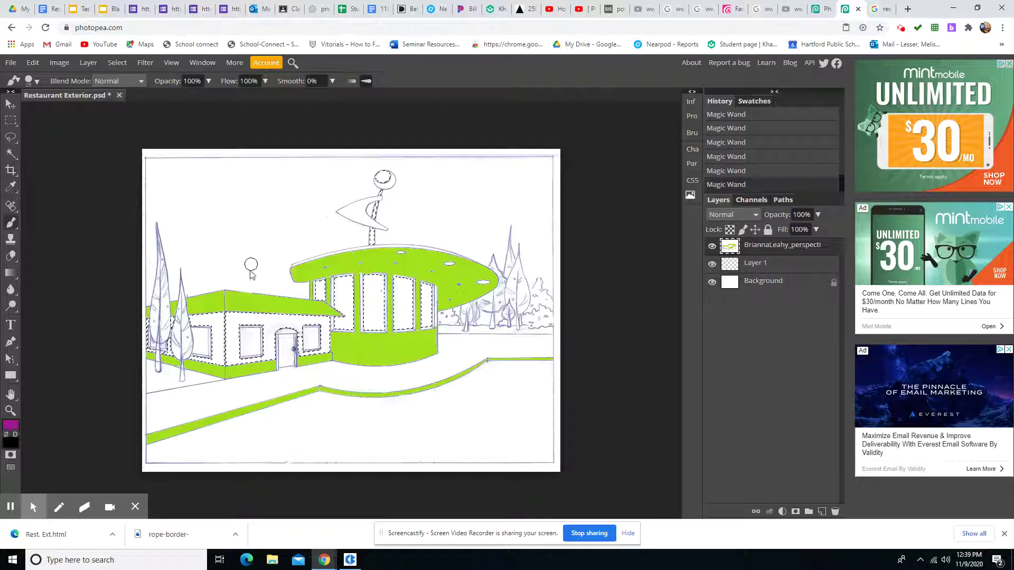
pyautogui.moveTo(239, 318)
pyautogui.mouseDown()
pyautogui.moveTo(230, 345)
pyautogui.moveTo(263, 325)
pyautogui.moveTo(252, 318)
pyautogui.moveTo(233, 343)
pyautogui.moveTo(301, 317)
pyautogui.moveTo(255, 345)
pyautogui.moveTo(290, 337)
pyautogui.moveTo(269, 351)
pyautogui.moveTo(278, 359)
pyautogui.moveTo(200, 369)
pyautogui.mouseUp()
pyautogui.moveTo(295, 326)
pyautogui.mouseDown()
pyautogui.moveTo(253, 336)
pyautogui.moveTo(280, 351)
pyautogui.moveTo(325, 352)
pyautogui.moveTo(369, 309)
pyautogui.moveTo(358, 281)
pyautogui.moveTo(293, 288)
pyautogui.moveTo(375, 290)
pyautogui.moveTo(390, 313)
pyautogui.moveTo(377, 324)
pyautogui.moveTo(423, 324)
pyautogui.moveTo(406, 324)
pyautogui.moveTo(422, 297)
pyautogui.moveTo(397, 281)
pyautogui.moveTo(442, 316)
pyautogui.moveTo(393, 329)
pyautogui.moveTo(369, 272)
pyautogui.moveTo(398, 313)
pyautogui.moveTo(379, 226)
pyautogui.moveTo(369, 242)
pyautogui.moveTo(383, 182)
pyautogui.moveTo(374, 231)
pyautogui.moveTo(201, 353)
pyautogui.moveTo(153, 335)
pyautogui.moveTo(222, 317)
pyautogui.moveTo(154, 322)
pyautogui.moveTo(221, 357)
pyautogui.moveTo(148, 351)
pyautogui.moveTo(243, 373)
pyautogui.moveTo(214, 338)
pyautogui.moveTo(246, 322)
pyautogui.moveTo(249, 364)
pyautogui.moveTo(333, 338)
pyautogui.moveTo(297, 360)
pyautogui.mouseUp()
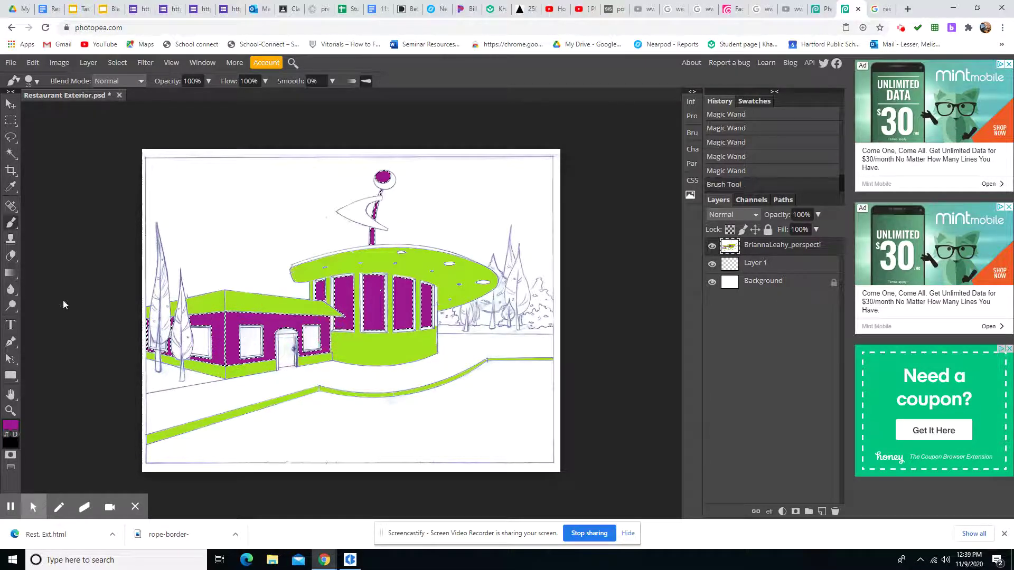
pyautogui.click(145, 62)
pyautogui.click(118, 63)
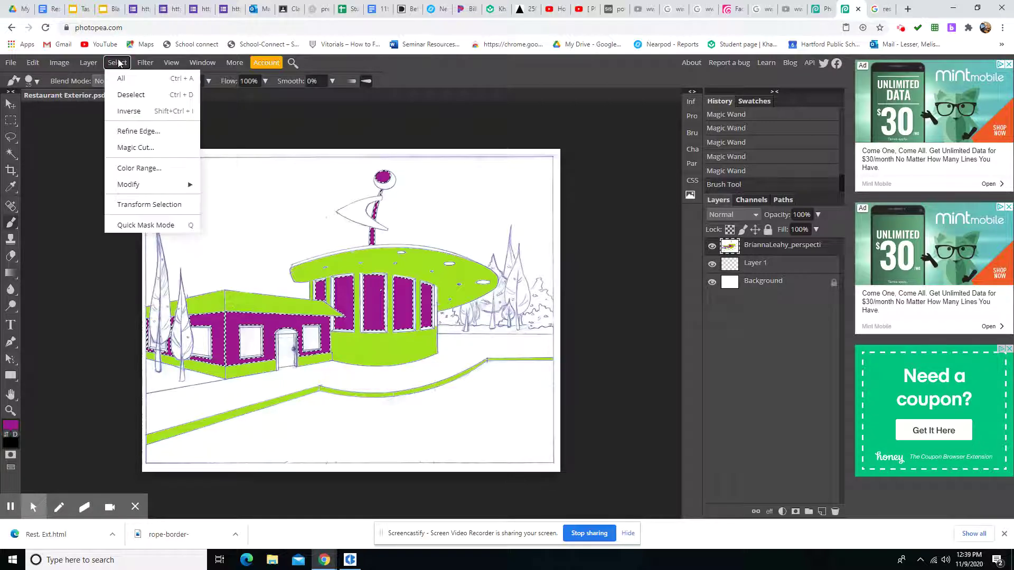
pyautogui.click(126, 95)
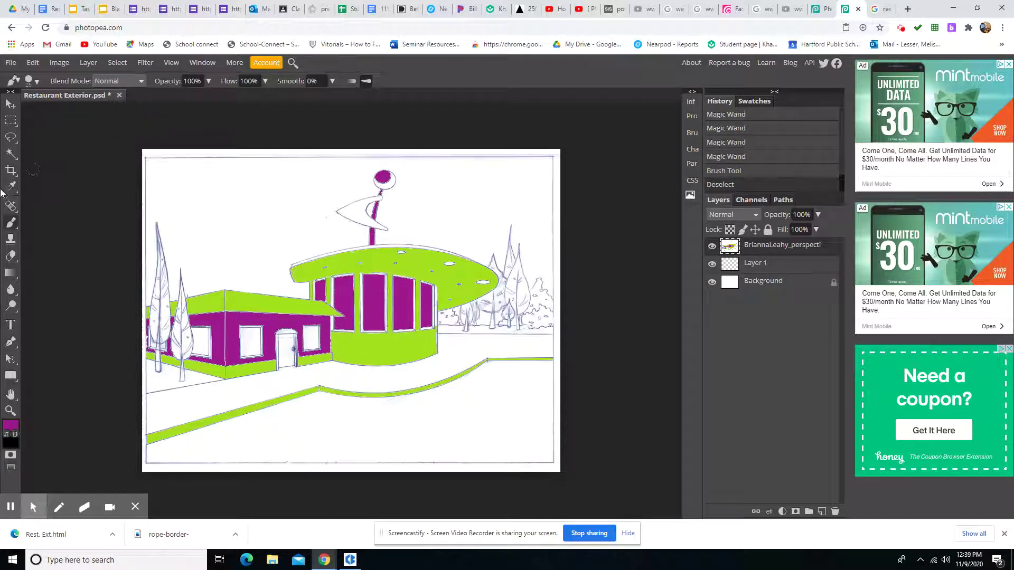
# - Select the walkway, the low building's windows and door, and the boomerang-shaped part and ball ring of the sign with the Magic Wand
pyautogui.rightClick(9, 158)
pyautogui.click(36, 183)
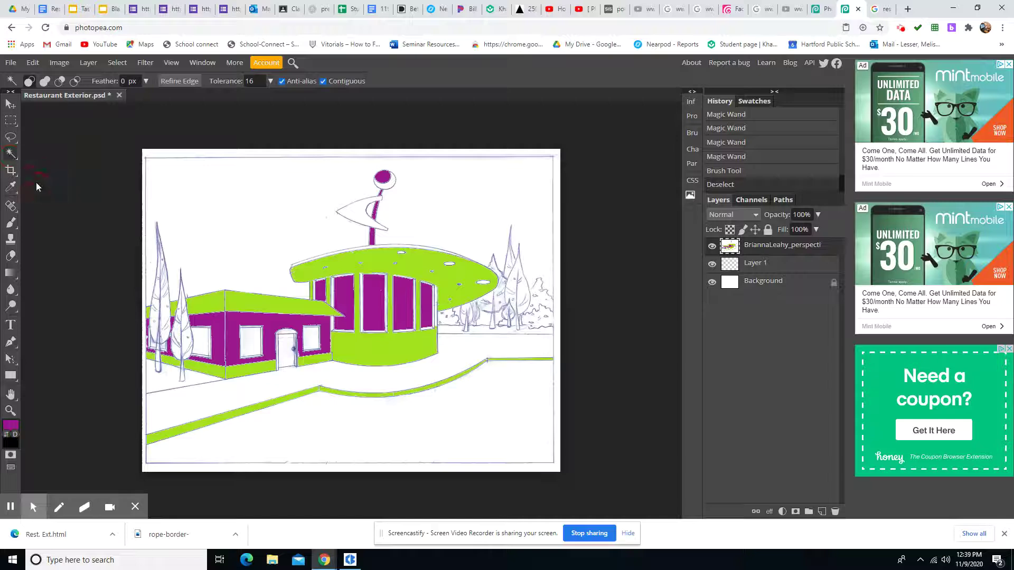
pyautogui.click(168, 416)
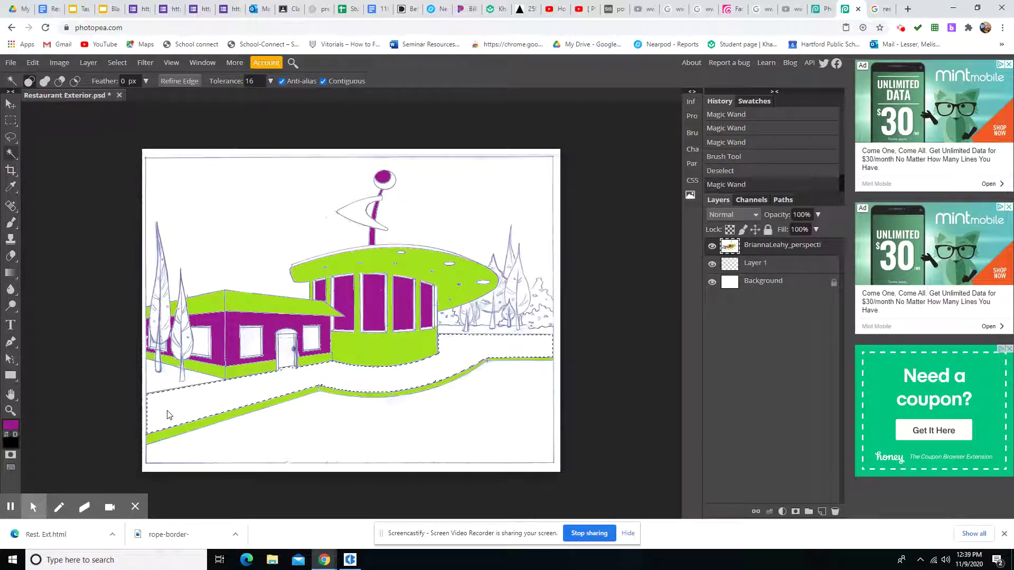
pyautogui.keyDown('shift'); pyautogui.click(250, 344); pyautogui.keyUp('shift')
pyautogui.keyDown('shift'); pyautogui.click(200, 345); pyautogui.keyUp('shift')
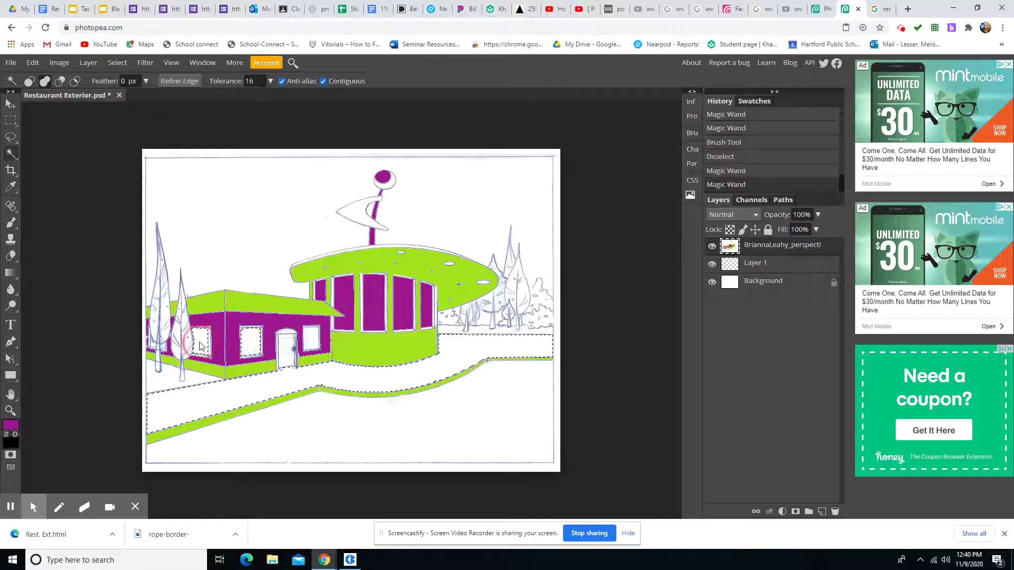
pyautogui.keyDown('shift'); pyautogui.click(312, 340); pyautogui.keyUp('shift')
pyautogui.keyDown('shift'); pyautogui.click(287, 348); pyautogui.keyUp('shift')
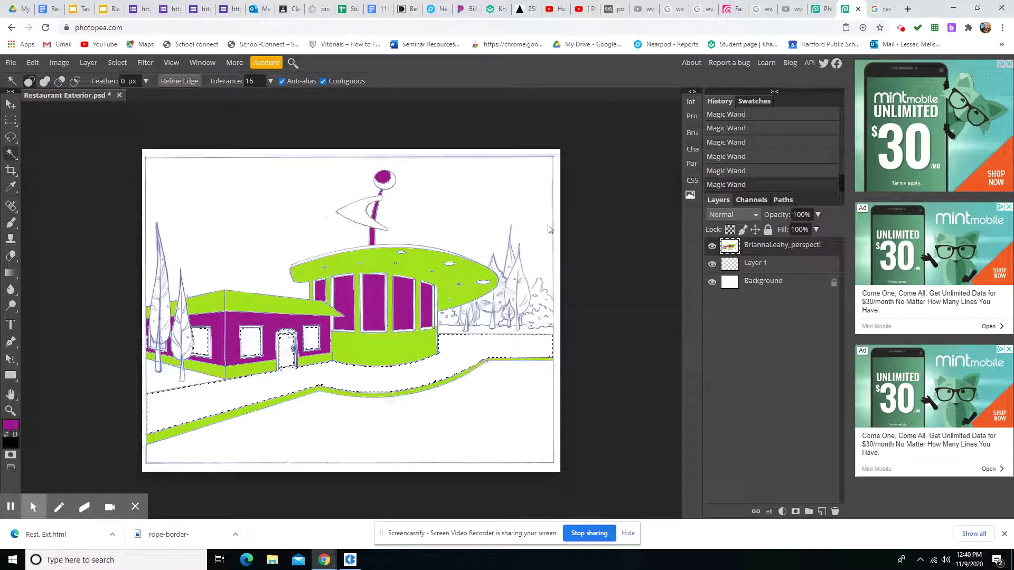
pyautogui.keyDown('shift'); pyautogui.click(359, 215); pyautogui.keyUp('shift')
# - Set the foreground color to pale yellow, hex fcf98d
pyautogui.click(10, 426)
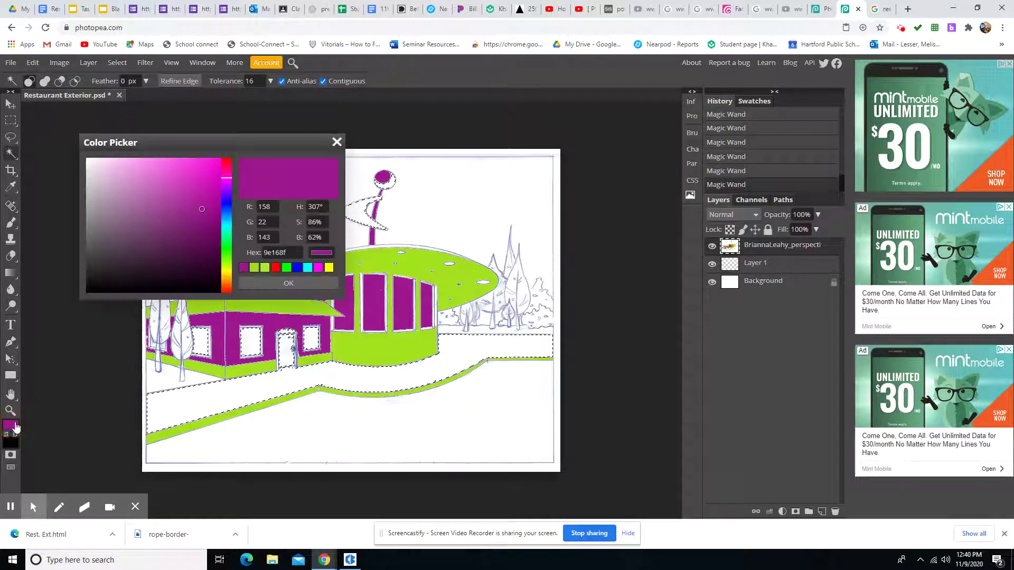
pyautogui.click(227, 268)
pyautogui.moveTo(154, 175); pyautogui.dragTo(145, 159)
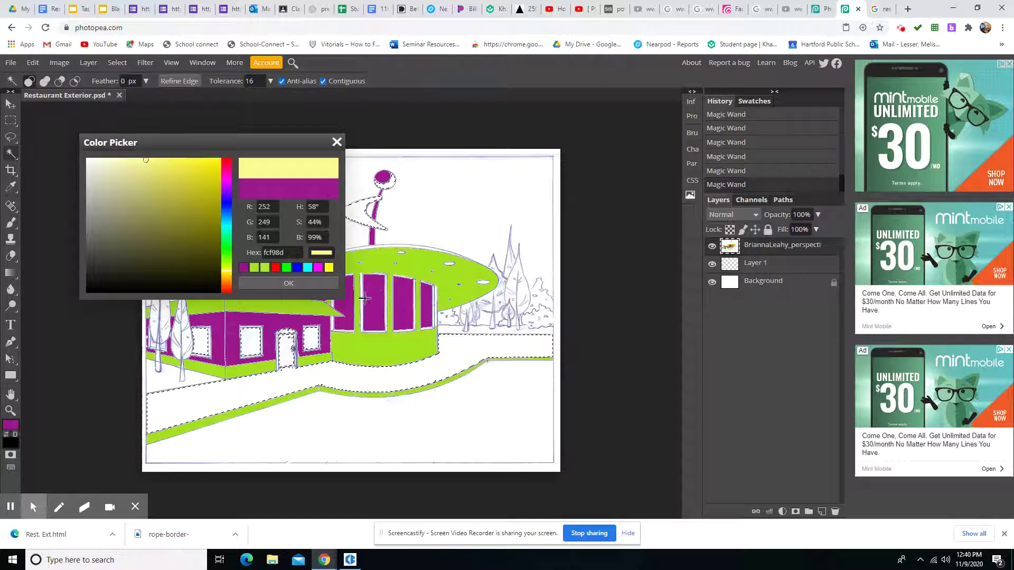
pyautogui.click(288, 283)
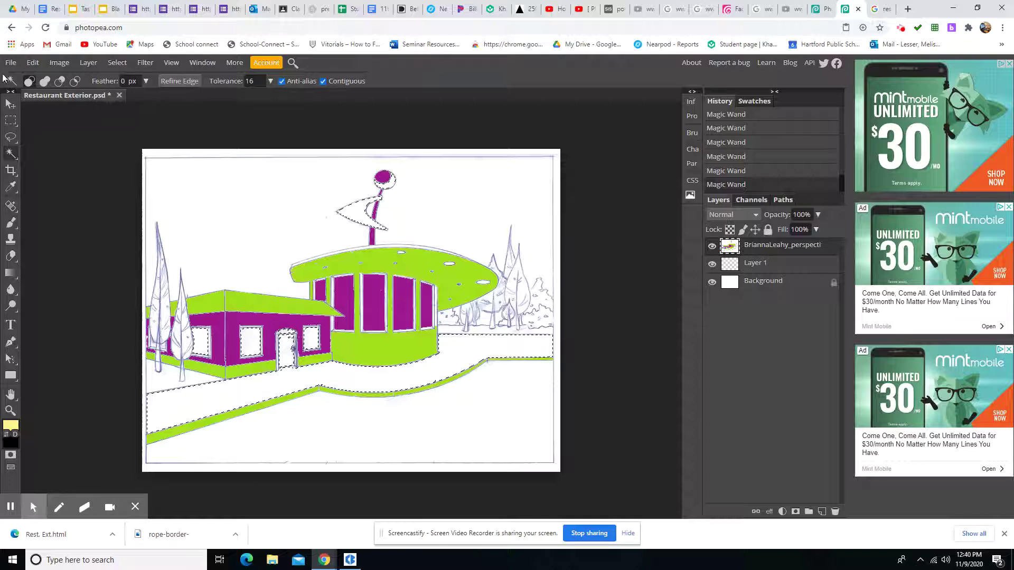
# - Enlarge the brush and paint the selected walkway, windows, door and sign areas pale yellow
pyautogui.rightClick(11, 225)
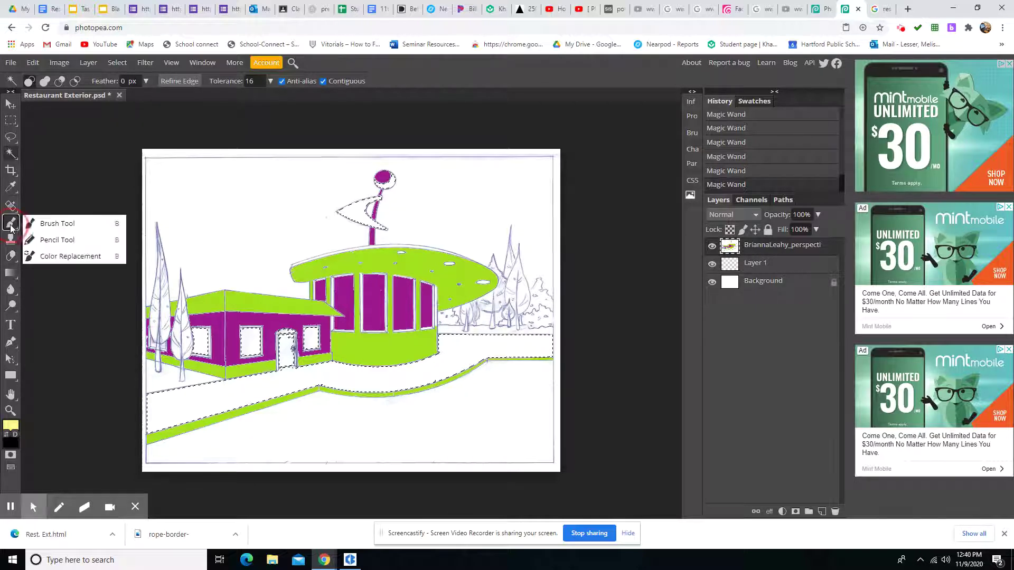
pyautogui.click(58, 223)
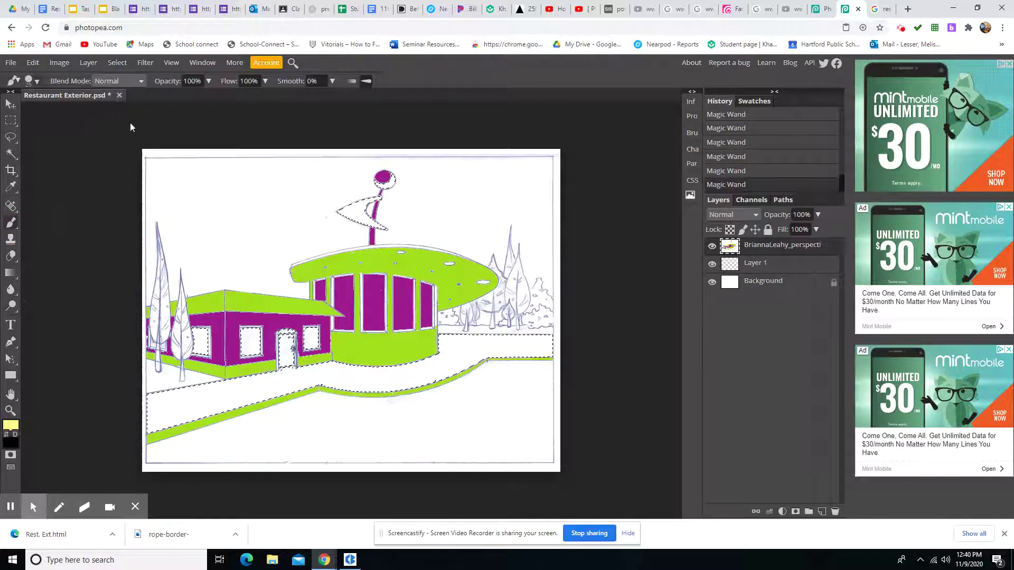
pyautogui.click(37, 82)
pyautogui.moveTo(64, 110); pyautogui.dragTo(81, 111)
pyautogui.moveTo(386, 175)
pyautogui.mouseDown()
pyautogui.moveTo(332, 278)
pyautogui.moveTo(342, 378)
pyautogui.moveTo(297, 407)
pyautogui.moveTo(235, 377)
pyautogui.moveTo(172, 404)
pyautogui.moveTo(140, 436)
pyautogui.moveTo(168, 342)
pyautogui.moveTo(318, 361)
pyautogui.moveTo(515, 454)
pyautogui.mouseUp()
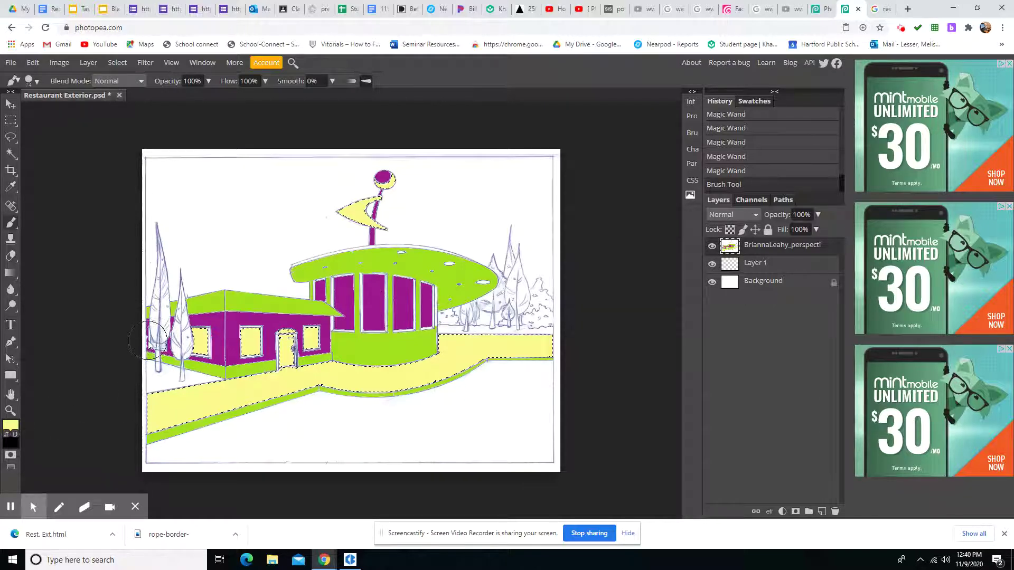
# - Add the small window pieces behind the leftmost tree to the Magic Wand selection and paint them pale yellow with the Brush
pyautogui.click(10, 154)
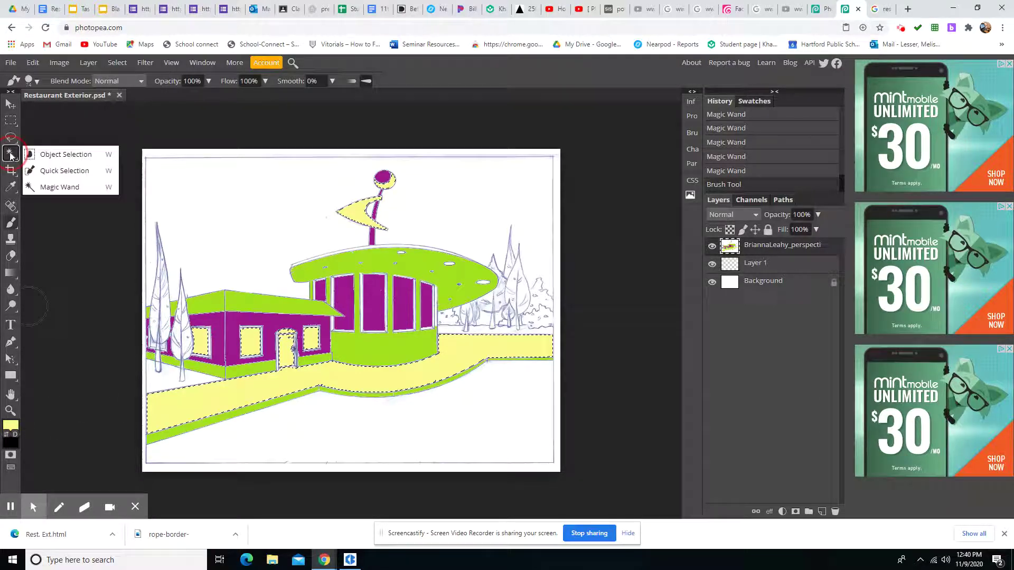
pyautogui.click(64, 188)
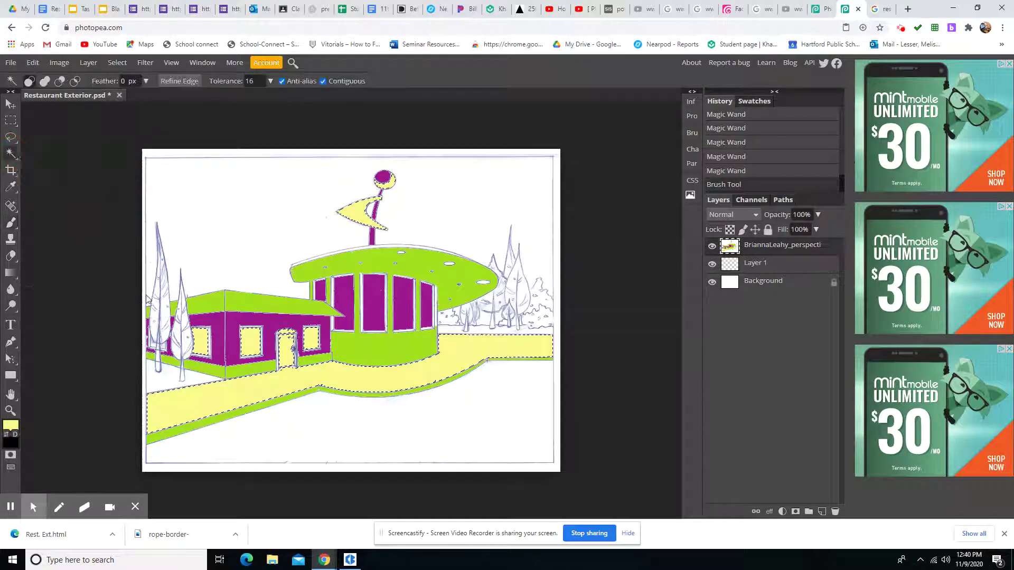
pyautogui.keyDown('shift'); pyautogui.click(152, 346); pyautogui.keyUp('shift')
pyautogui.keyDown('shift'); pyautogui.click(159, 354); pyautogui.keyUp('shift')
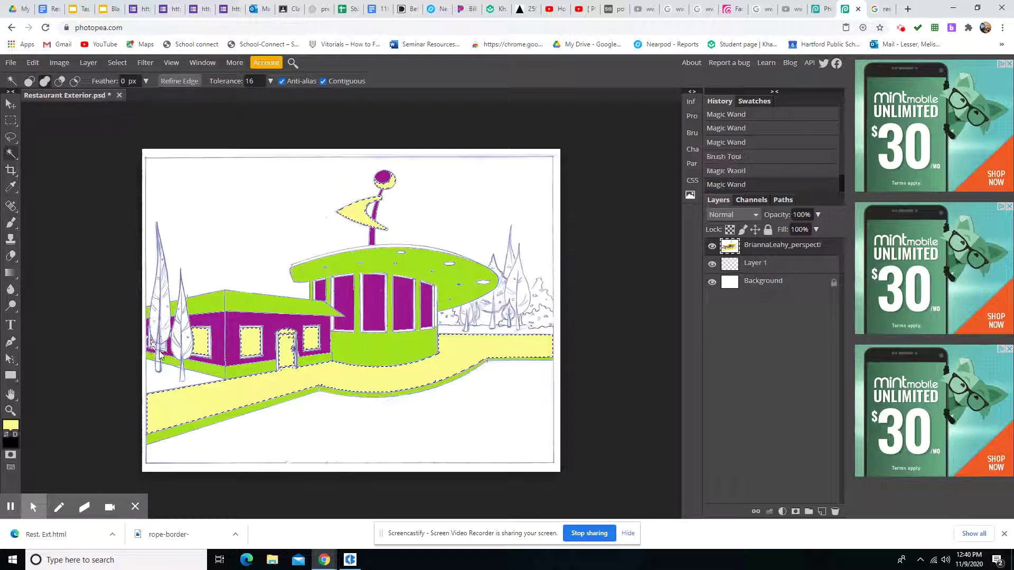
pyautogui.keyDown('shift'); pyautogui.click(163, 352); pyautogui.keyUp('shift')
pyautogui.keyDown('shift'); pyautogui.click(163, 350); pyautogui.keyUp('shift')
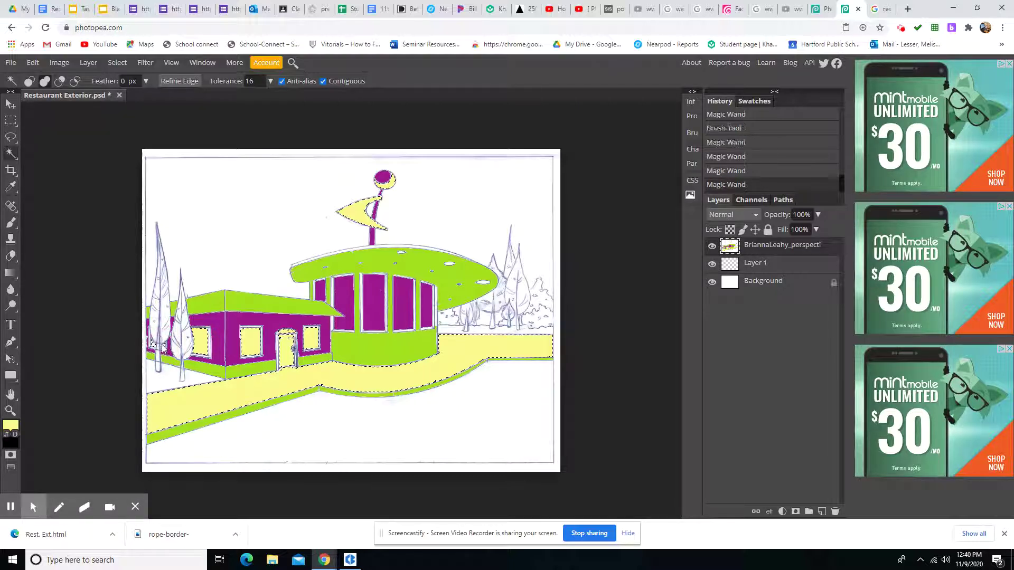
pyautogui.keyDown('shift'); pyautogui.click(158, 352); pyautogui.keyUp('shift')
pyautogui.keyDown('shift'); pyautogui.click(155, 349); pyautogui.keyUp('shift')
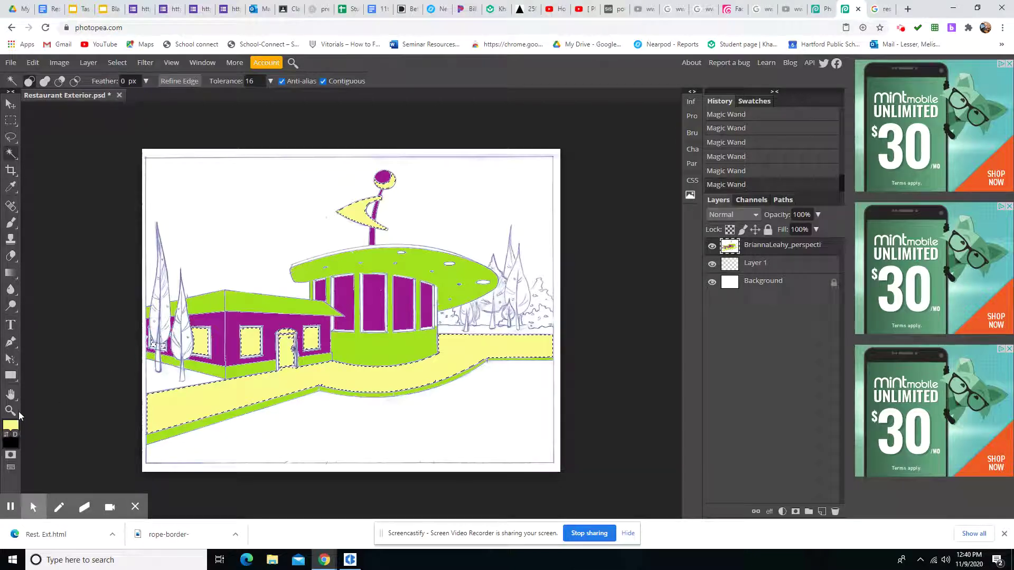
pyautogui.click(11, 222)
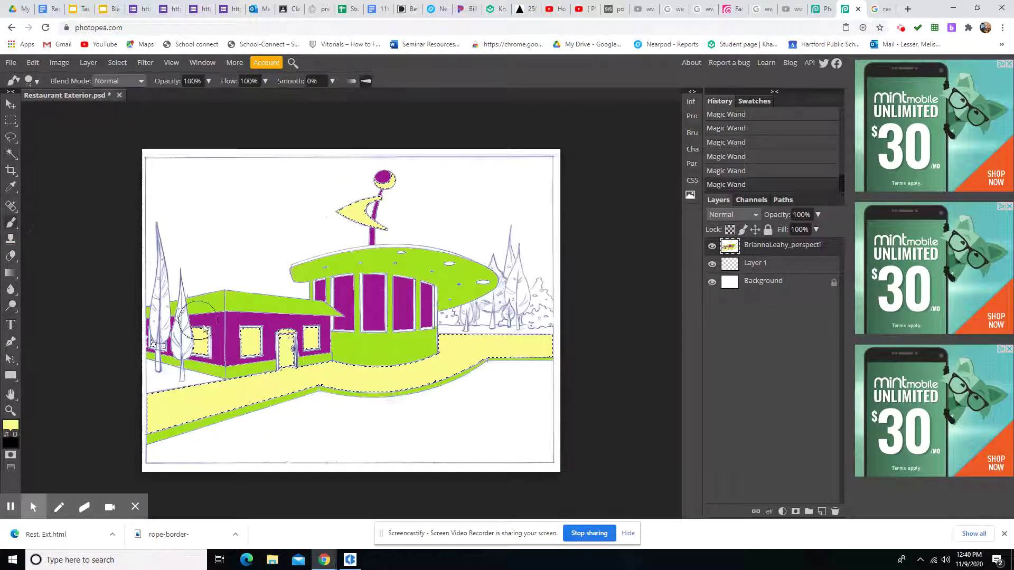
pyautogui.click(152, 349)
# - Select the sky area behind the restaurant with the Magic Wand
pyautogui.click(10, 154)
pyautogui.rightClick(10, 154)
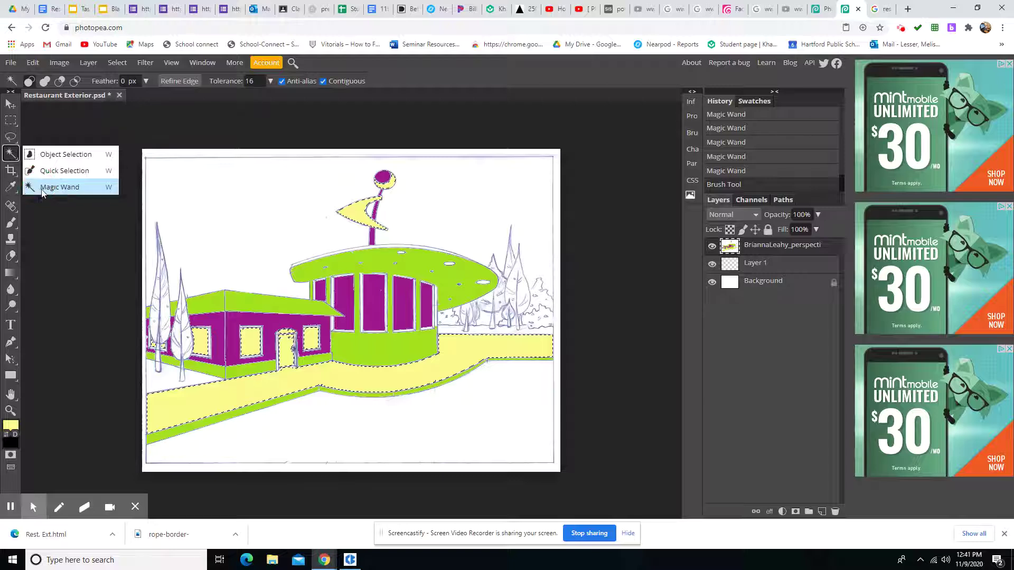
pyautogui.click(37, 187)
pyautogui.click(229, 212)
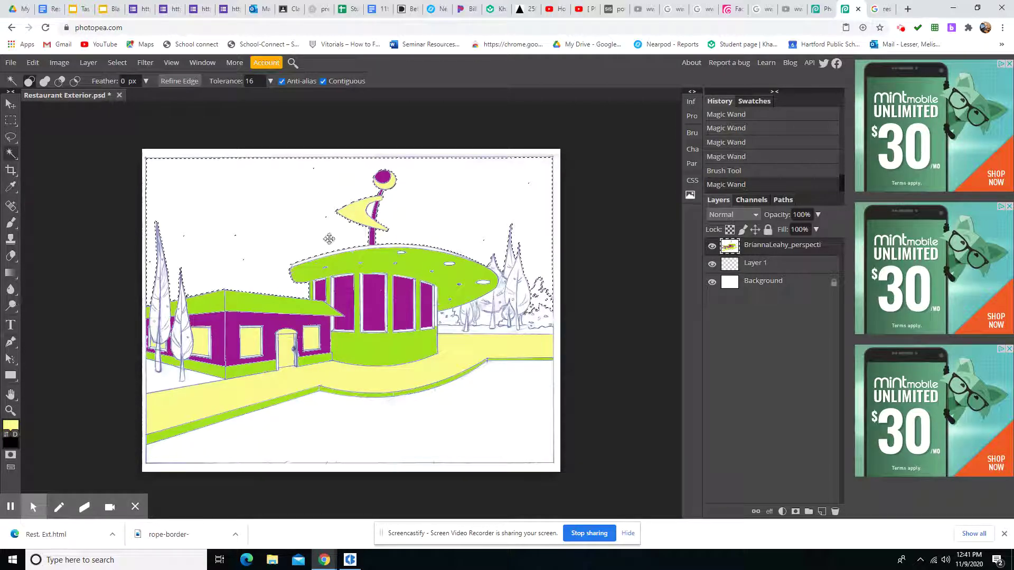
pyautogui.click(11, 425)
pyautogui.moveTo(229, 197); pyautogui.dragTo(228, 227)
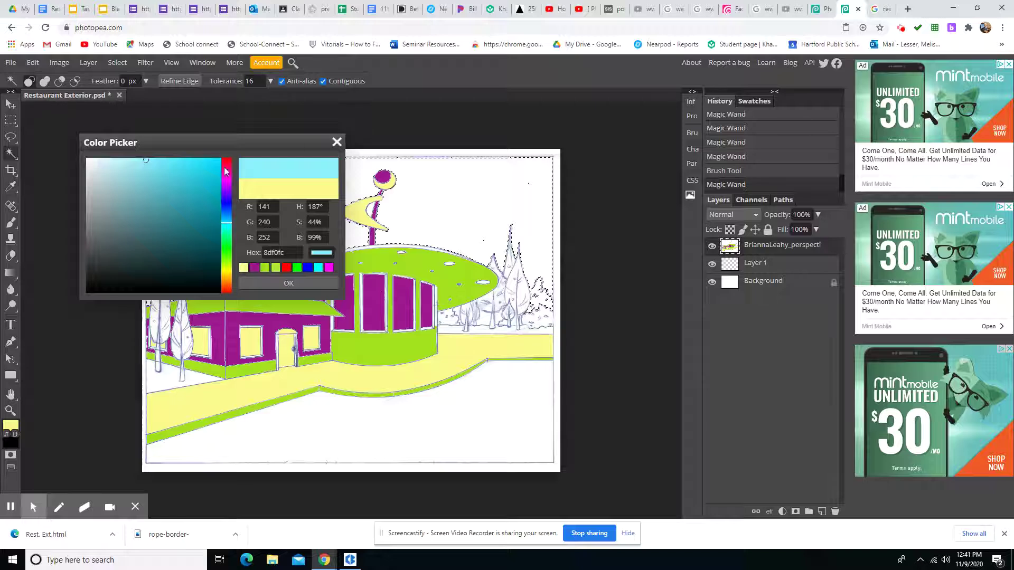
pyautogui.click(226, 216)
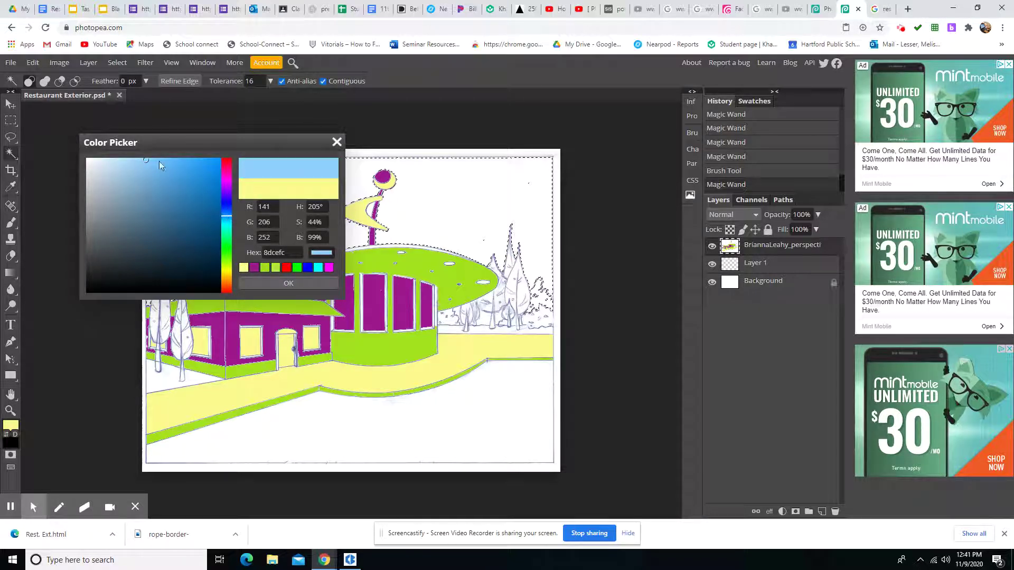
pyautogui.click(129, 162)
pyautogui.click(337, 143)
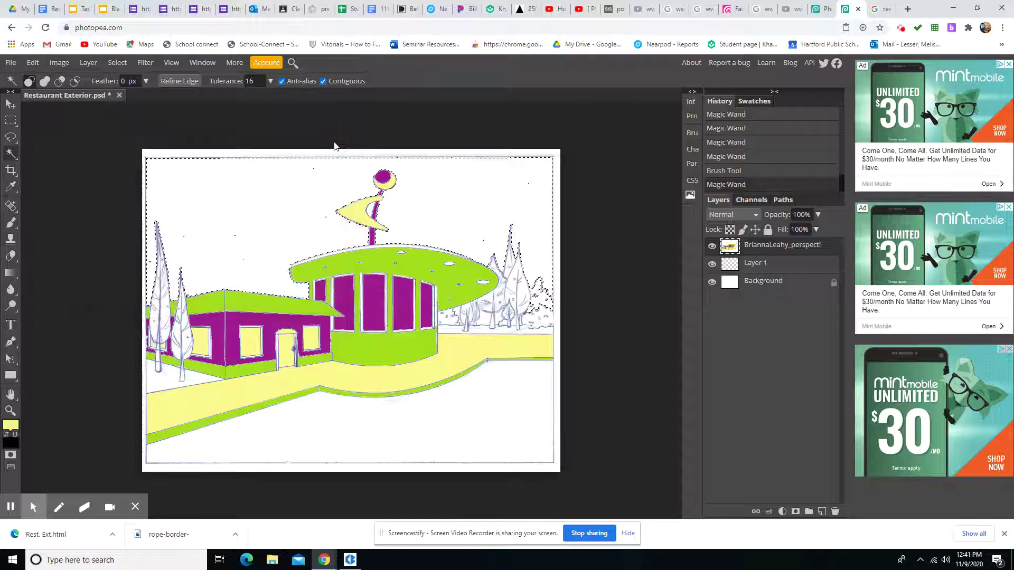
# - Set the foreground color to light sky blue, hex 8ddbfc
pyautogui.click(9, 426)
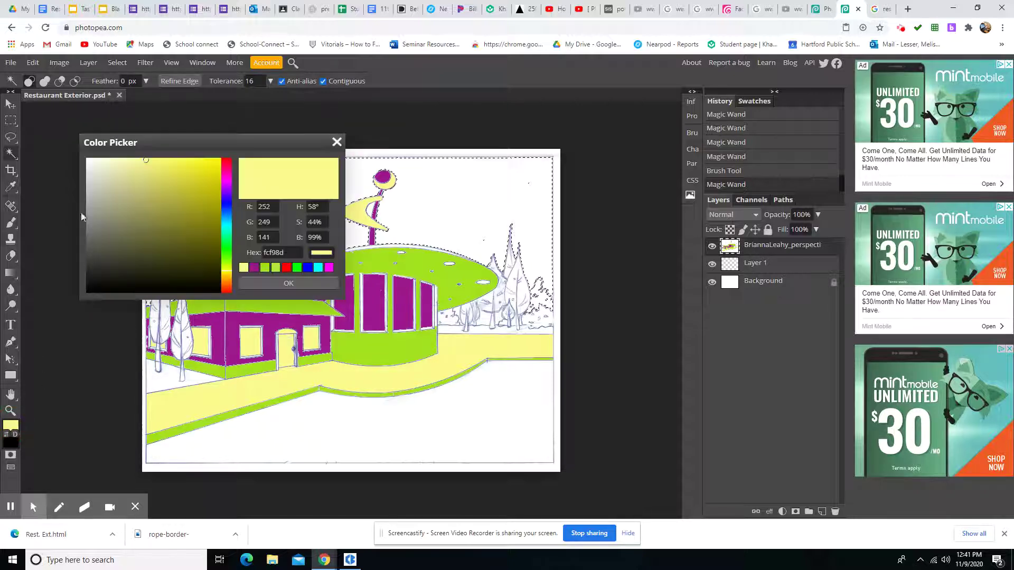
pyautogui.click(227, 205)
pyautogui.click(228, 202)
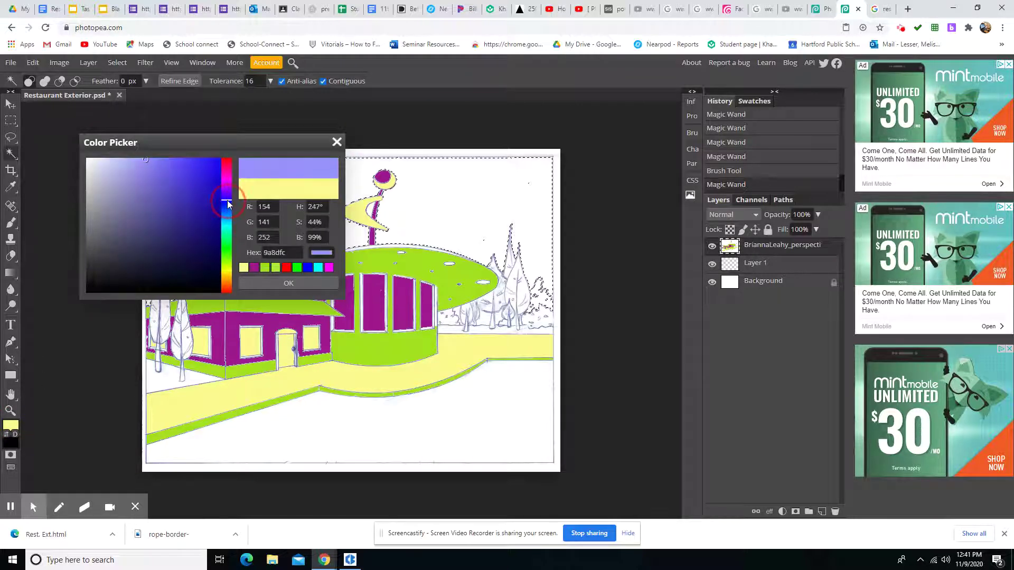
pyautogui.moveTo(227, 205); pyautogui.dragTo(229, 222)
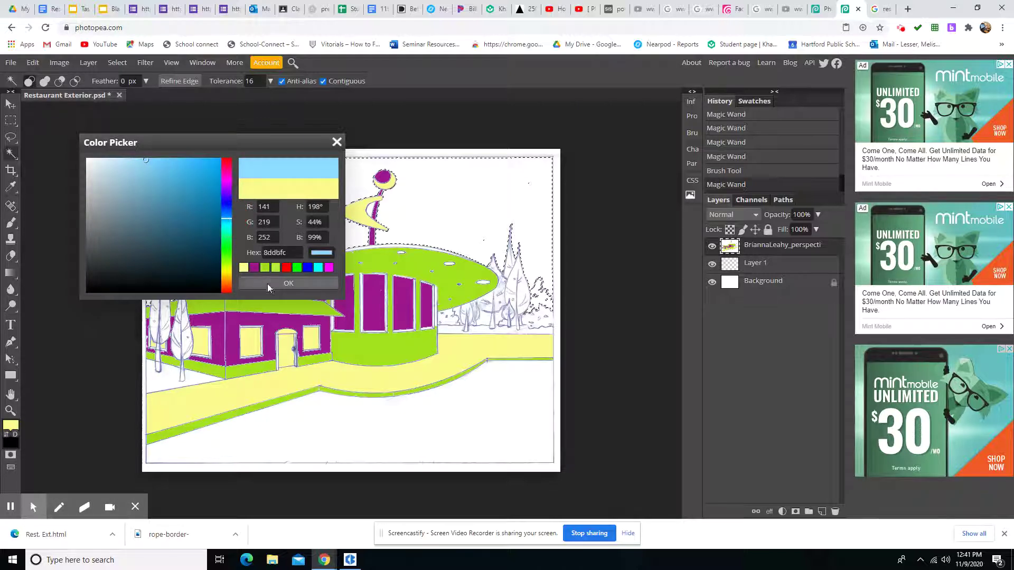
pyautogui.click(288, 284)
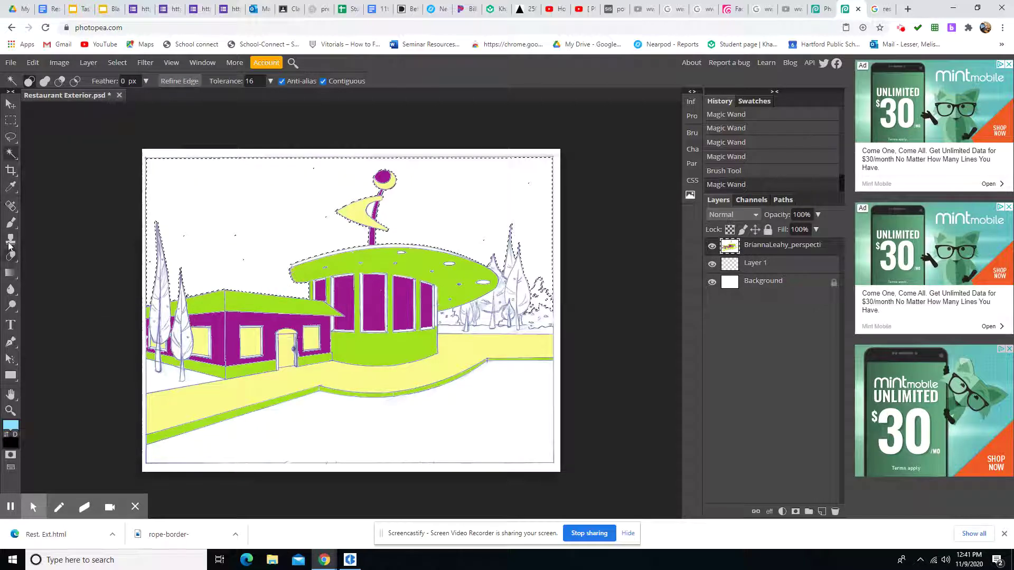
pyautogui.rightClick(15, 274)
pyautogui.click(30, 290)
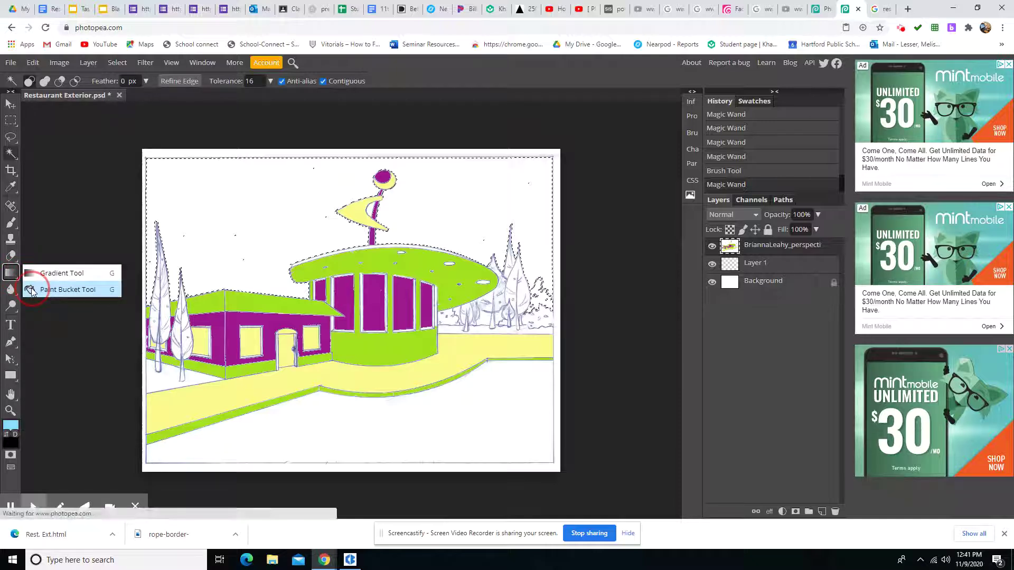
pyautogui.click(235, 217)
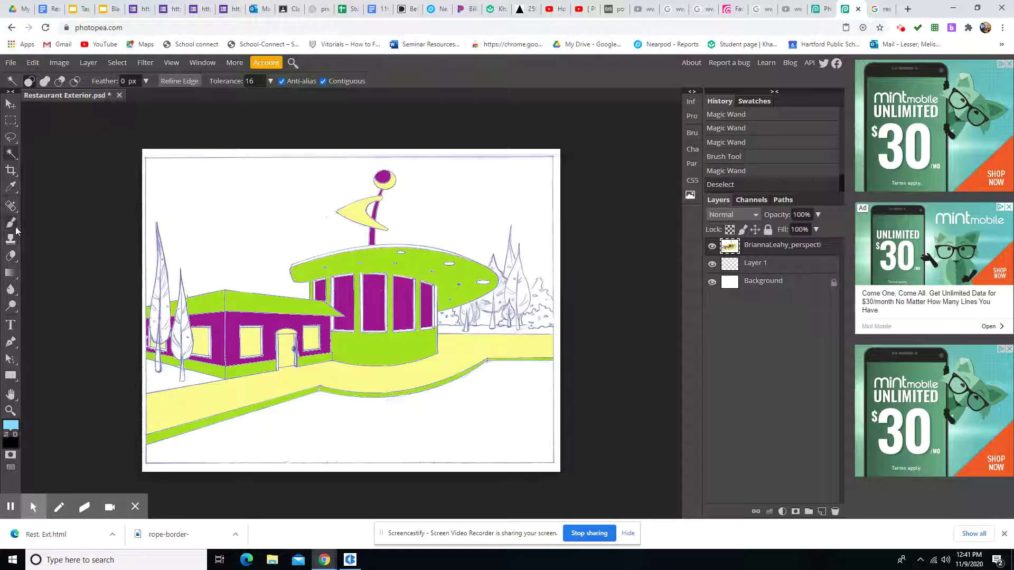
# - Reselect the sky with the Magic Wand, fill it light blue with the Paint Bucket, and clear the selection
pyautogui.click(13, 155)
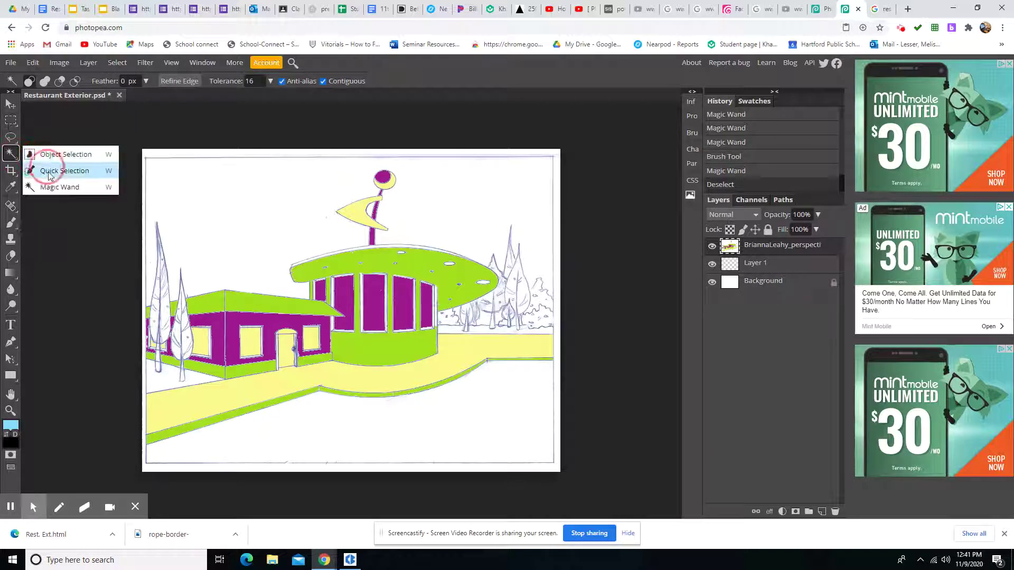
pyautogui.click(236, 228)
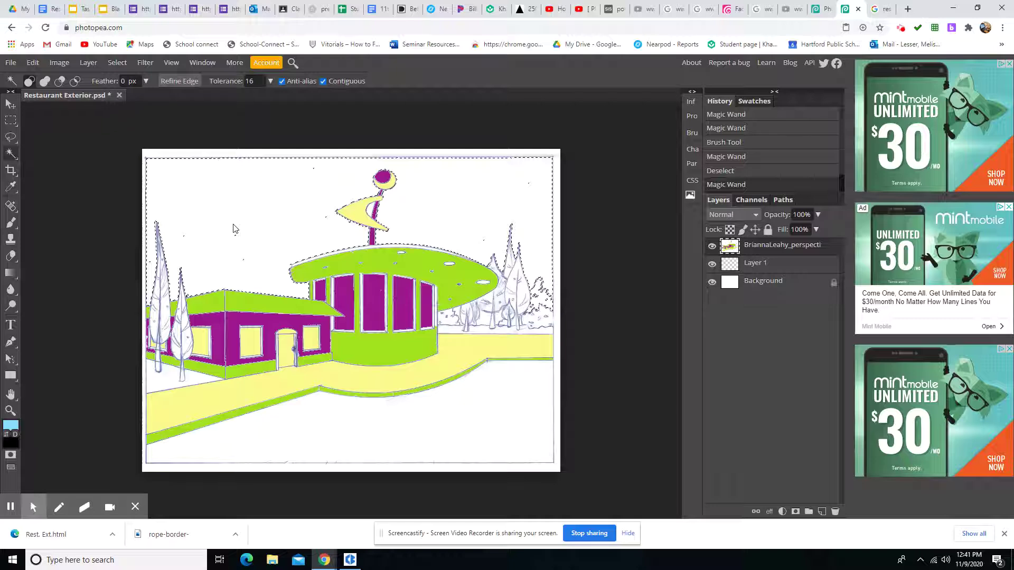
pyautogui.click(11, 272)
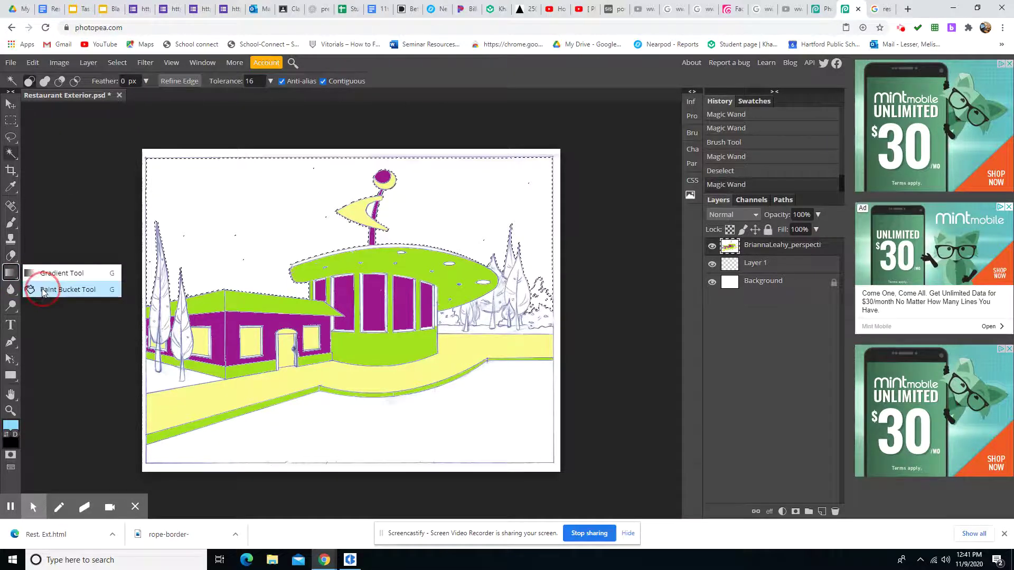
pyautogui.click(42, 289)
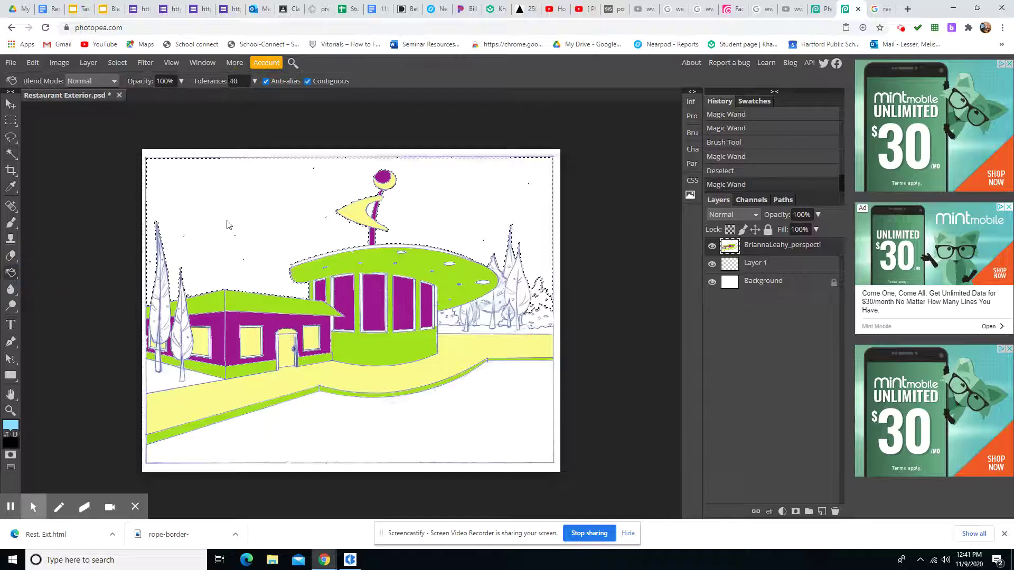
pyautogui.click(226, 223)
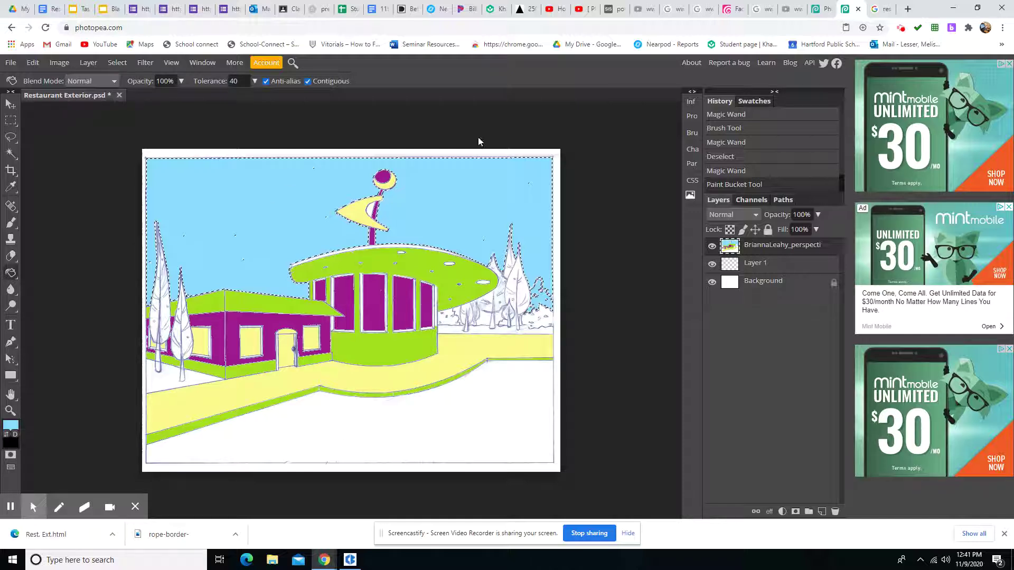
pyautogui.click(117, 63)
pyautogui.click(127, 94)
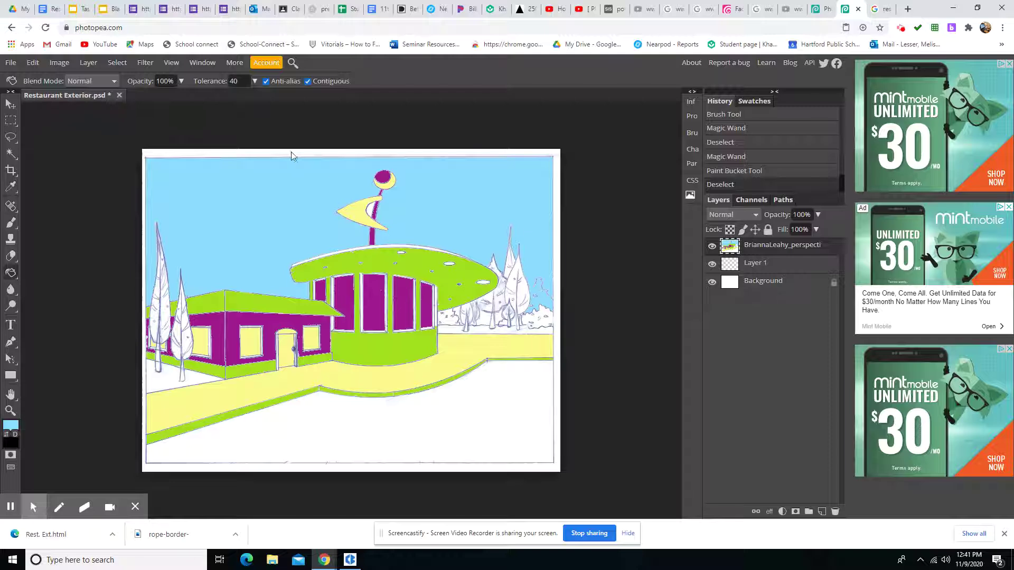
# - Switch to the Task #2 Google Slides, review the Exterior Design instructions on coloring areas and adding a sign, and return to Photopea
pyautogui.click(81, 11)
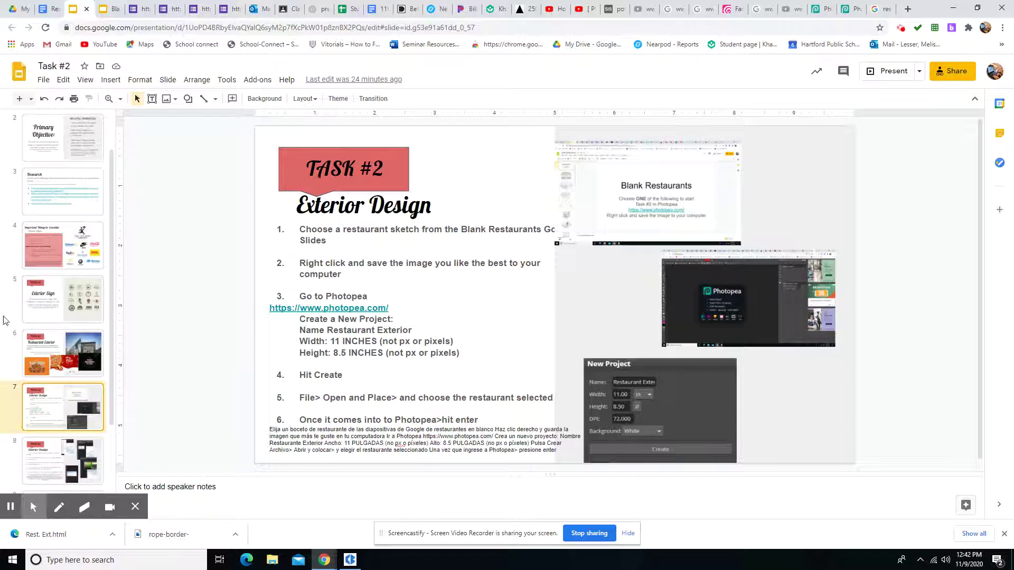
pyautogui.scroll(-2, 62, 402)
pyautogui.click(59, 376)
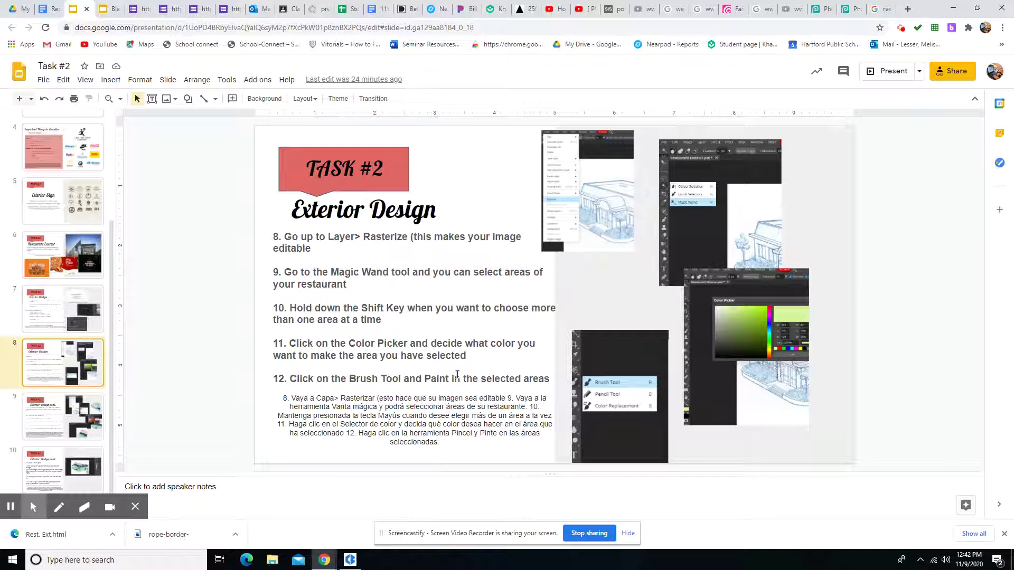
pyautogui.click(40, 417)
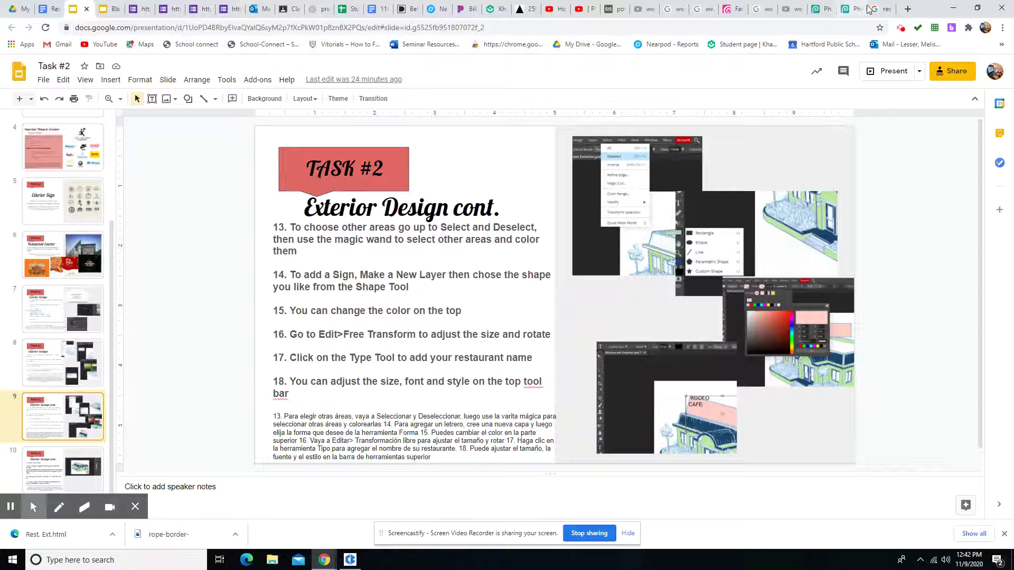
pyautogui.click(848, 9)
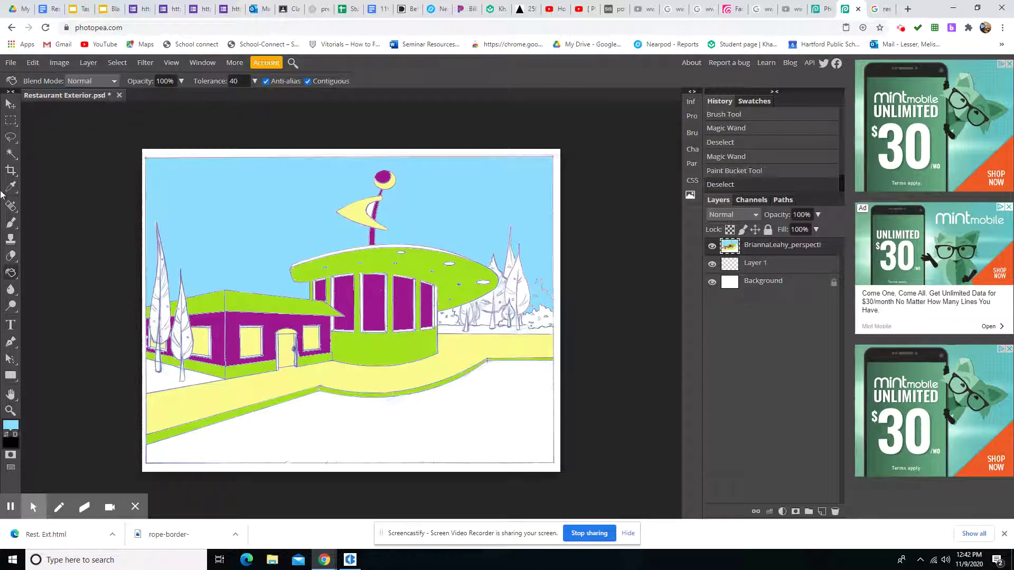
# - Select the white gap inside the rooftop sign's crescent with the Magic Wand, paint it light blue with the Brush, and deselect
pyautogui.click(10, 153)
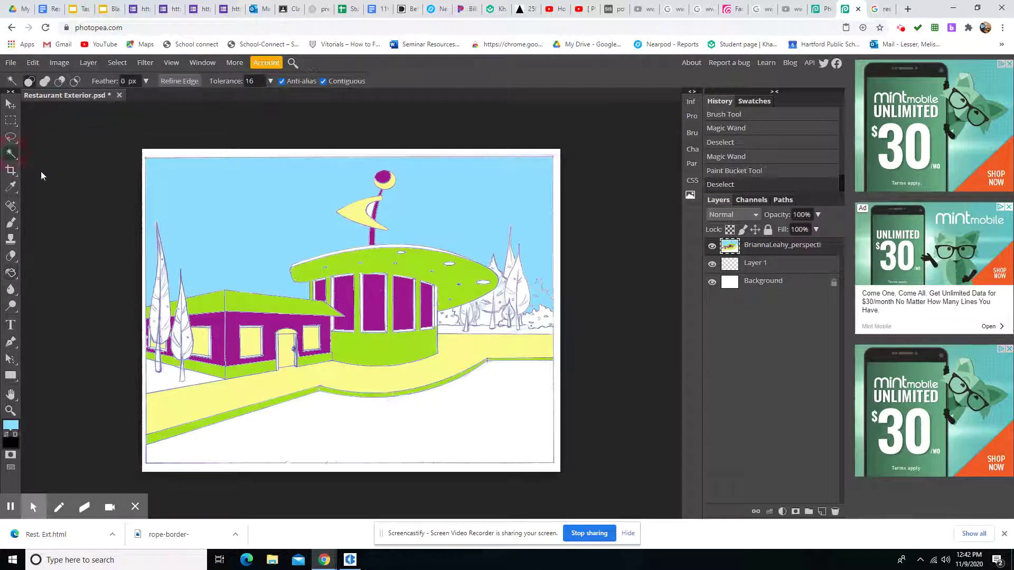
pyautogui.click(372, 208)
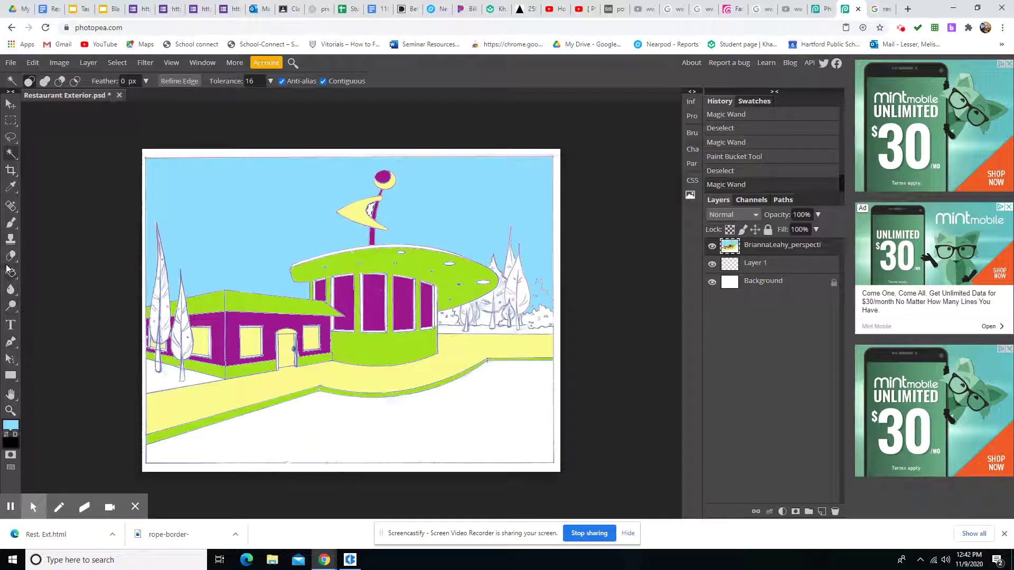
pyautogui.click(11, 222)
pyautogui.moveTo(370, 212); pyautogui.dragTo(364, 208)
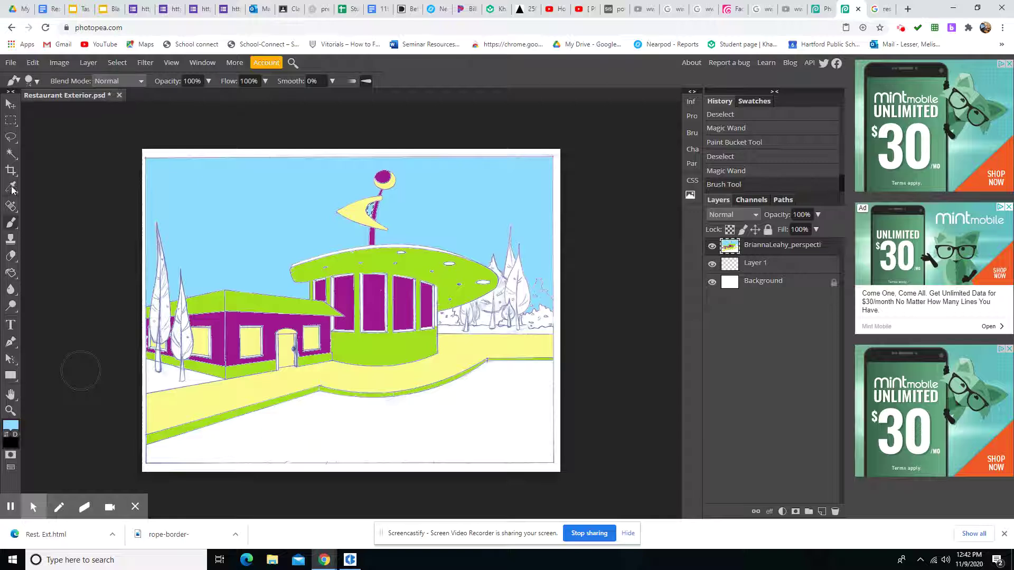
pyautogui.click(117, 63)
pyautogui.click(131, 95)
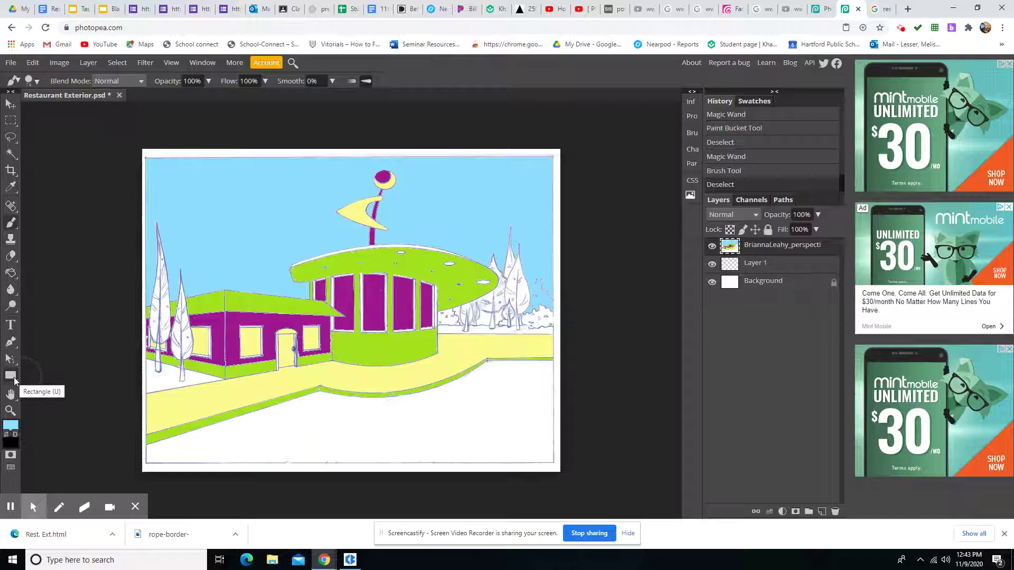
# - Add a new empty layer above the restaurant drawing and make it the active layer
pyautogui.click(88, 63)
pyautogui.moveTo(106, 77)
pyautogui.click(206, 80)
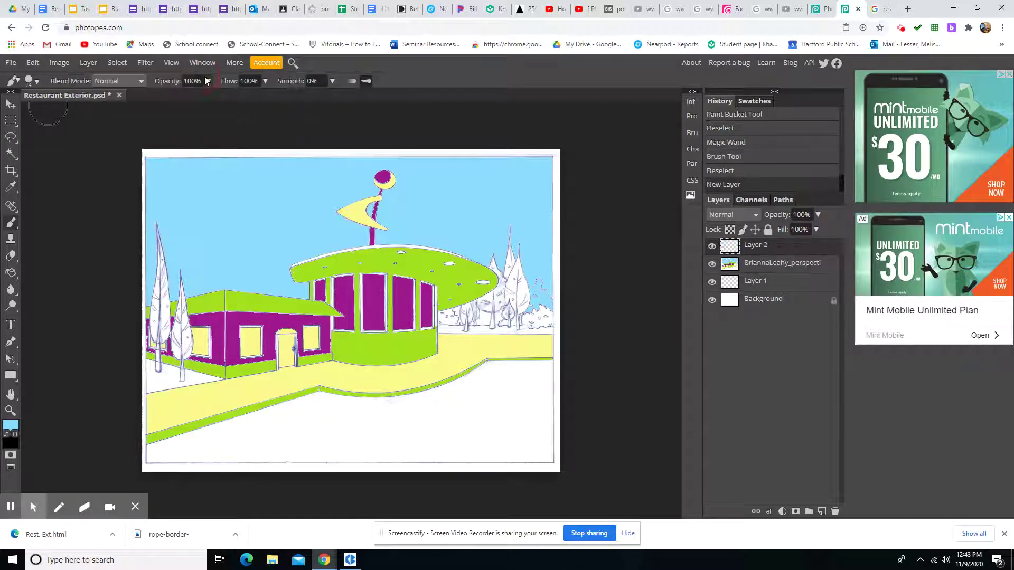
pyautogui.click(783, 276)
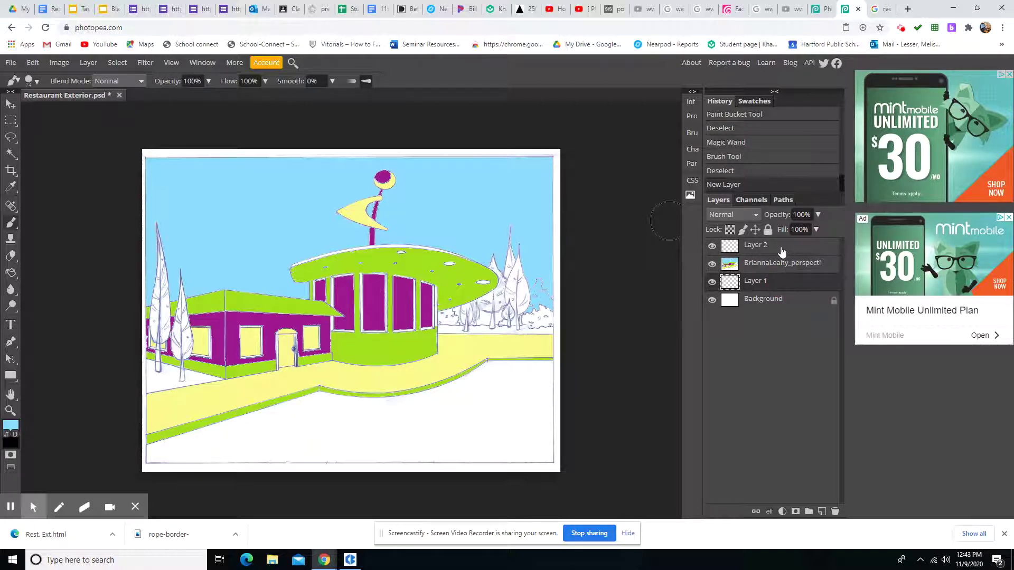
pyautogui.click(782, 252)
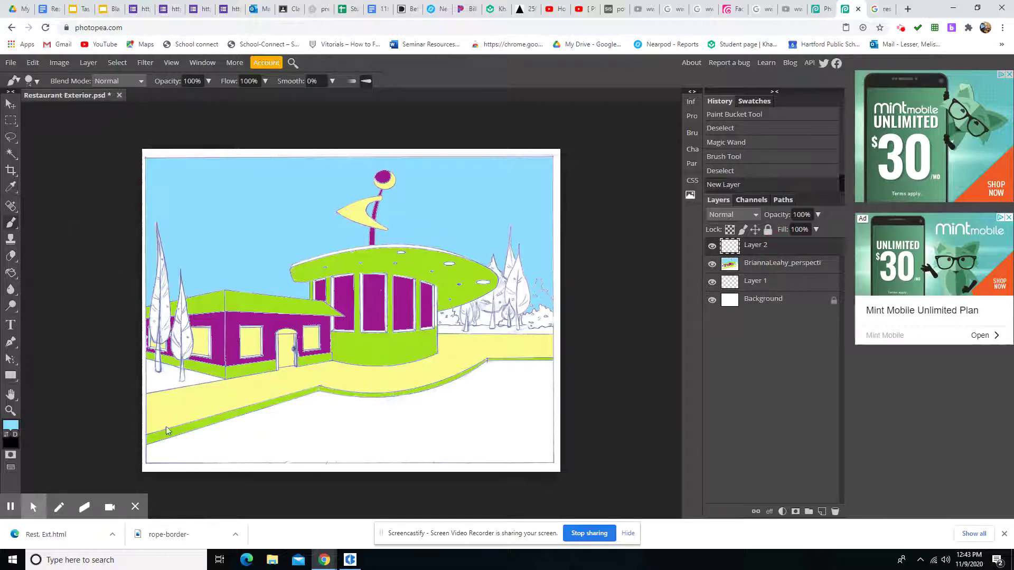
# - Draw a wide rectangle shape for the sign over the green roof of the low building, above the door
pyautogui.moveTo(11, 375); pyautogui.dragTo(52, 382)
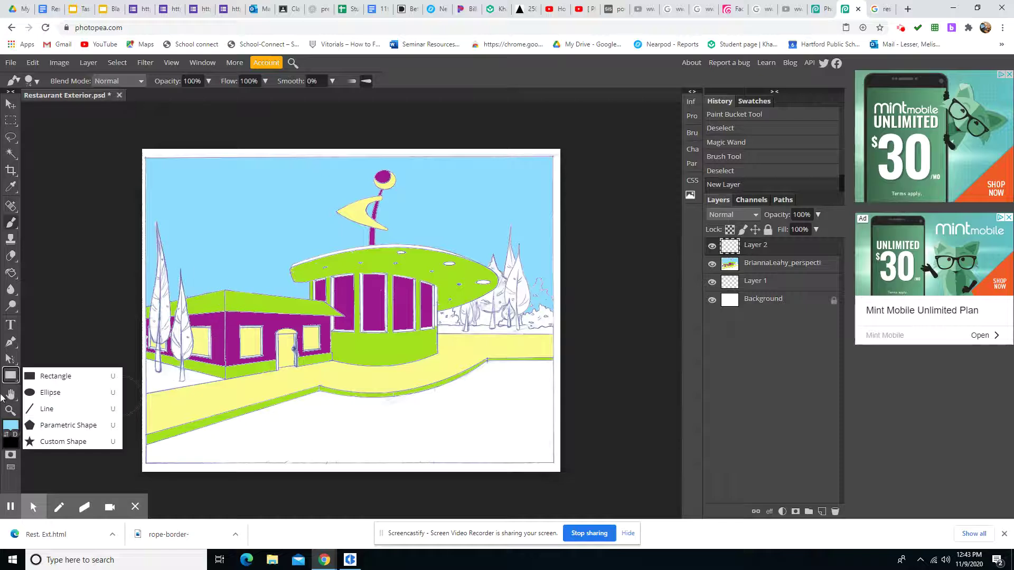
pyautogui.click(56, 378)
pyautogui.moveTo(222, 276); pyautogui.dragTo(345, 312)
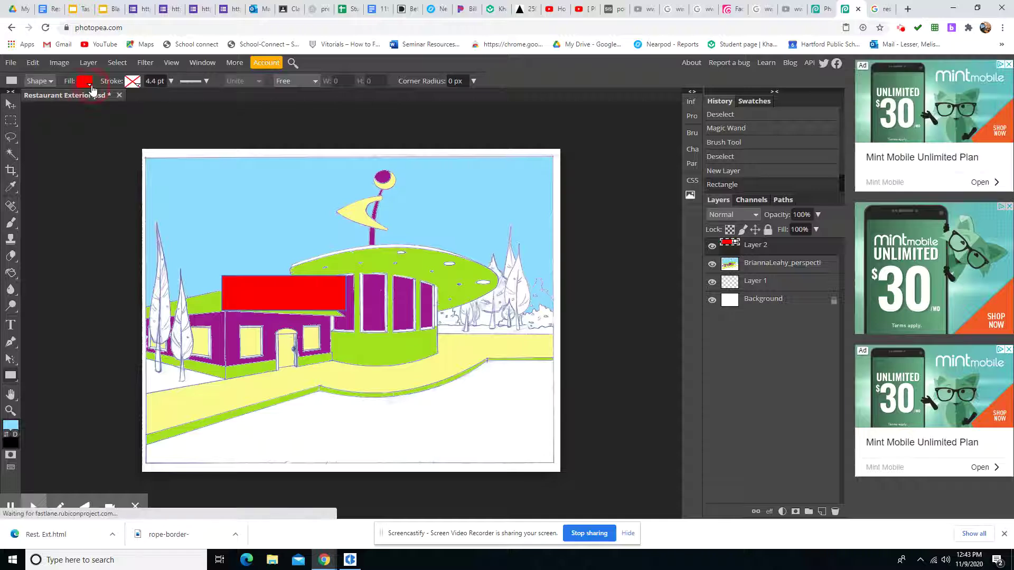
# - Set the sign rectangle's fill color to bright cyan, hex 00fff1
pyautogui.click(90, 84)
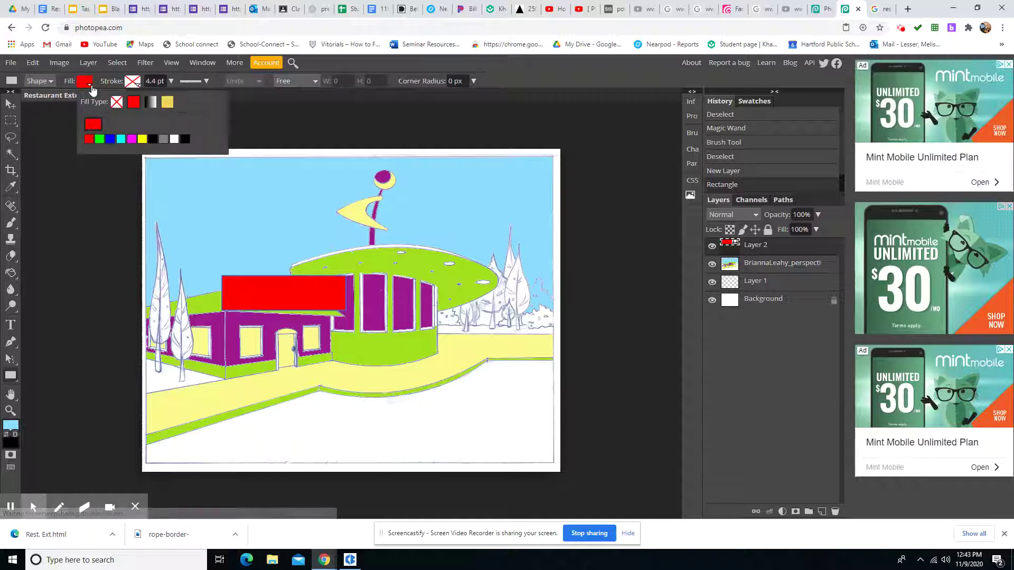
pyautogui.click(91, 125)
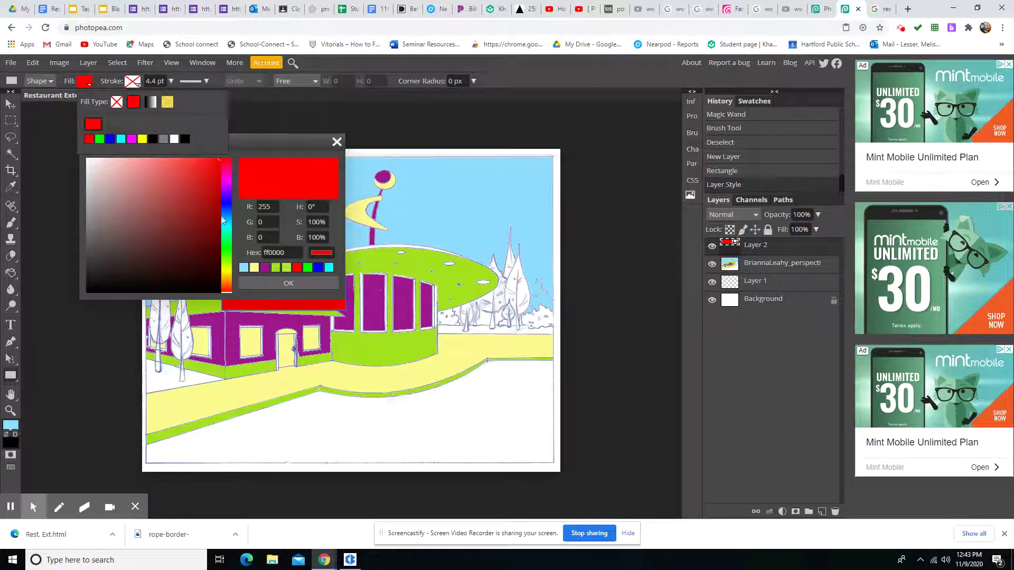
pyautogui.moveTo(222, 220)
pyautogui.mouseDown()
pyautogui.moveTo(227, 239)
pyautogui.moveTo(227, 228)
pyautogui.mouseUp()
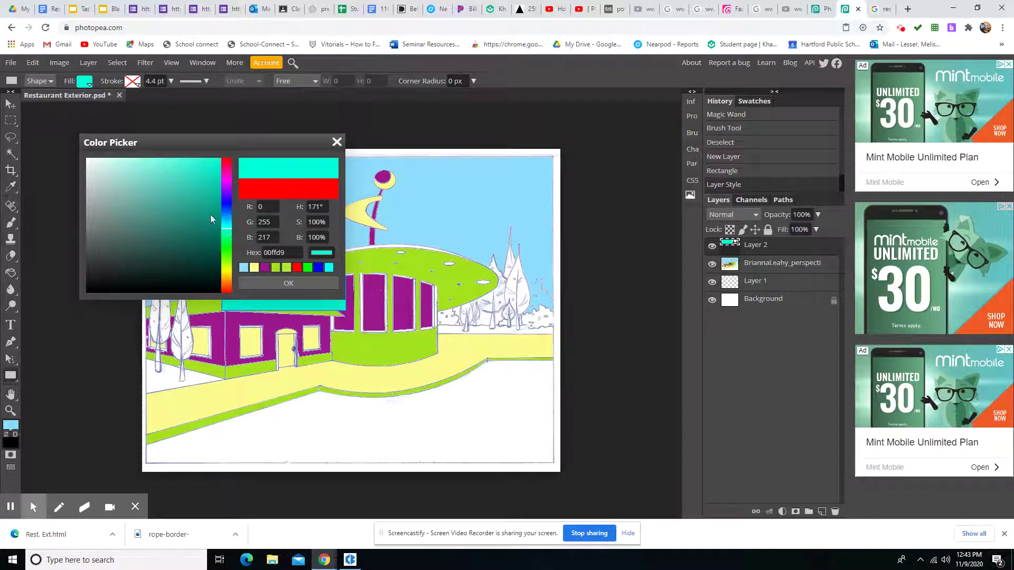
pyautogui.moveTo(206, 194); pyautogui.dragTo(222, 158)
pyautogui.moveTo(226, 231); pyautogui.dragTo(228, 230)
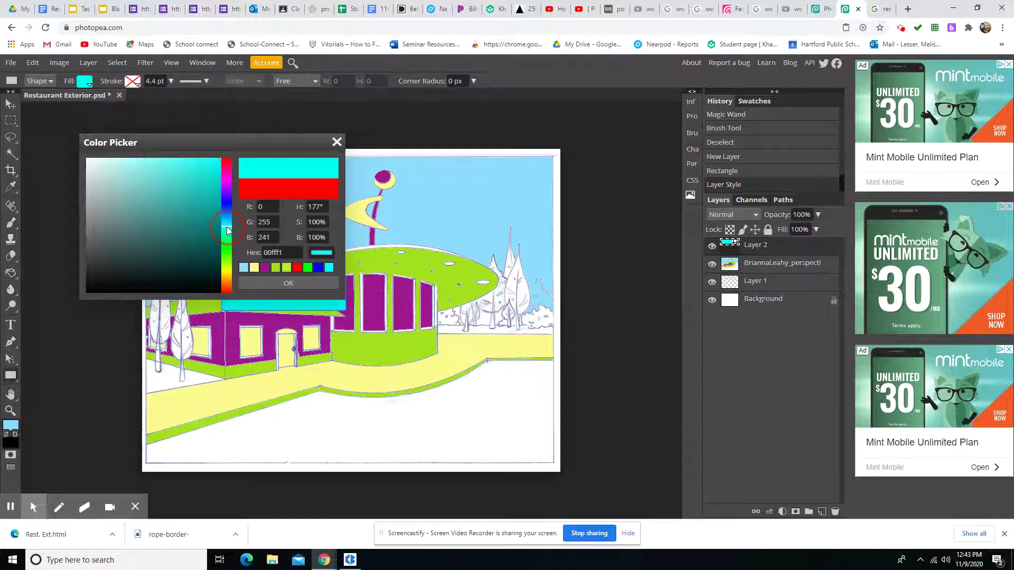
pyautogui.click(288, 284)
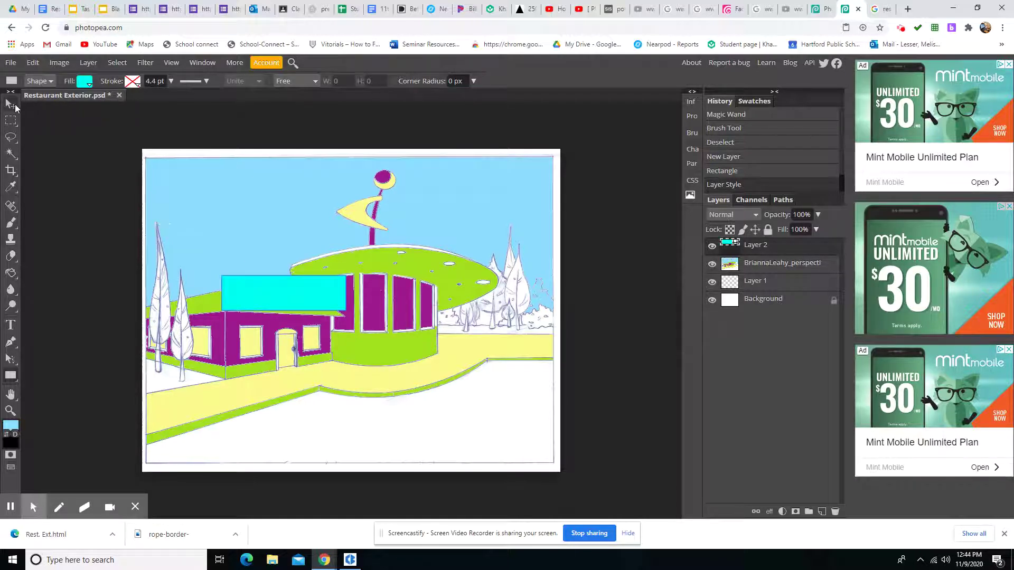
# - Free-transform the cyan sign rectangle on Layer 2, scaling it to about 96% width and 92% height
pyautogui.click(11, 104)
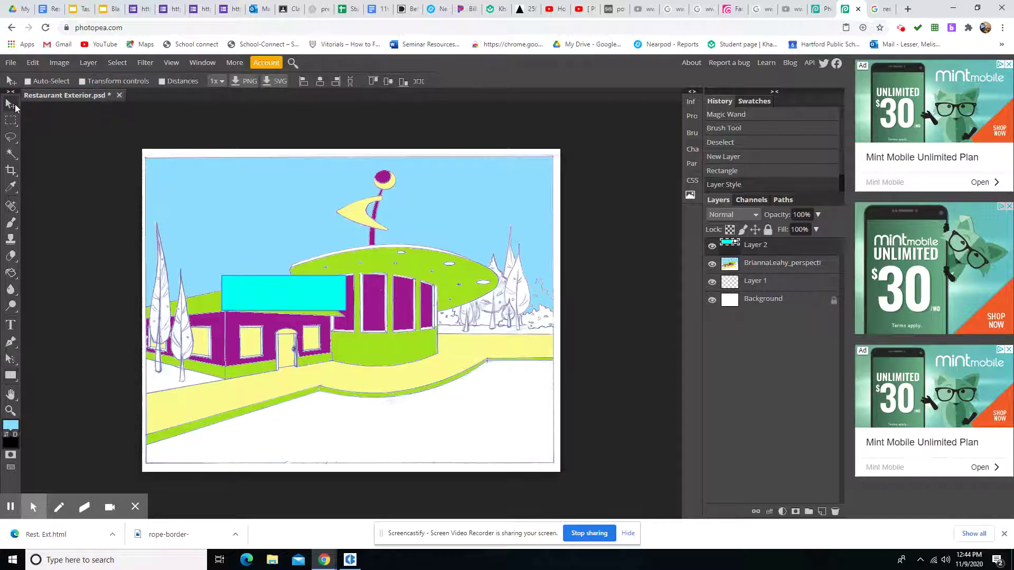
pyautogui.click(786, 267)
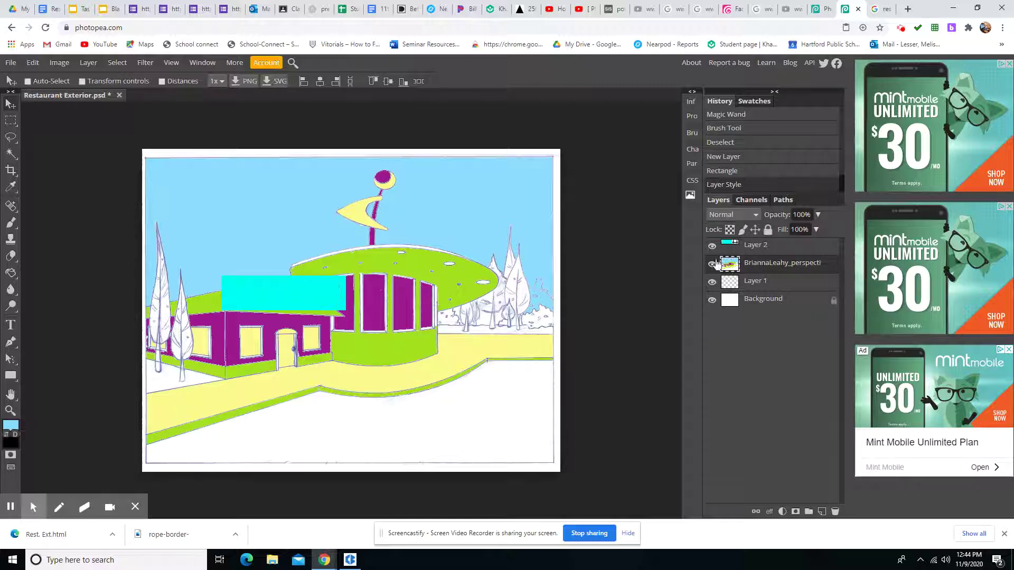
pyautogui.click(756, 246)
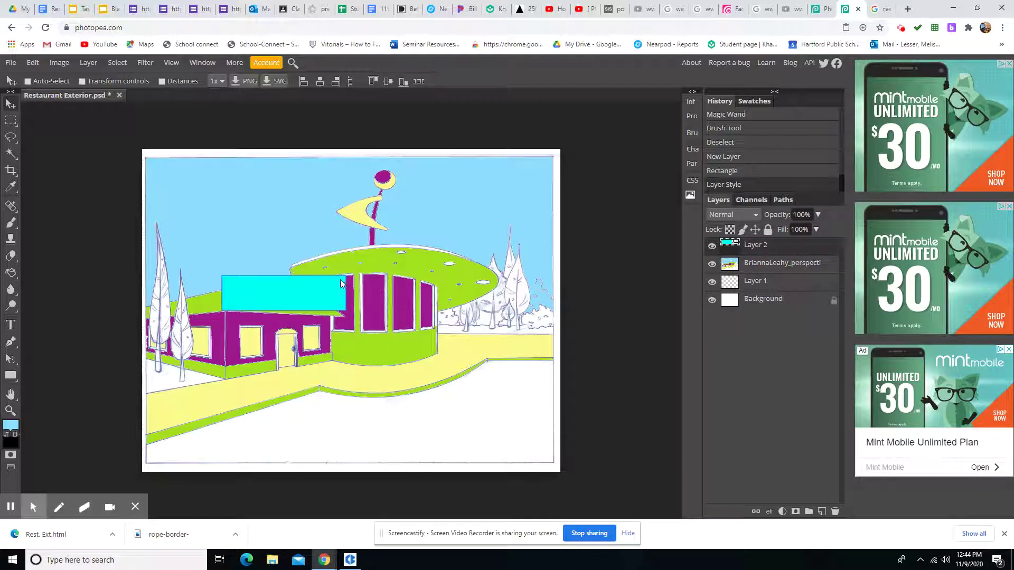
pyautogui.click(36, 64)
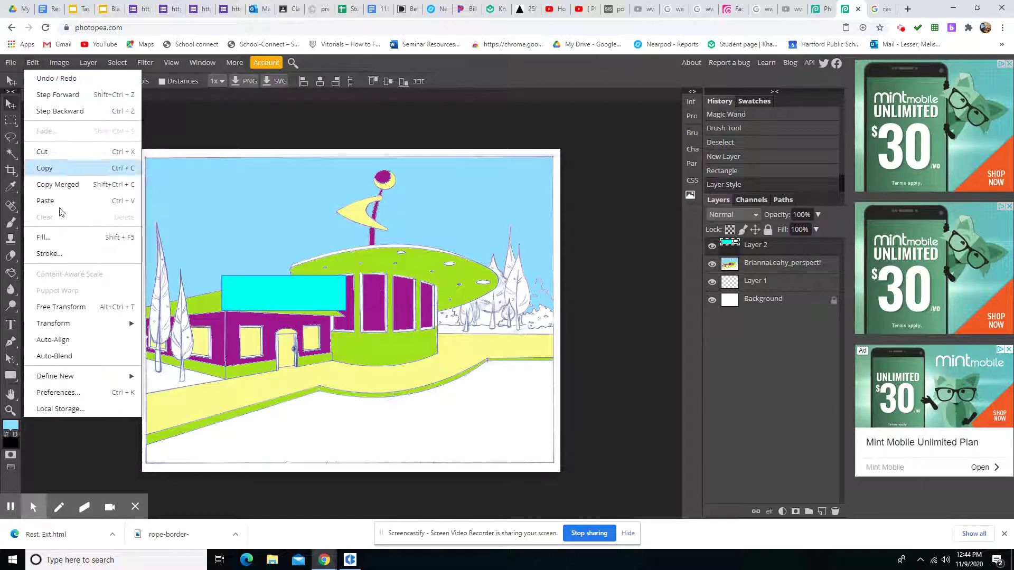
pyautogui.click(74, 308)
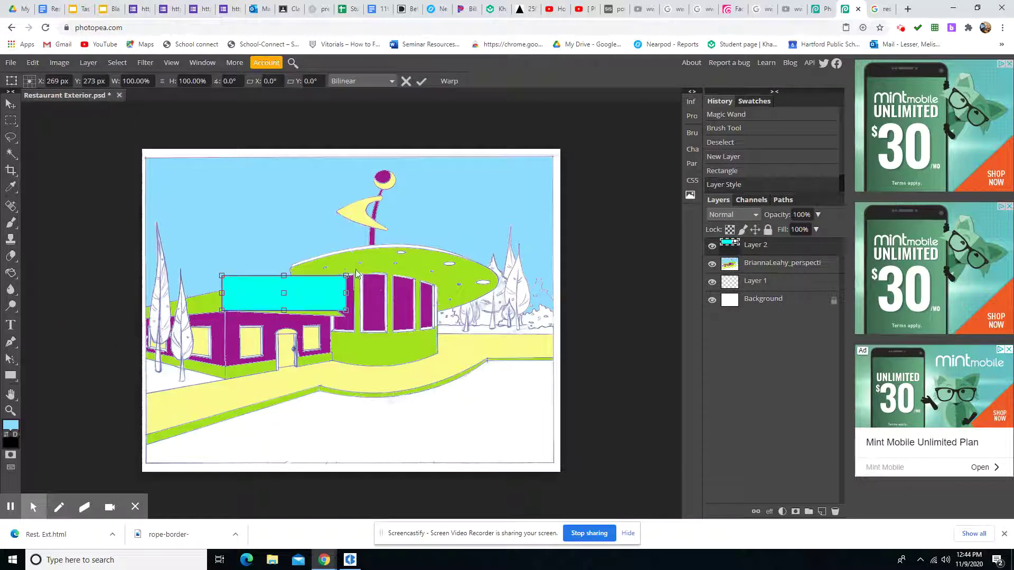
pyautogui.moveTo(346, 275)
pyautogui.mouseDown()
pyautogui.moveTo(335, 278)
pyautogui.moveTo(345, 275)
pyautogui.mouseUp()
pyautogui.moveTo(346, 275); pyautogui.dragTo(341, 278)
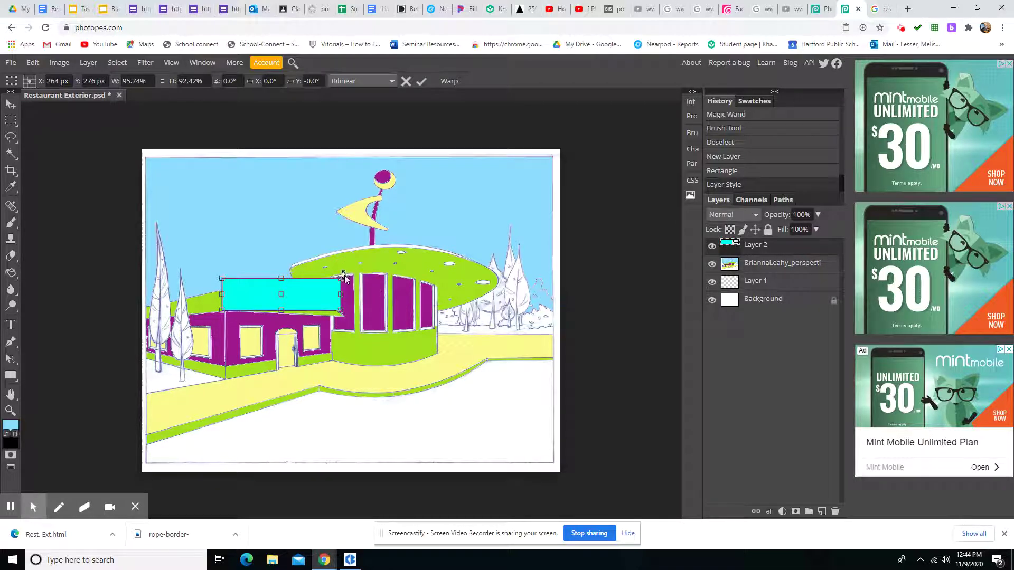
# - Rotate the sign rectangle 2° clockwise, shift it slightly right to line up with the low building's corner, and apply the transform
pyautogui.moveTo(344, 277)
pyautogui.mouseDown()
pyautogui.moveTo(316, 297)
pyautogui.moveTo(350, 286)
pyautogui.mouseUp()
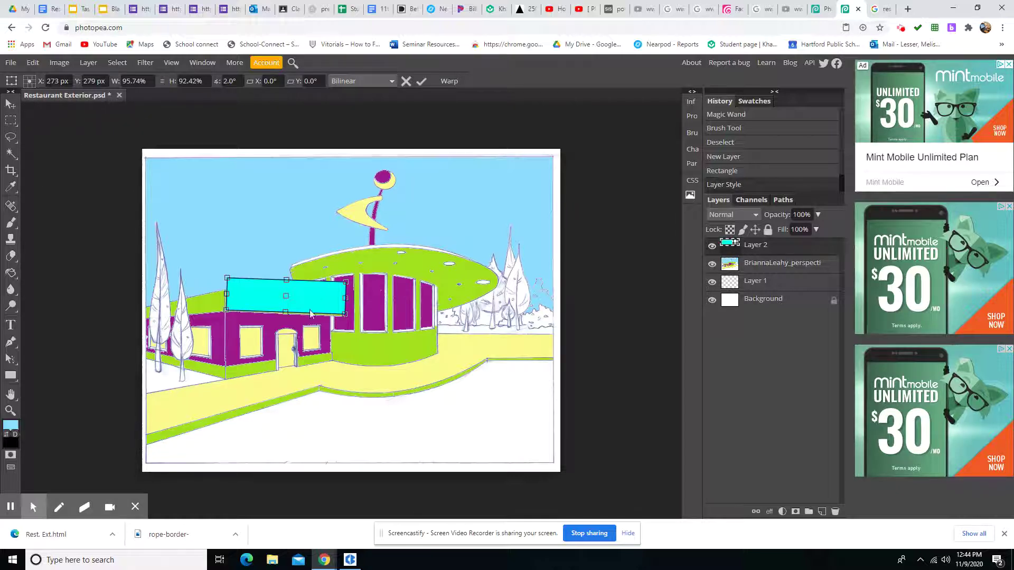
pyautogui.click(27, 63)
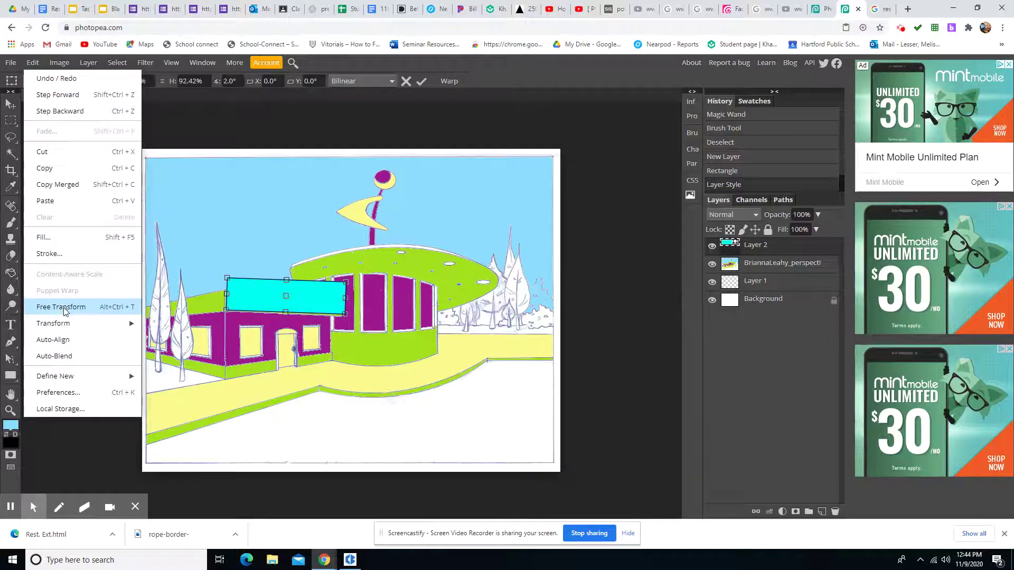
pyautogui.click(255, 284)
pyautogui.press('Return')
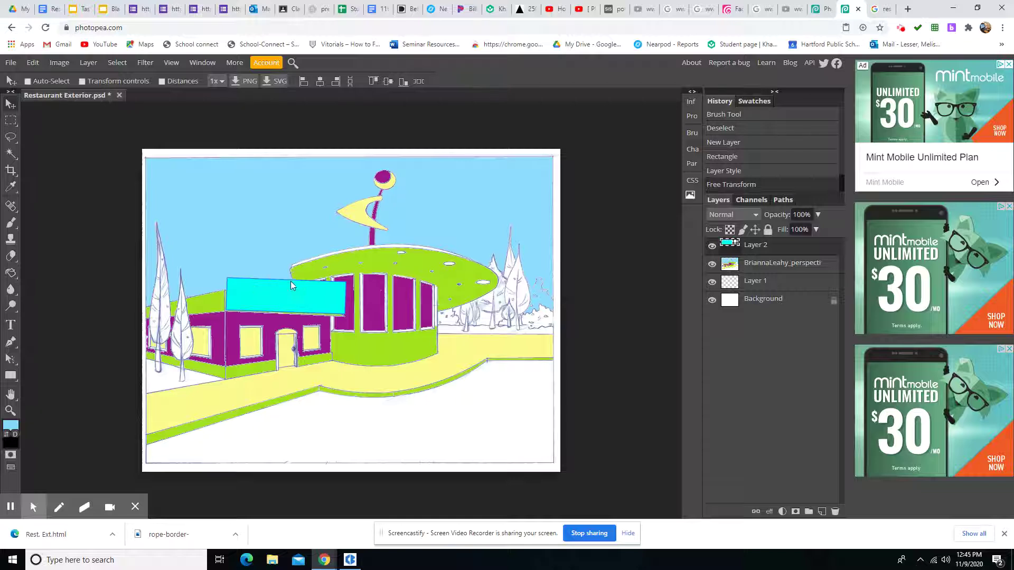
# - Add a text layer over the cyan sign rectangle reading "COSMIC CAFE"
pyautogui.click(14, 327)
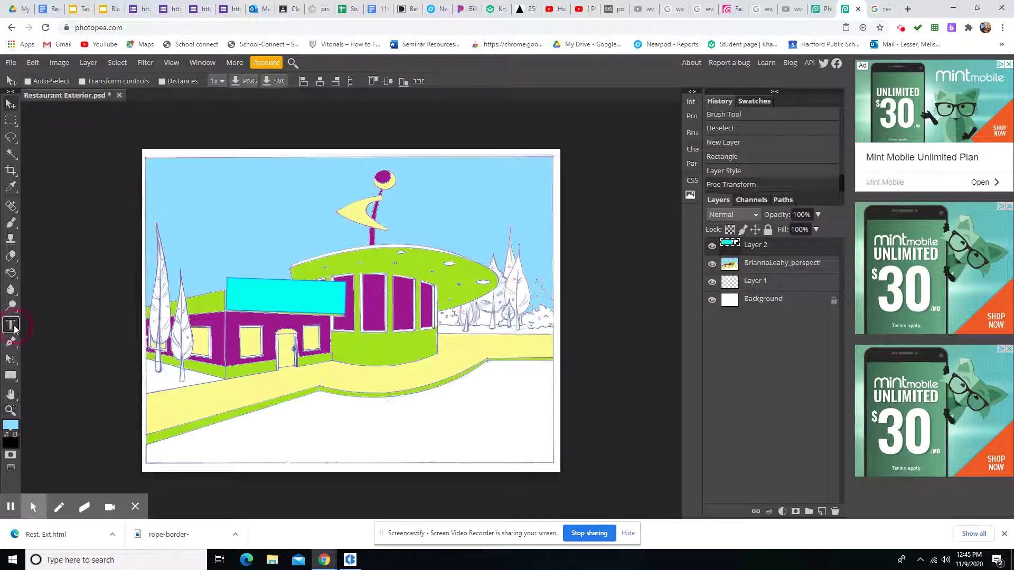
pyautogui.click(237, 289)
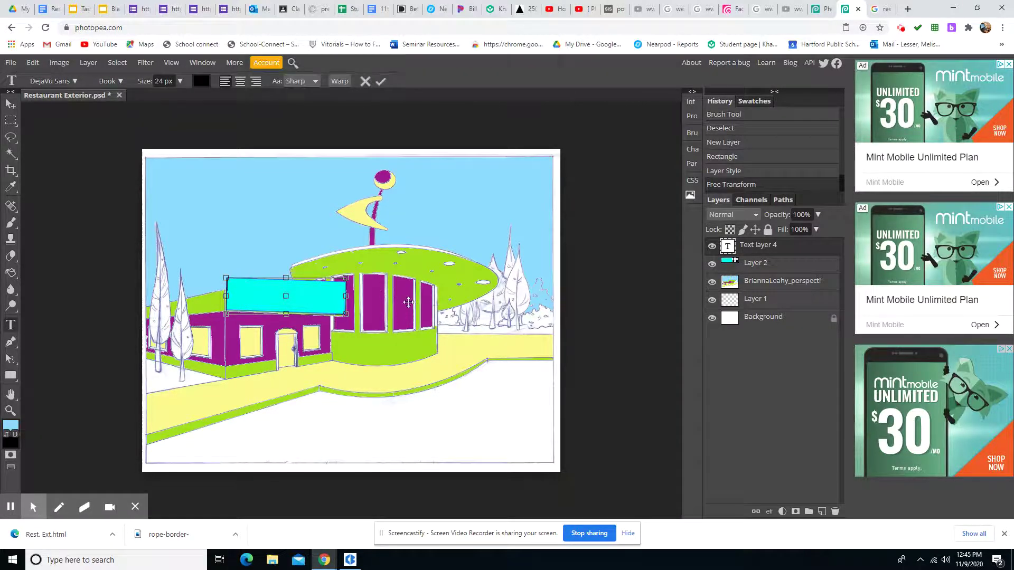
pyautogui.write('CO')
pyautogui.write('SMIC ')
pyautogui.write('C')
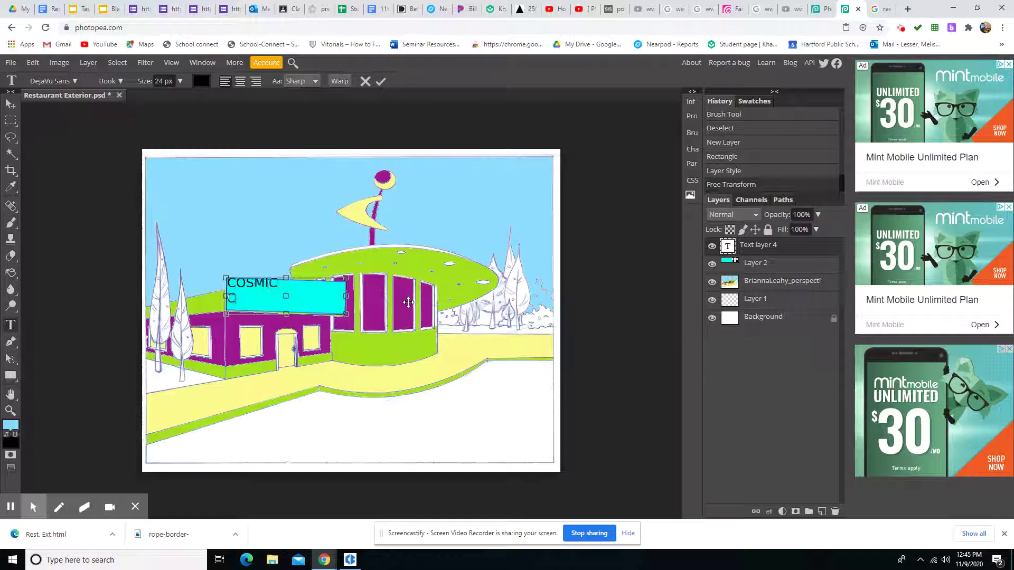
pyautogui.write('AFE')
# - Select all of the COSMIC CAFE text and set its font to Duplexide
pyautogui.moveTo(263, 300); pyautogui.dragTo(228, 284)
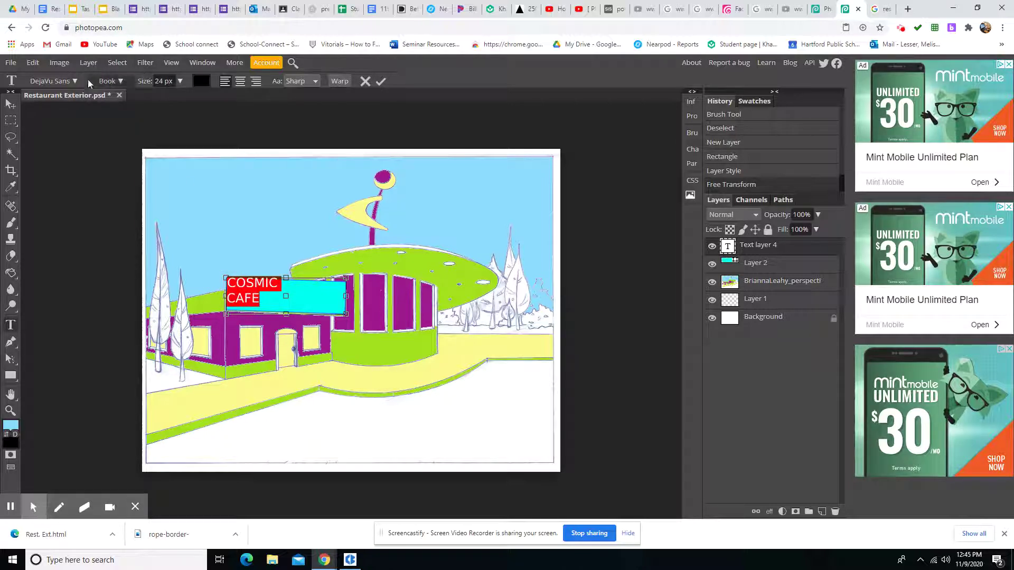
pyautogui.click(74, 82)
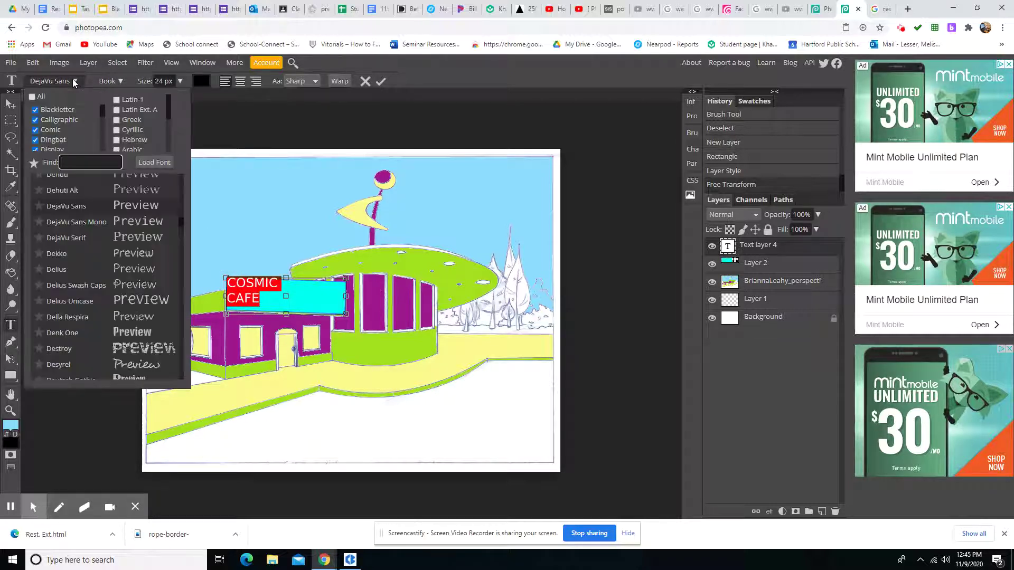
pyautogui.scroll(-6, 131, 256)
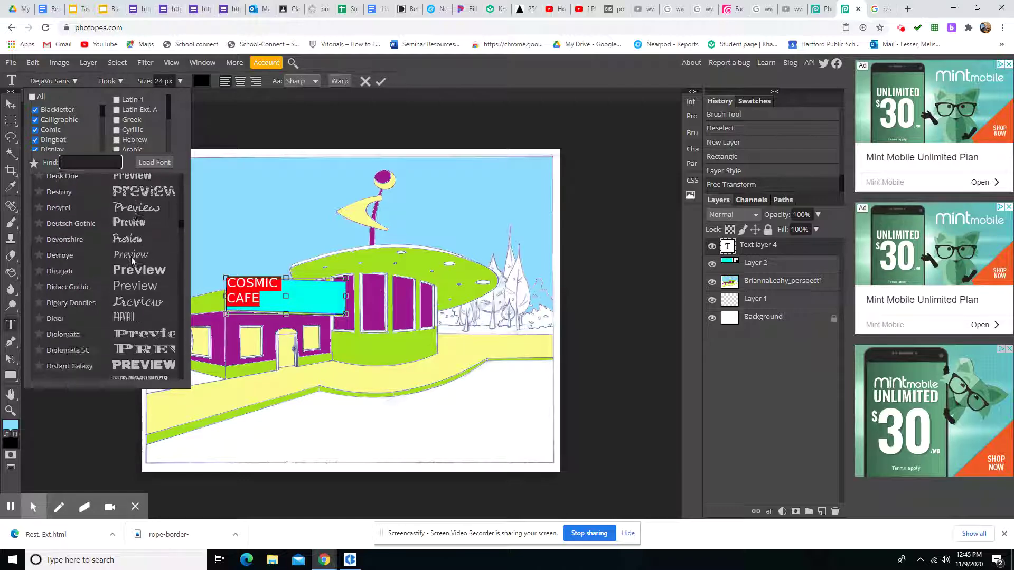
pyautogui.scroll(-5, 131, 262)
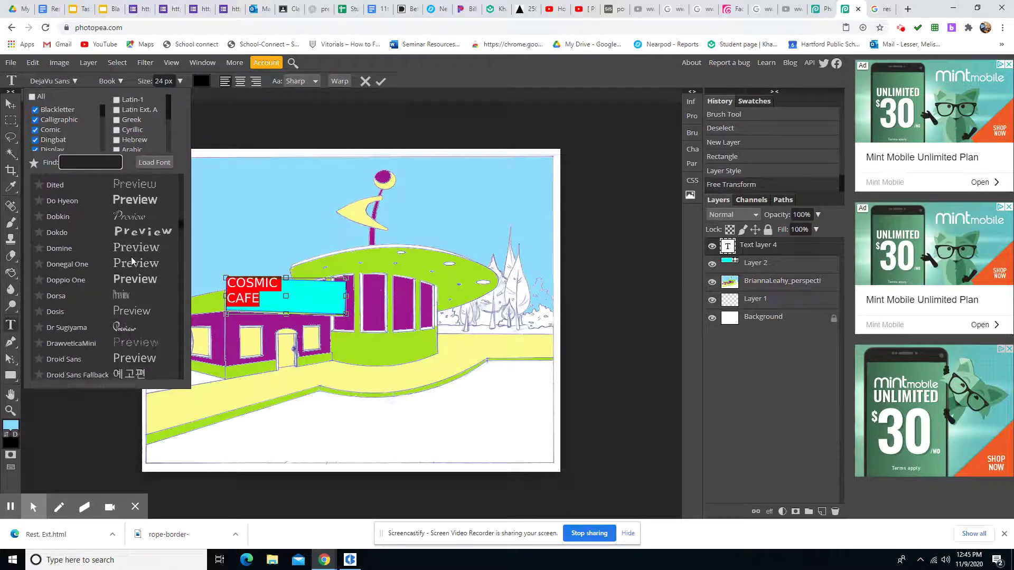
pyautogui.scroll(-2, 132, 261)
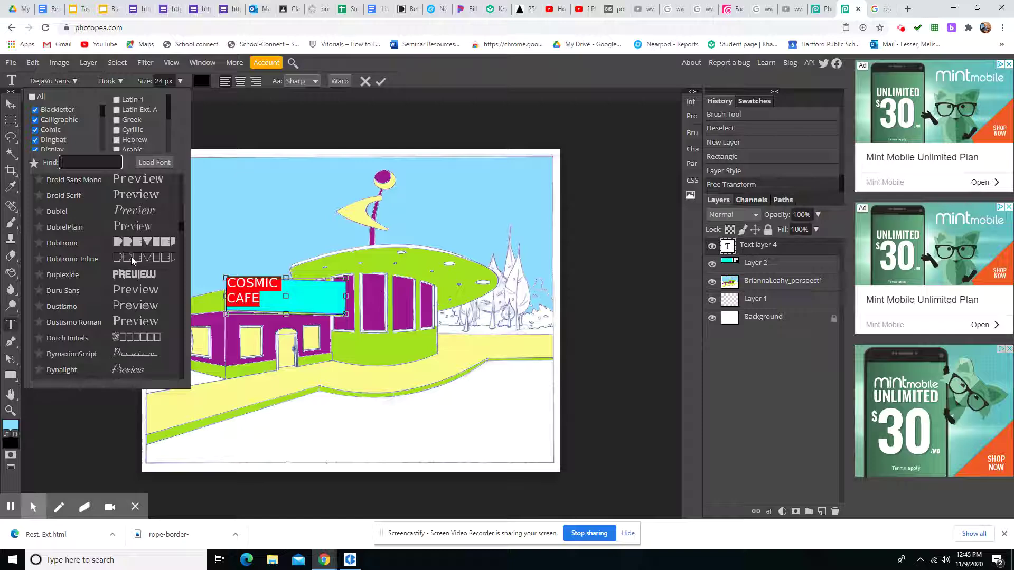
pyautogui.click(132, 240)
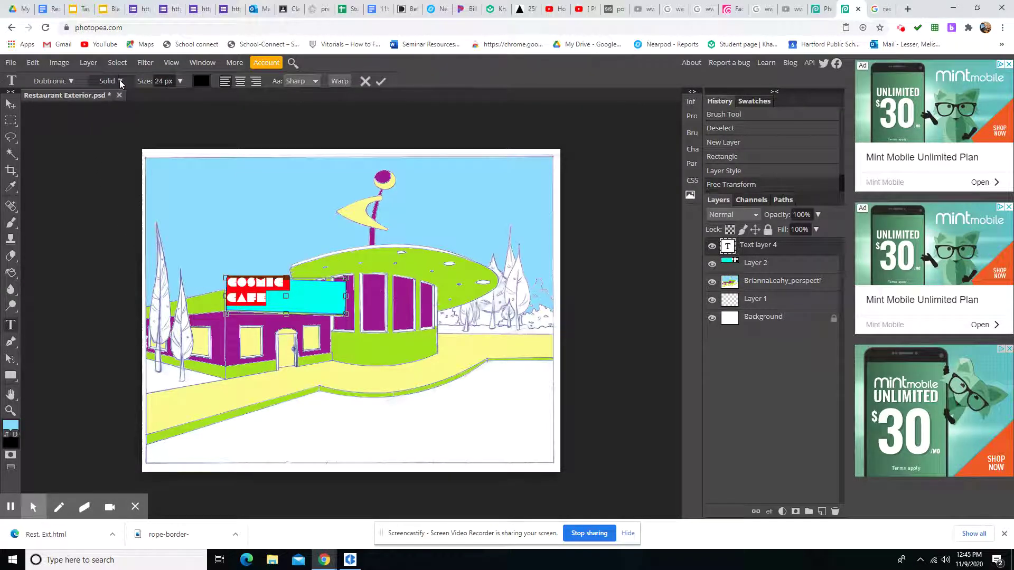
pyautogui.click(71, 84)
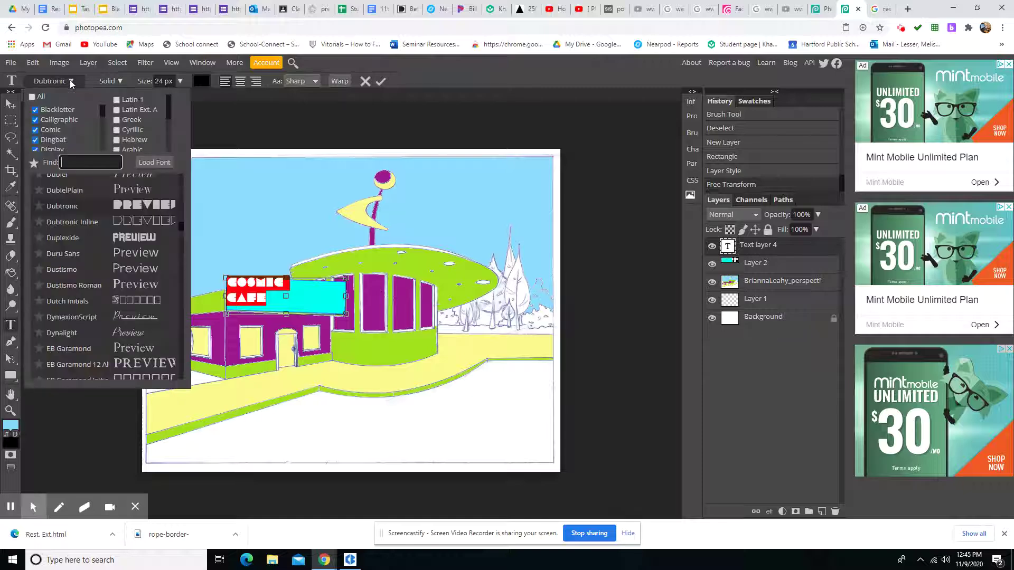
pyautogui.scroll(-2, 129, 317)
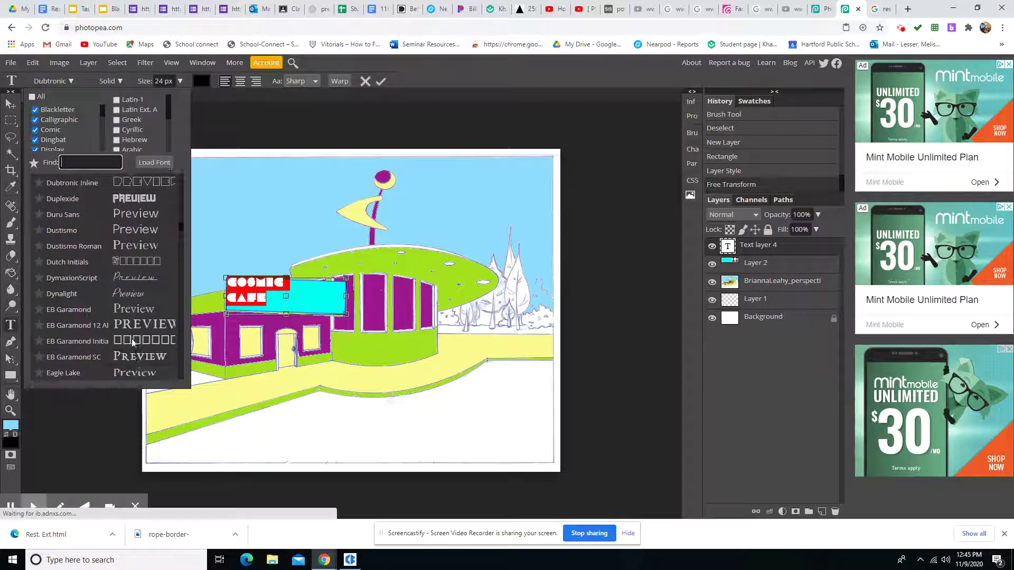
pyautogui.scroll(2, 132, 317)
pyautogui.click(139, 236)
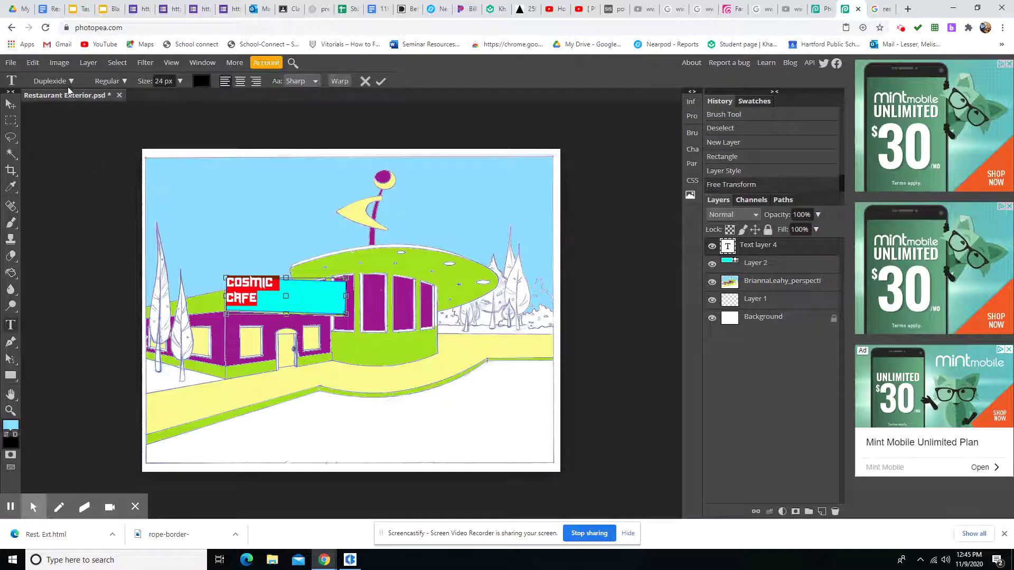
# - Set the size of the COSMIC CAFE text to 30 px
pyautogui.click(179, 81)
pyautogui.moveTo(166, 102); pyautogui.dragTo(160, 97)
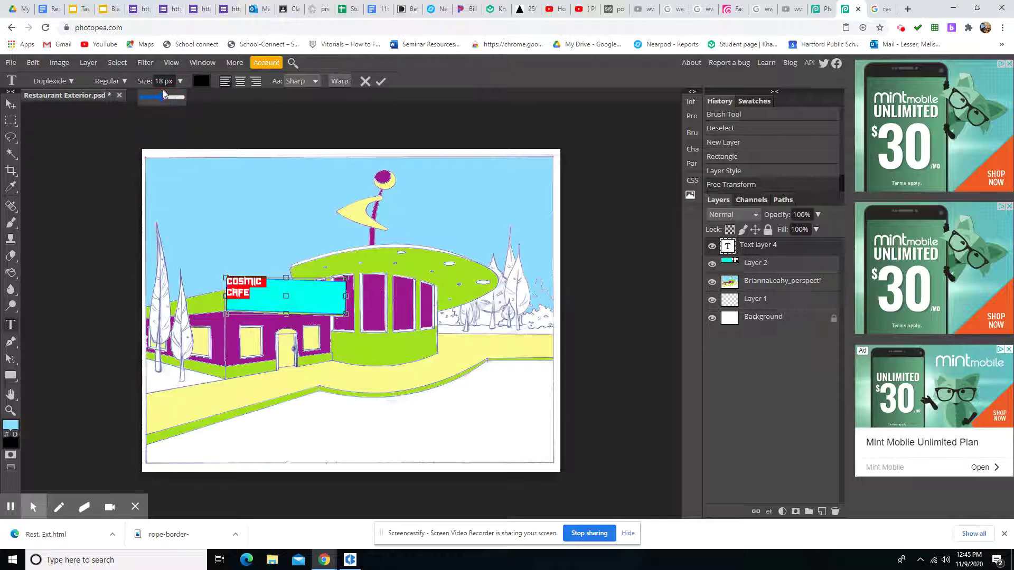
pyautogui.click(163, 82)
pyautogui.press('Return')
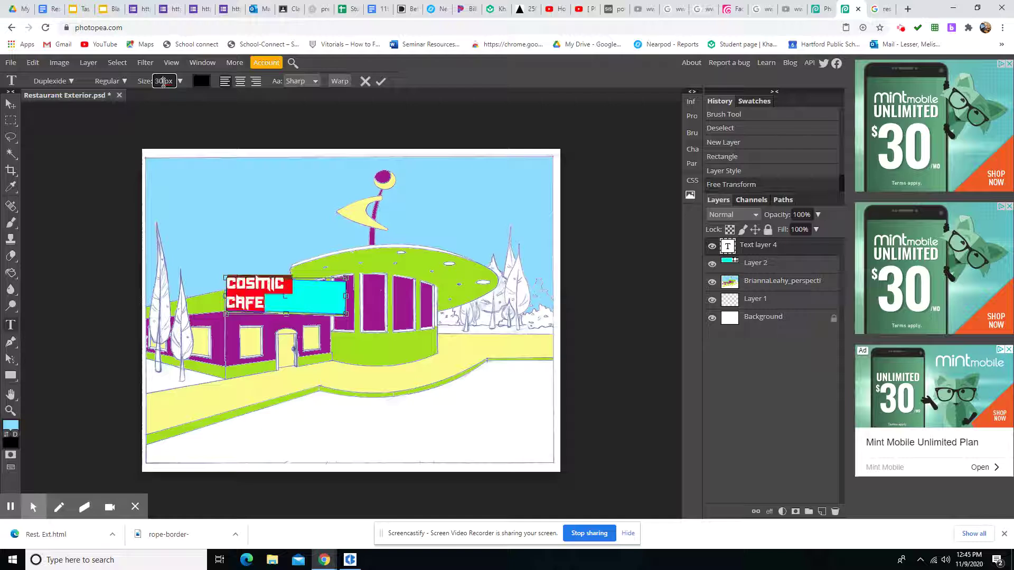
pyautogui.click(276, 299)
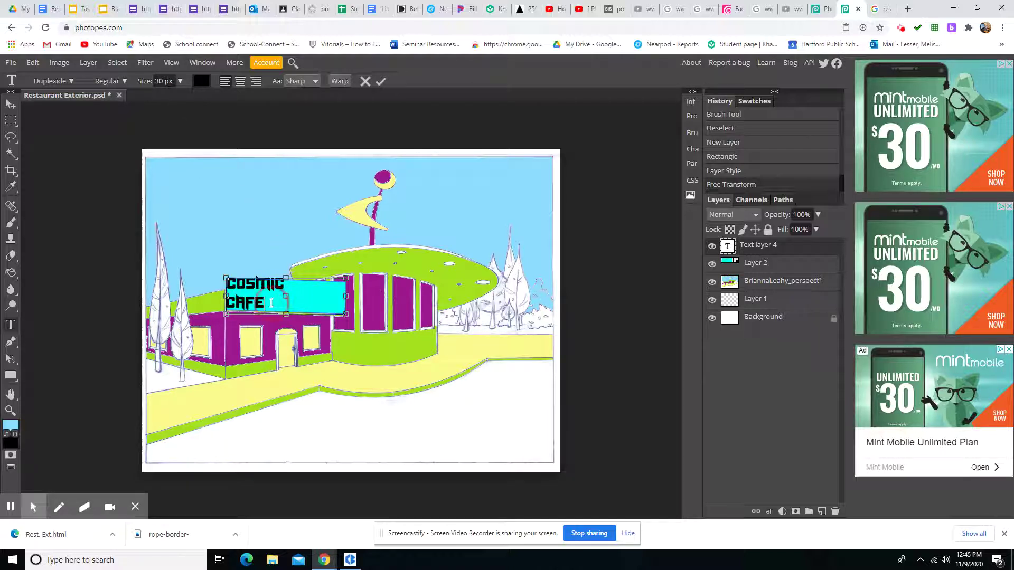
# - Select the whole COSMIC CAFE text and color it purple, hex 9e168f, from the saved swatches
pyautogui.moveTo(265, 304); pyautogui.dragTo(192, 124)
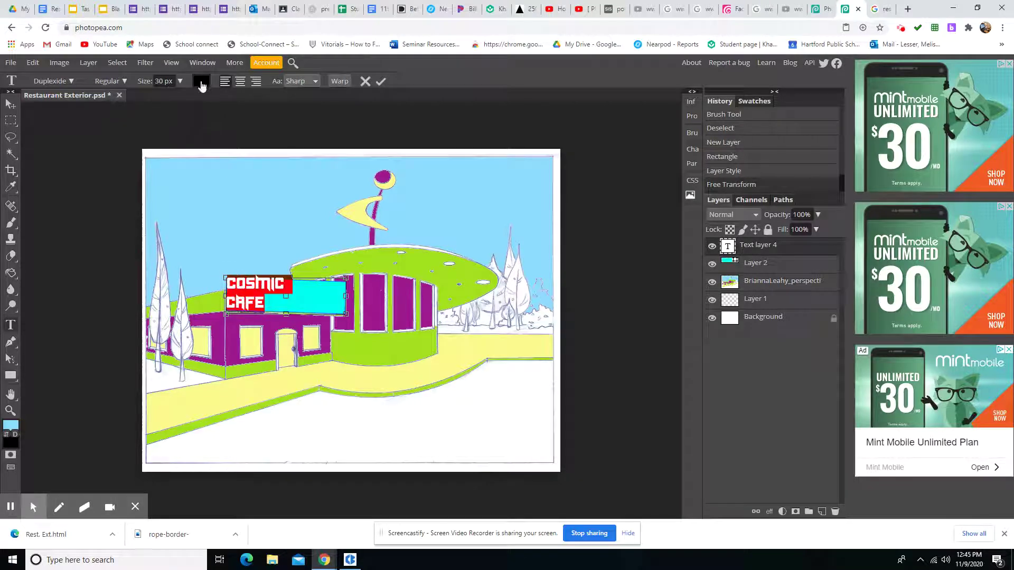
pyautogui.click(202, 82)
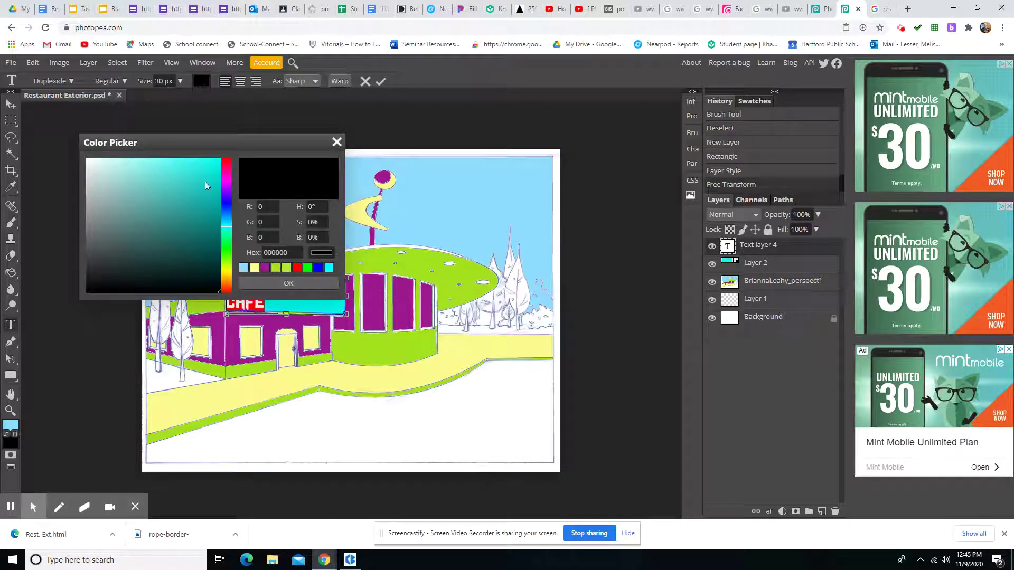
pyautogui.click(227, 251)
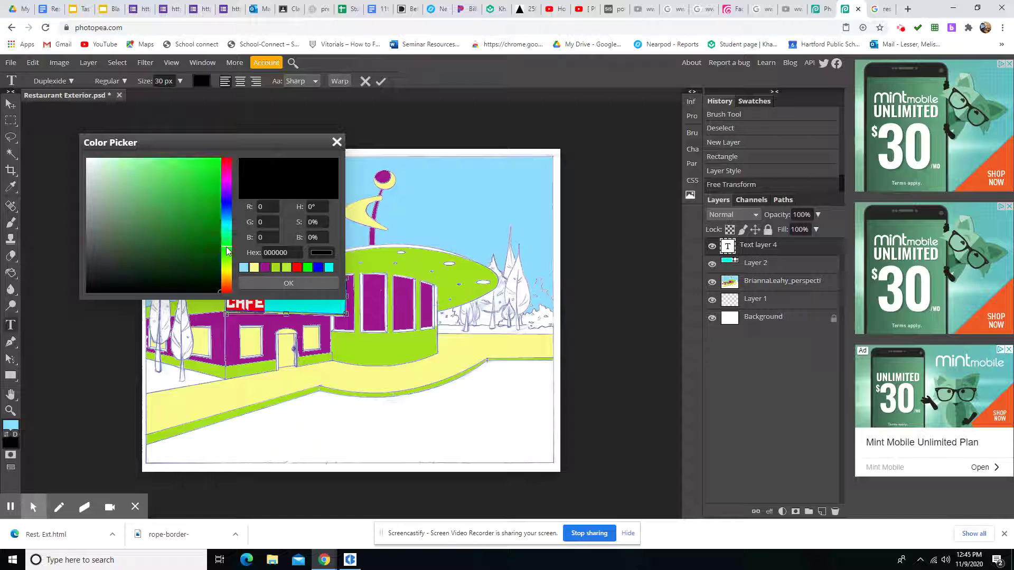
pyautogui.click(227, 242)
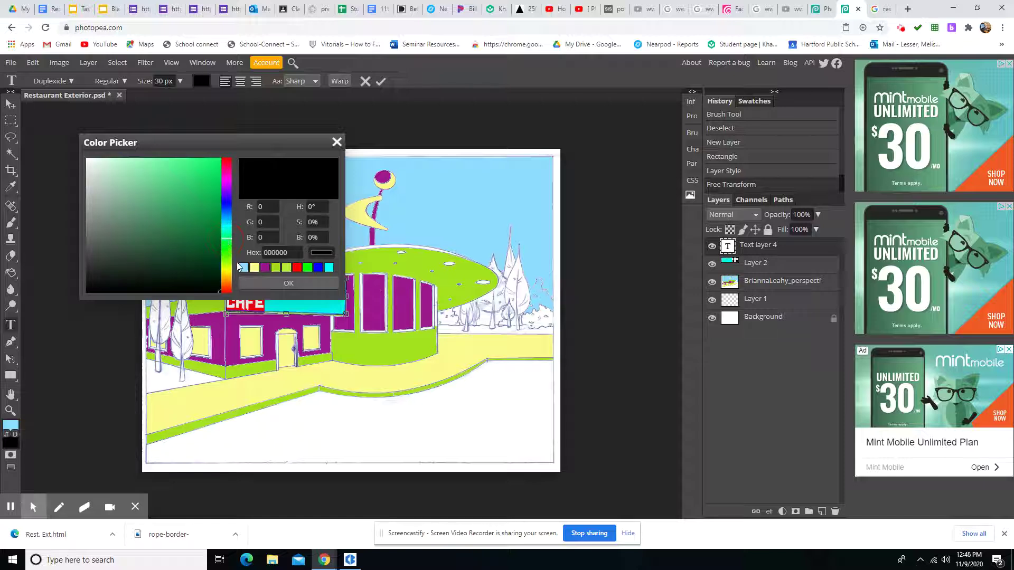
pyautogui.click(265, 267)
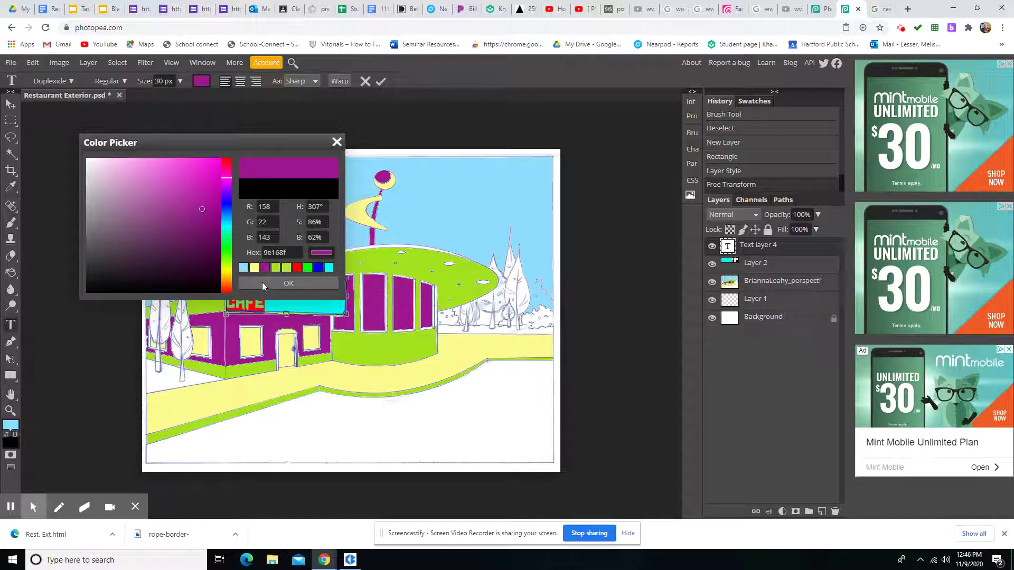
pyautogui.click(262, 281)
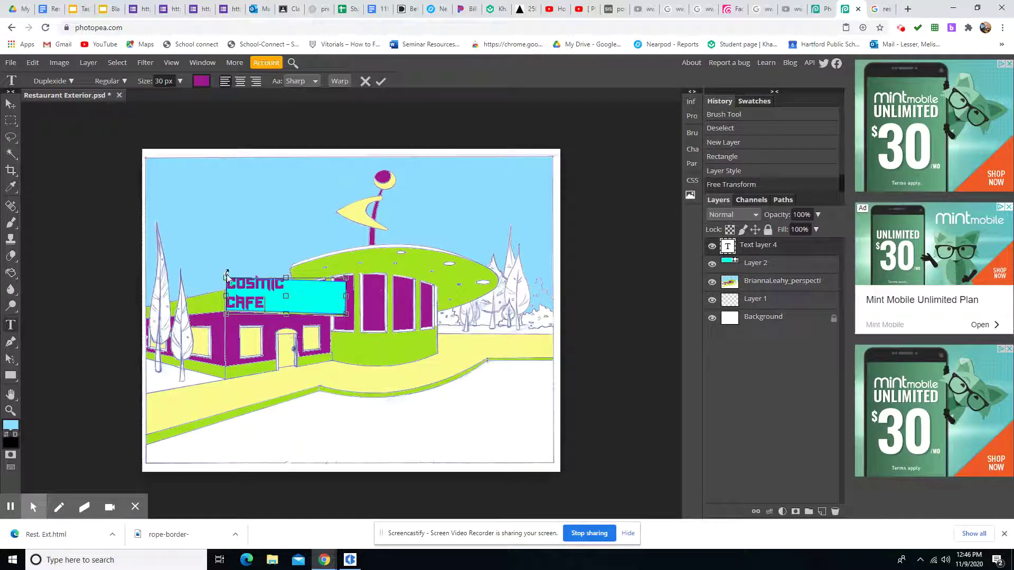
# - Fit the text box inside the sign with CAFE indented toward the sign's right end, commit the text, and make Layer 2 active
pyautogui.moveTo(226, 275); pyautogui.dragTo(228, 278)
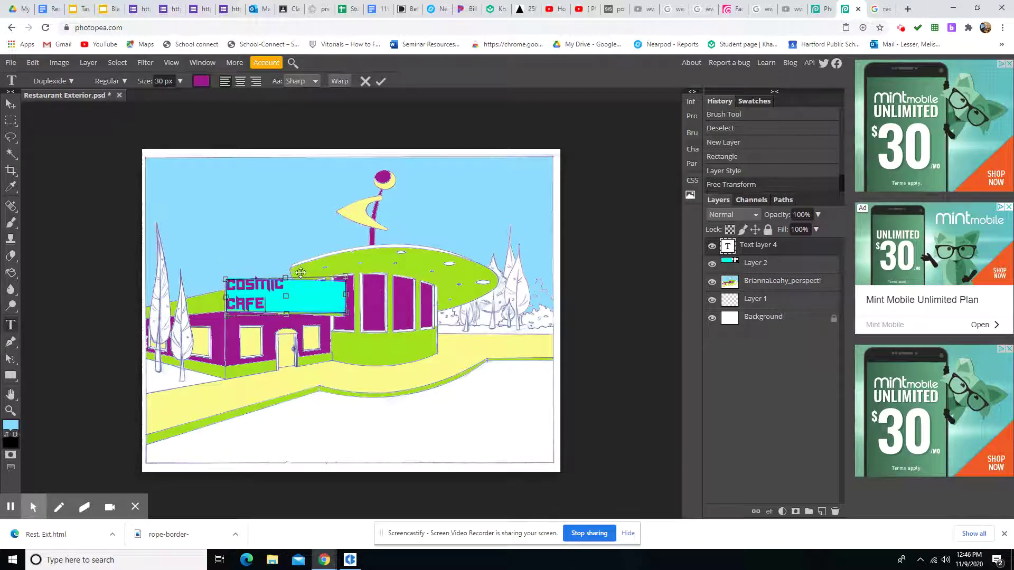
pyautogui.moveTo(285, 278); pyautogui.dragTo(288, 282)
pyautogui.moveTo(225, 300); pyautogui.dragTo(230, 300)
pyautogui.moveTo(348, 298); pyautogui.dragTo(344, 297)
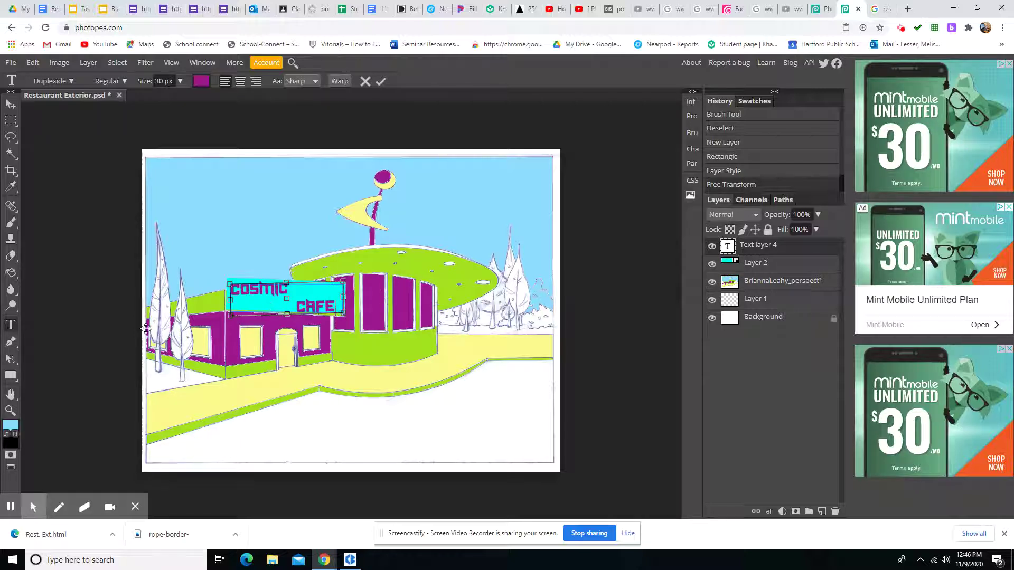
pyautogui.click(9, 104)
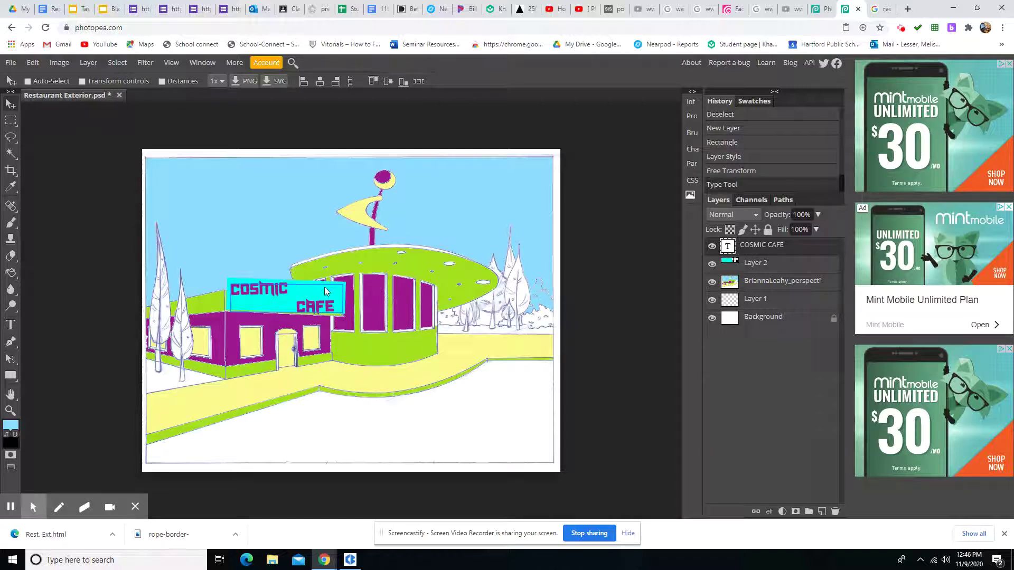
pyautogui.click(775, 264)
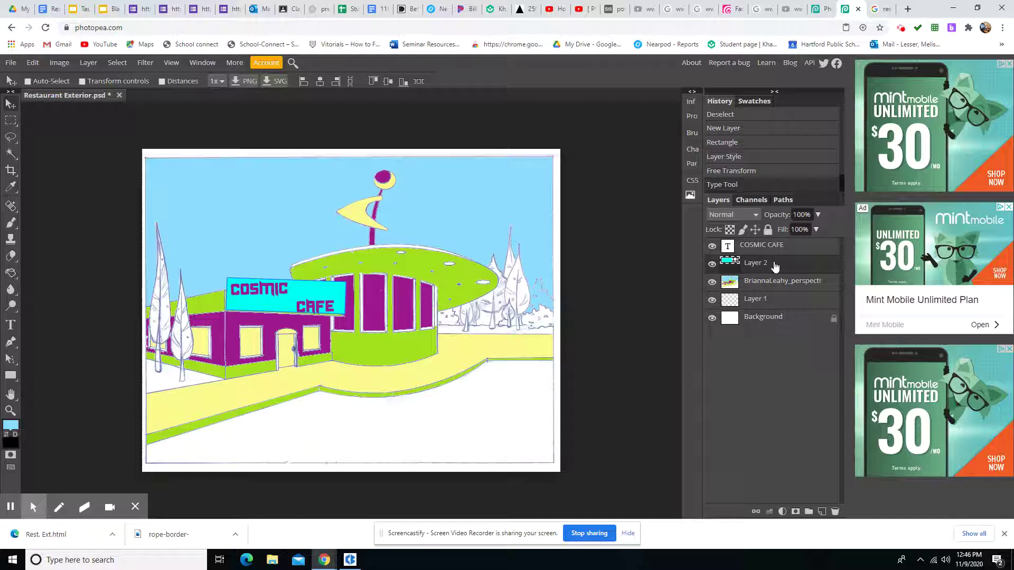
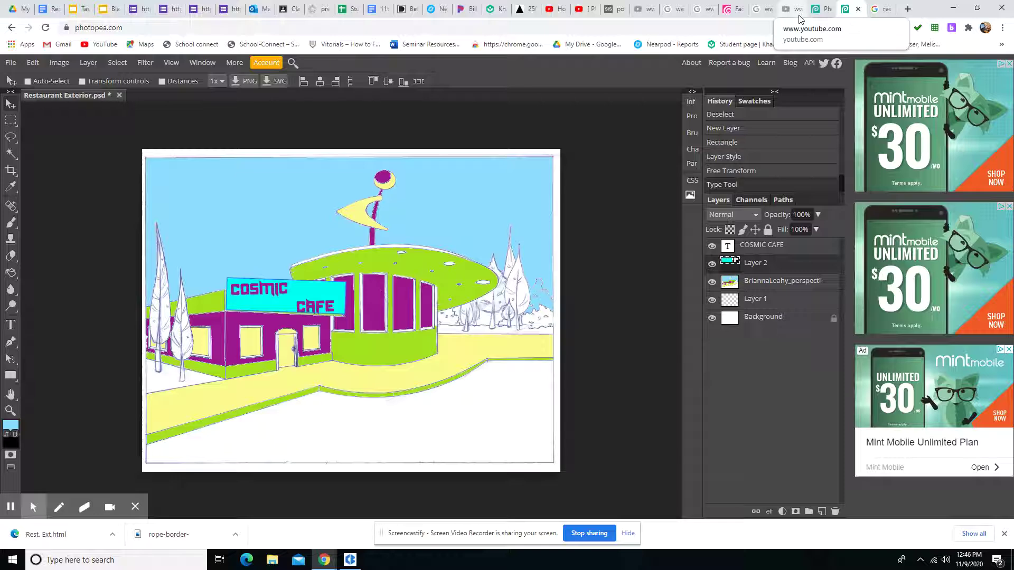
# - Search Google for "cosmic cafe logo" in a new browser tab and show the image results
pyautogui.click(908, 8)
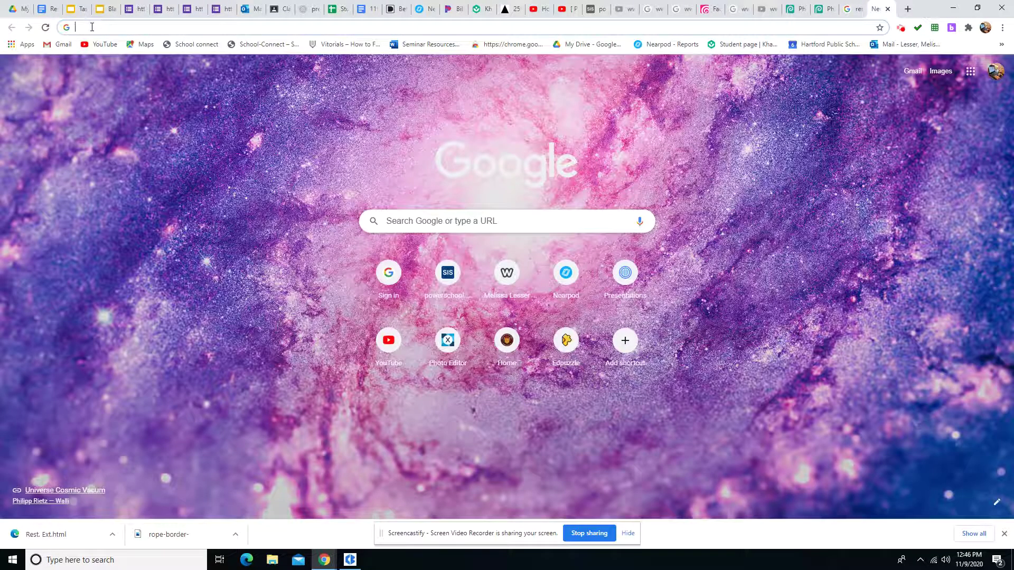
pyautogui.click(92, 27)
pyautogui.write('cosmi')
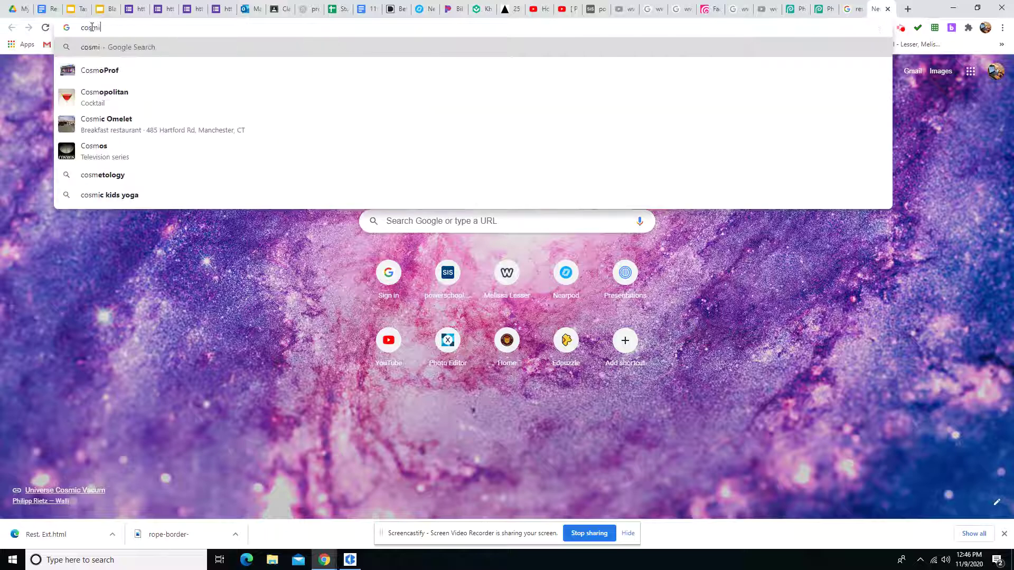
pyautogui.write('c caf')
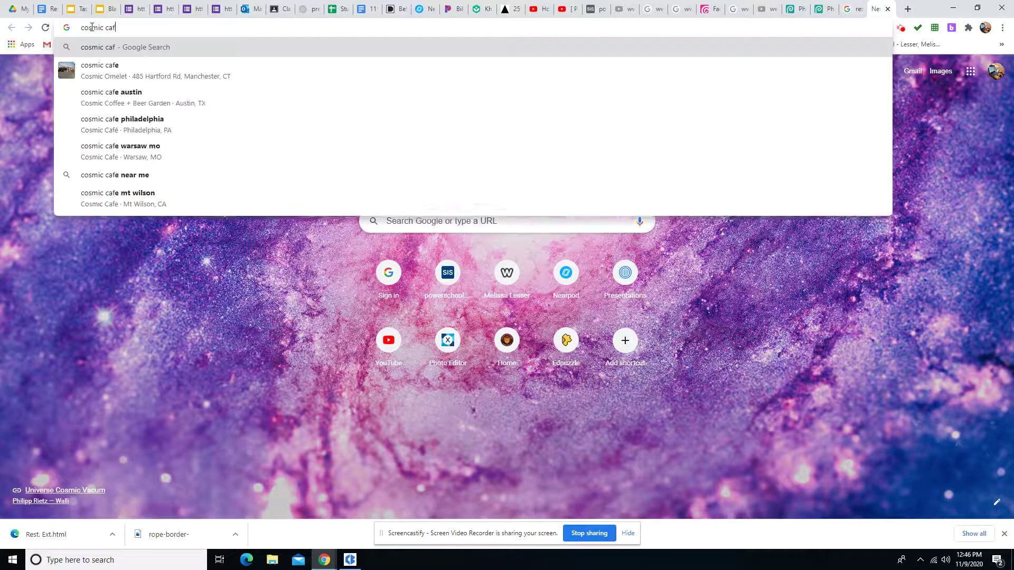
pyautogui.write('e logog')
pyautogui.press('Return')
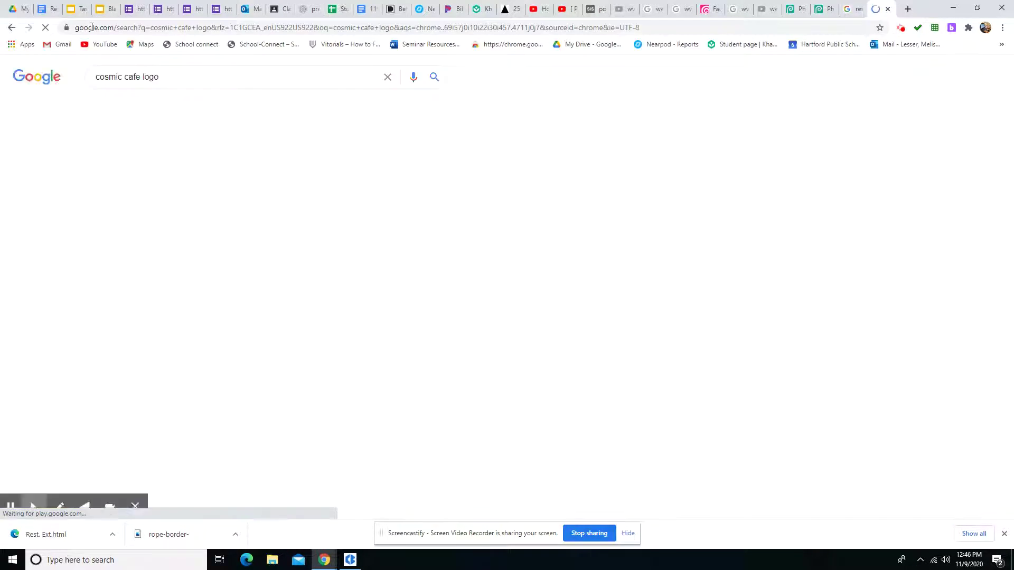
pyautogui.click(147, 107)
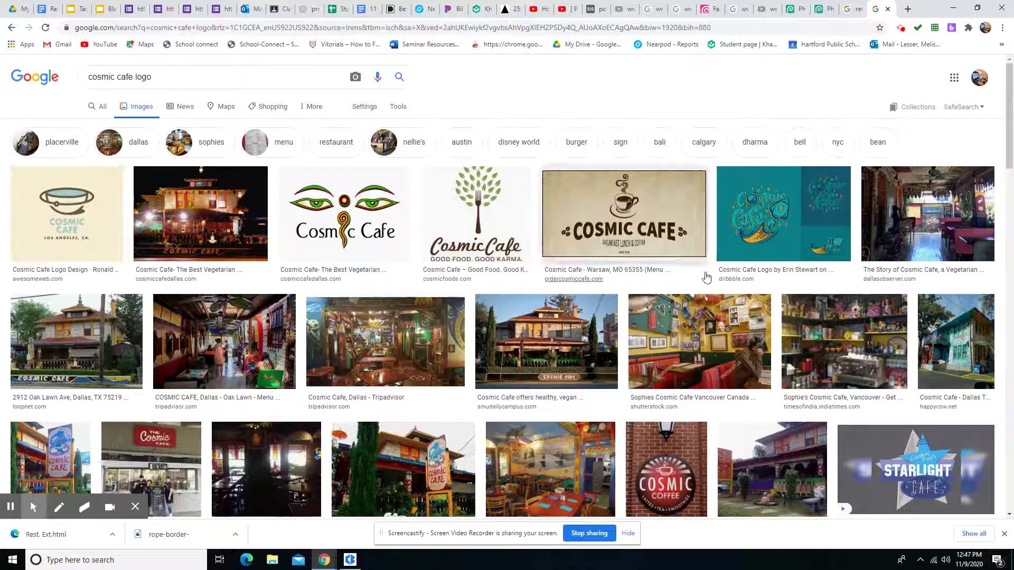
# - Browse the image results, open the cream logo with the ringed cup and save it to the Desktop as CosmicCafe in JPEG format
pyautogui.click(789, 214)
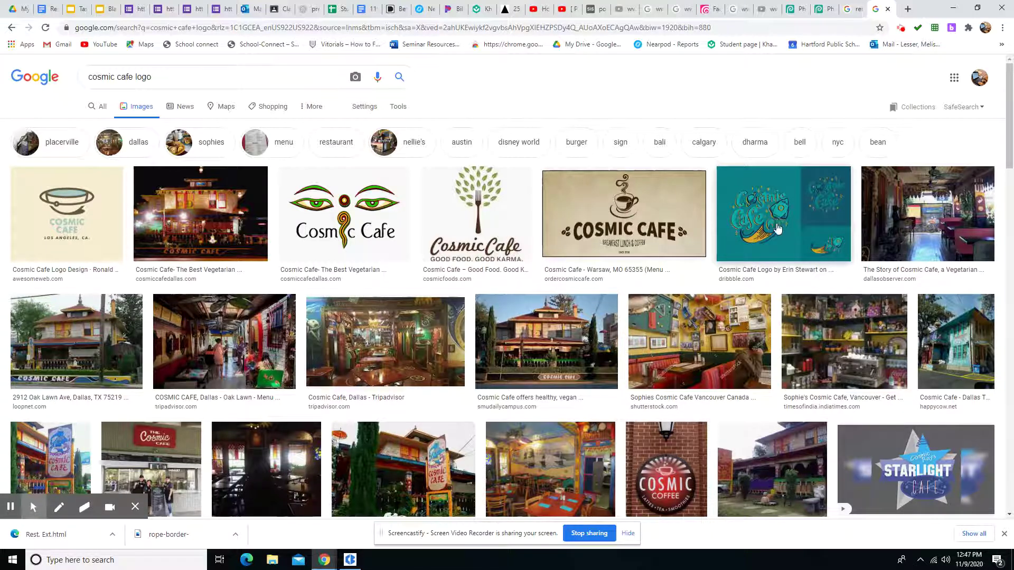
pyautogui.scroll(-1, 777, 242)
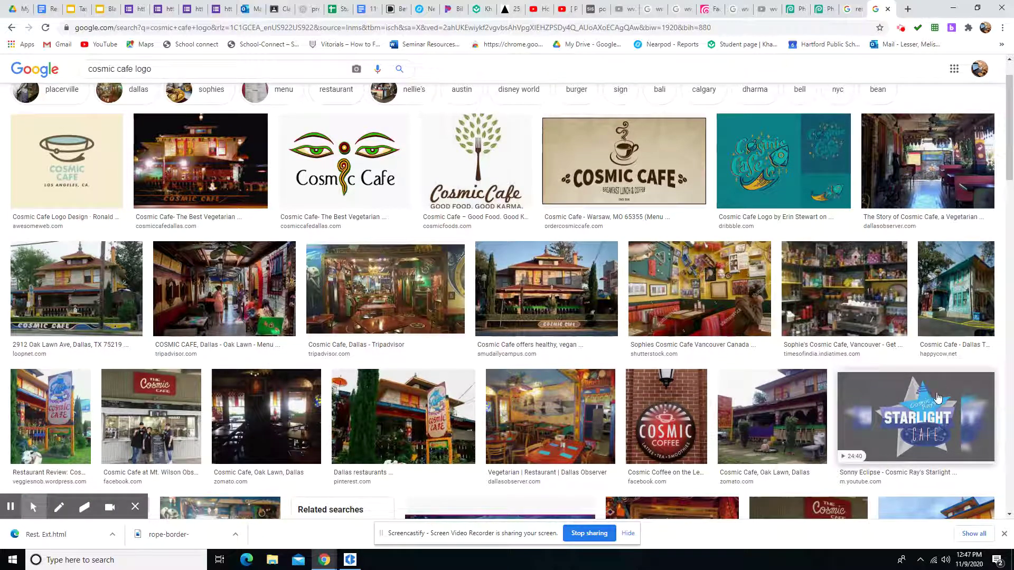
pyautogui.scroll(-3, 349, 365)
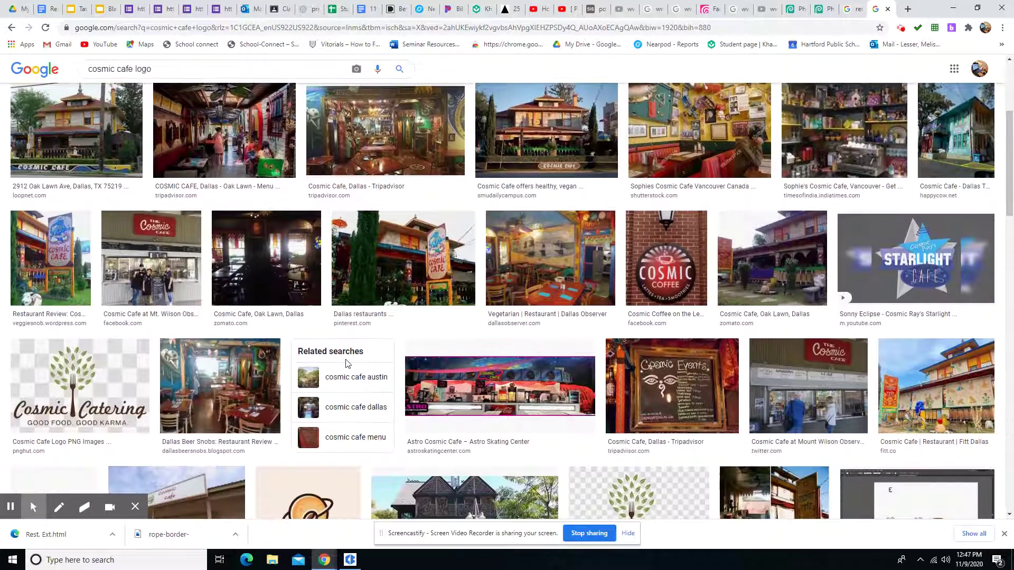
pyautogui.scroll(4, 347, 364)
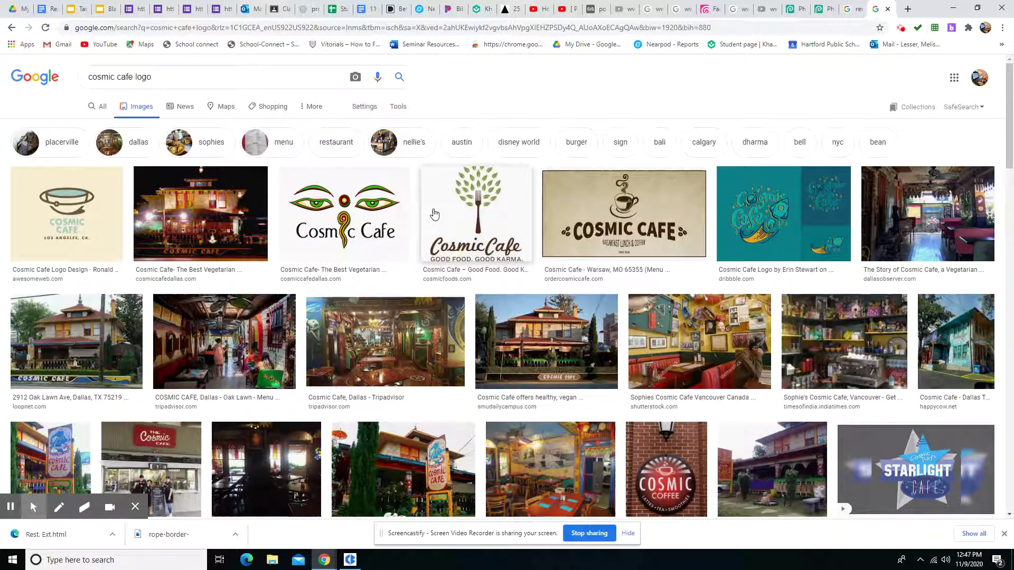
pyautogui.click(79, 212)
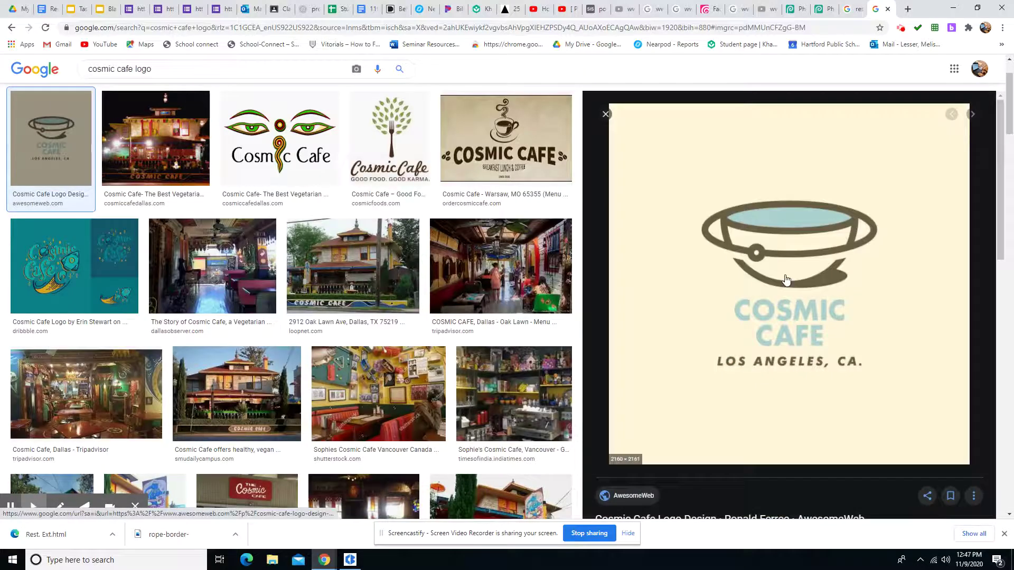
pyautogui.rightClick(786, 280)
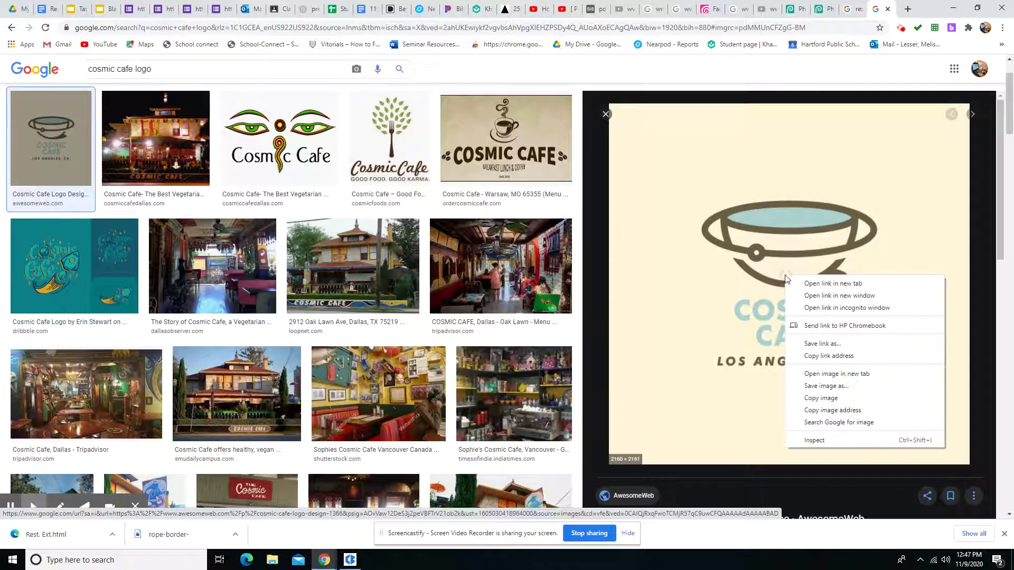
pyautogui.click(824, 386)
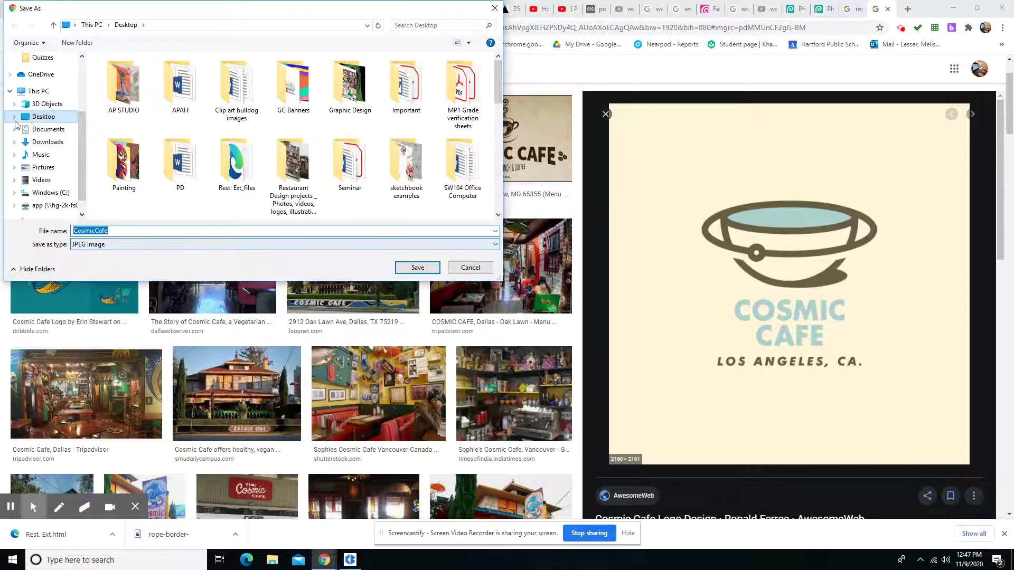
pyautogui.click(403, 271)
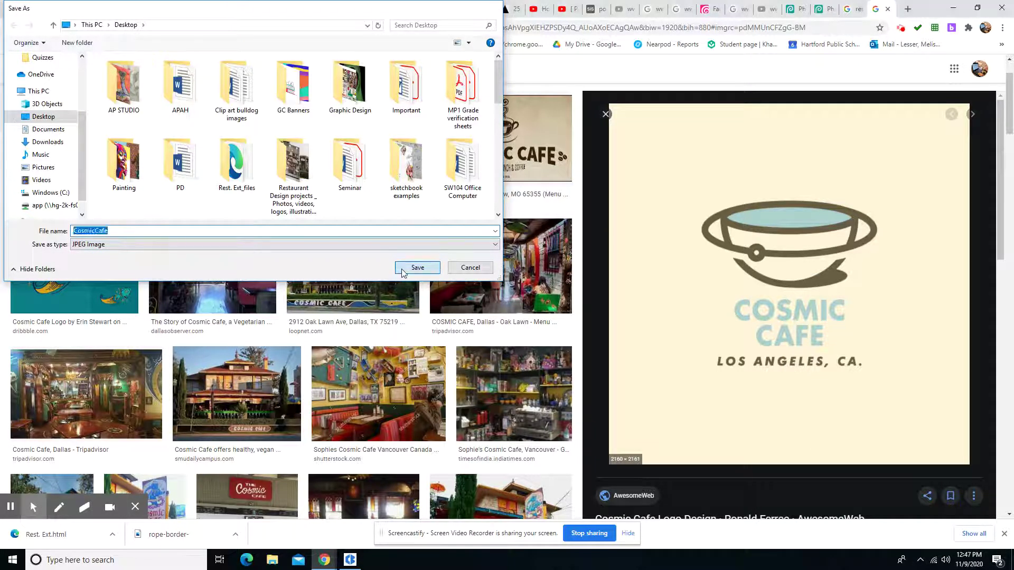
# - Switch back to Photopea, place the CosmicCafe image from the Desktop into the restaurant drawing and commit it at its default size
pyautogui.click(822, 9)
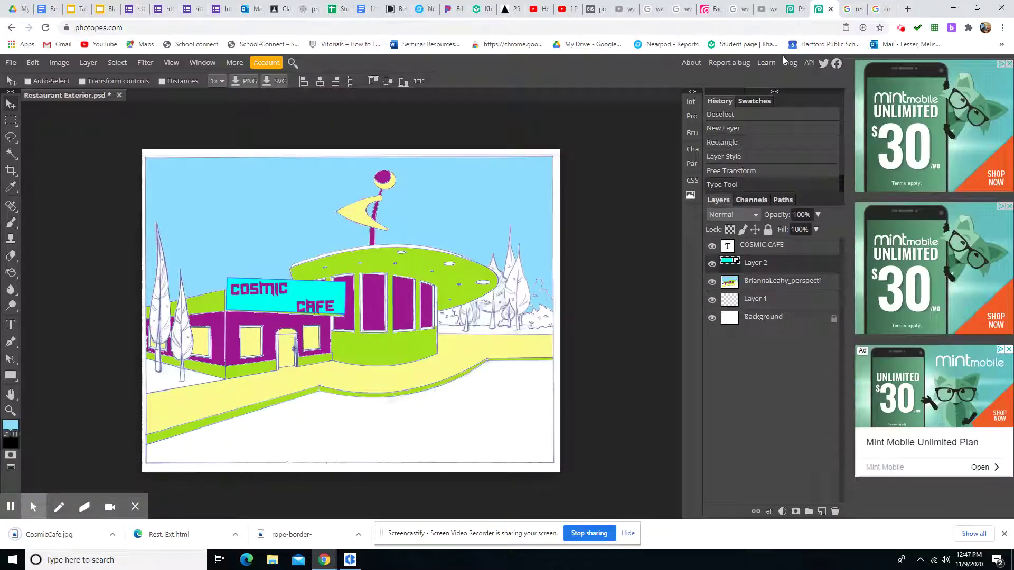
pyautogui.click(10, 67)
pyautogui.click(30, 112)
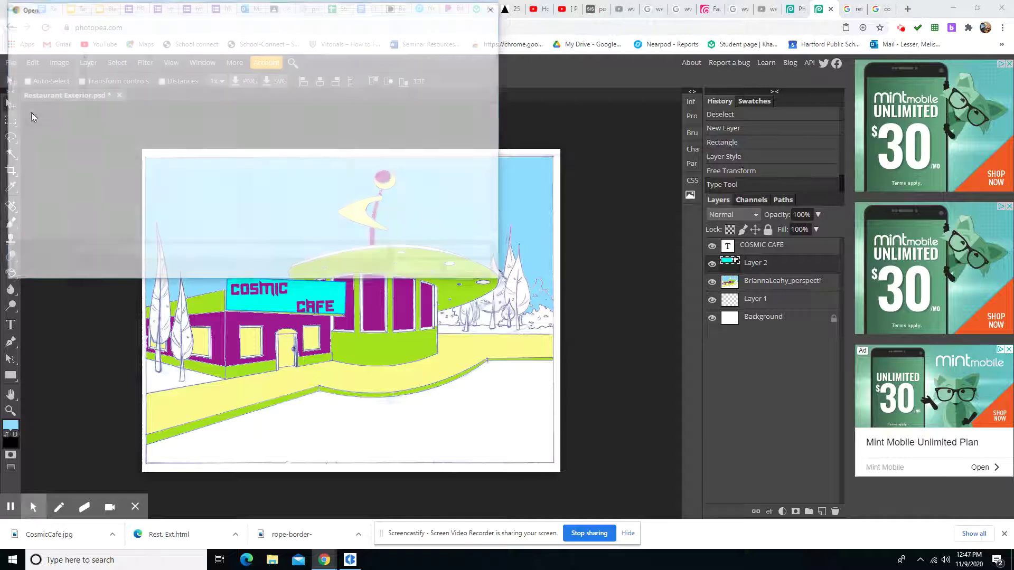
pyautogui.scroll(-4, 285, 185)
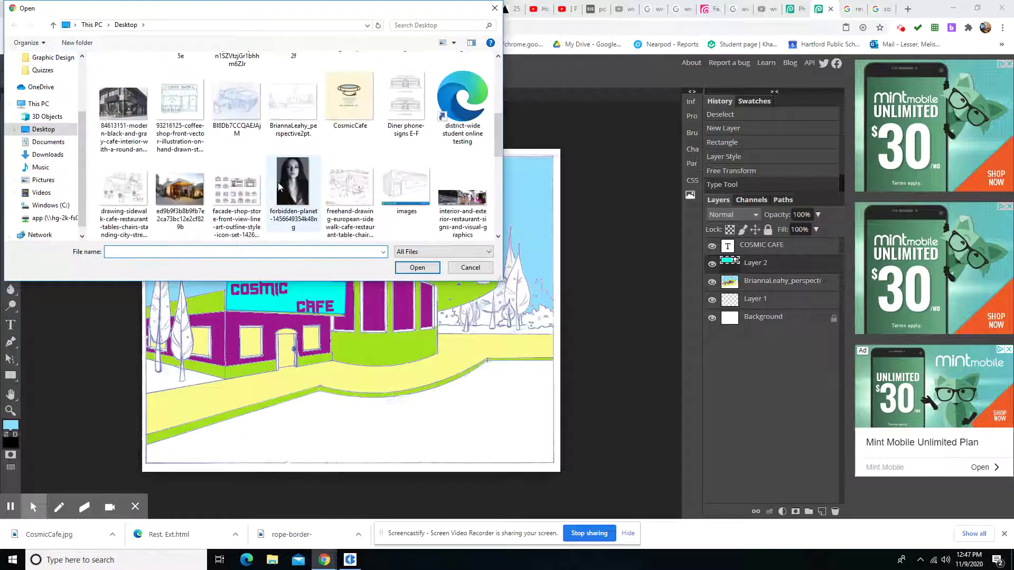
pyautogui.click(349, 98)
pyautogui.click(417, 268)
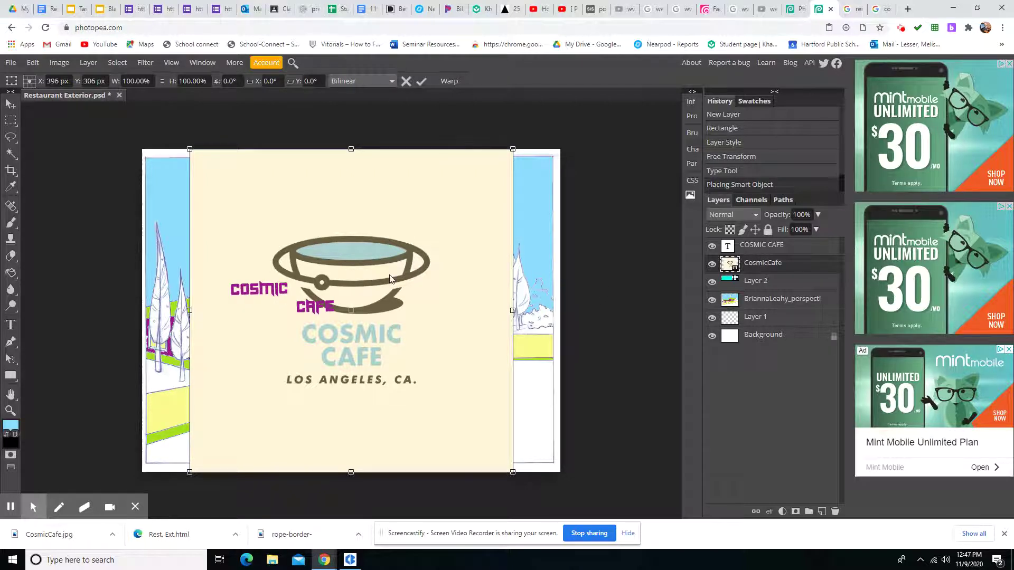
pyautogui.press('Return')
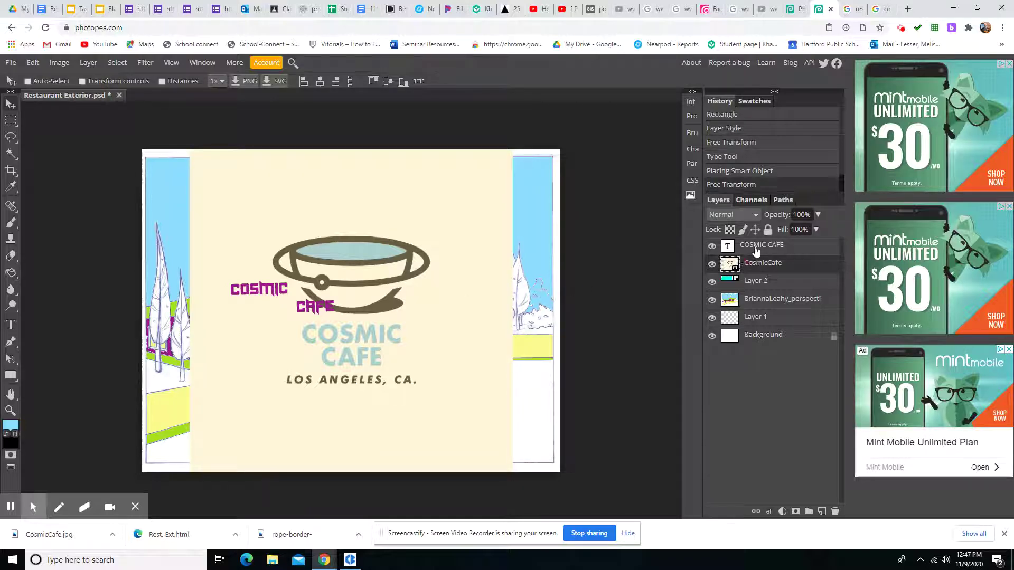
# - Reorder the COSMIC CAFE text layer beneath the CosmicCafe logo layer and rasterize the logo layer
pyautogui.moveTo(756, 250); pyautogui.dragTo(763, 273)
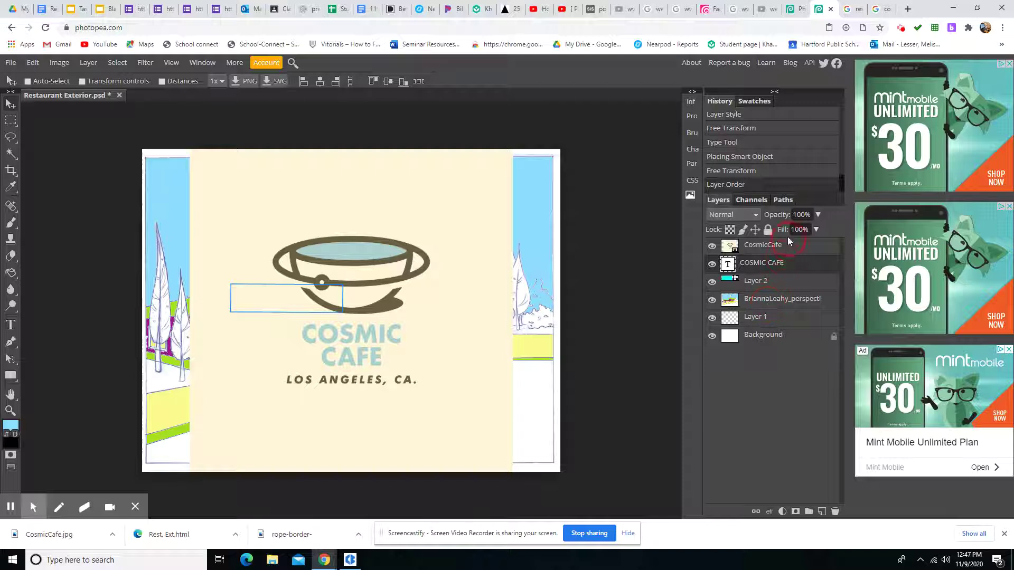
pyautogui.click(791, 250)
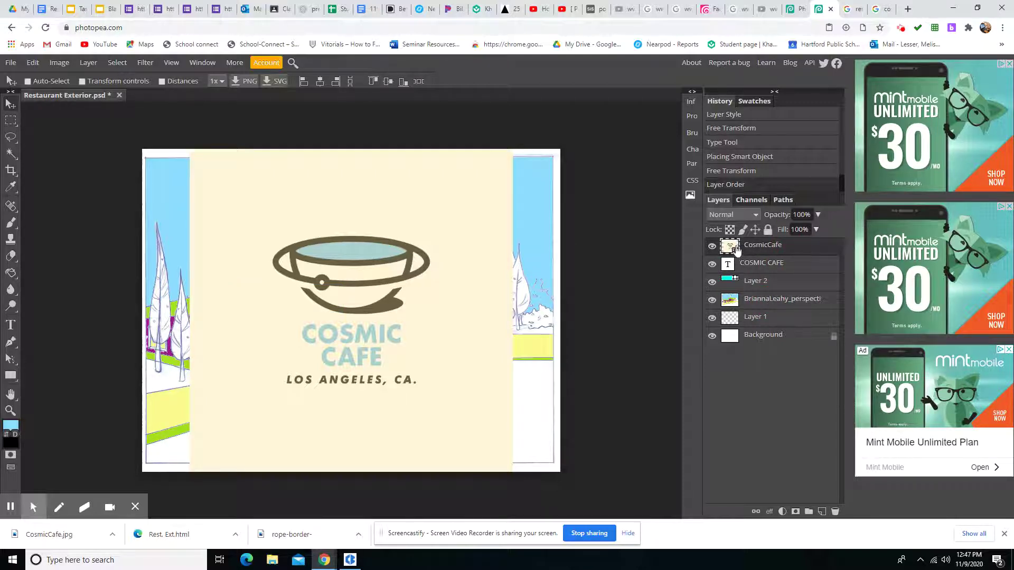
pyautogui.click(88, 62)
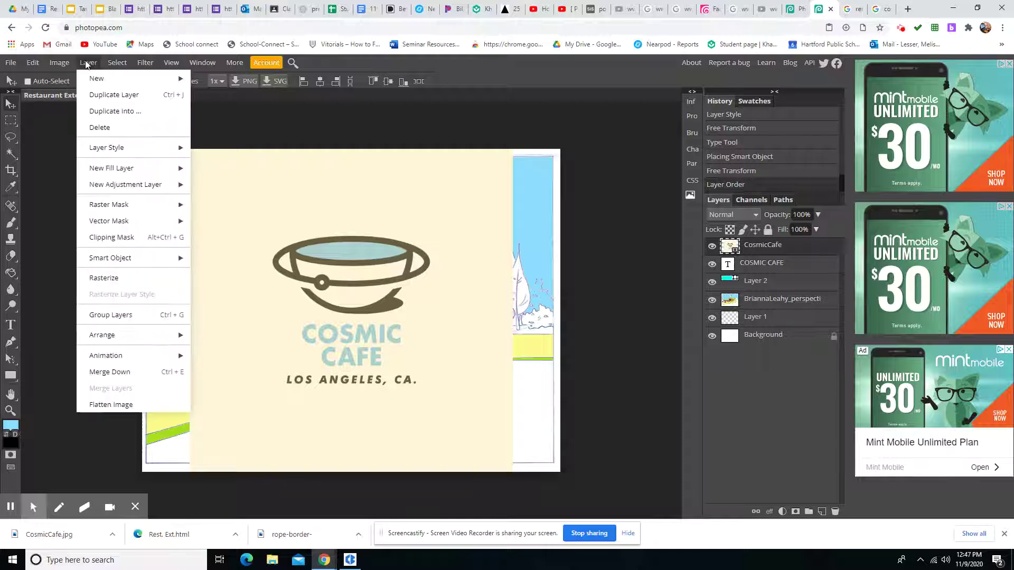
pyautogui.click(121, 278)
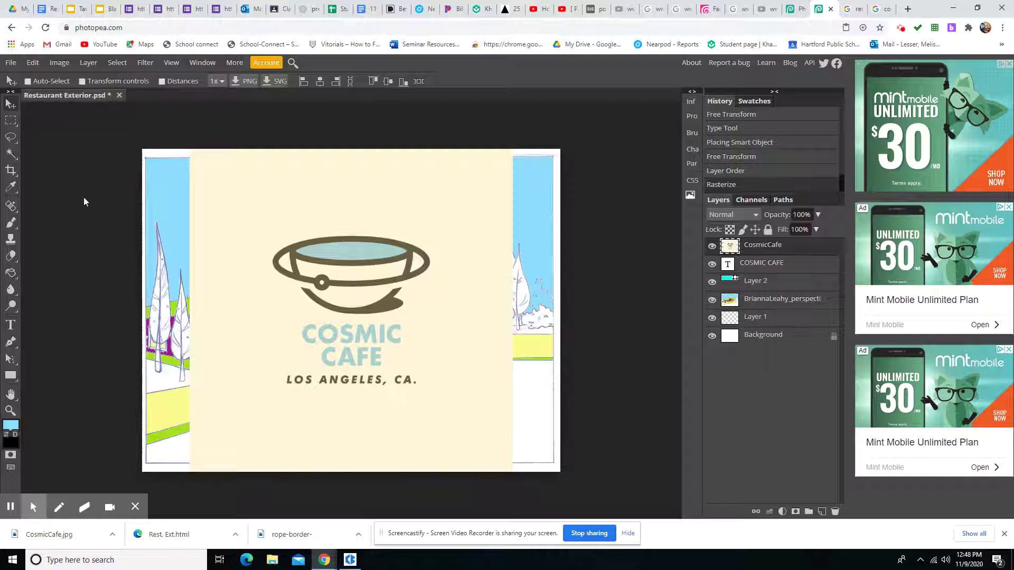
# - Select the cream background of the CosmicCafe logo with the Magic Wand
pyautogui.rightClick(10, 155)
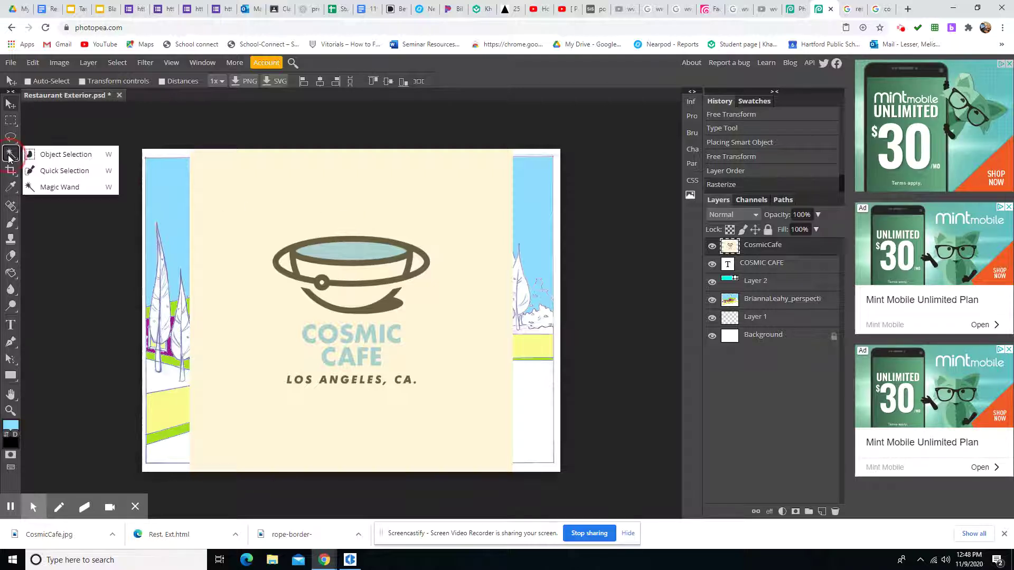
pyautogui.click(52, 188)
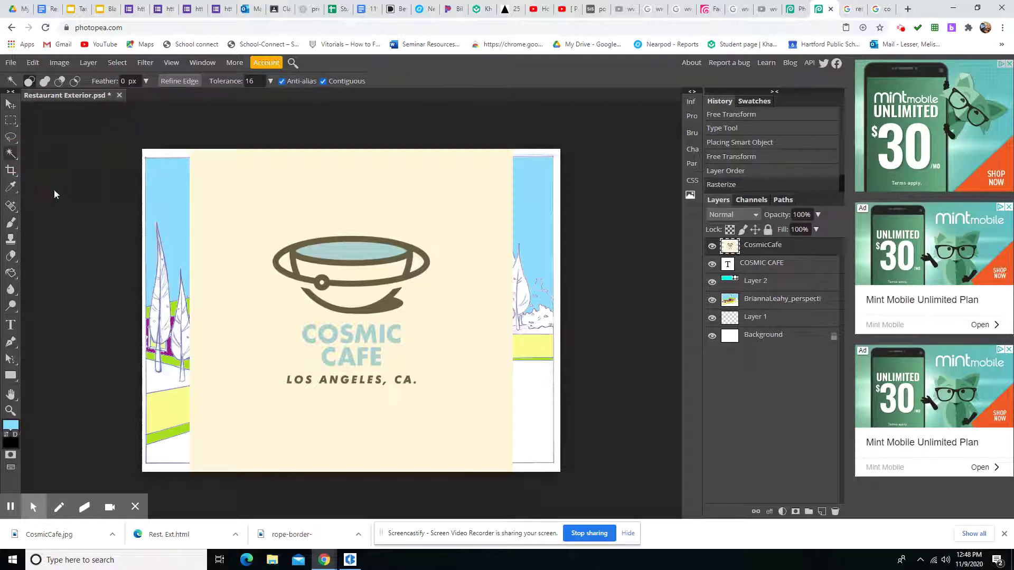
pyautogui.click(226, 213)
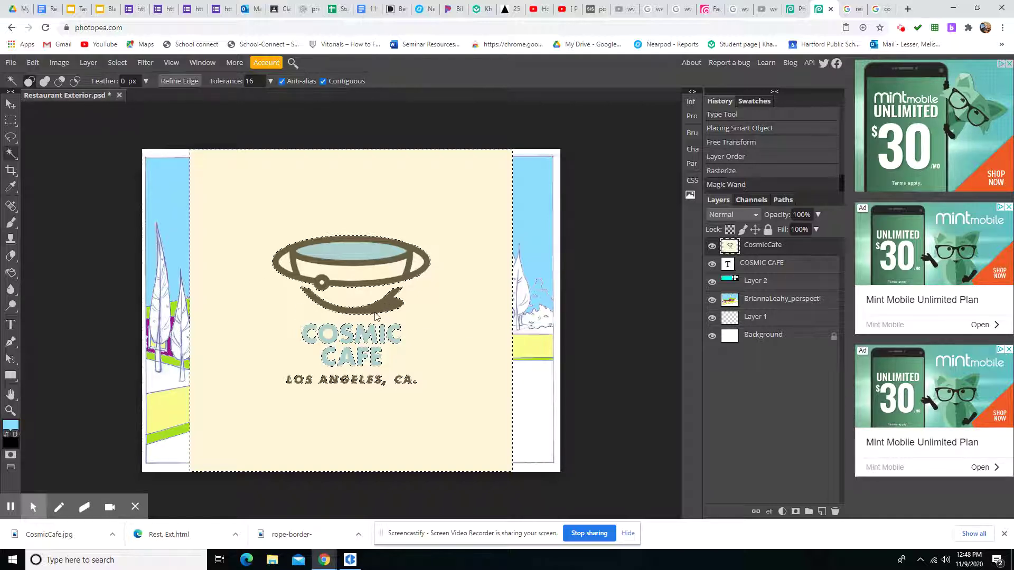
# - Try to adjust the Magic Wand selection at the dark swoosh beneath the cup, and clear the selection
pyautogui.press('shift')
pyautogui.keyDown('shift'); pyautogui.click(387, 309); pyautogui.keyUp('shift')
pyautogui.keyDown('shift'); pyautogui.click(377, 309); pyautogui.keyUp('shift')
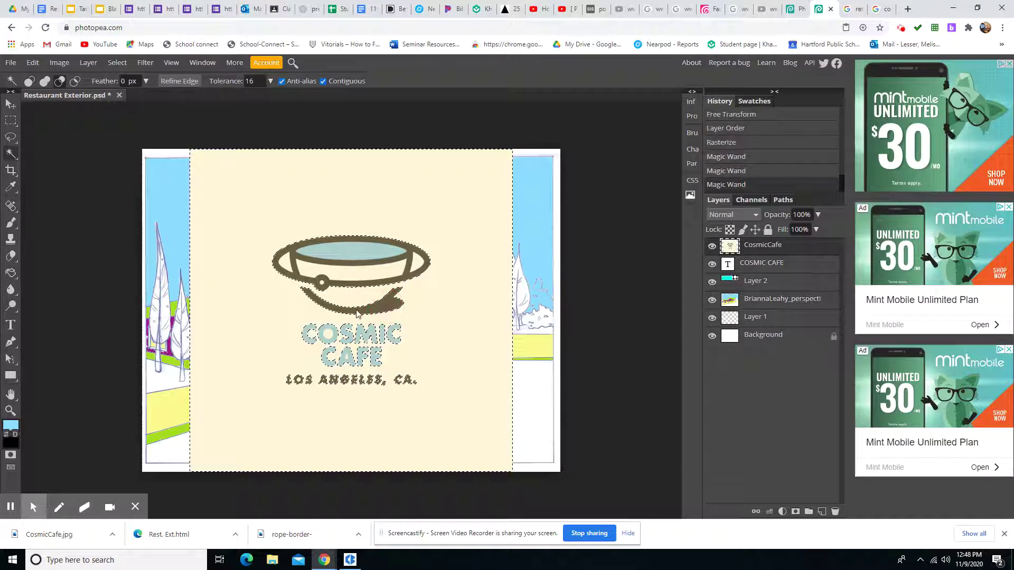
pyautogui.click(343, 305)
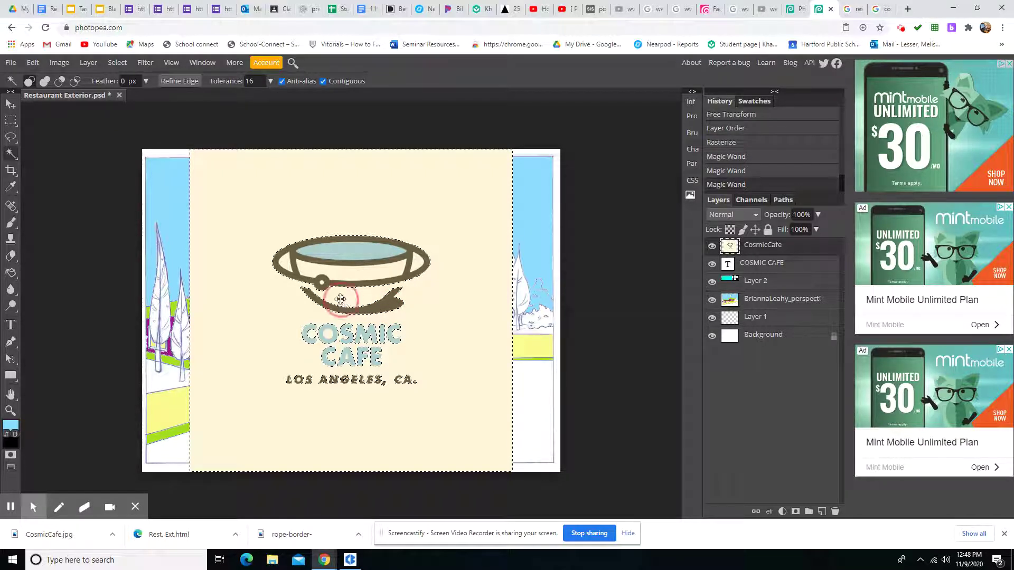
# - Reselect the logo's cream background with the Magic Wand and add parts of the COSMIC CAFE letters and the tagline to the selection
pyautogui.click(261, 329)
pyautogui.keyDown('shift'); pyautogui.click(314, 337); pyautogui.keyUp('shift')
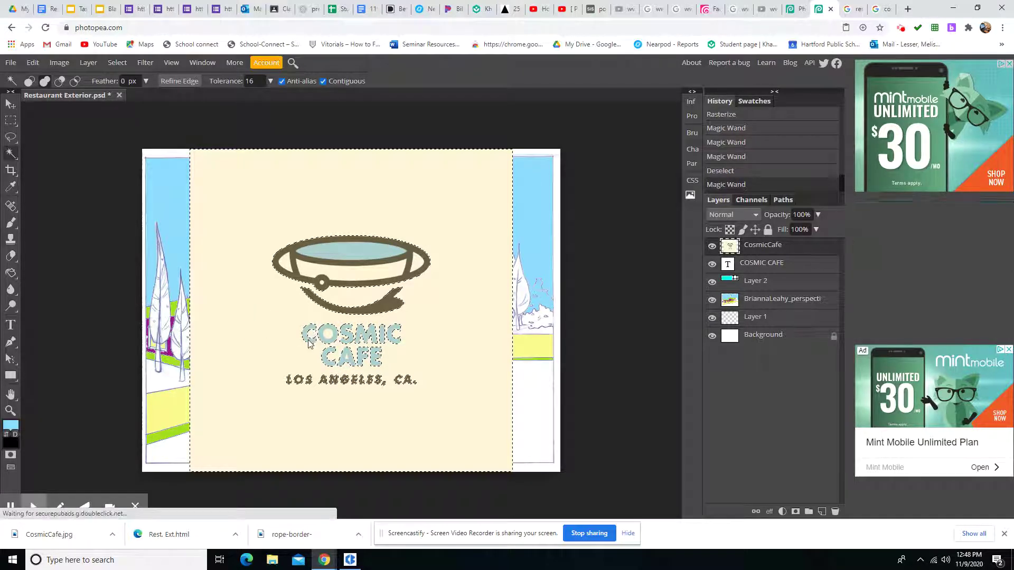
pyautogui.keyDown('shift'); pyautogui.click(344, 339); pyautogui.keyUp('shift')
pyautogui.keyDown('shift'); pyautogui.click(347, 339); pyautogui.keyUp('shift')
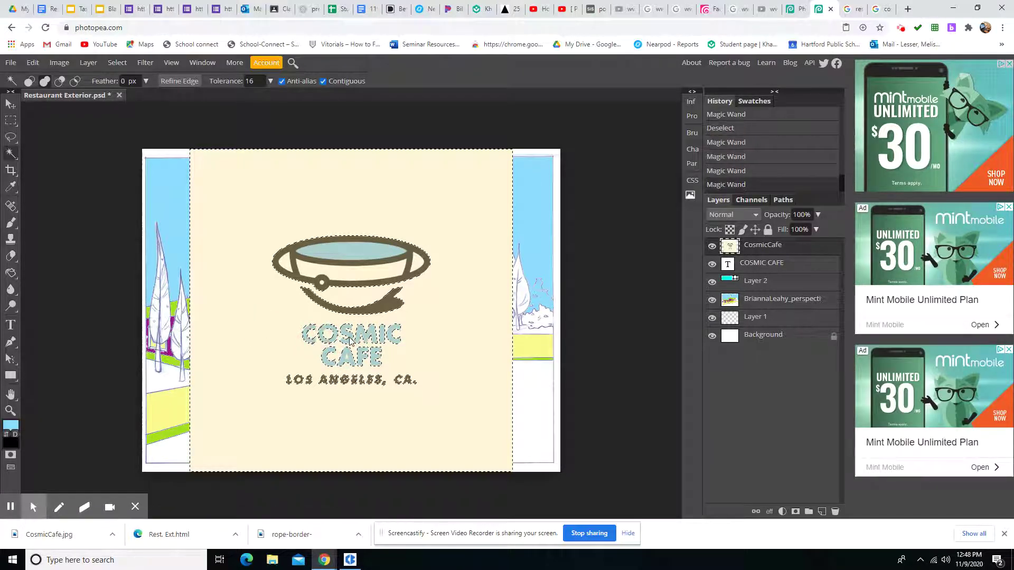
pyautogui.keyDown('shift'); pyautogui.click(361, 339); pyautogui.keyUp('shift')
pyautogui.keyDown('shift'); pyautogui.click(383, 349); pyautogui.keyUp('shift')
pyautogui.keyDown('shift'); pyautogui.click(324, 382); pyautogui.keyUp('shift')
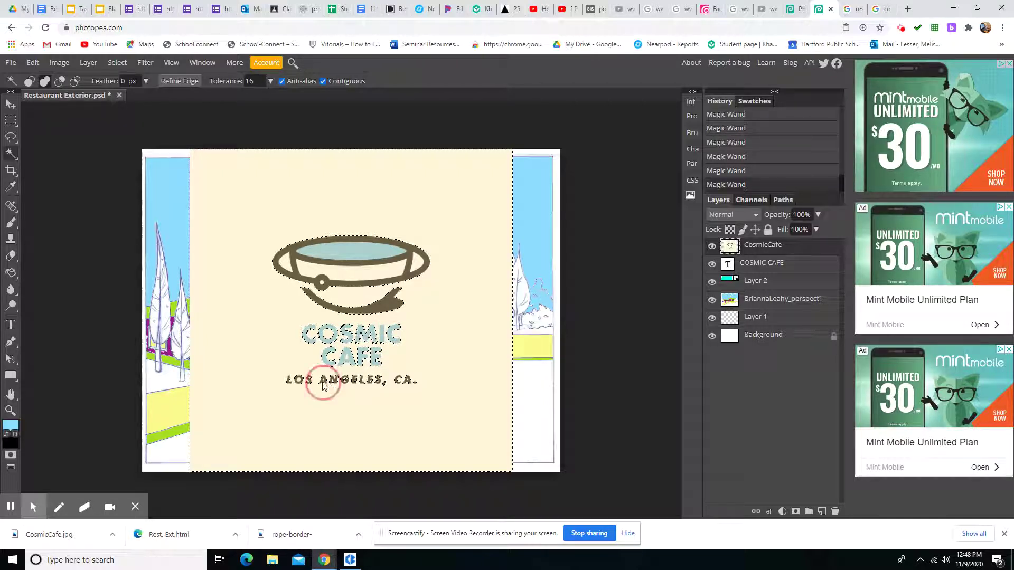
pyautogui.keyDown('shift'); pyautogui.click(308, 338); pyautogui.keyUp('shift')
pyautogui.keyDown('shift'); pyautogui.click(312, 329); pyautogui.keyUp('shift')
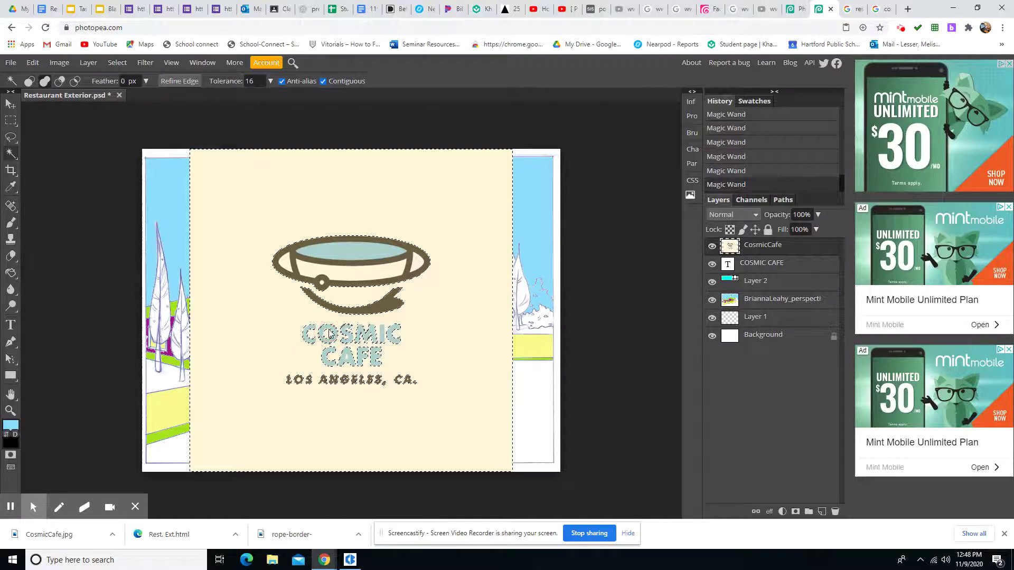
pyautogui.keyDown('shift'); pyautogui.click(330, 331); pyautogui.keyUp('shift')
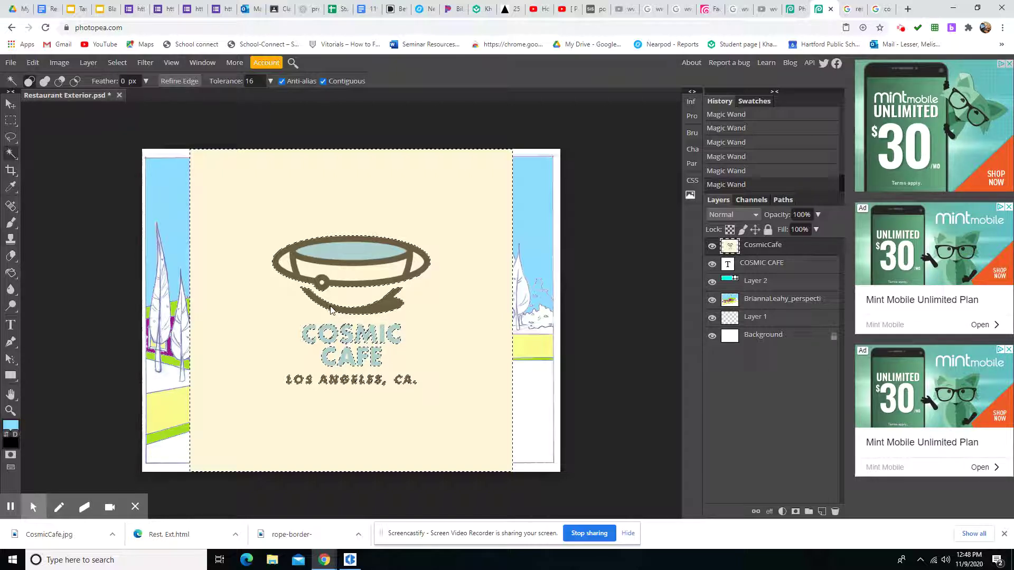
# - Try to subtract the dark swoosh beneath the cup from the Magic Wand selection, and step back through the selection changes
pyautogui.keyDown('alt'); pyautogui.click(331, 309); pyautogui.keyUp('alt')
pyautogui.keyDown('alt'); pyautogui.click(346, 312); pyautogui.keyUp('alt')
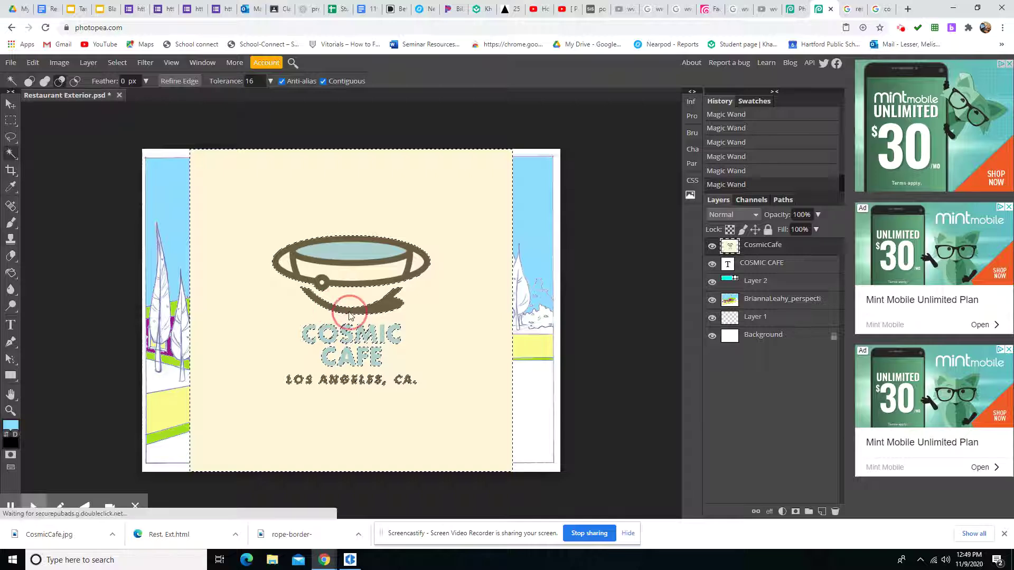
pyautogui.keyDown('alt'); pyautogui.click(363, 312); pyautogui.keyUp('alt')
pyautogui.keyDown('alt'); pyautogui.click(364, 309); pyautogui.keyUp('alt')
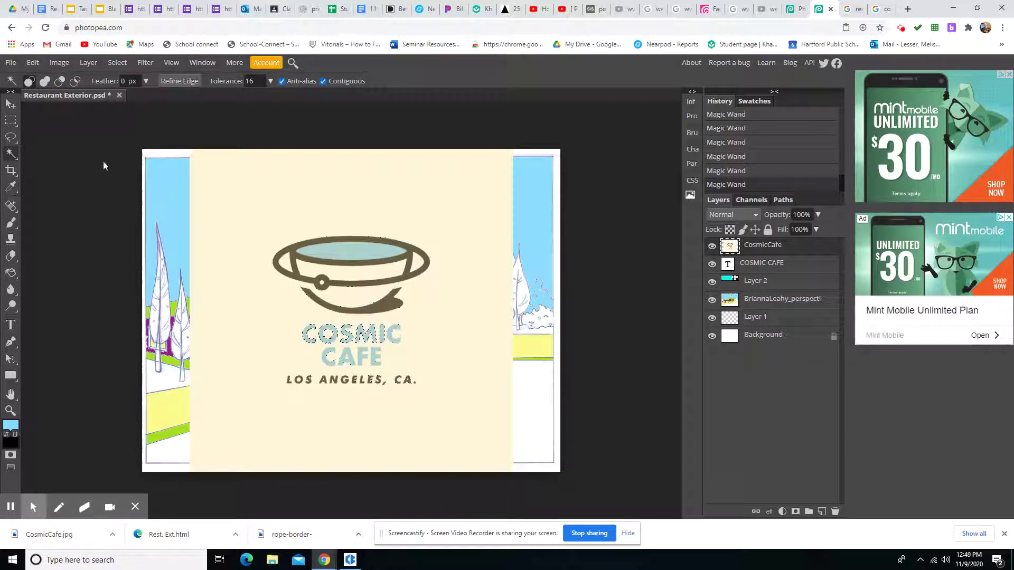
pyautogui.click(33, 63)
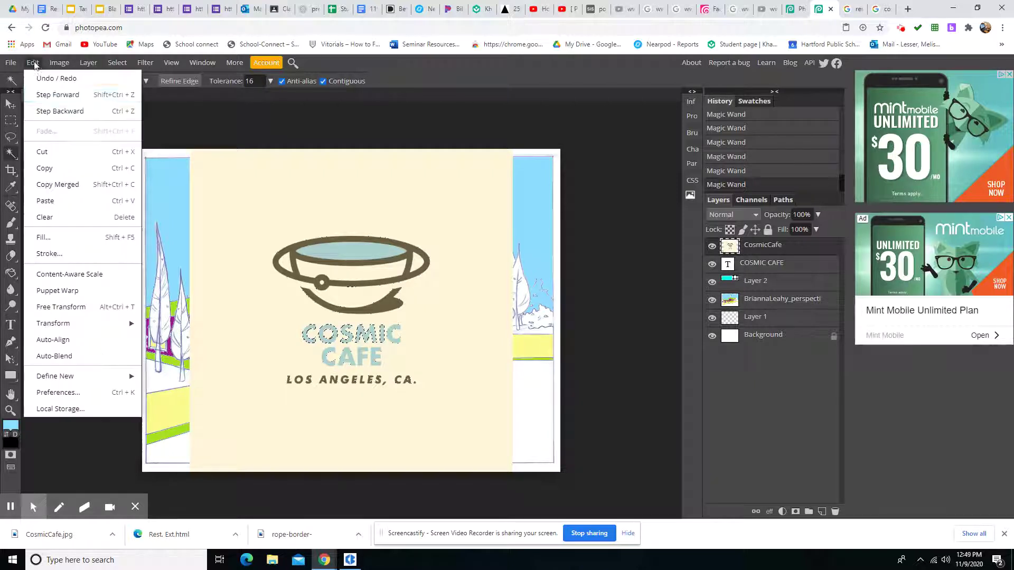
pyautogui.click(50, 109)
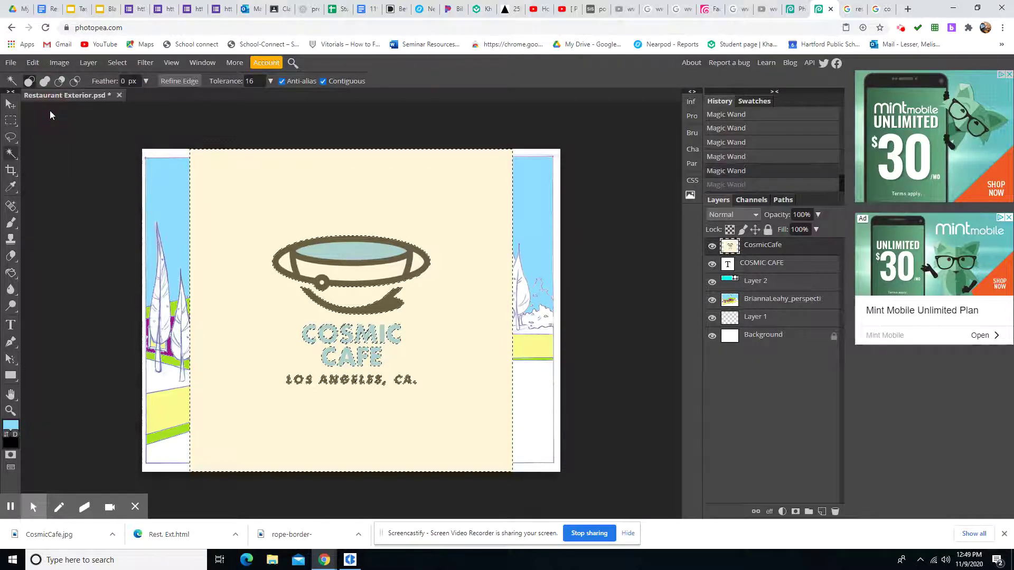
pyautogui.hotkey('ctrl', 'shift', 'z')
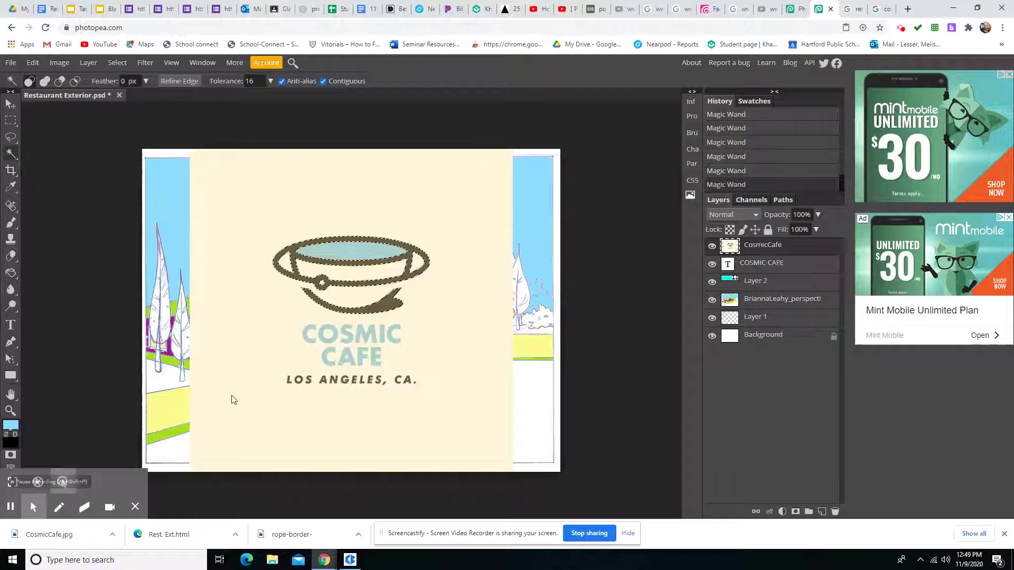
# - Add the cup's pale blue liquid to the cup and swoosh selection, invert the selection, and clear the rest of the logo
pyautogui.keyDown('shift'); pyautogui.click(352, 248); pyautogui.keyUp('shift')
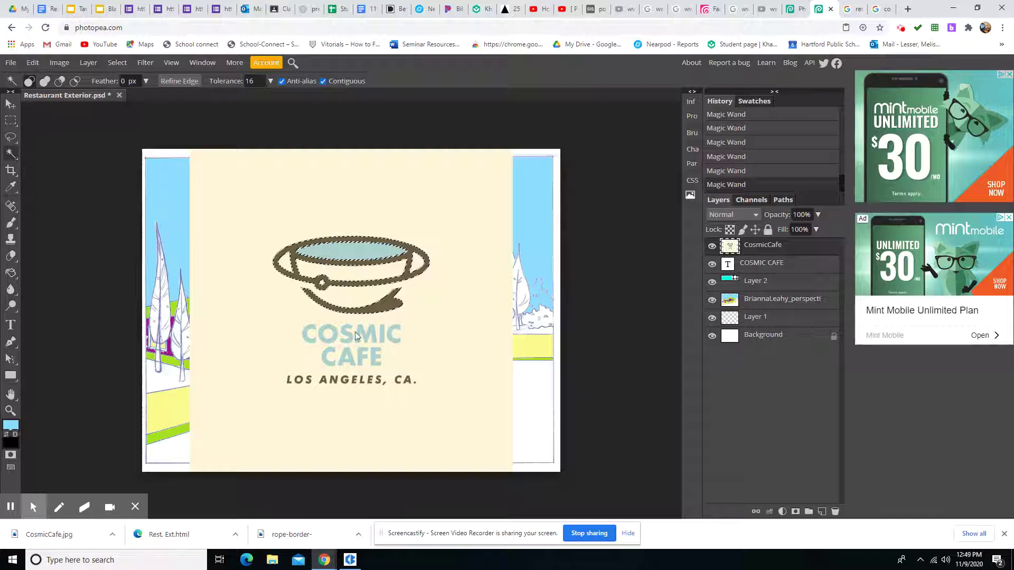
pyautogui.click(115, 63)
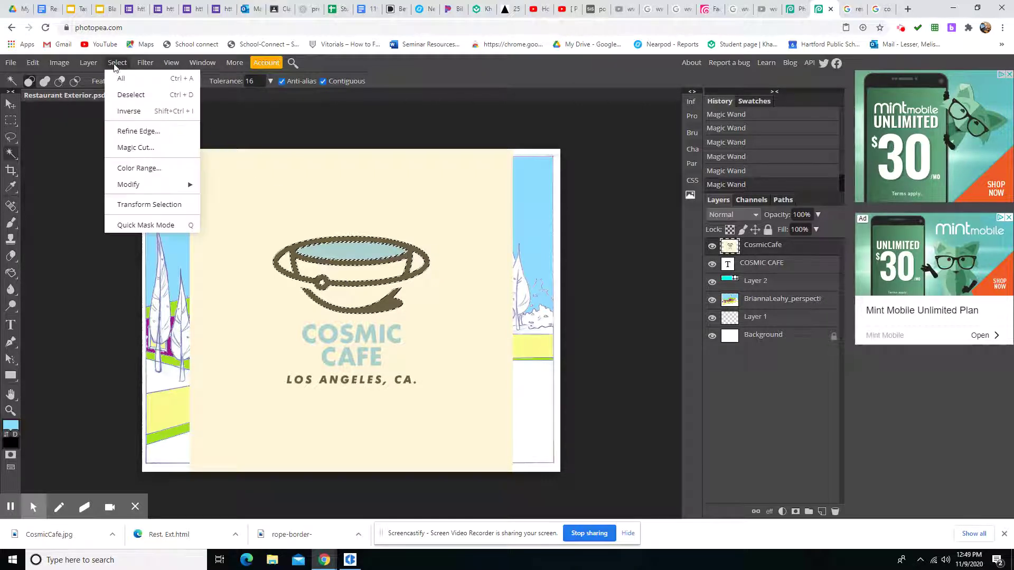
pyautogui.click(130, 111)
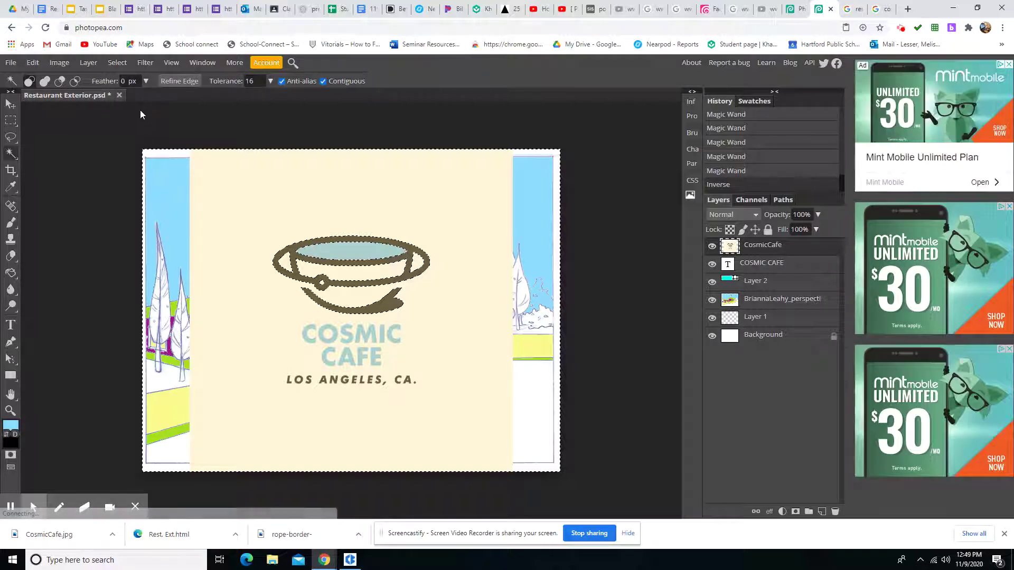
pyautogui.press('Delete')
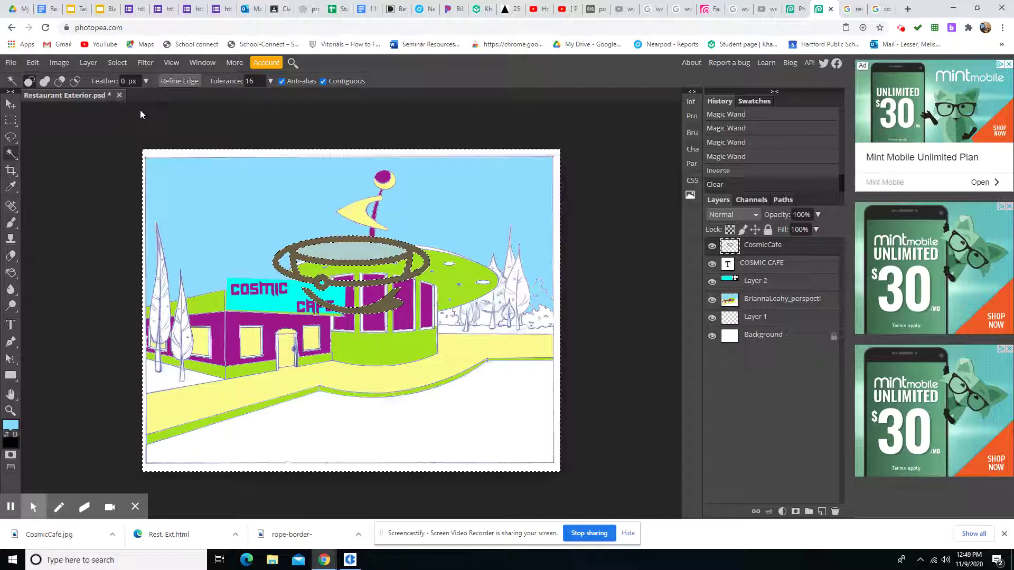
# - Deselect and move the cup graphic onto the white ground in the lower-right corner of the drawing
pyautogui.click(118, 64)
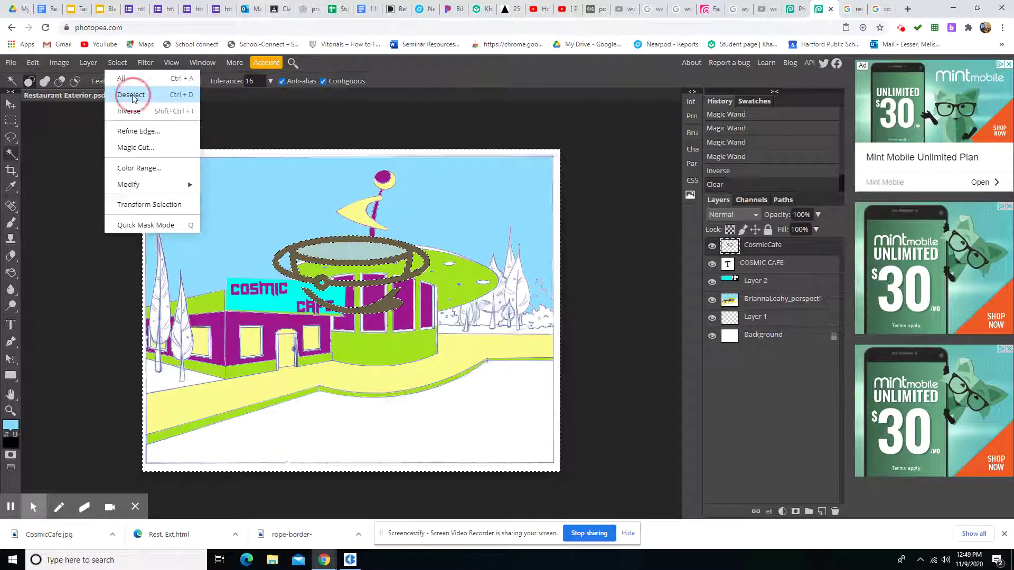
pyautogui.click(128, 93)
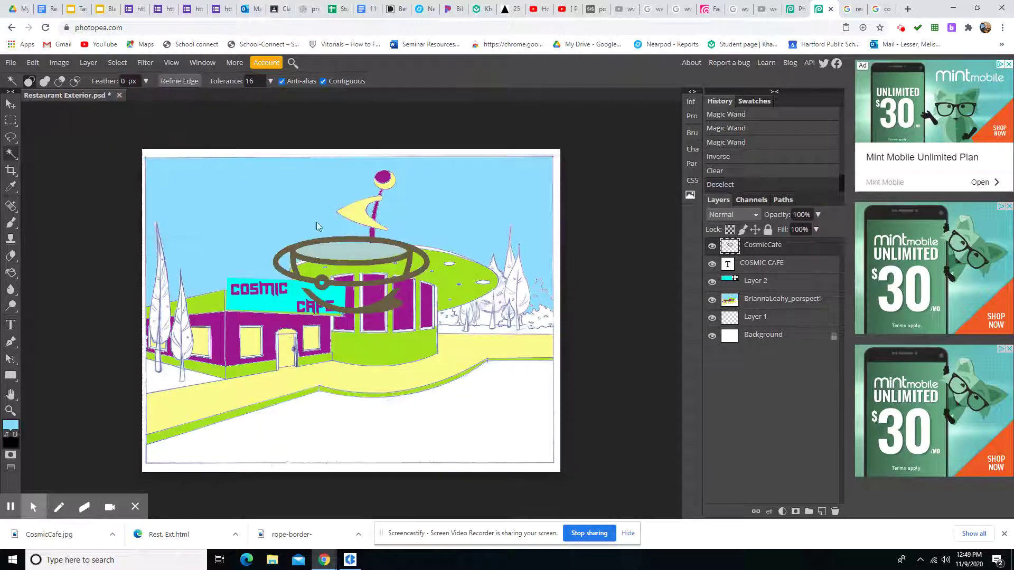
pyautogui.click(10, 104)
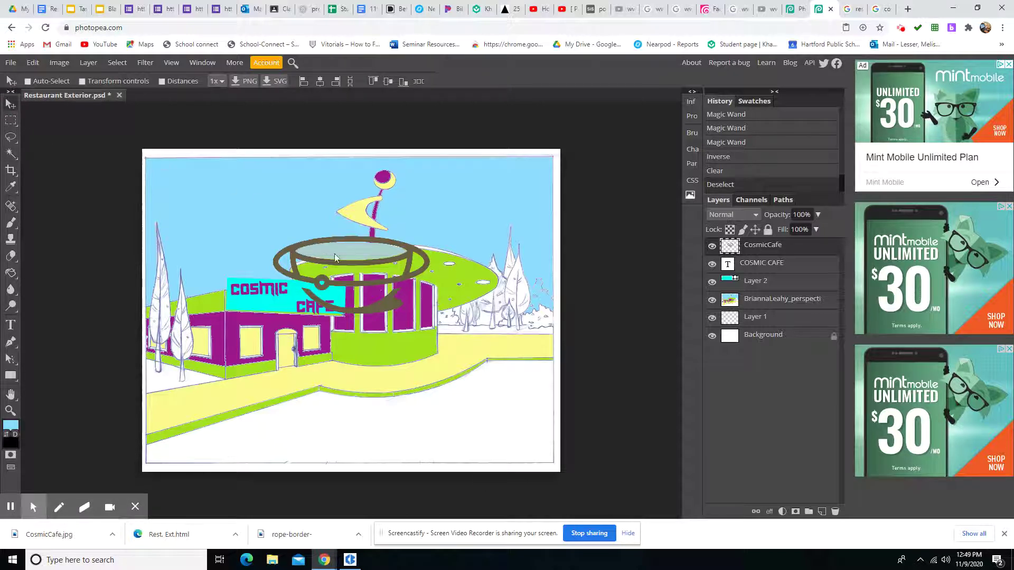
pyautogui.moveTo(326, 239); pyautogui.dragTo(507, 393)
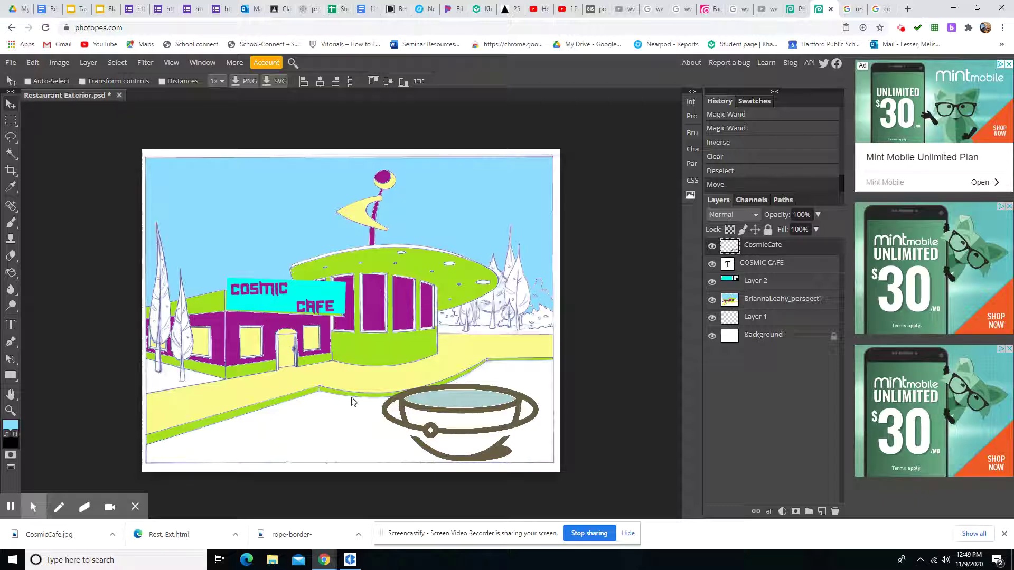
# - Select the brown cup outline and the swoosh beneath it with the Magic Wand
pyautogui.click(10, 153)
pyautogui.click(38, 187)
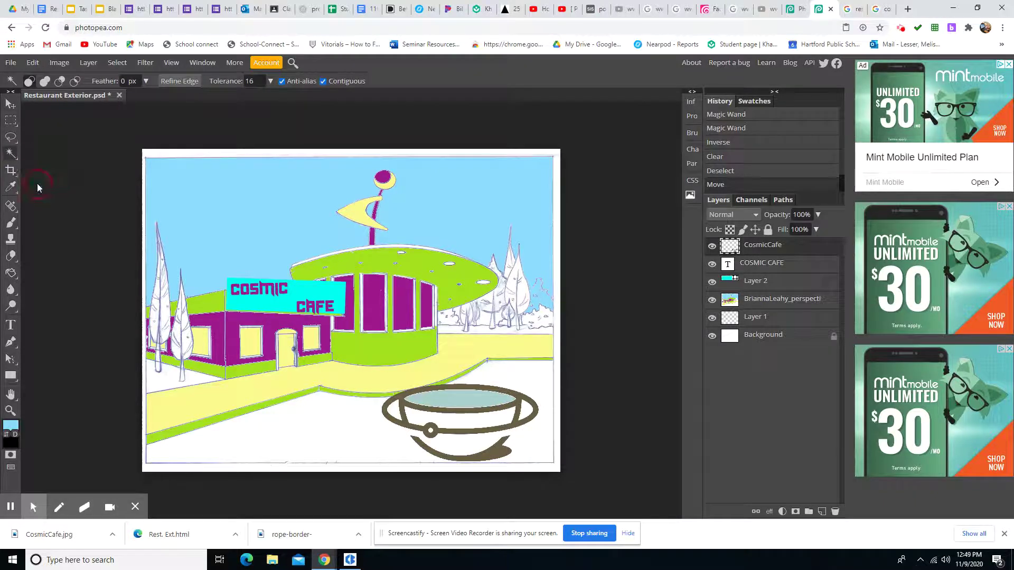
pyautogui.click(403, 426)
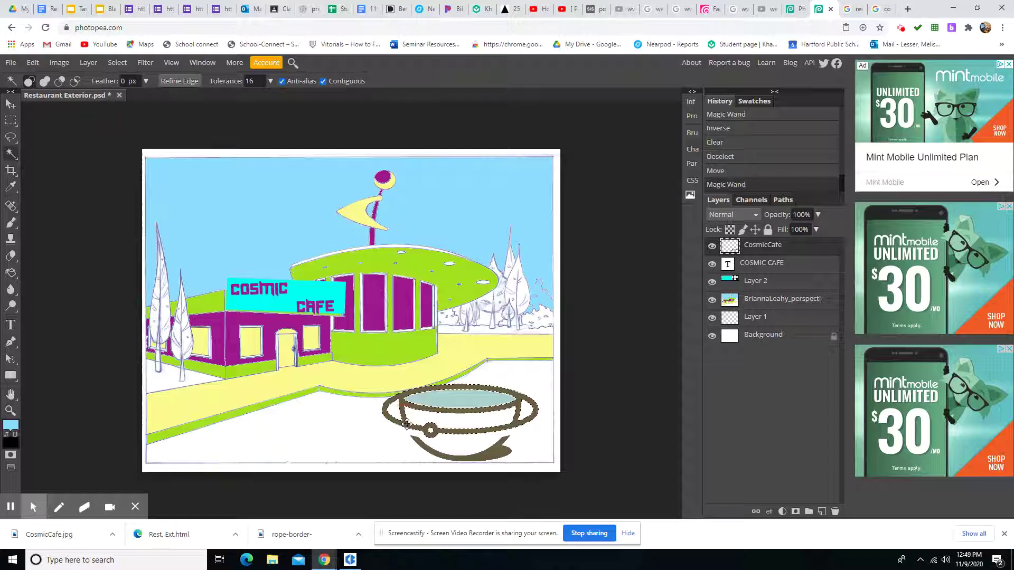
pyautogui.keyDown('shift'); pyautogui.click(501, 454); pyautogui.keyUp('shift')
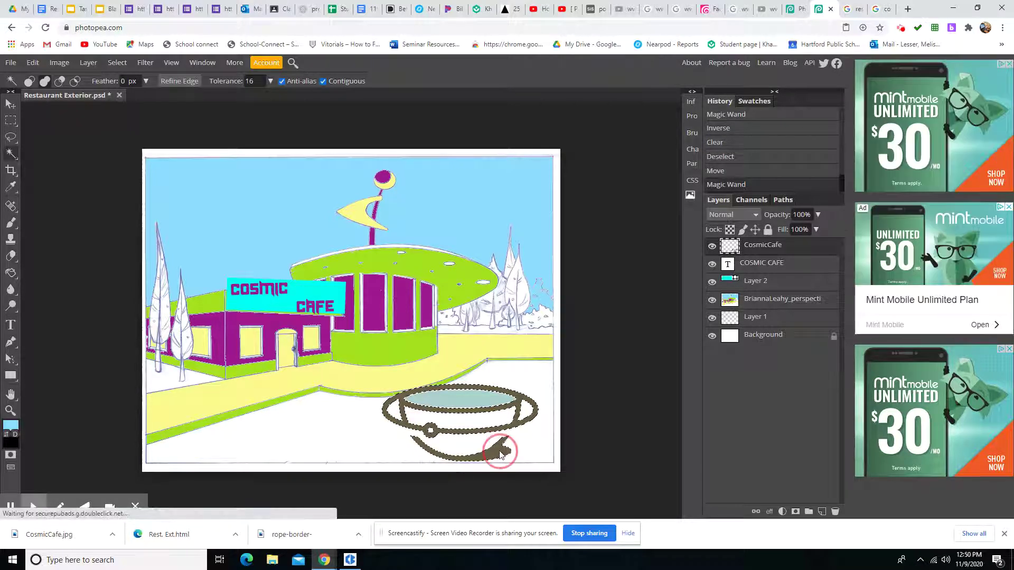
# - Sample the restaurant wall's purple (9e168f) as the foreground color, brush it over the selected cup outline and swoosh, and deselect
pyautogui.click(11, 426)
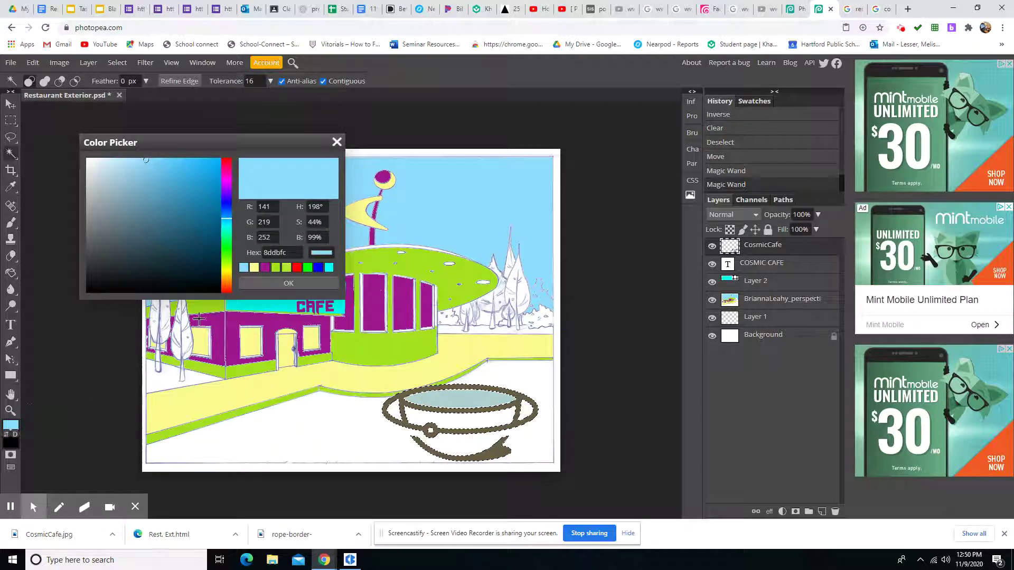
pyautogui.click(215, 328)
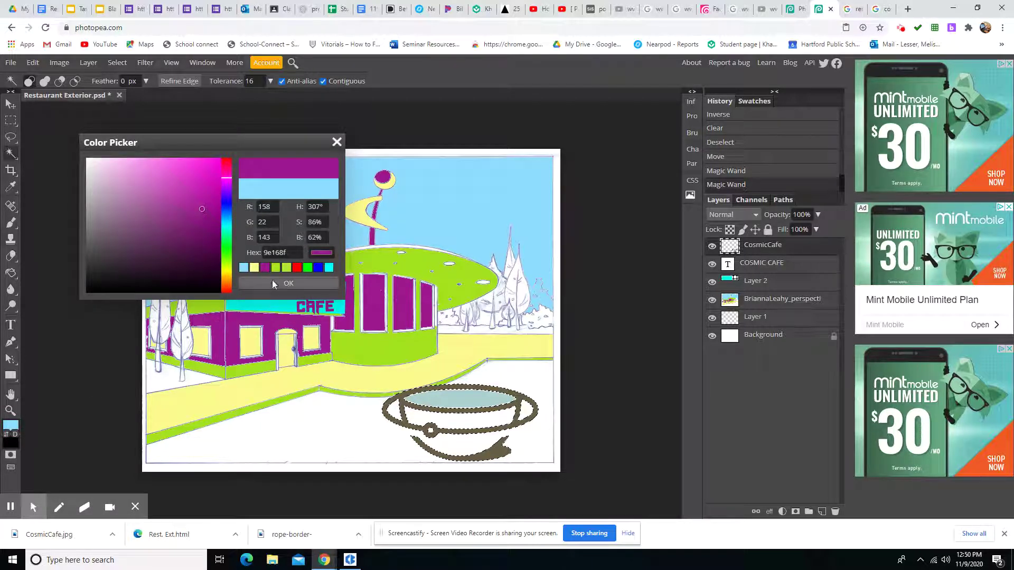
pyautogui.click(288, 284)
pyautogui.click(11, 224)
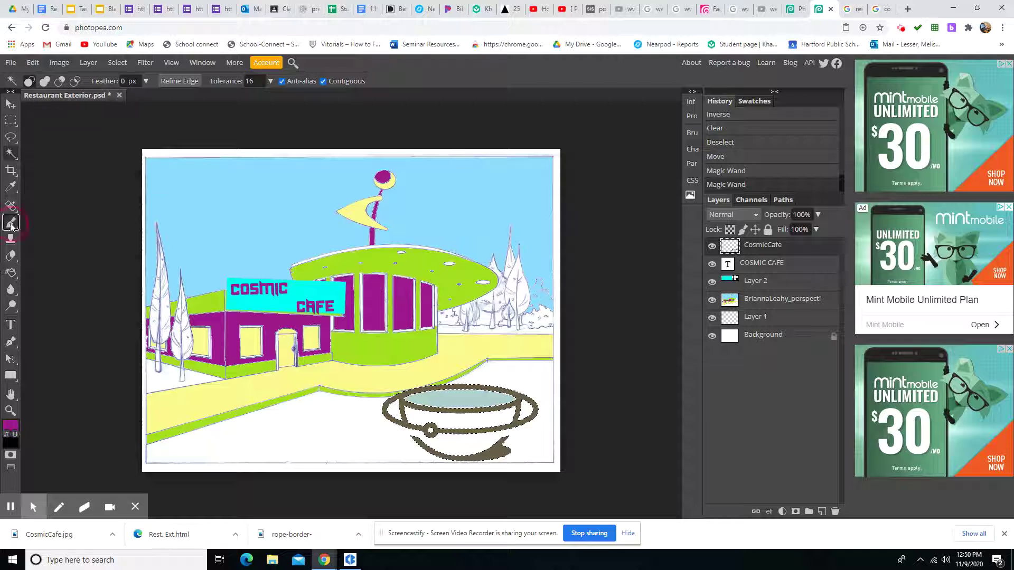
pyautogui.moveTo(393, 396)
pyautogui.mouseDown()
pyautogui.moveTo(391, 425)
pyautogui.moveTo(437, 387)
pyautogui.moveTo(460, 392)
pyautogui.moveTo(466, 411)
pyautogui.moveTo(511, 408)
pyautogui.moveTo(466, 434)
pyautogui.moveTo(524, 460)
pyautogui.moveTo(453, 446)
pyautogui.mouseUp()
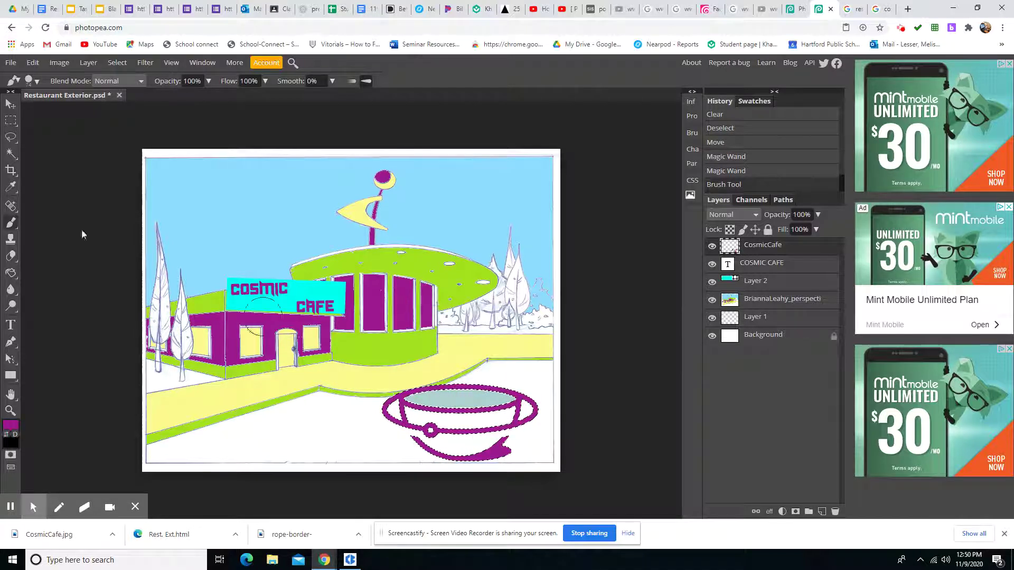
pyautogui.click(122, 63)
pyautogui.click(135, 94)
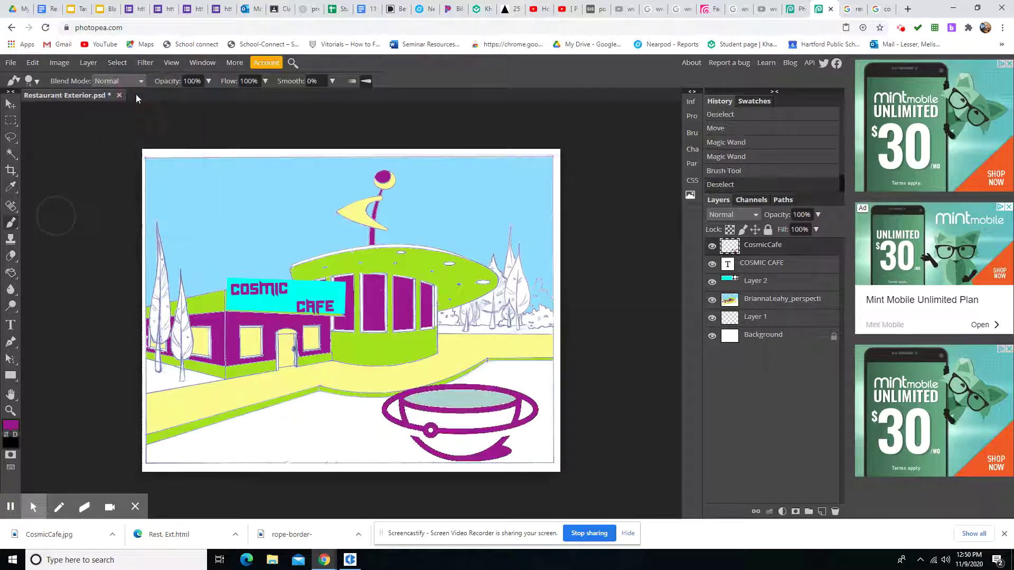
# - Select the pale blue liquid inside the cup with the Magic Wand
pyautogui.rightClick(11, 153)
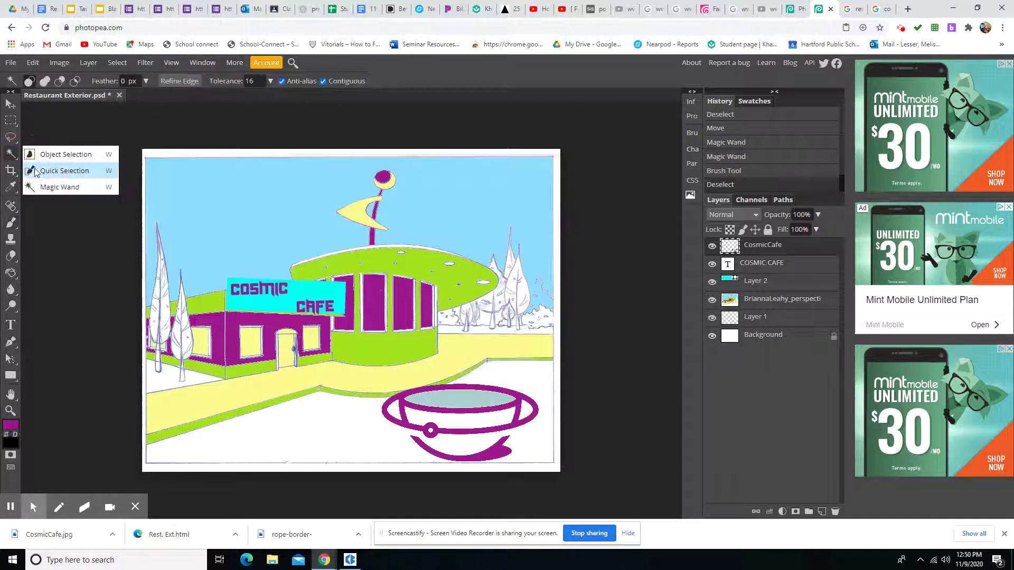
pyautogui.click(51, 187)
pyautogui.click(472, 401)
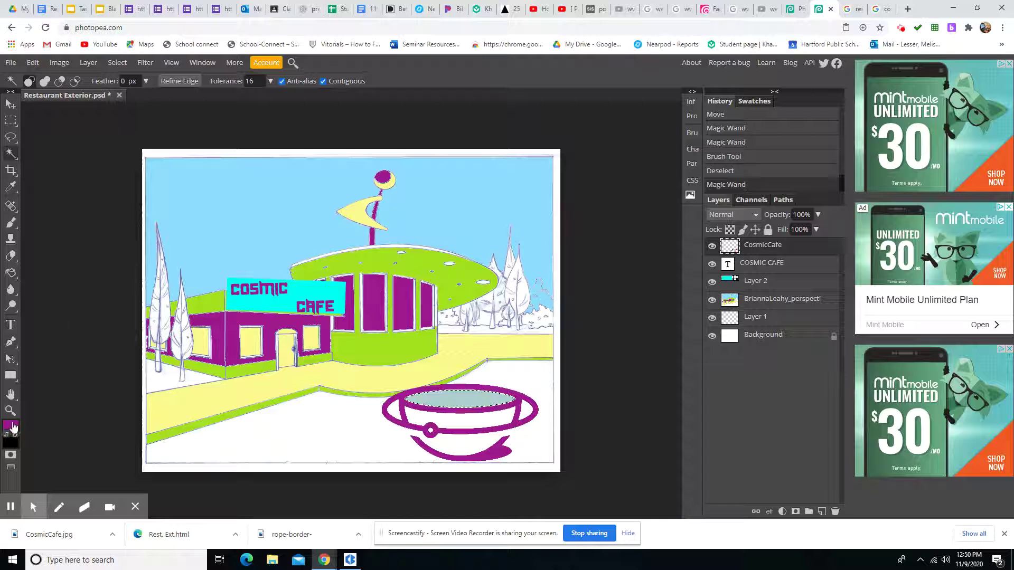
# - Set the foreground color to the sign's cyan (00fff1)
pyautogui.click(11, 425)
pyautogui.click(242, 307)
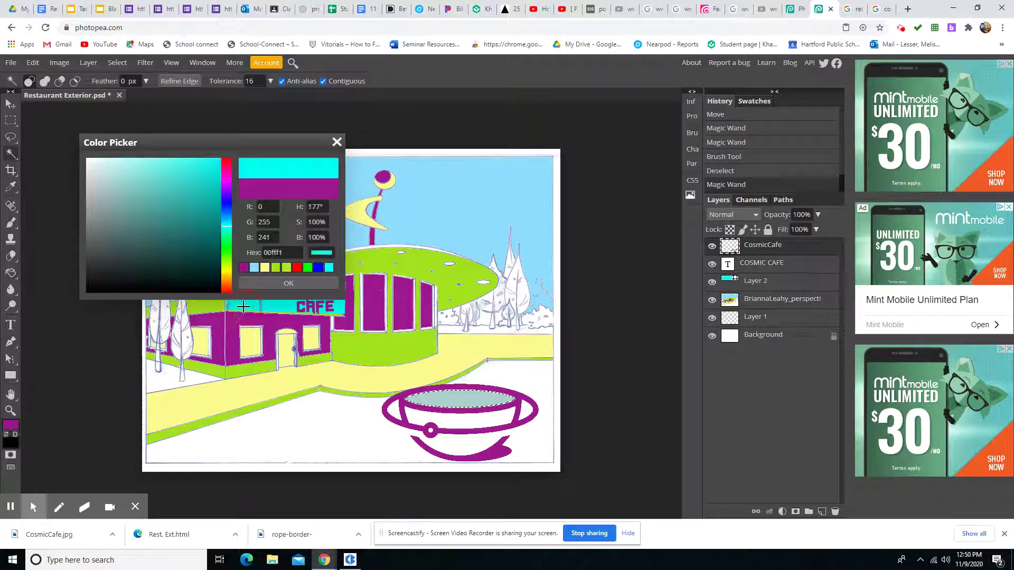
pyautogui.click(273, 286)
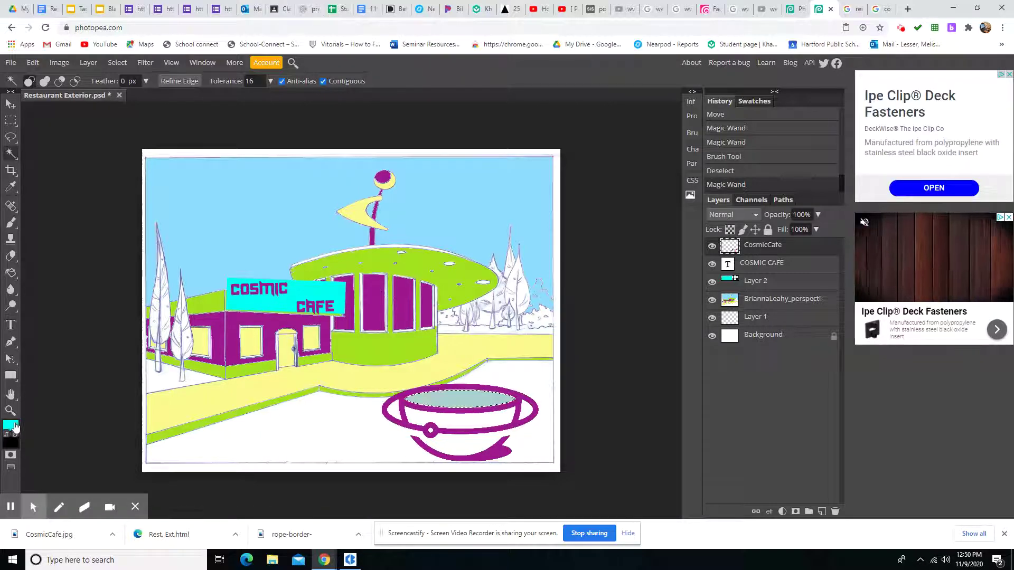
# - Sample the roof's green (a3e21e) as the foreground color and brush it over the selected liquid in the cup
pyautogui.click(11, 425)
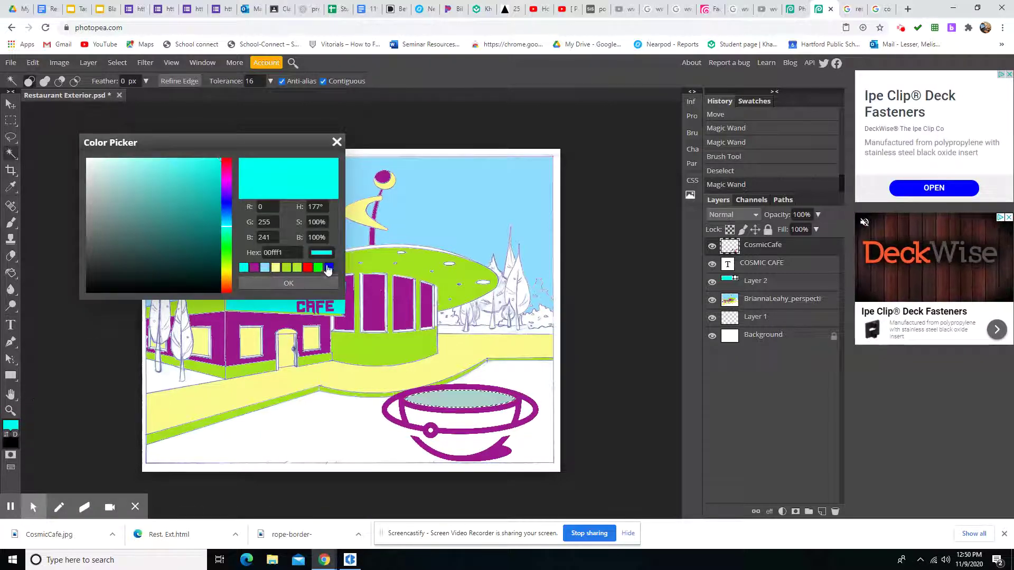
pyautogui.click(406, 263)
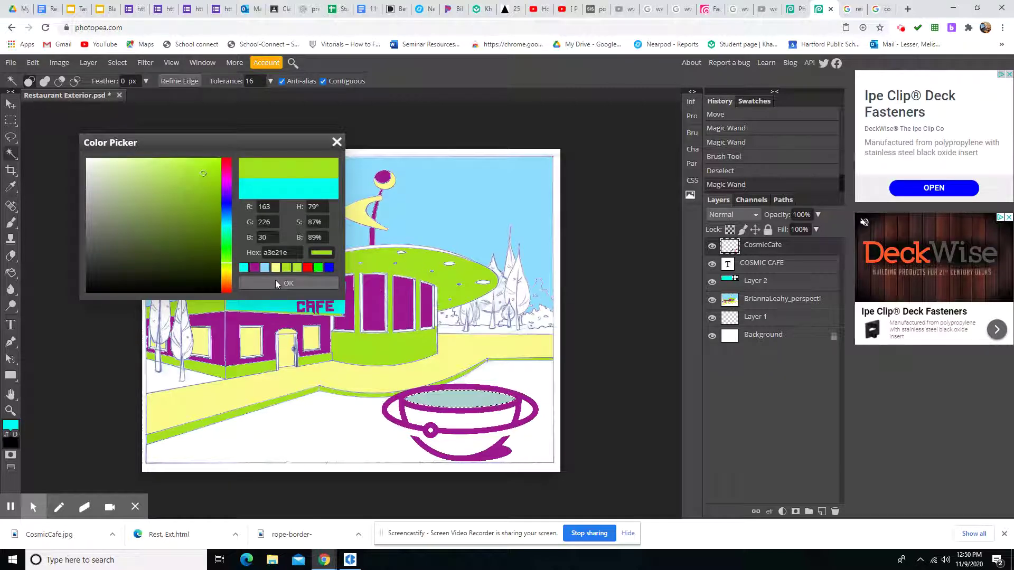
pyautogui.click(275, 283)
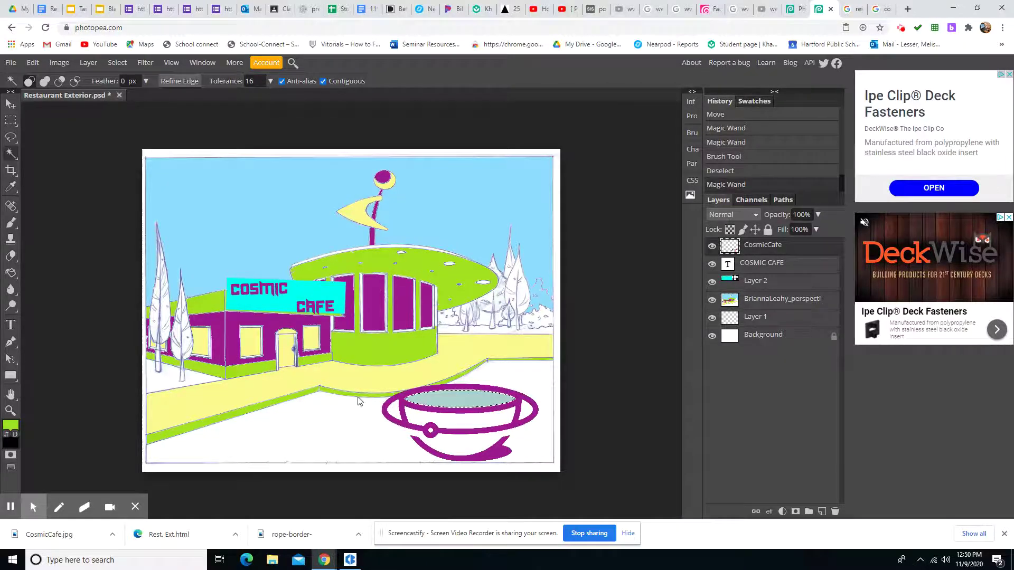
pyautogui.click(11, 224)
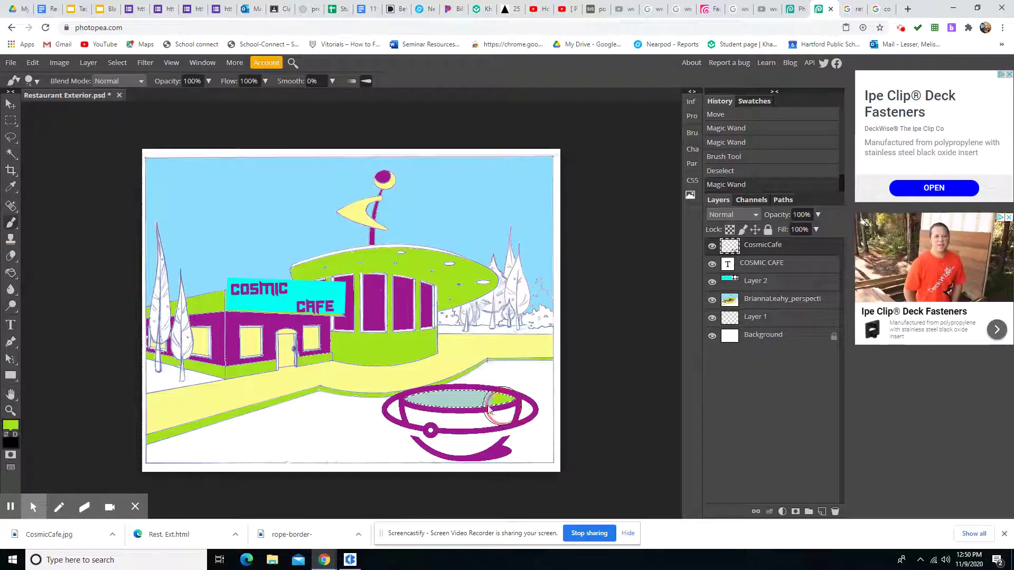
pyautogui.moveTo(495, 404)
pyautogui.mouseDown()
pyautogui.moveTo(408, 401)
pyautogui.moveTo(527, 397)
pyautogui.moveTo(383, 400)
pyautogui.mouseUp()
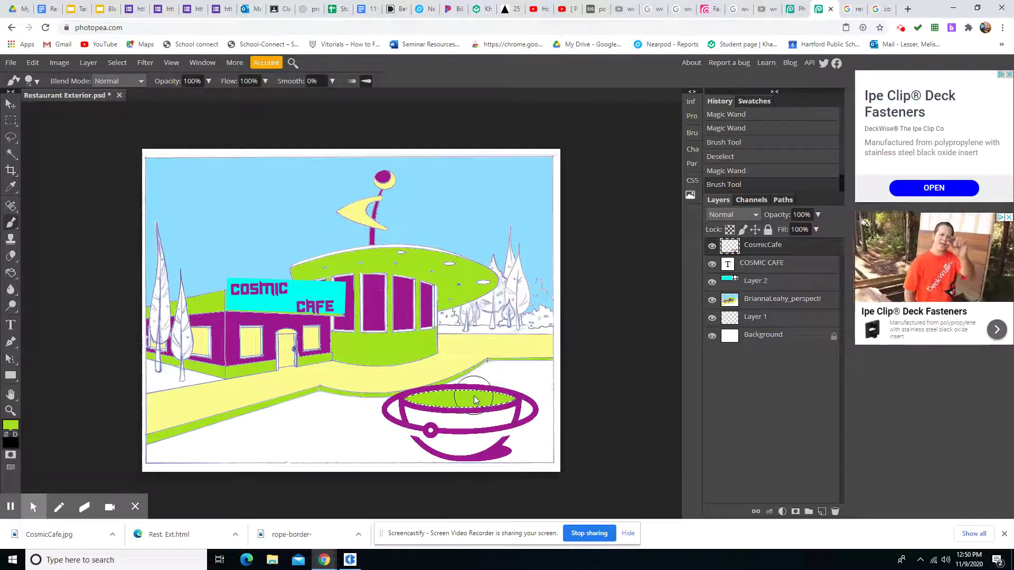
# - Add the purple cup outline and the swoosh to the liquid selection with the Magic Wand
pyautogui.rightClick(11, 153)
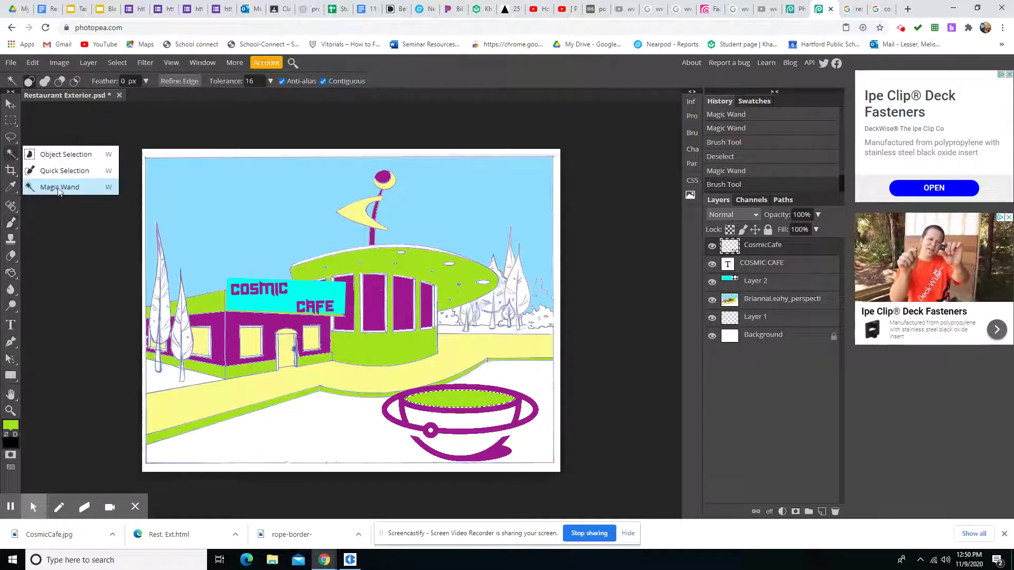
pyautogui.click(53, 186)
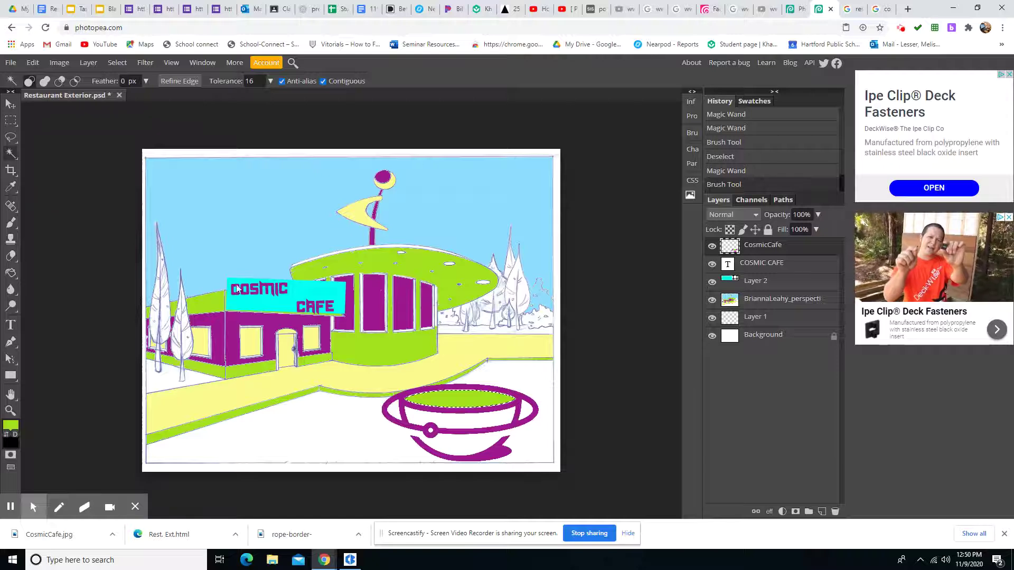
pyautogui.keyDown('shift'); pyautogui.click(405, 427); pyautogui.keyUp('shift')
pyautogui.keyDown('shift'); pyautogui.click(424, 450); pyautogui.keyUp('shift')
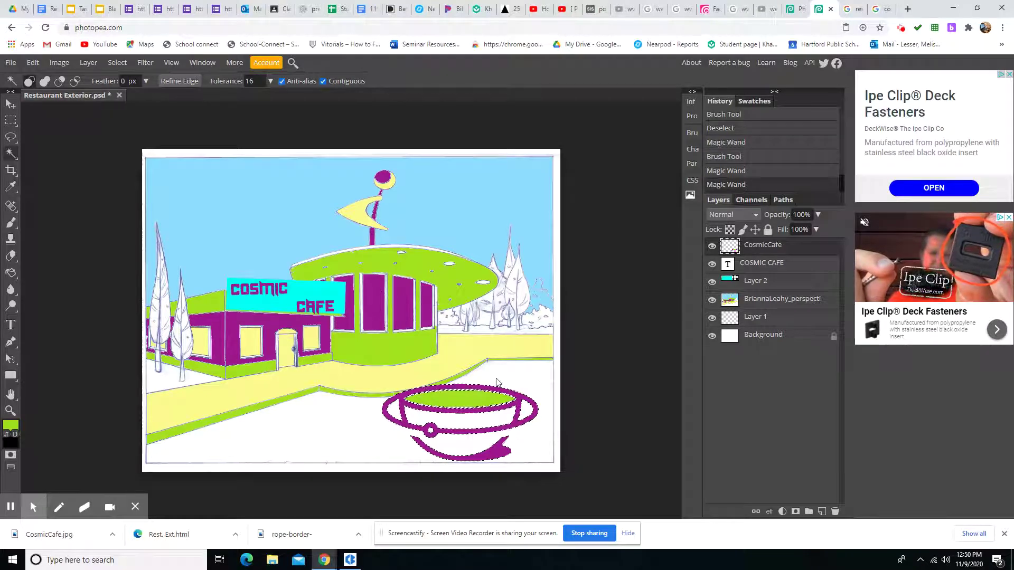
# - Free-transform the selected cup logo to about 20% scale, place it on the cyan sign between COSMIC and CAFE, and deselect
pyautogui.click(32, 63)
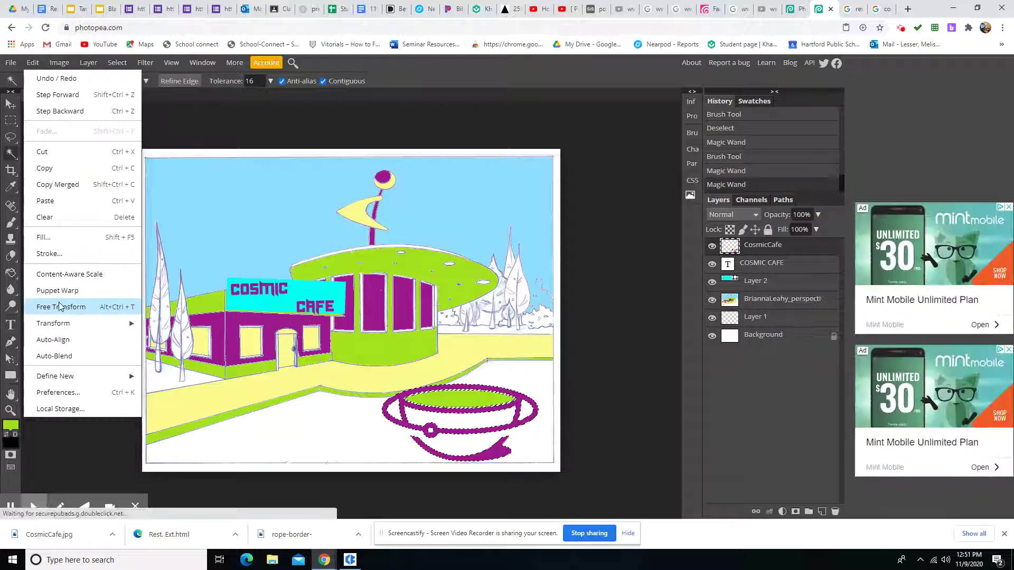
pyautogui.click(60, 307)
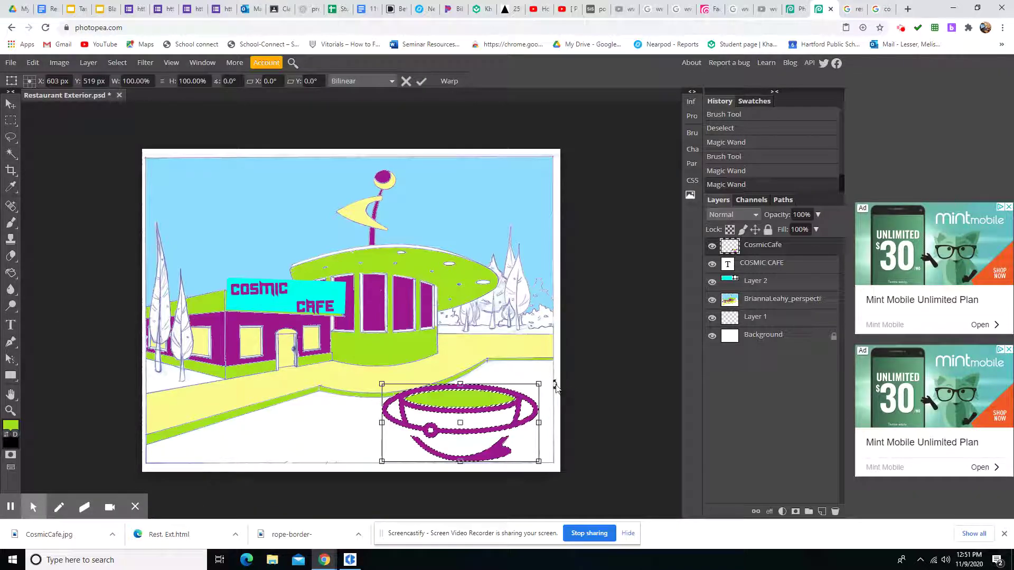
pyautogui.moveTo(538, 385); pyautogui.dragTo(282, 305)
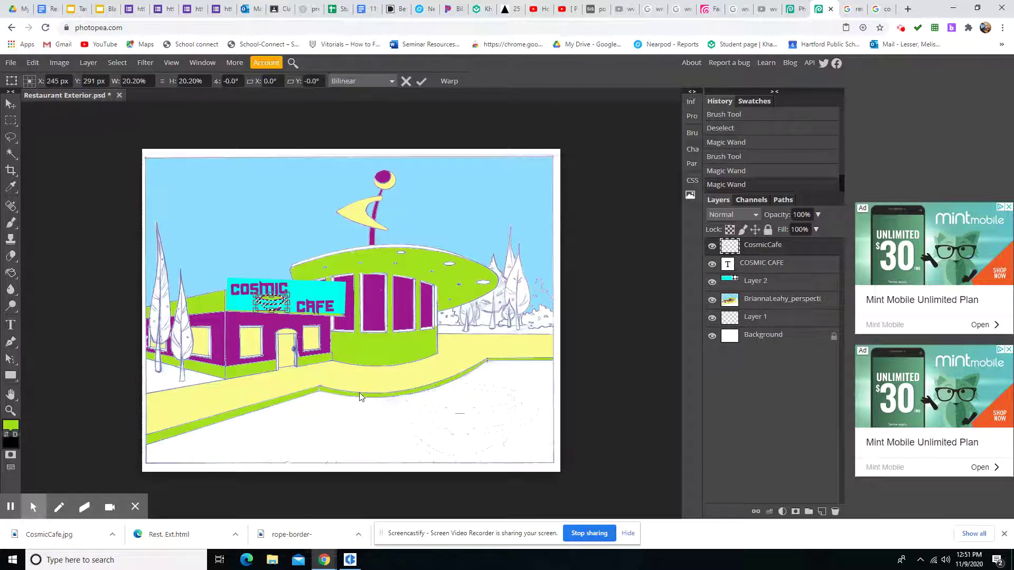
pyautogui.press('Return')
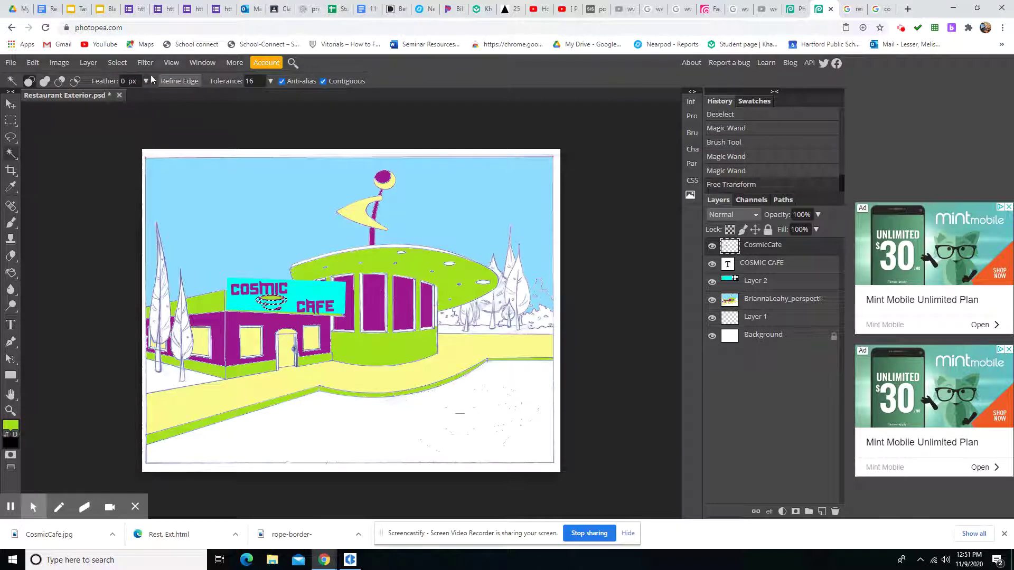
pyautogui.click(116, 62)
pyautogui.click(135, 94)
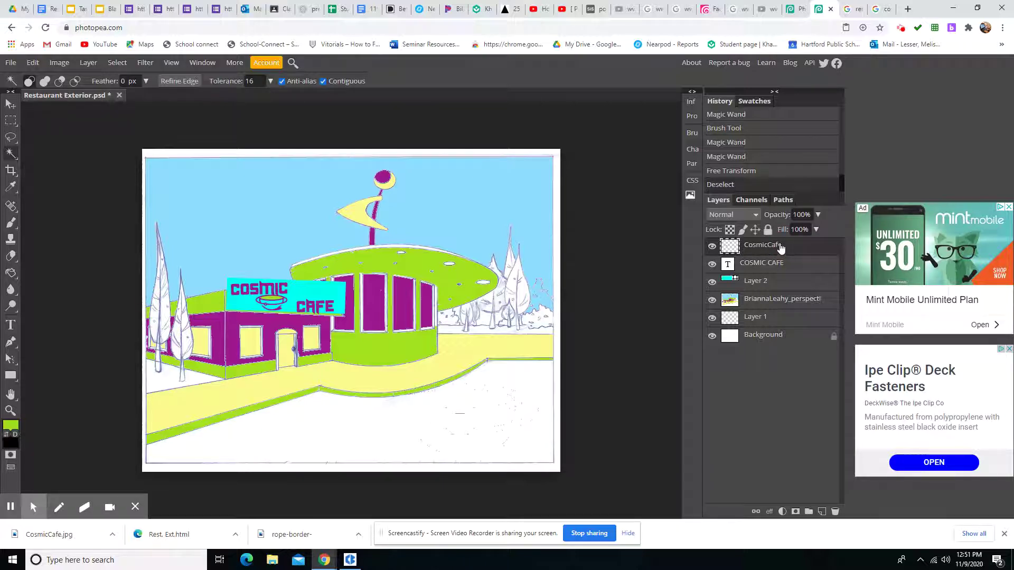
# - Rename the CosmicCafe layer as "CosmicCafe Logo"
pyautogui.doubleClick(781, 249)
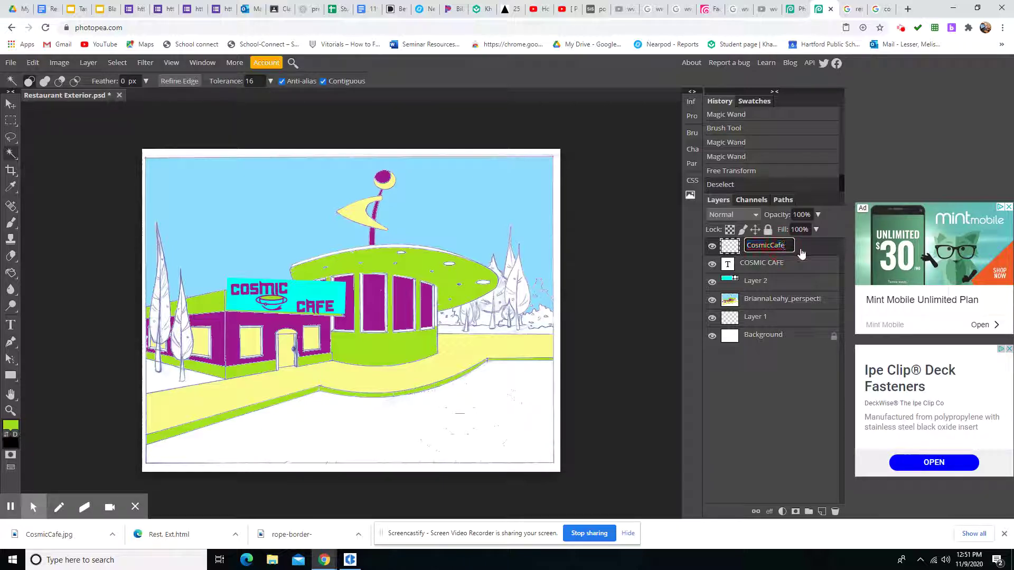
pyautogui.write('Logo')
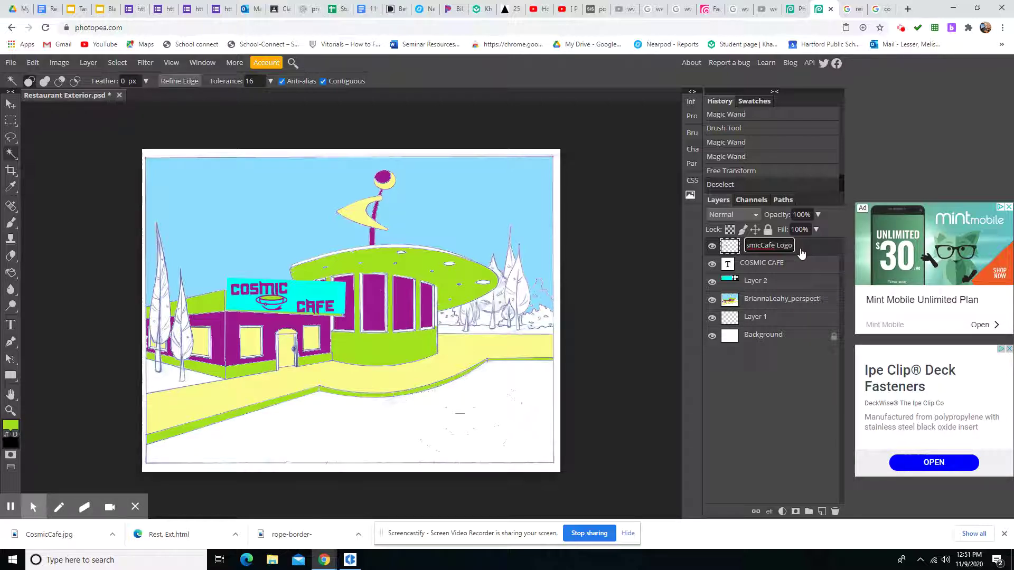
pyautogui.press('Return')
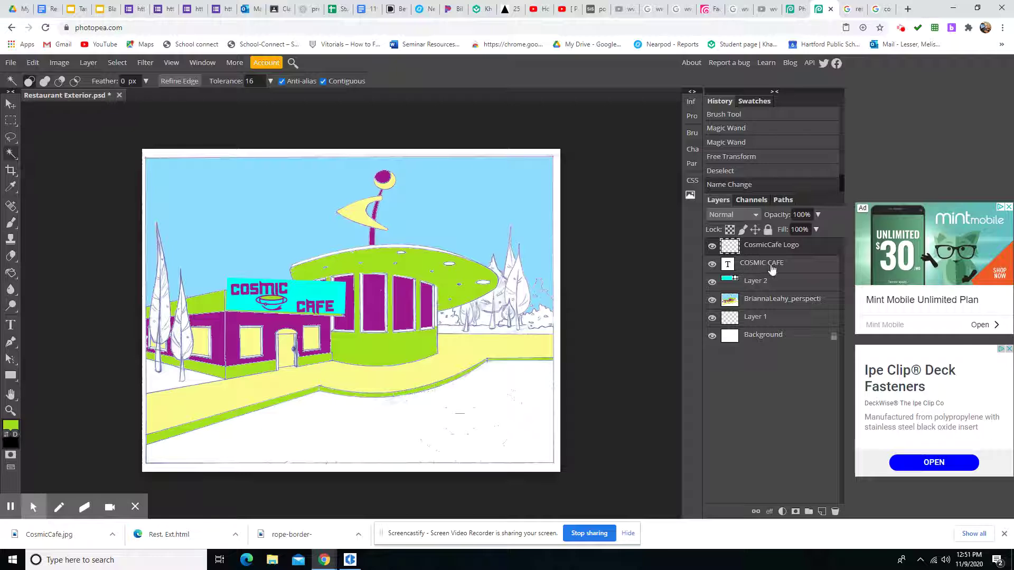
# - Check what each layer contains by hiding and reshowing the sign text, cup logo, cyan sign and building drawing one at a time
pyautogui.click(712, 265)
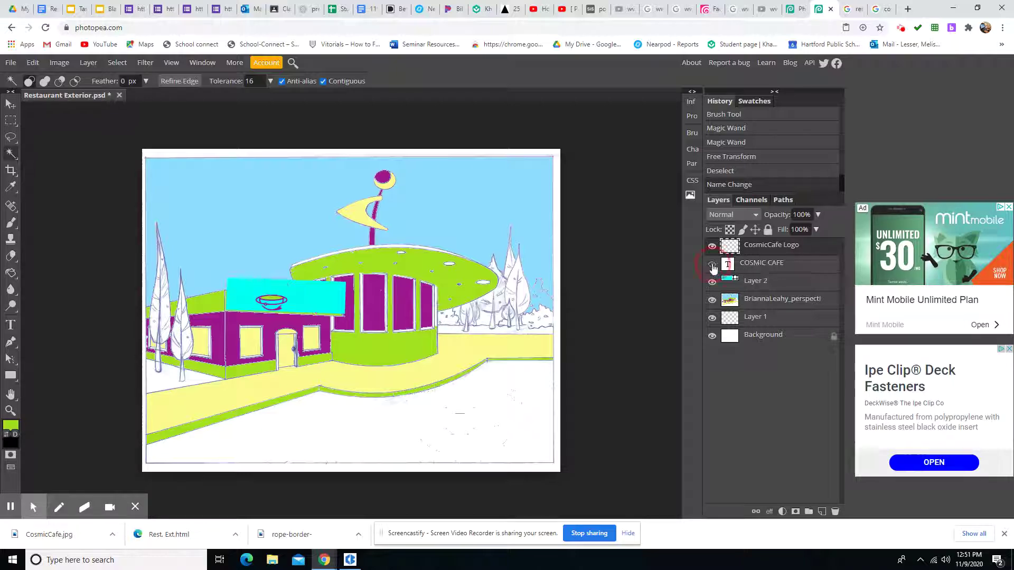
pyautogui.click(713, 266)
pyautogui.click(713, 265)
pyautogui.click(712, 266)
pyautogui.click(712, 247)
pyautogui.click(713, 248)
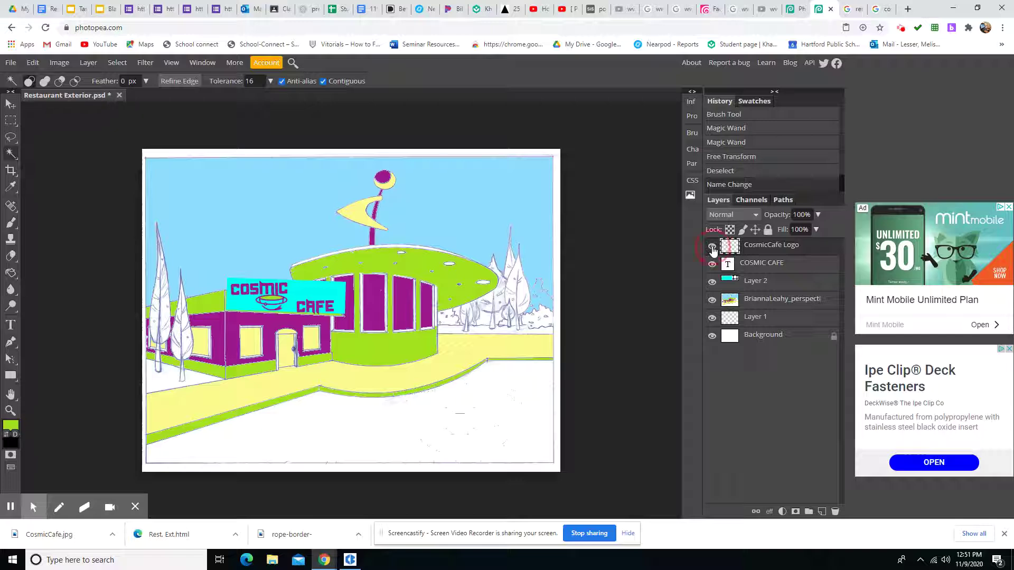
pyautogui.click(713, 248)
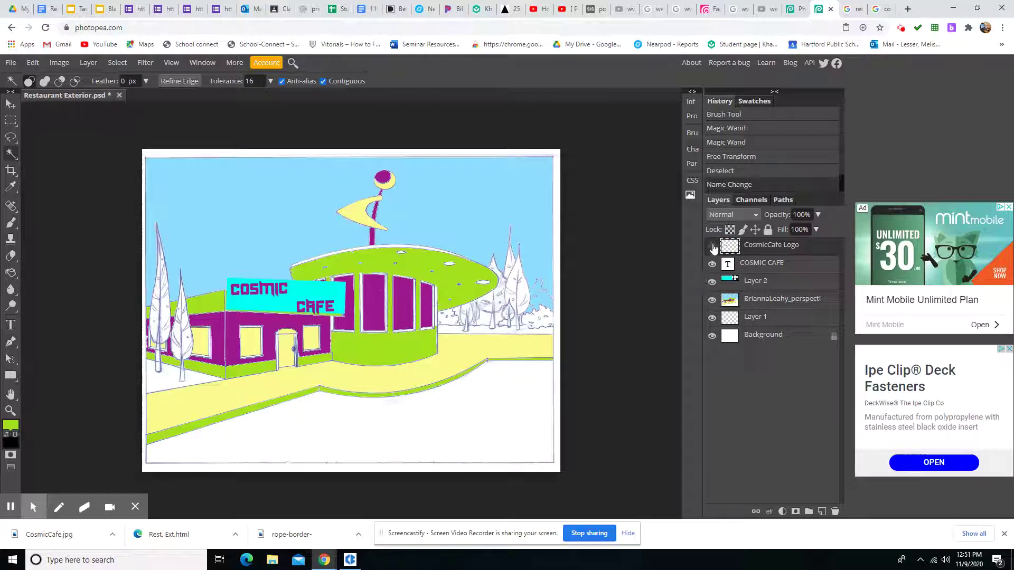
pyautogui.click(713, 247)
pyautogui.click(713, 283)
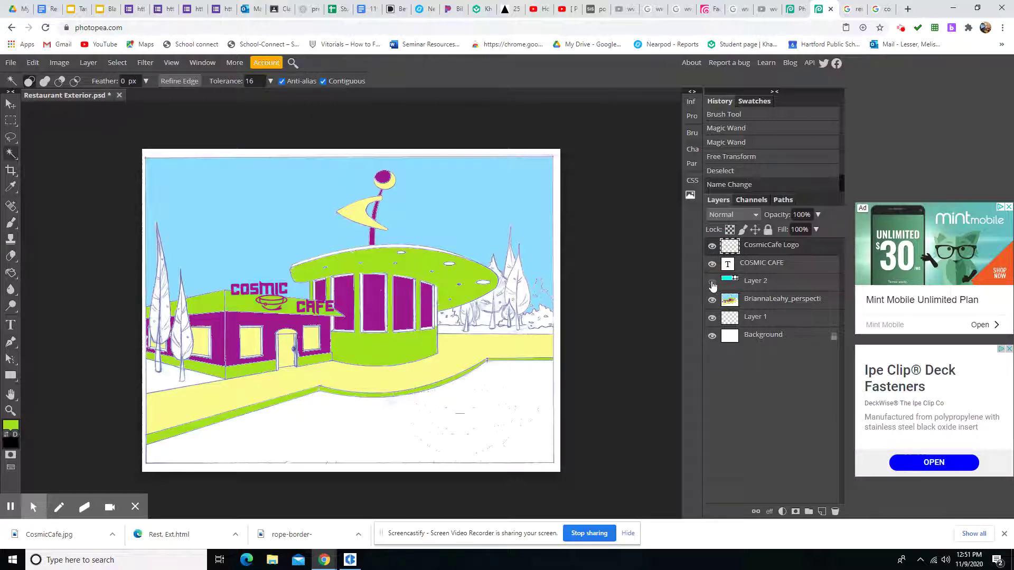
pyautogui.click(713, 283)
pyautogui.click(713, 284)
pyautogui.click(713, 284)
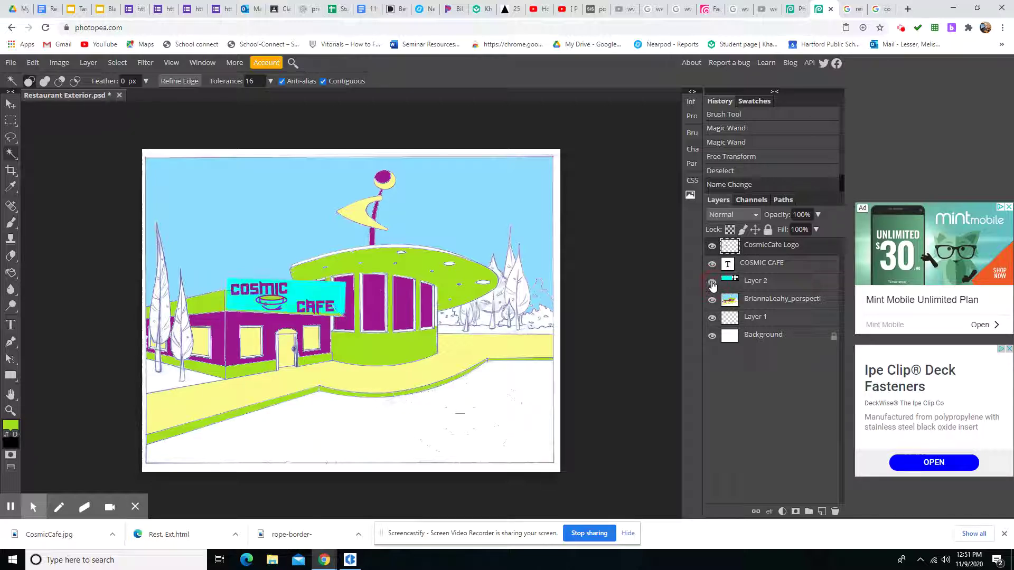
pyautogui.click(712, 302)
pyautogui.click(713, 301)
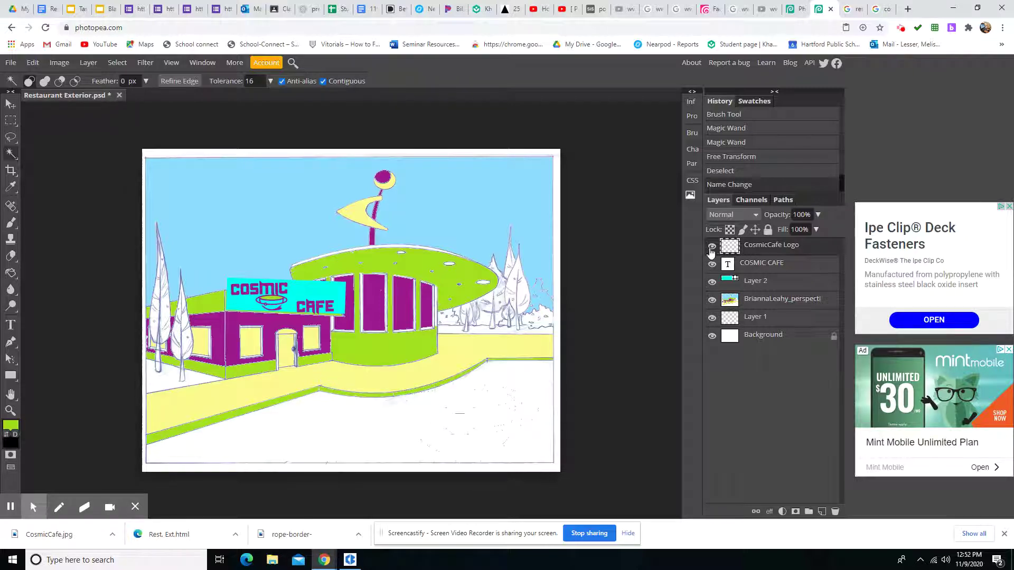
pyautogui.click(712, 246)
pyautogui.click(712, 246)
# - Erase the stray specks on the white ground from the logo layer with the Eraser at 223 px
pyautogui.rightClick(15, 260)
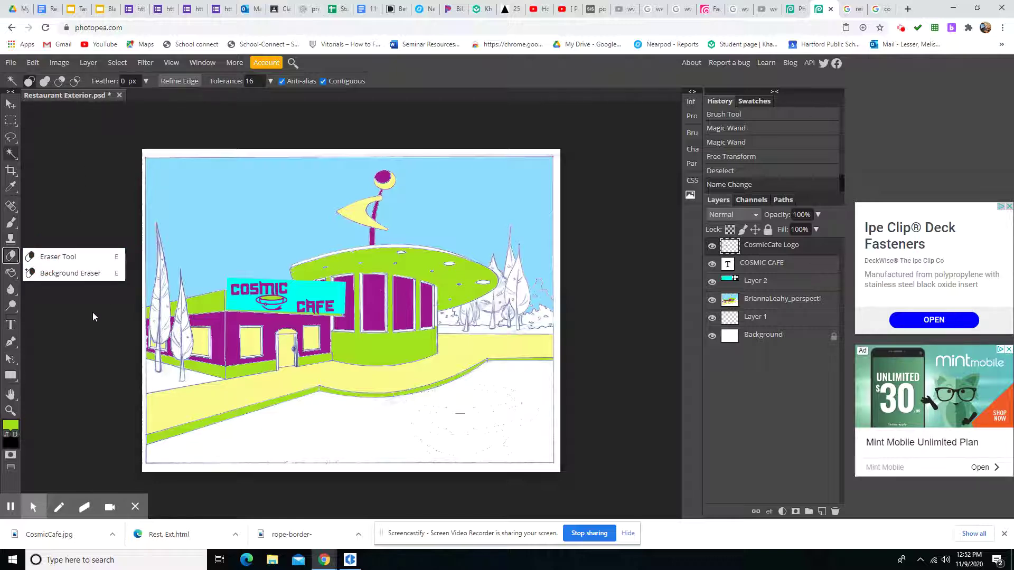
pyautogui.click(56, 258)
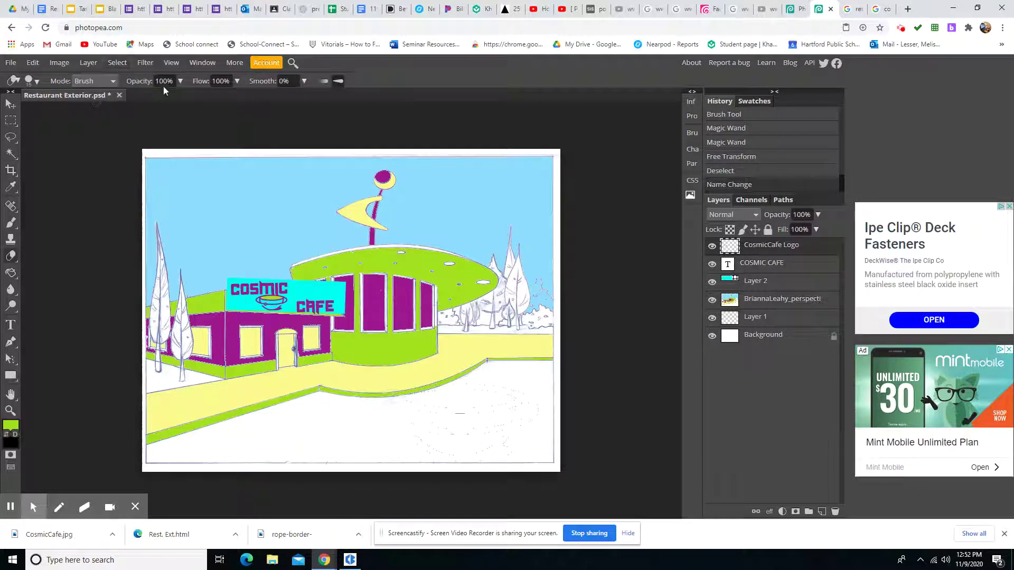
pyautogui.click(33, 81)
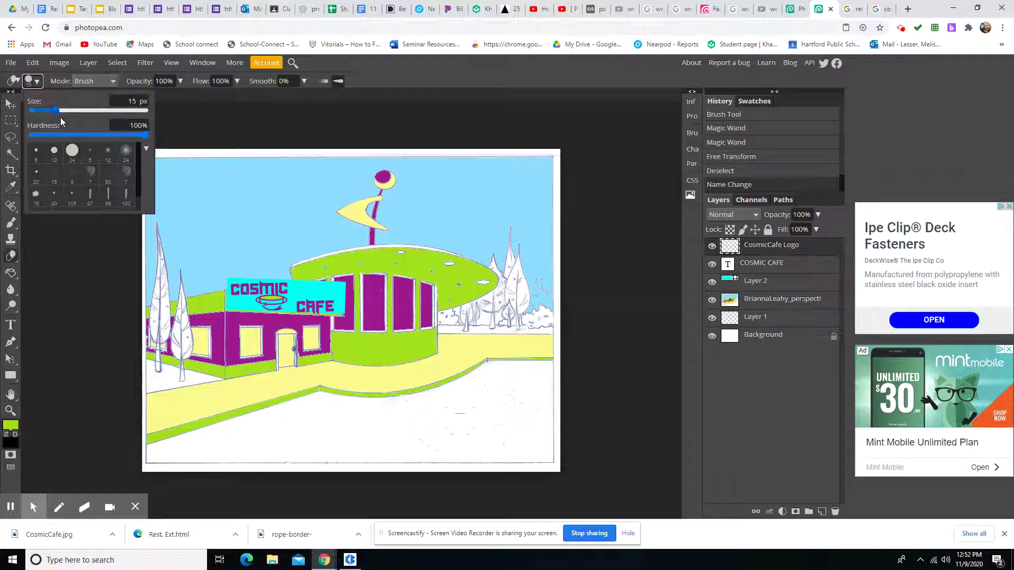
pyautogui.click(97, 111)
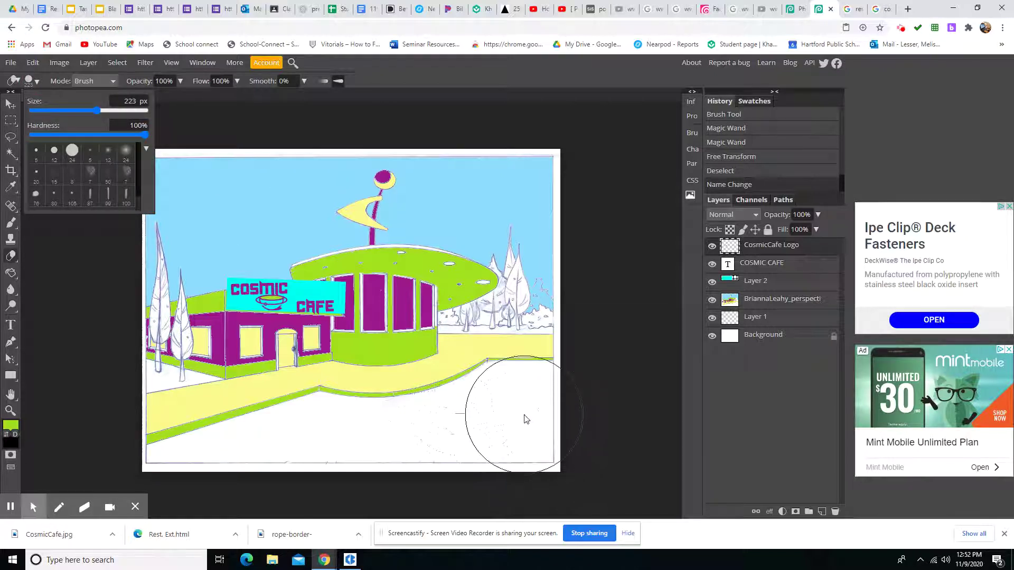
pyautogui.moveTo(525, 417)
pyautogui.mouseDown()
pyautogui.moveTo(501, 435)
pyautogui.moveTo(516, 403)
pyautogui.moveTo(434, 436)
pyautogui.moveTo(482, 401)
pyautogui.moveTo(358, 419)
pyautogui.moveTo(476, 401)
pyautogui.moveTo(303, 449)
pyautogui.moveTo(426, 439)
pyautogui.moveTo(538, 411)
pyautogui.moveTo(547, 389)
pyautogui.moveTo(499, 425)
pyautogui.moveTo(553, 390)
pyautogui.moveTo(547, 450)
pyautogui.mouseUp()
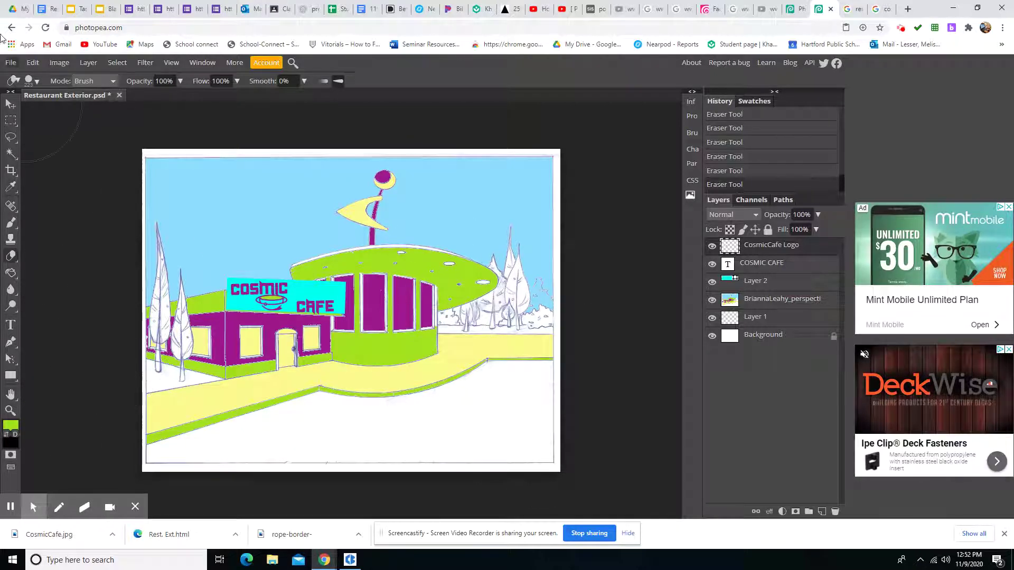
pyautogui.click(11, 105)
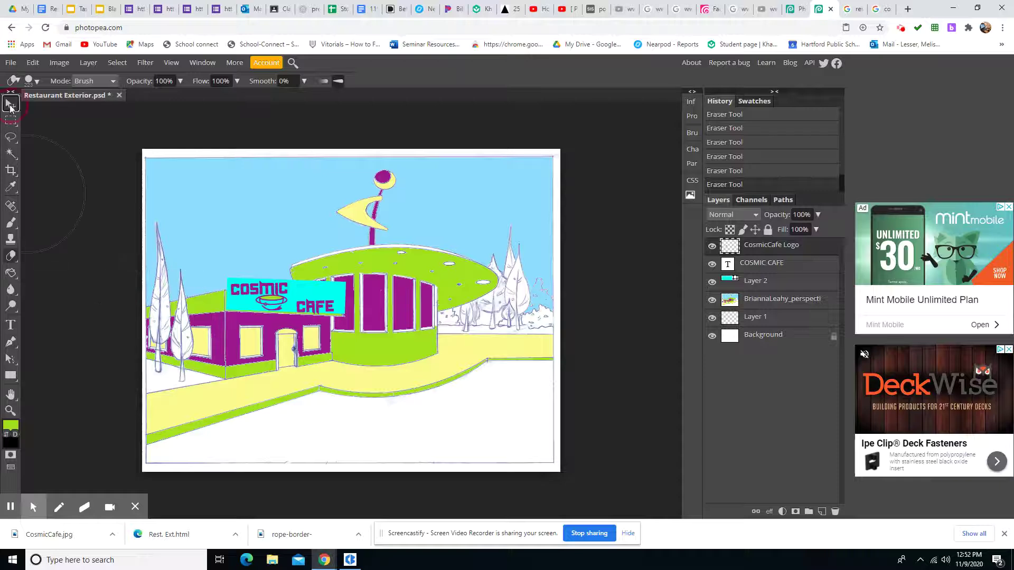
# - Save the drawing as a PSD file and export a JPG copy at 792 × 612 px and 70% quality
pyautogui.click(10, 63)
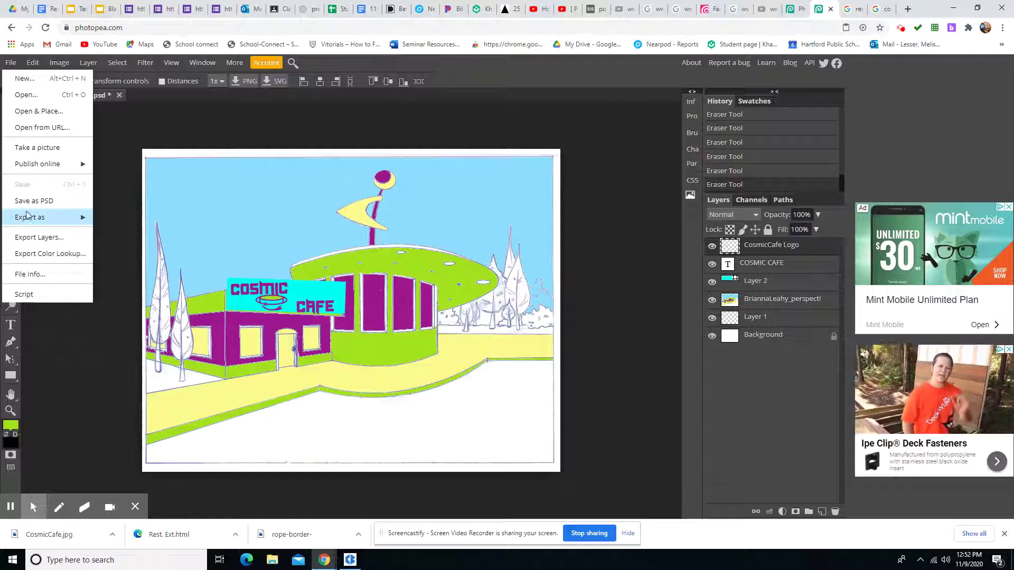
pyautogui.click(29, 203)
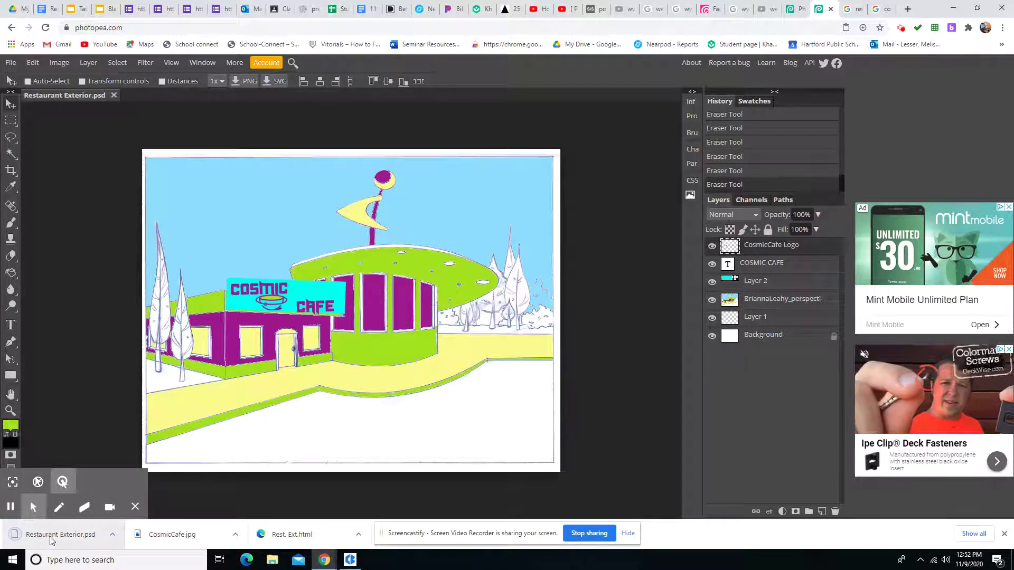
pyautogui.click(10, 62)
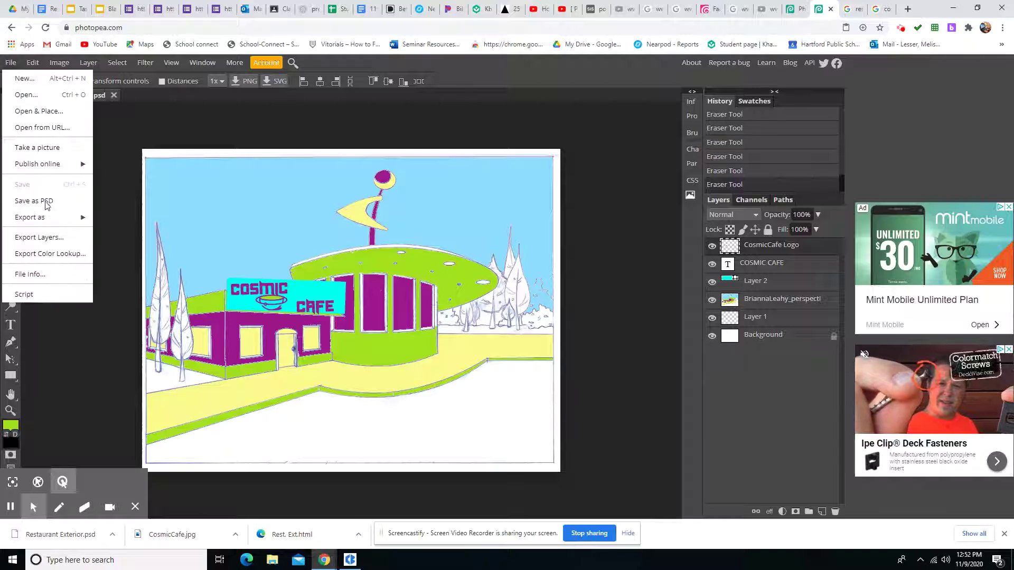
pyautogui.moveTo(47, 223)
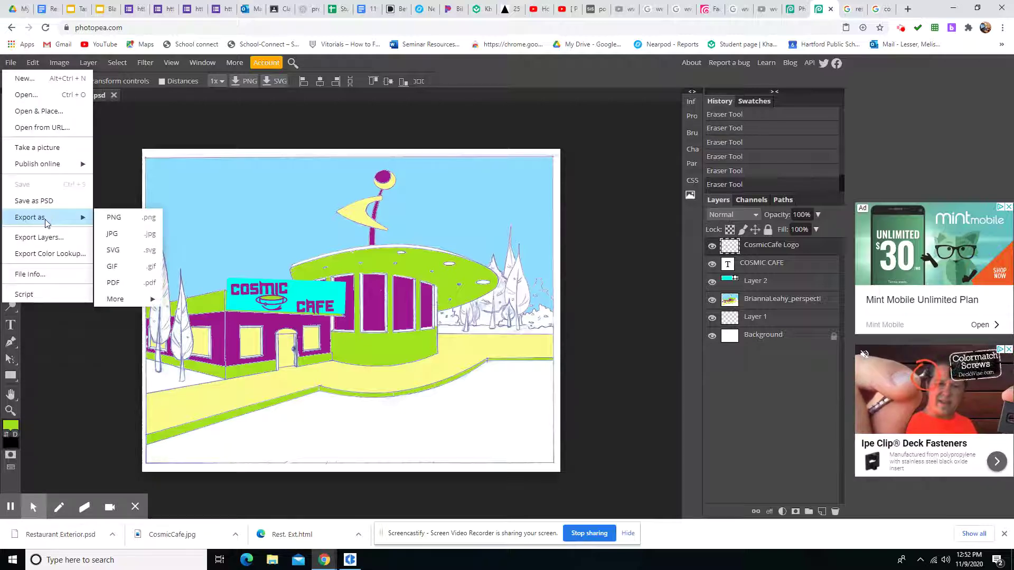
pyautogui.click(117, 238)
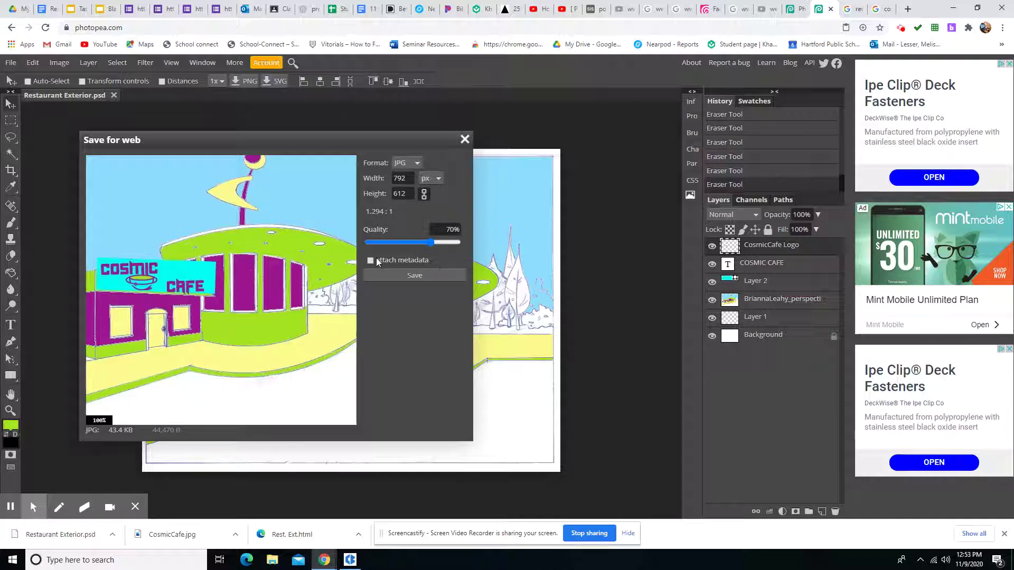
pyautogui.click(409, 276)
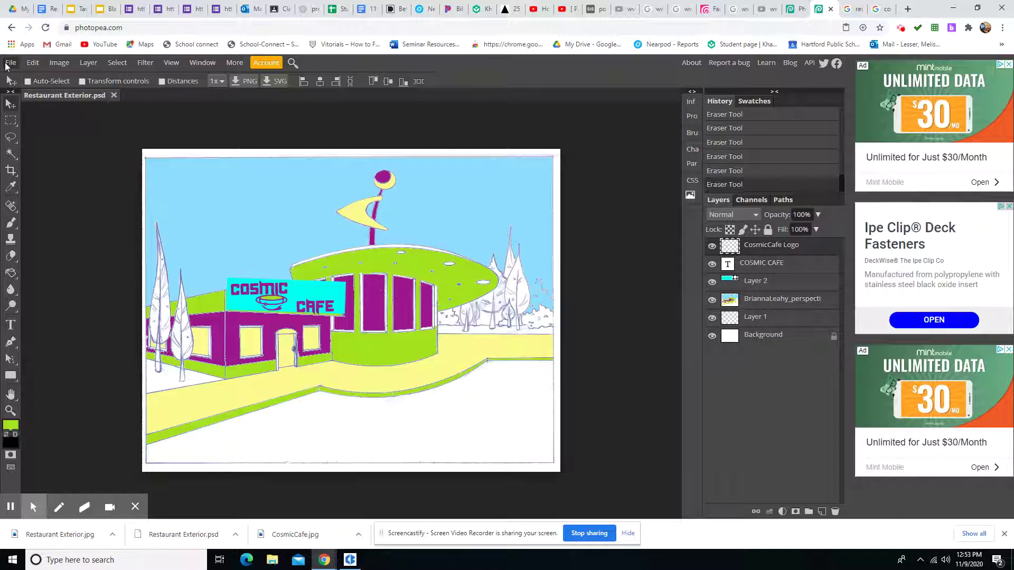
# - Switch to the Google Images results and search for "vector tree"
pyautogui.click(877, 9)
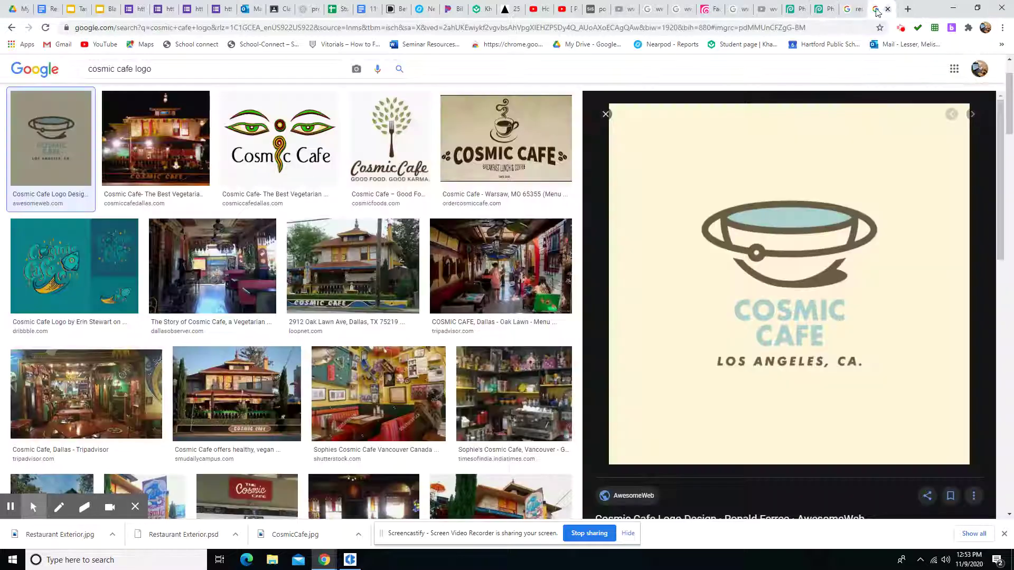
pyautogui.moveTo(165, 69); pyautogui.dragTo(61, 74)
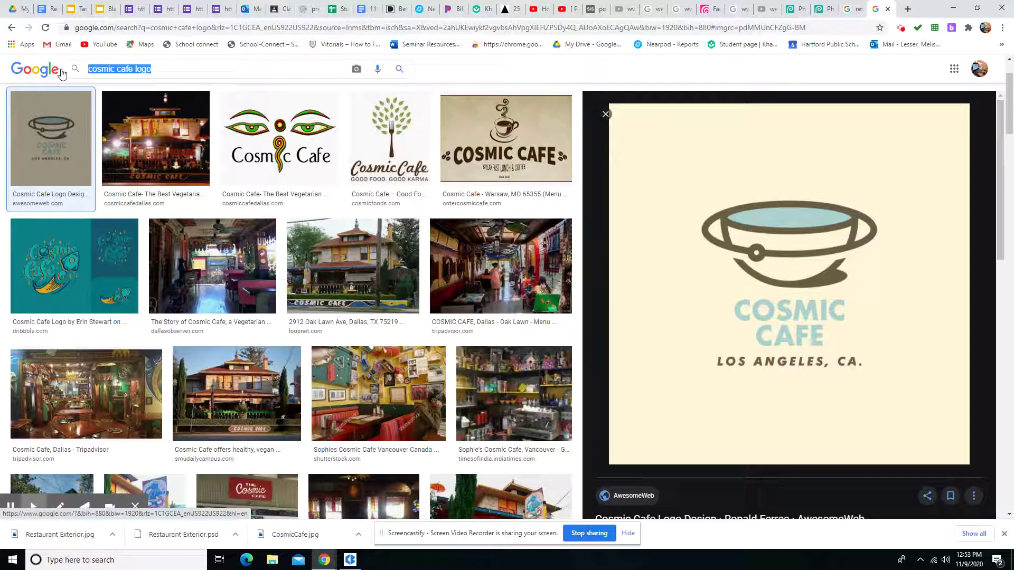
pyautogui.write('vector ')
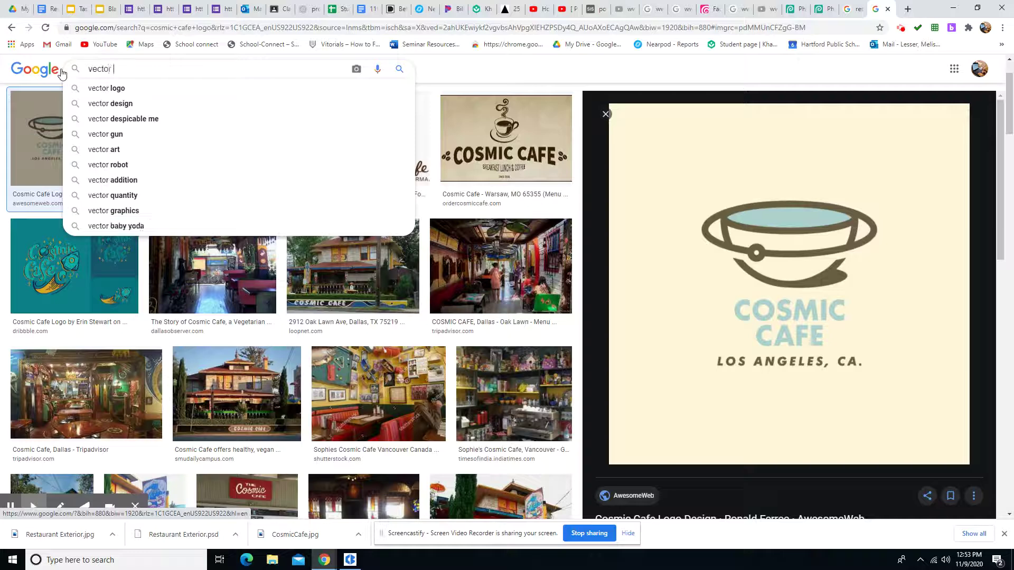
pyautogui.write('tree')
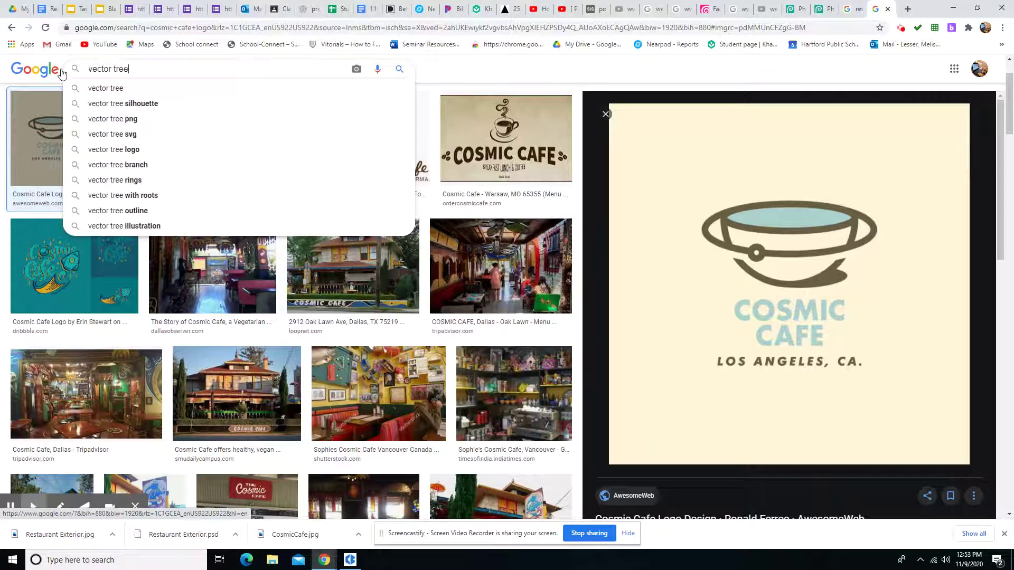
pyautogui.press('Return')
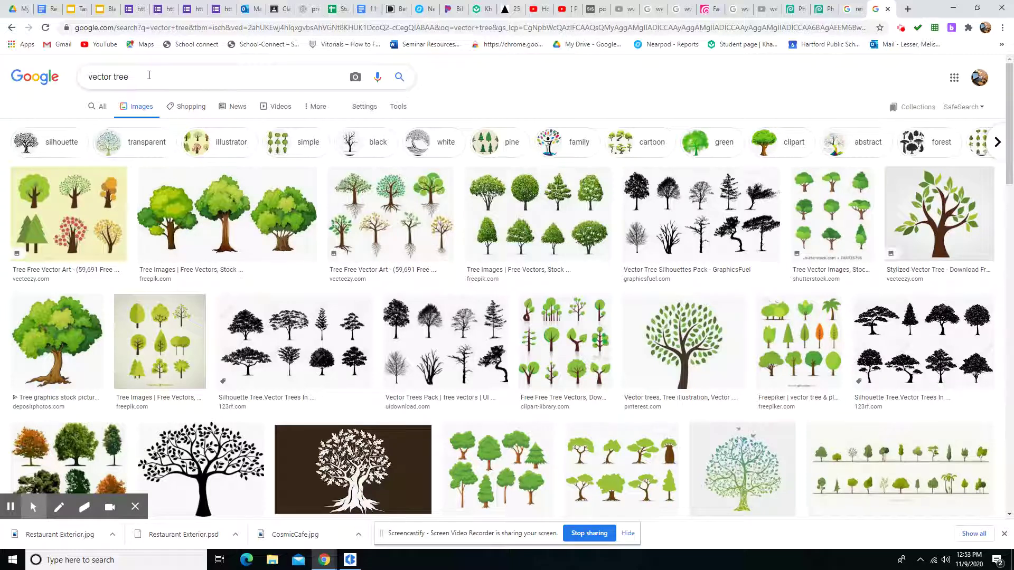
# - Search Google Images for "vector flower bush" and open the preview of the Freepik bush with yellow-orange flowers
pyautogui.moveTo(149, 75); pyautogui.dragTo(115, 76)
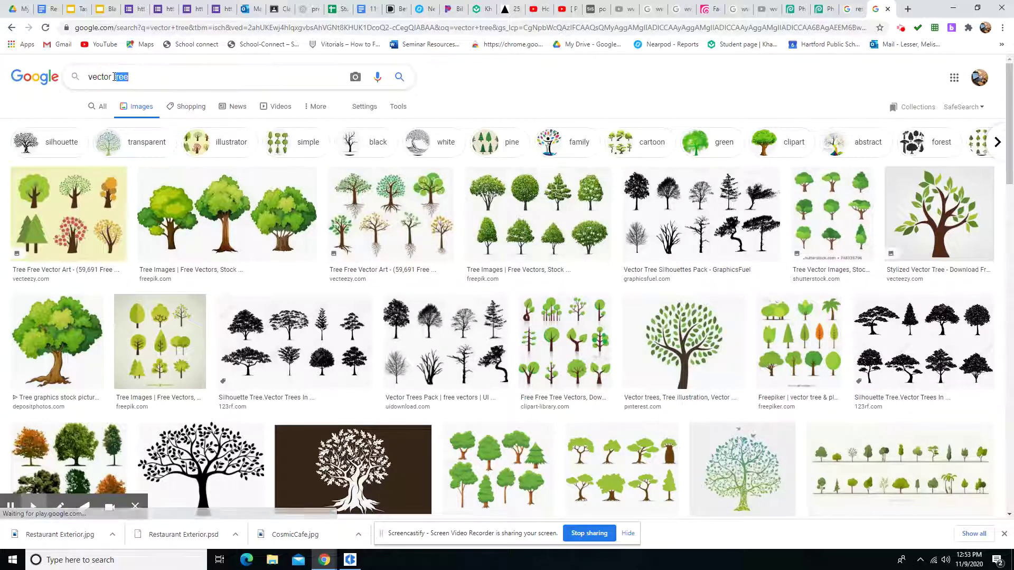
pyautogui.write('flowe')
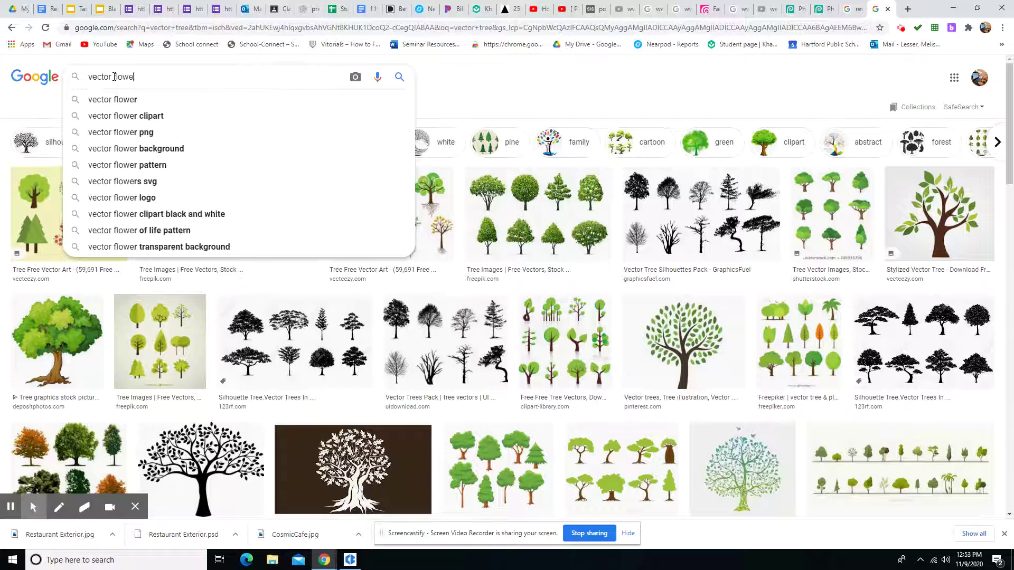
pyautogui.write('r bush')
pyautogui.press('Return')
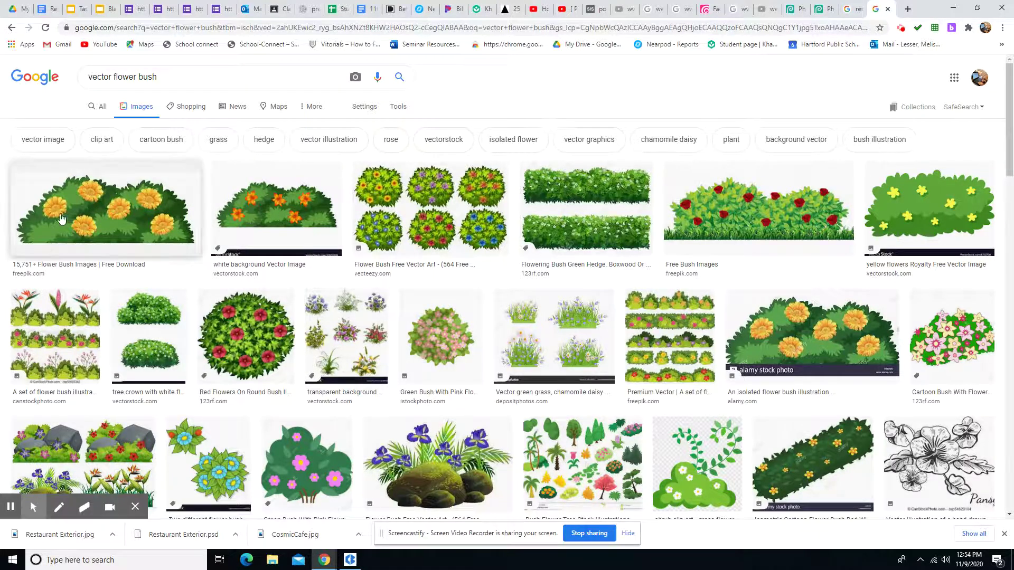
pyautogui.click(105, 217)
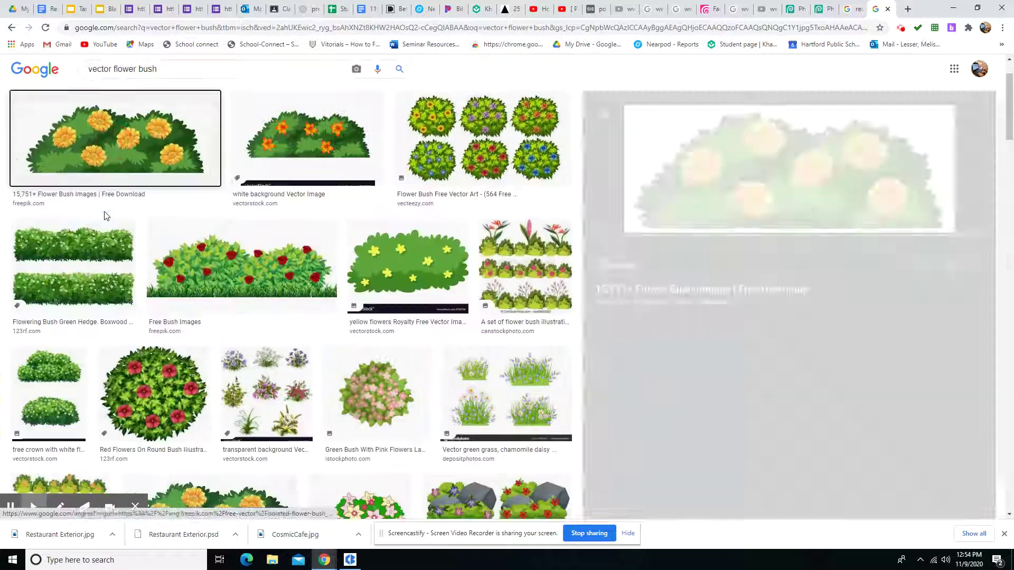
# - Save the previewed yellow-orange flower bush image to the Desktop as the JPEG isolated-flower-bush_1308-23614
pyautogui.rightClick(797, 178)
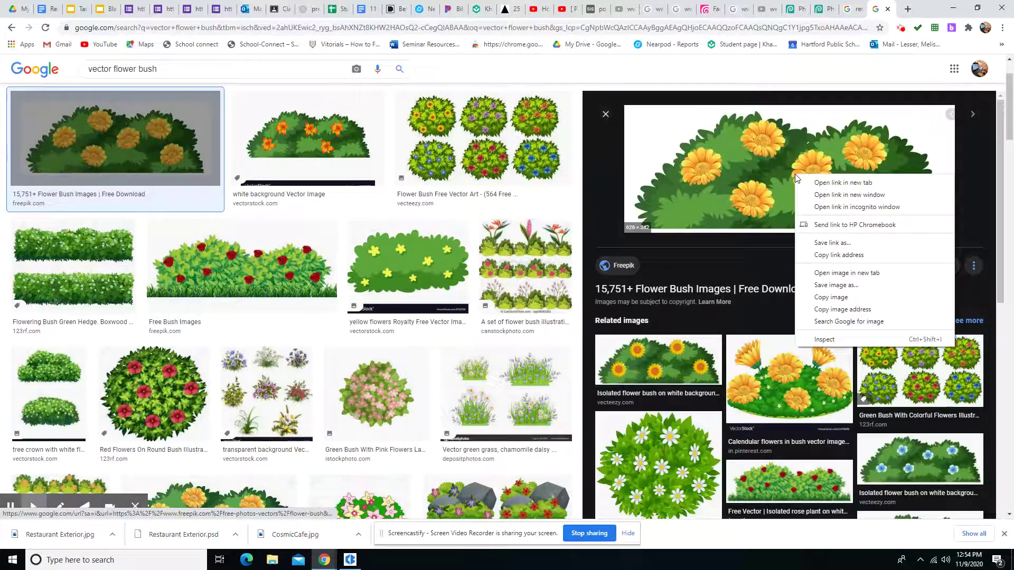
pyautogui.click(848, 288)
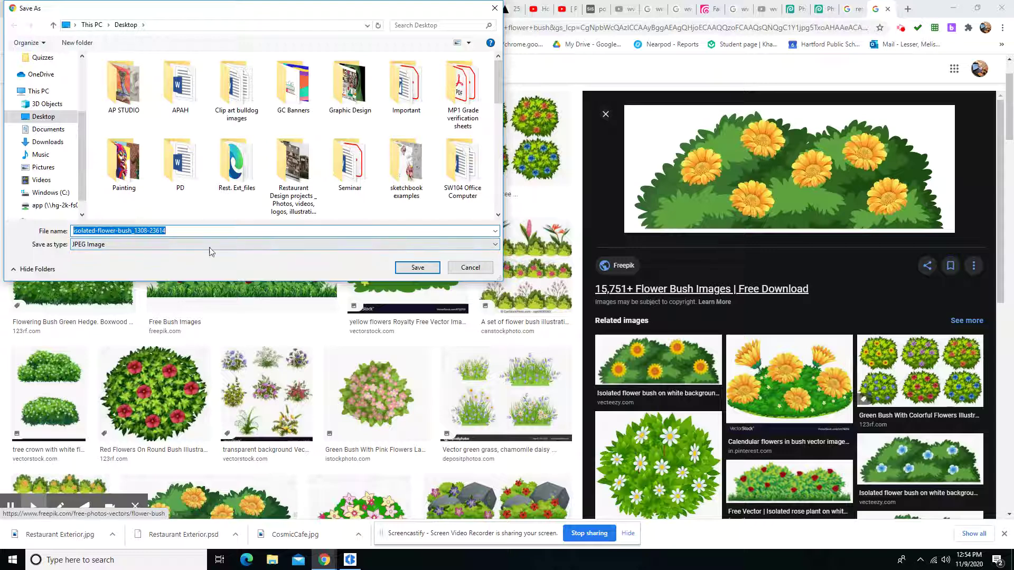
pyautogui.click(417, 268)
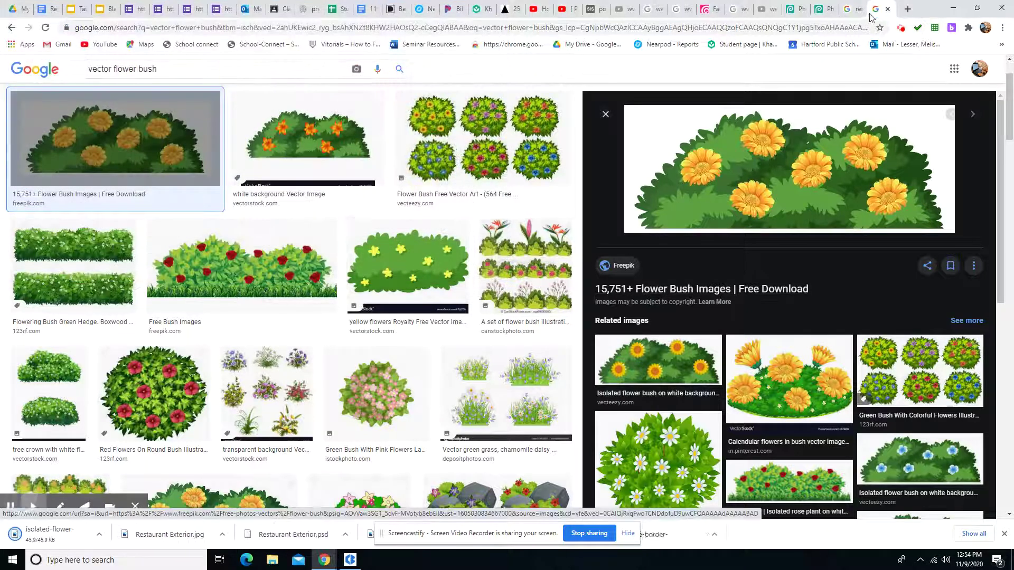
# - Switch to Photopea and place isolated-flower-bush_1308-23614 from the Desktop into the Restaurant Exterior drawing at its original size
pyautogui.click(825, 11)
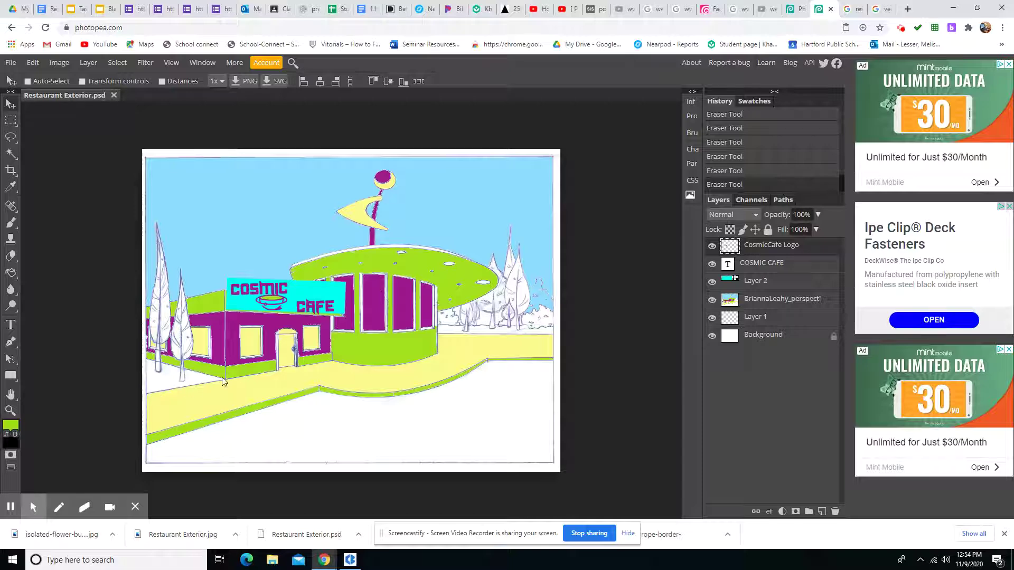
pyautogui.click(10, 63)
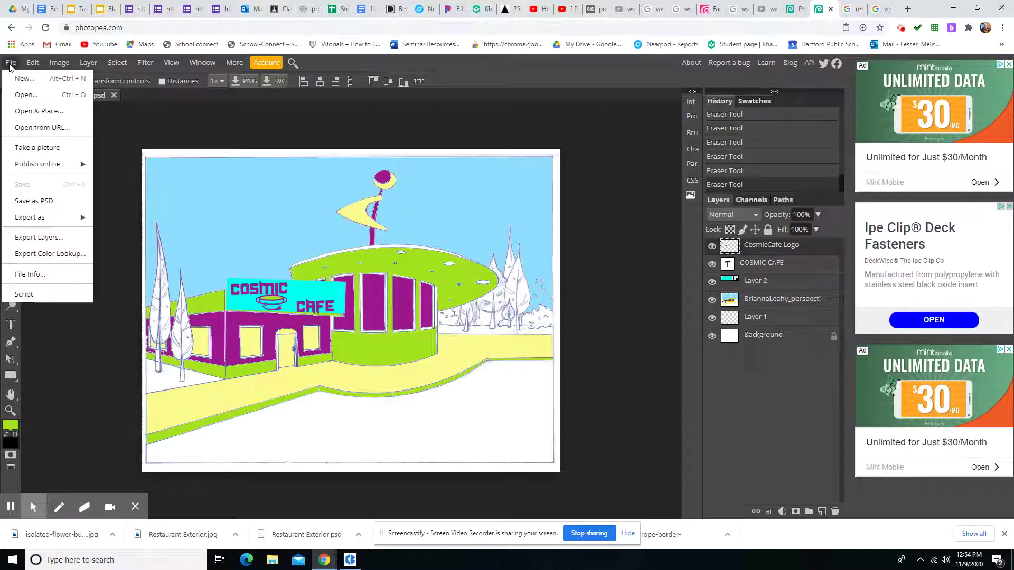
pyautogui.click(43, 112)
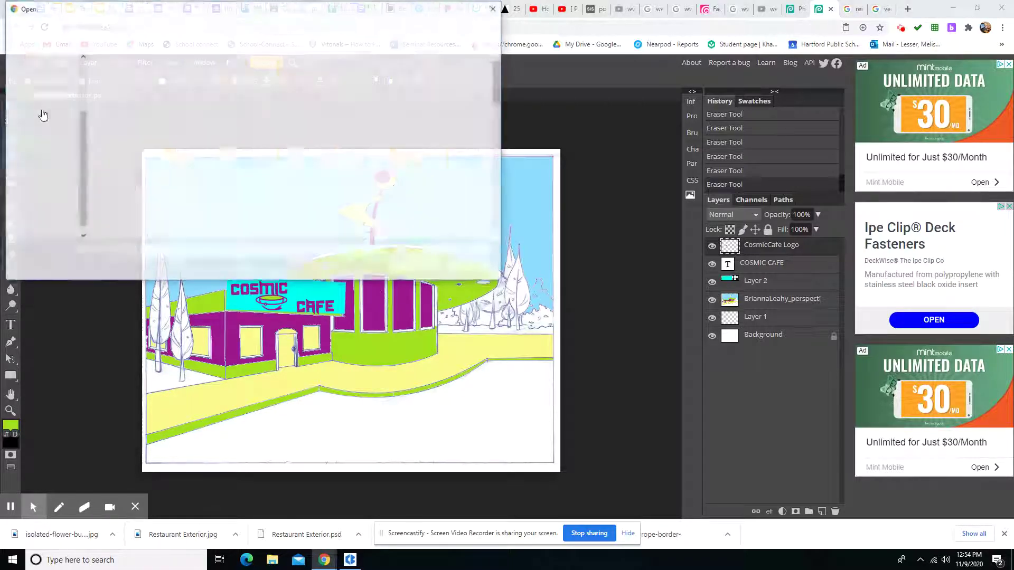
pyautogui.scroll(-5, 275, 186)
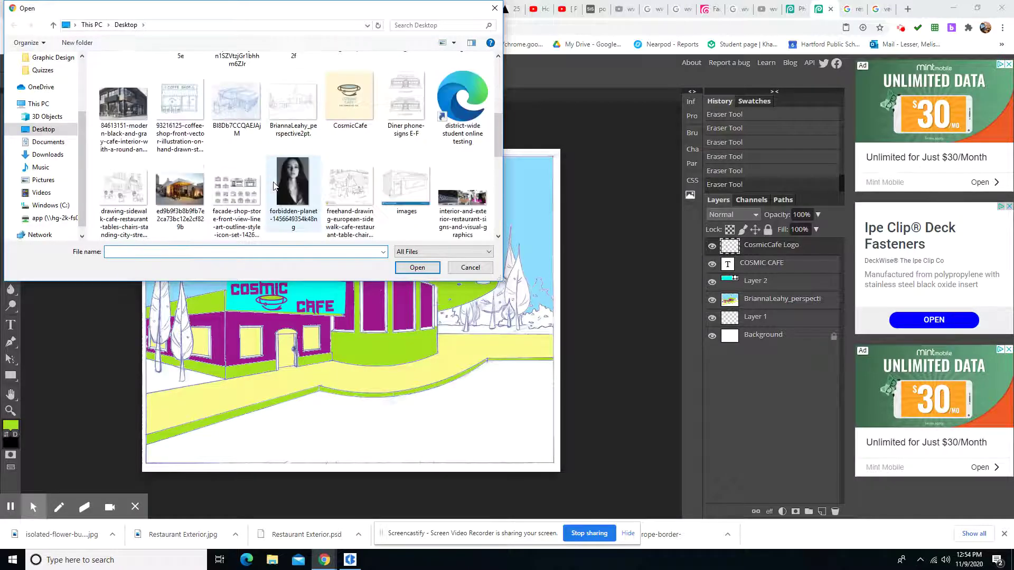
pyautogui.click(133, 195)
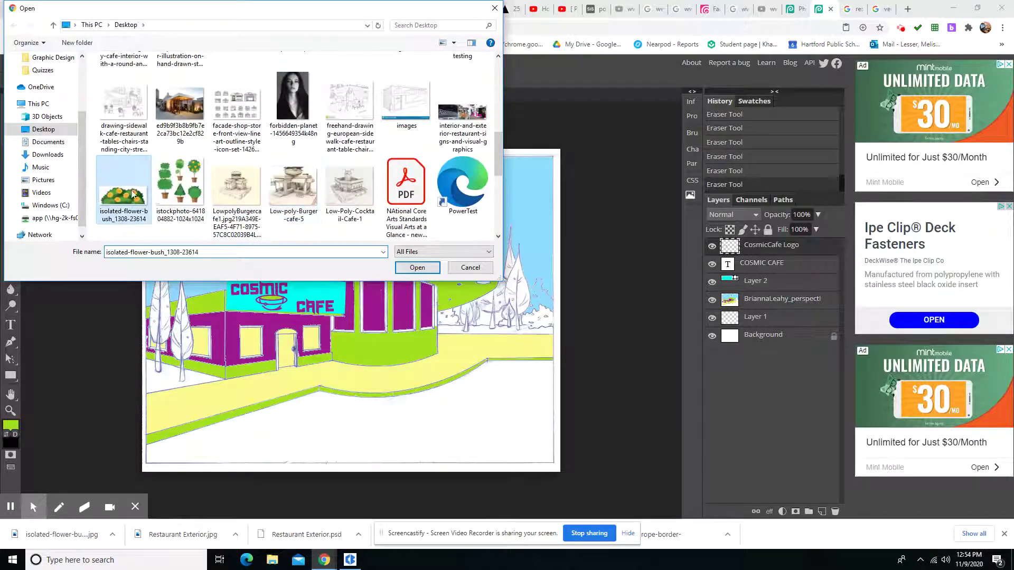
pyautogui.click(411, 267)
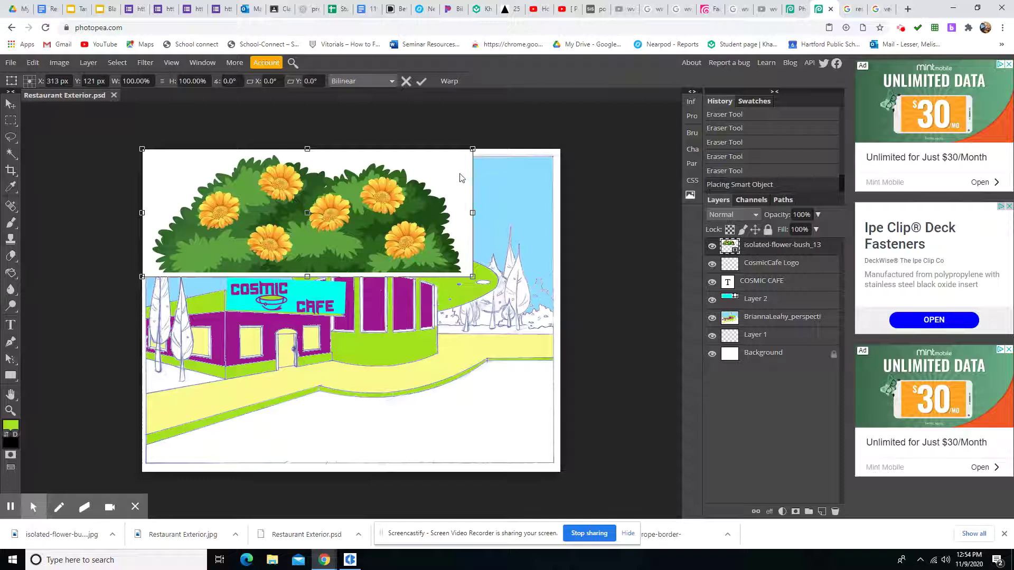
pyautogui.press('Return')
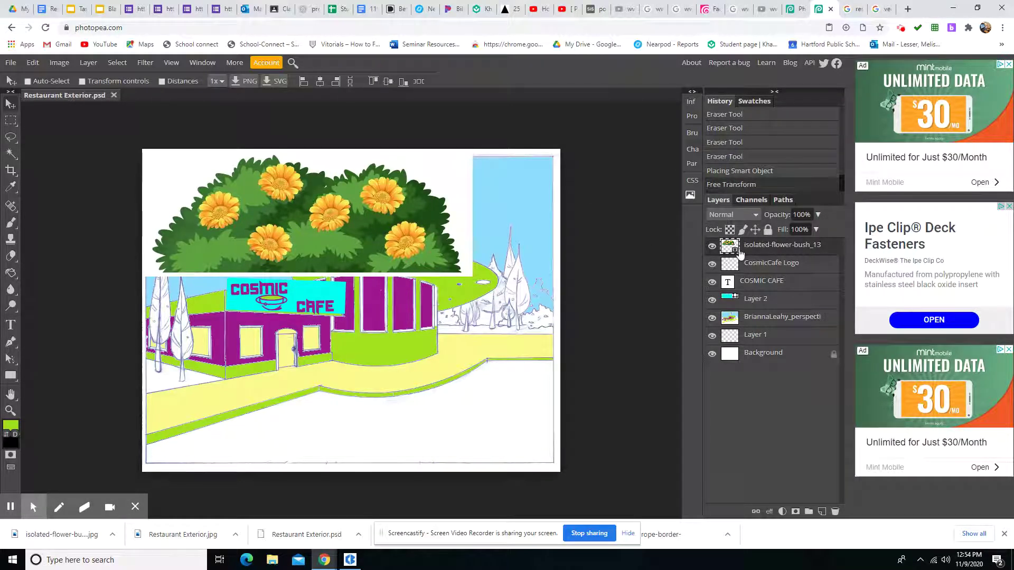
# - Rasterize the flower bush layer, remove its white background with the Magic Wand at tolerance 16, and clear the selection
pyautogui.click(86, 62)
pyautogui.click(107, 276)
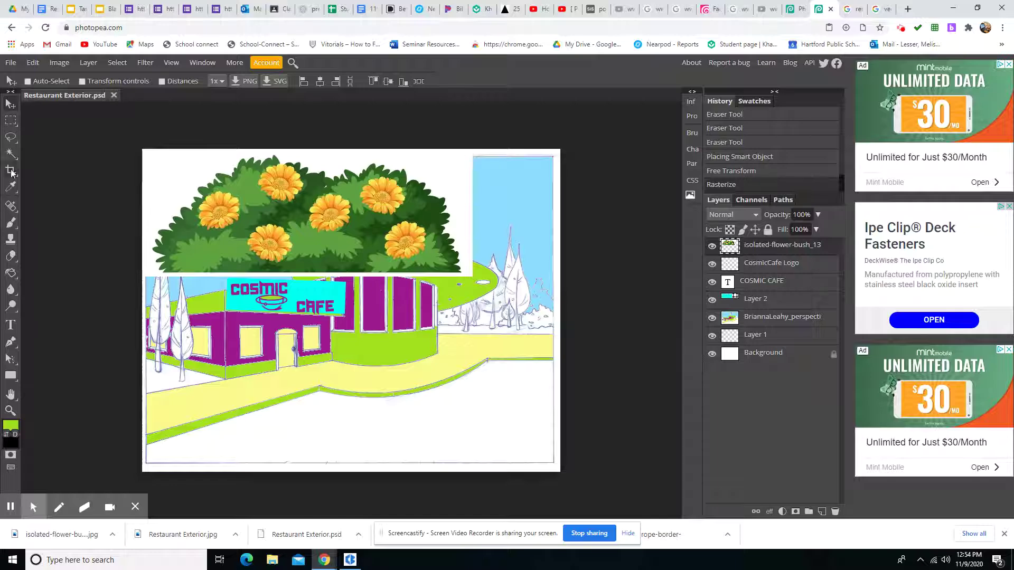
pyautogui.click(10, 154)
pyautogui.rightClick(20, 156)
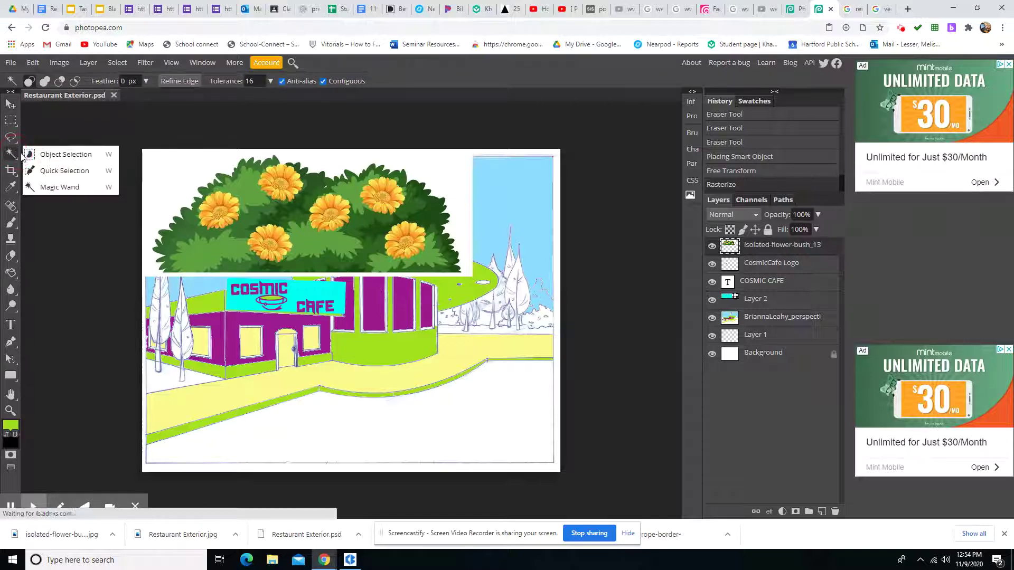
pyautogui.click(50, 187)
pyautogui.click(173, 178)
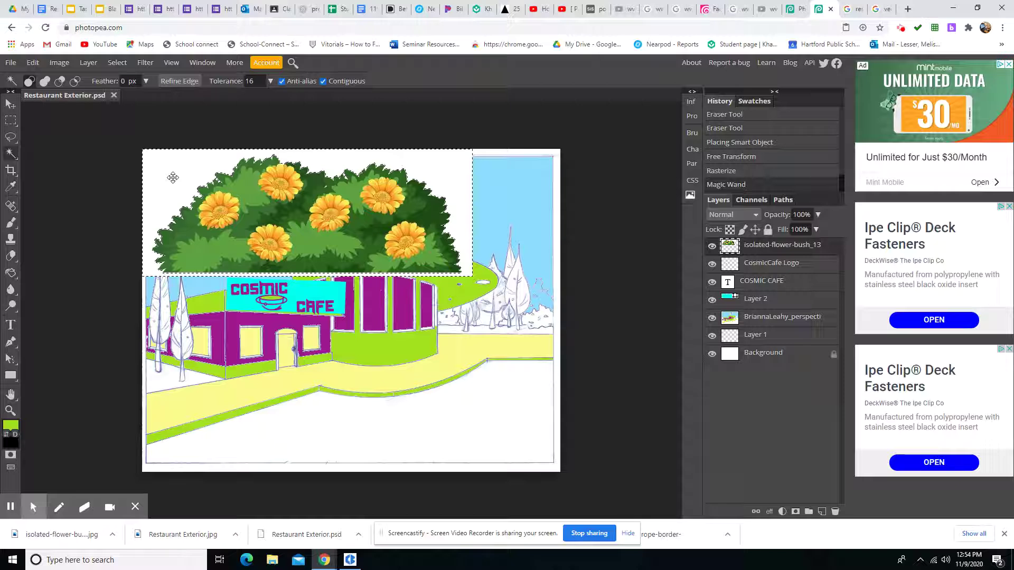
pyautogui.press('Delete')
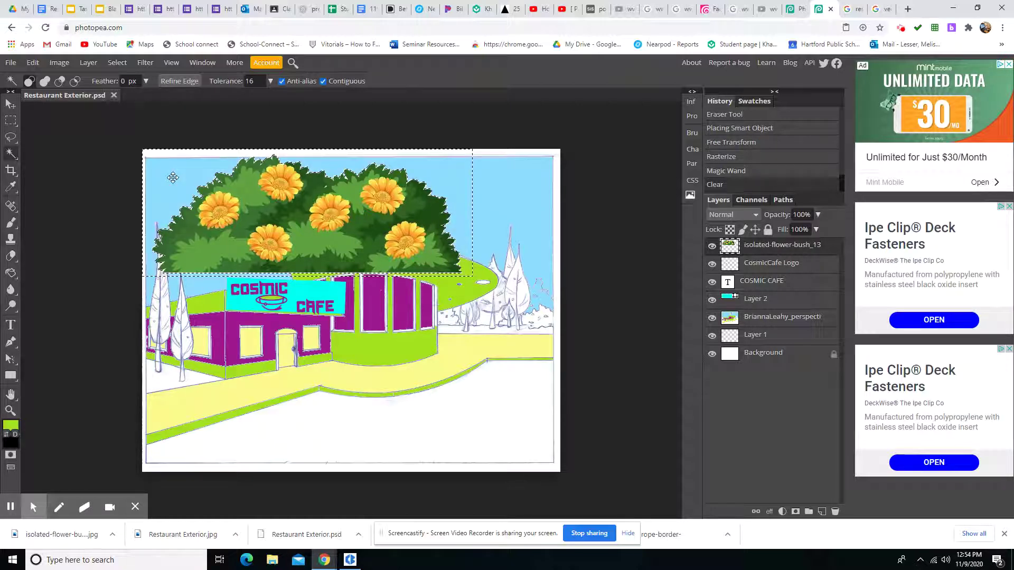
pyautogui.click(118, 62)
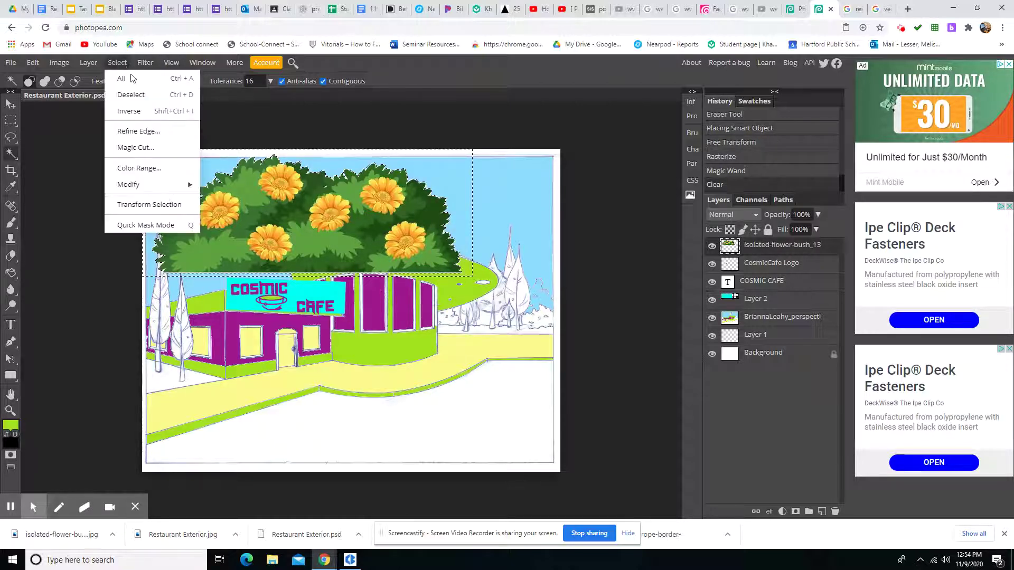
pyautogui.click(139, 96)
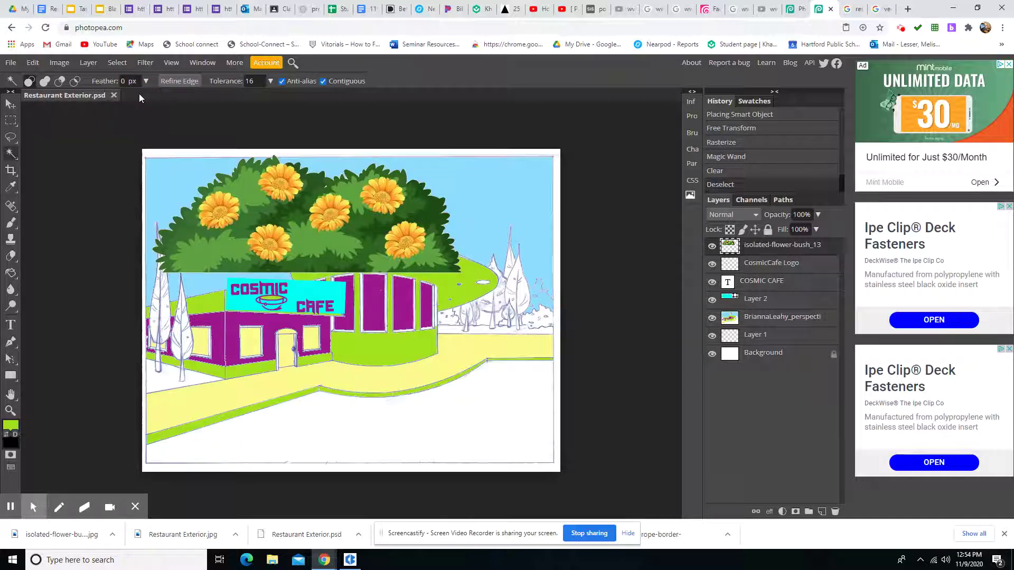
# - Scale the flower bush to about 22%, rotate it about -10.8°, and position it below the two trees beside the purple building
pyautogui.click(33, 62)
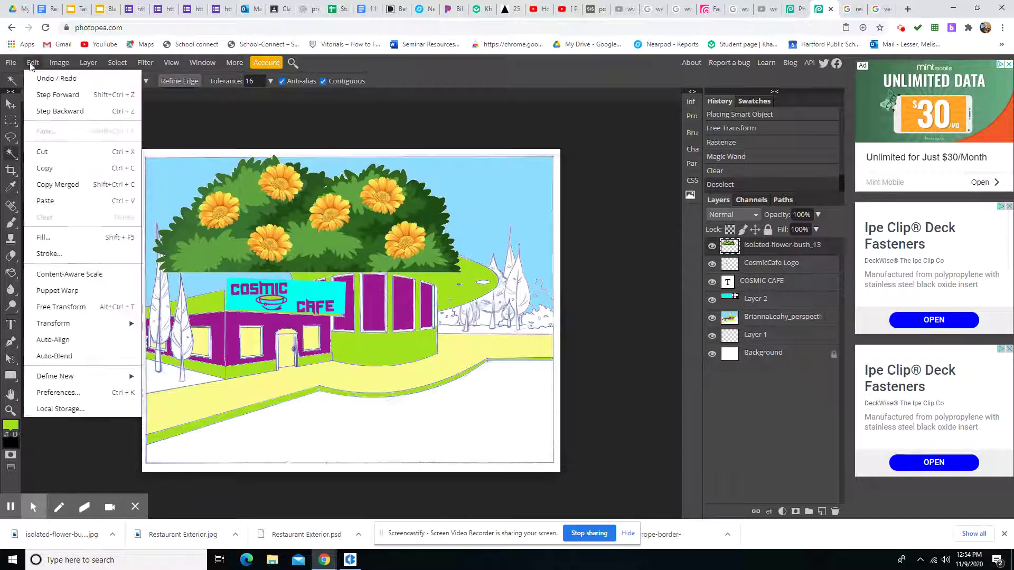
pyautogui.click(85, 307)
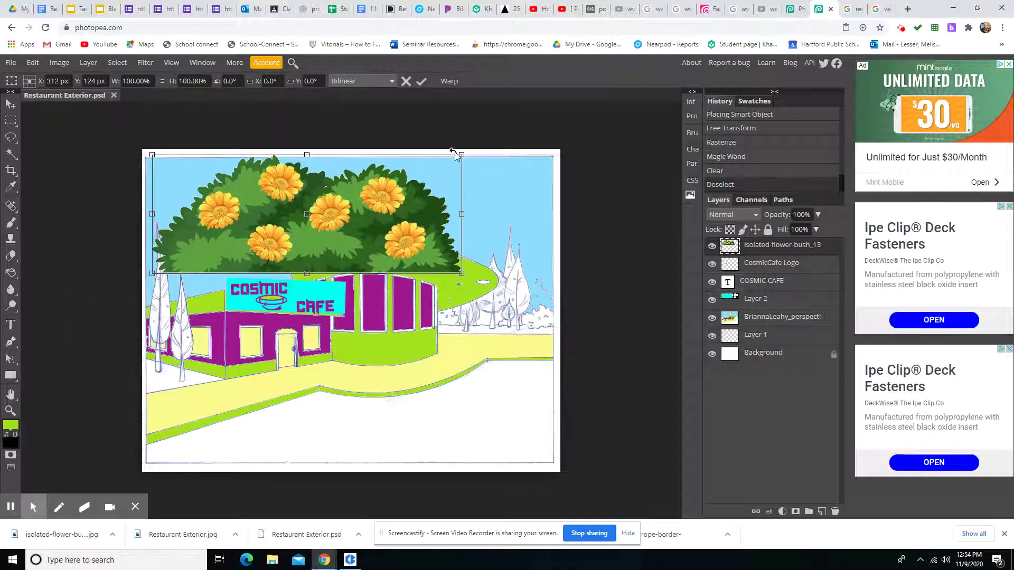
pyautogui.moveTo(463, 157); pyautogui.dragTo(223, 360)
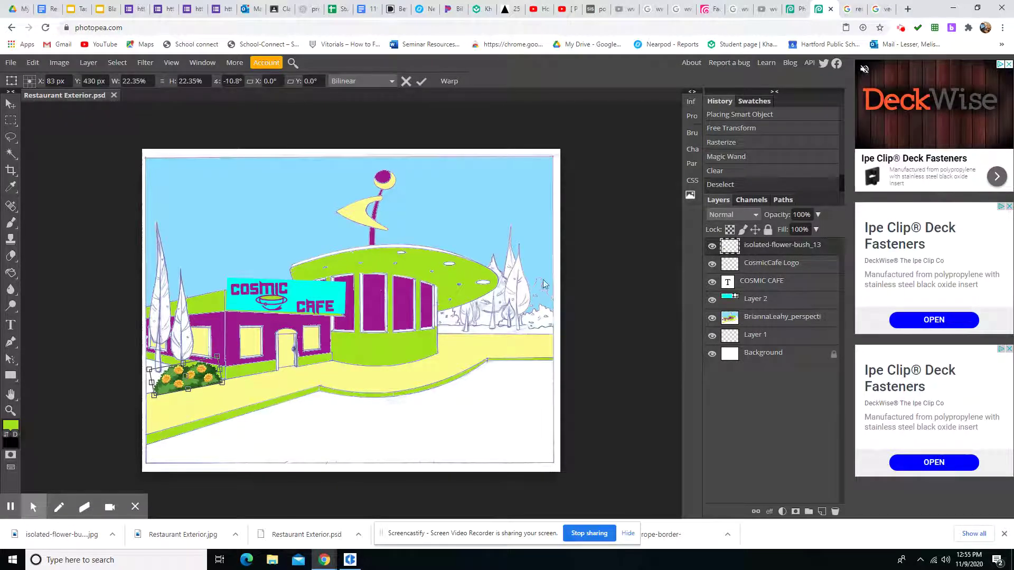
pyautogui.press('Return')
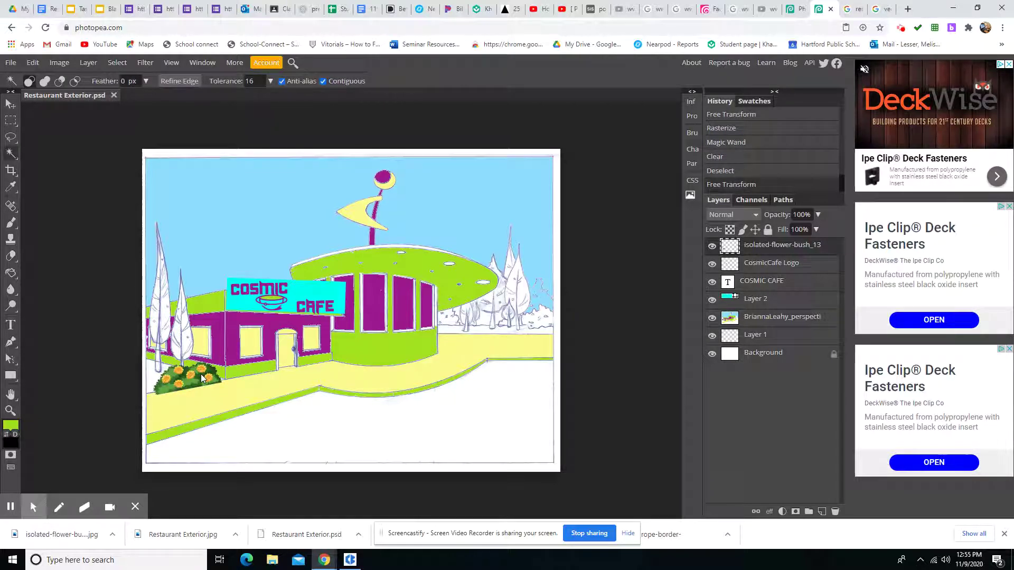
pyautogui.click(10, 104)
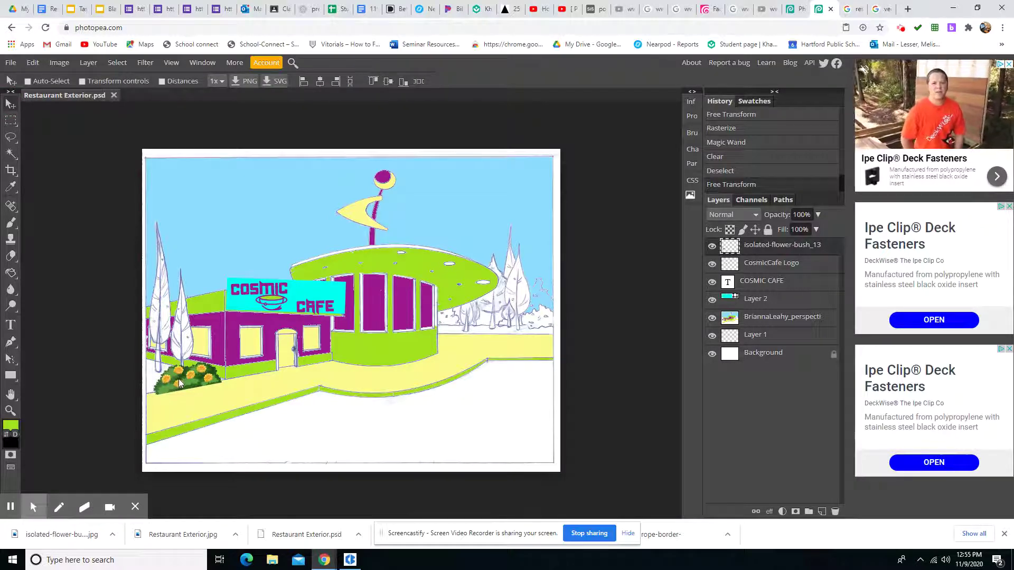
pyautogui.moveTo(182, 379)
pyautogui.mouseDown()
pyautogui.moveTo(251, 380)
pyautogui.moveTo(169, 386)
pyautogui.moveTo(180, 382)
pyautogui.mouseUp()
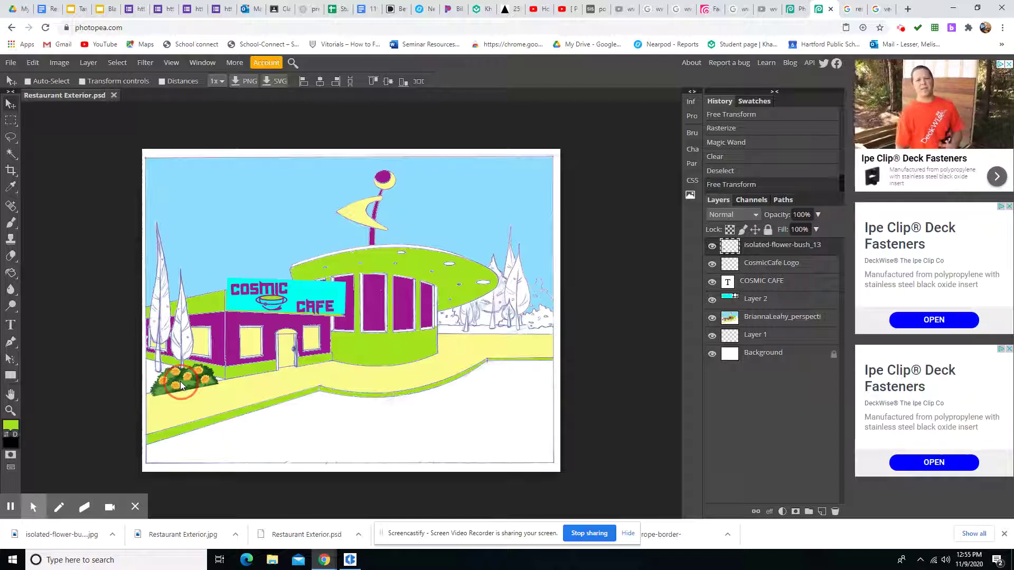
pyautogui.rightClick(181, 384)
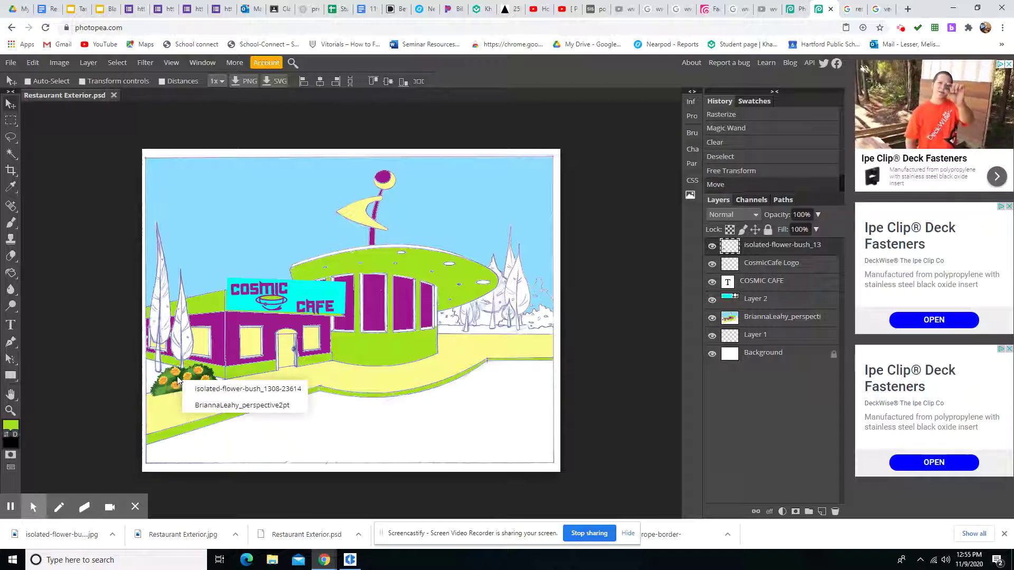
pyautogui.click(9, 507)
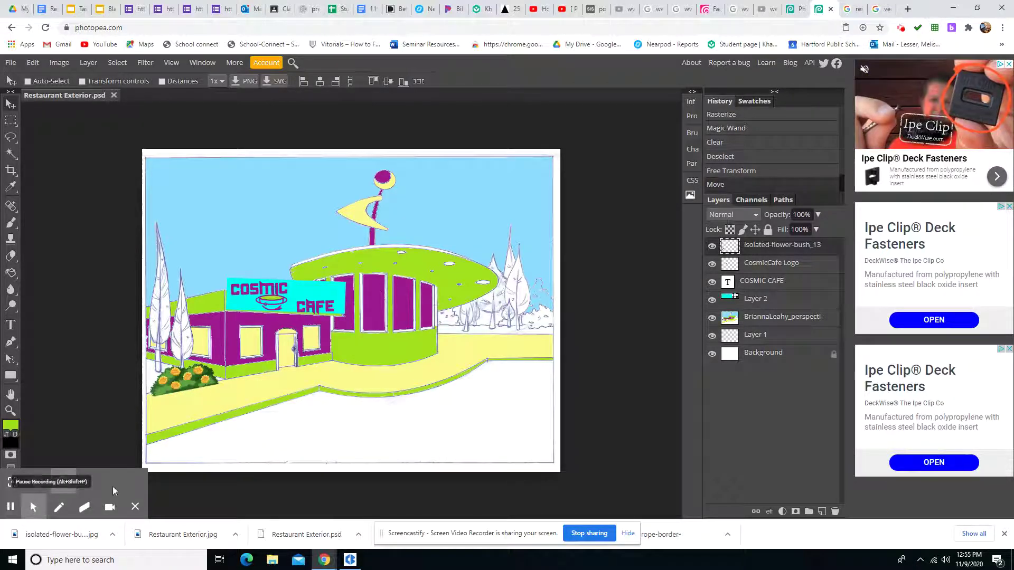
# - Duplicate the flower bush layer and move the copy to the far side of the round building, above the path
pyautogui.rightClick(777, 246)
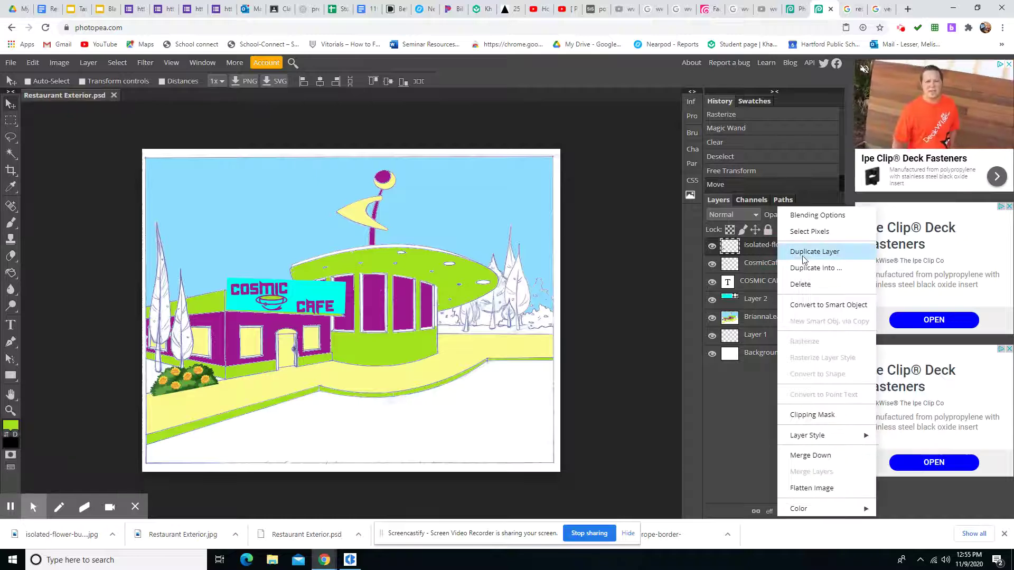
pyautogui.click(803, 253)
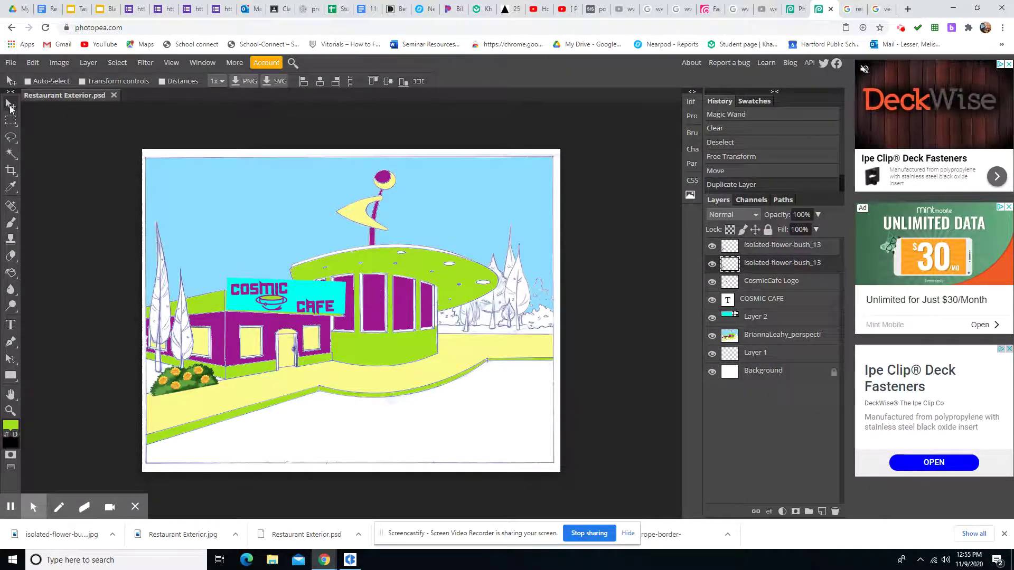
pyautogui.moveTo(172, 382); pyautogui.dragTo(470, 328)
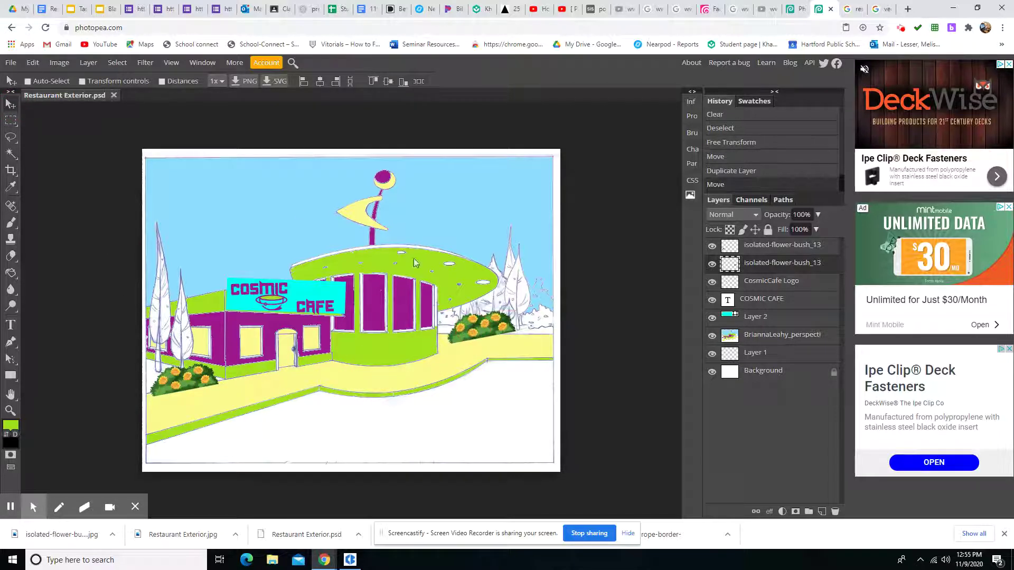
# - Free-transform the copied bush to about 104.55% width and 9° rotation, placing it at the path's far edge below the background trees
pyautogui.click(33, 62)
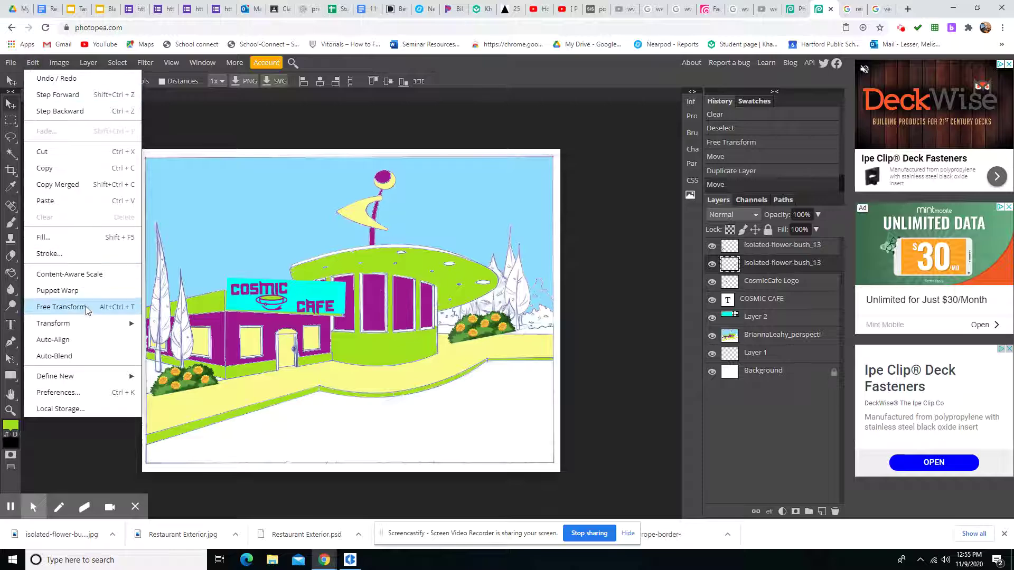
pyautogui.click(105, 307)
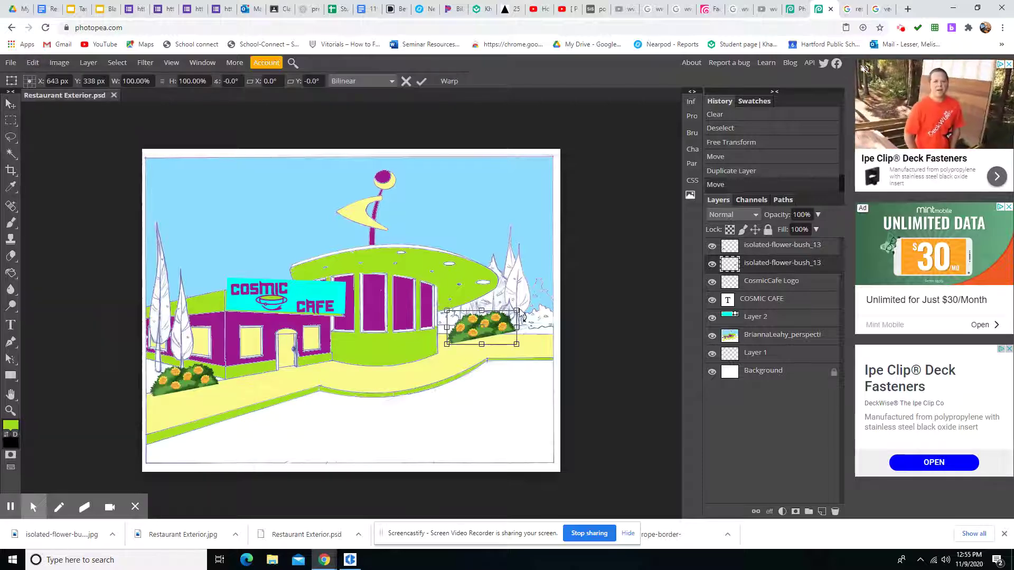
pyautogui.moveTo(516, 310)
pyautogui.mouseDown()
pyautogui.moveTo(526, 324)
pyautogui.moveTo(507, 326)
pyautogui.moveTo(534, 318)
pyautogui.moveTo(525, 322)
pyautogui.mouseUp()
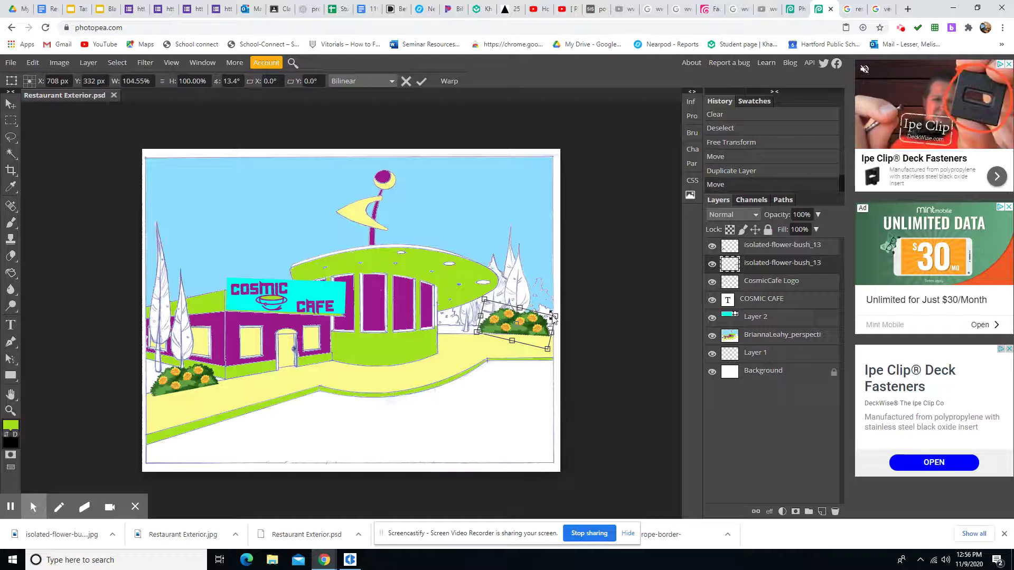
pyautogui.moveTo(554, 318); pyautogui.dragTo(555, 313)
pyautogui.click(505, 413)
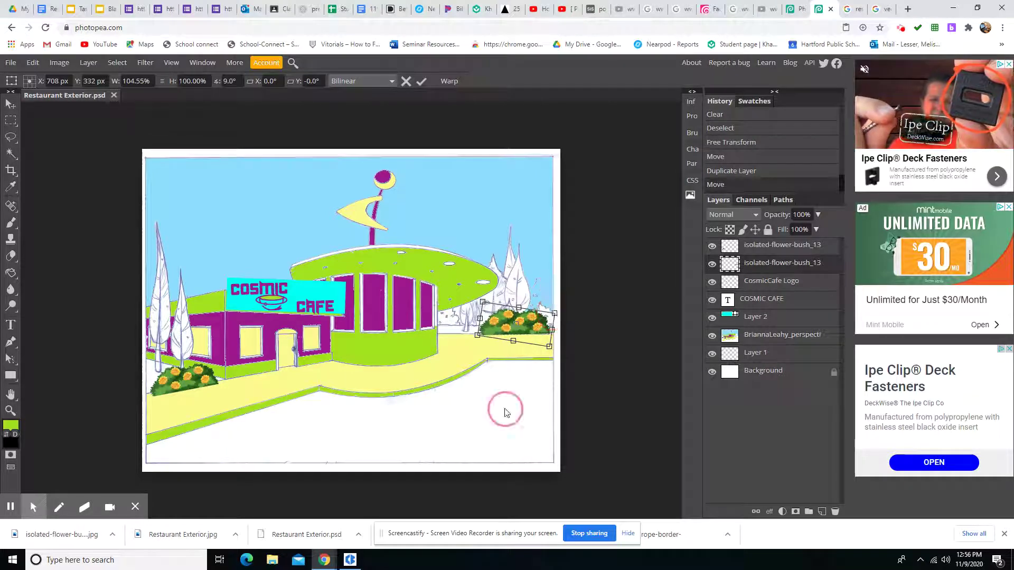
pyautogui.press('Return')
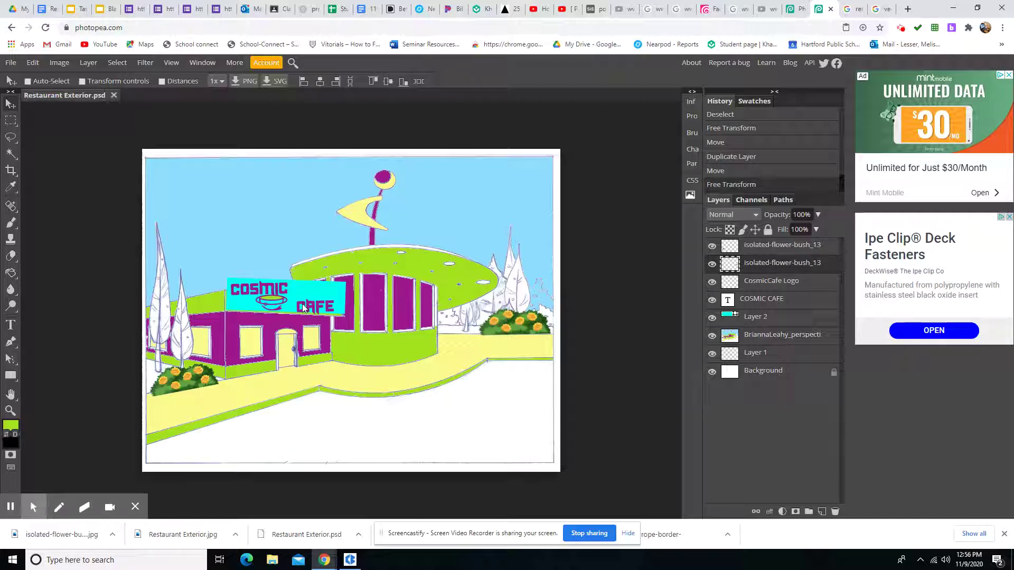
# - Start exporting the landscaped drawing as a JPG
pyautogui.click(11, 64)
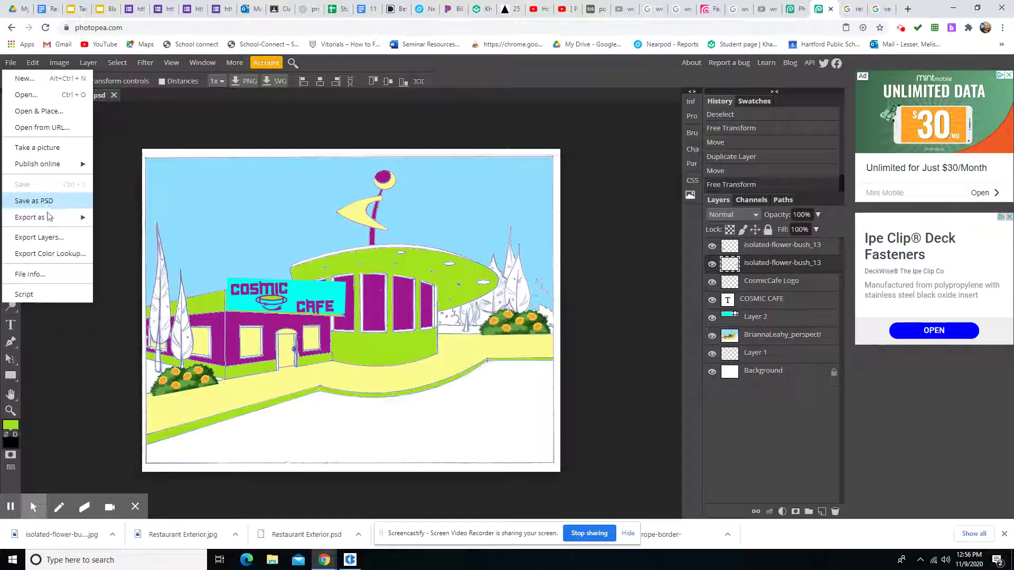
pyautogui.moveTo(63, 217)
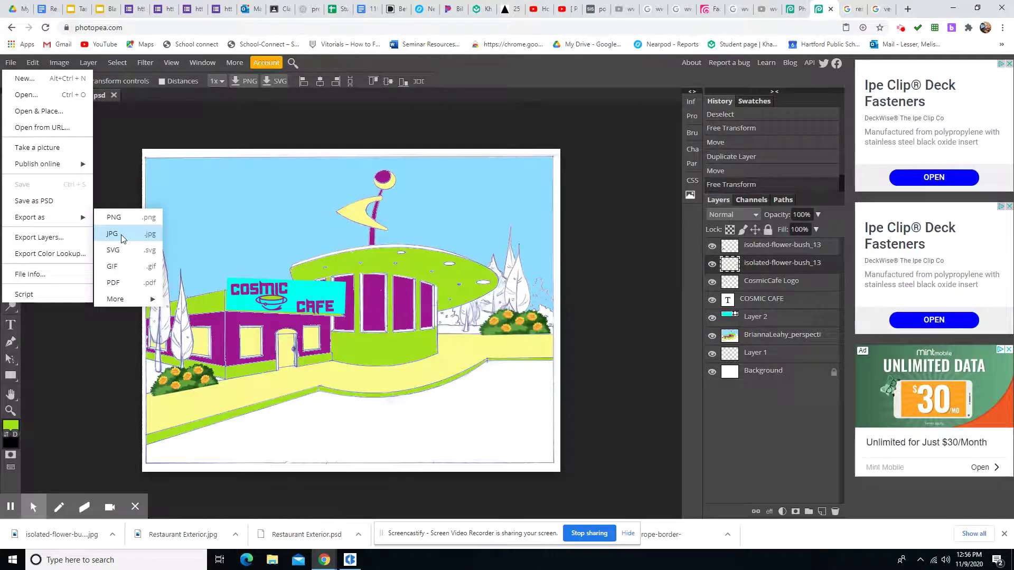